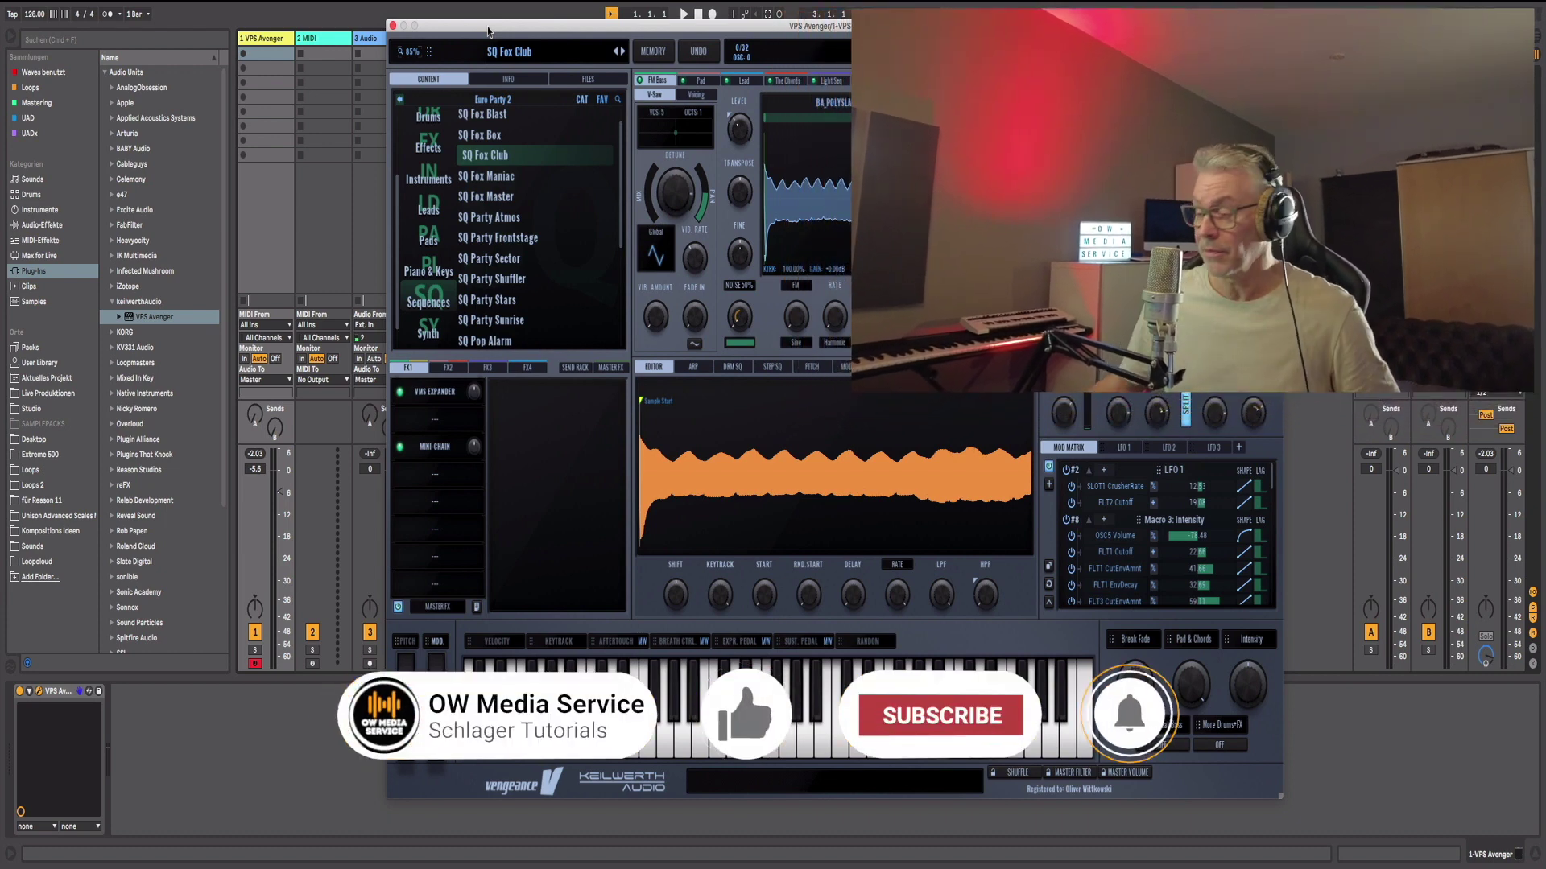
Step: Open the Euro Party 2 library in VPS Avenger, audition the SQ Fox Box preset, and load SQ Fox Club
{"action": "left_click", "coordinate": [400, 99]}
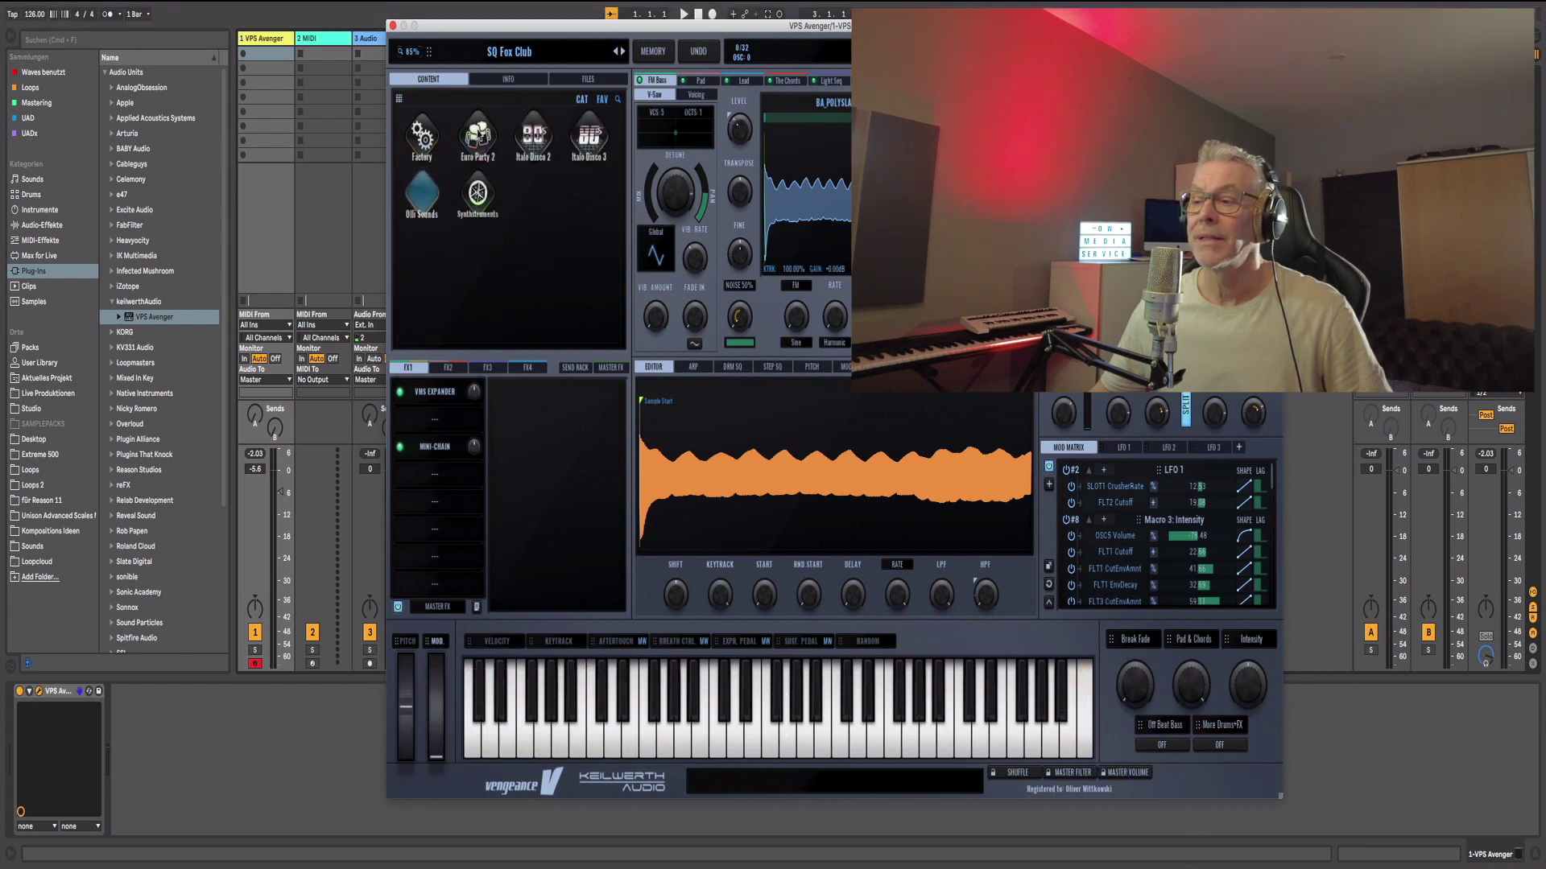
{"action": "left_click", "coordinate": [399, 100]}
{"action": "left_click", "coordinate": [398, 102]}
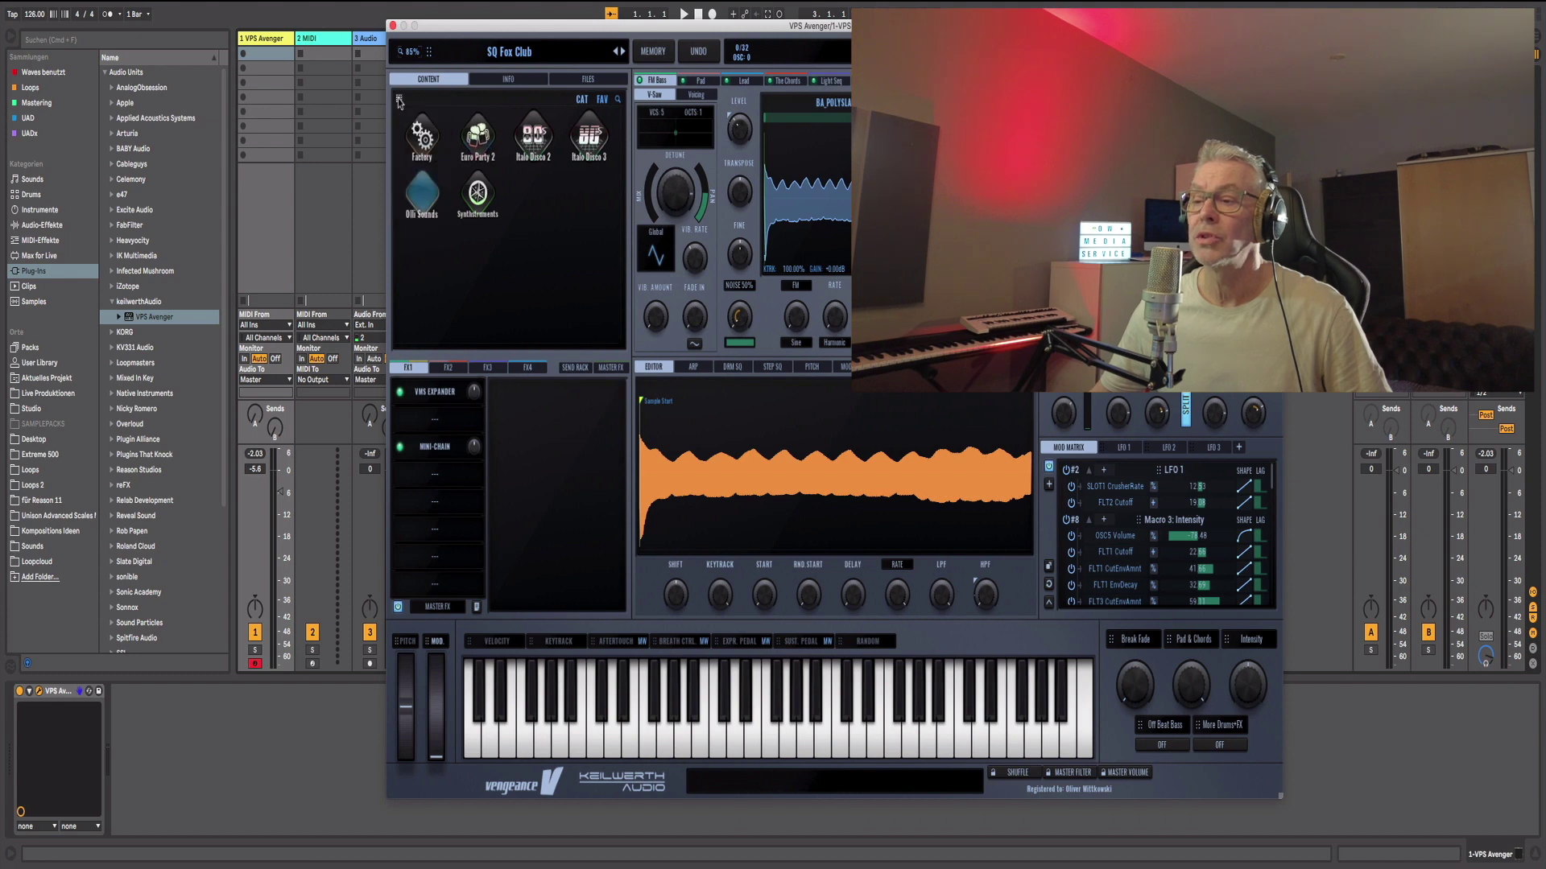
{"action": "left_click", "coordinate": [477, 137]}
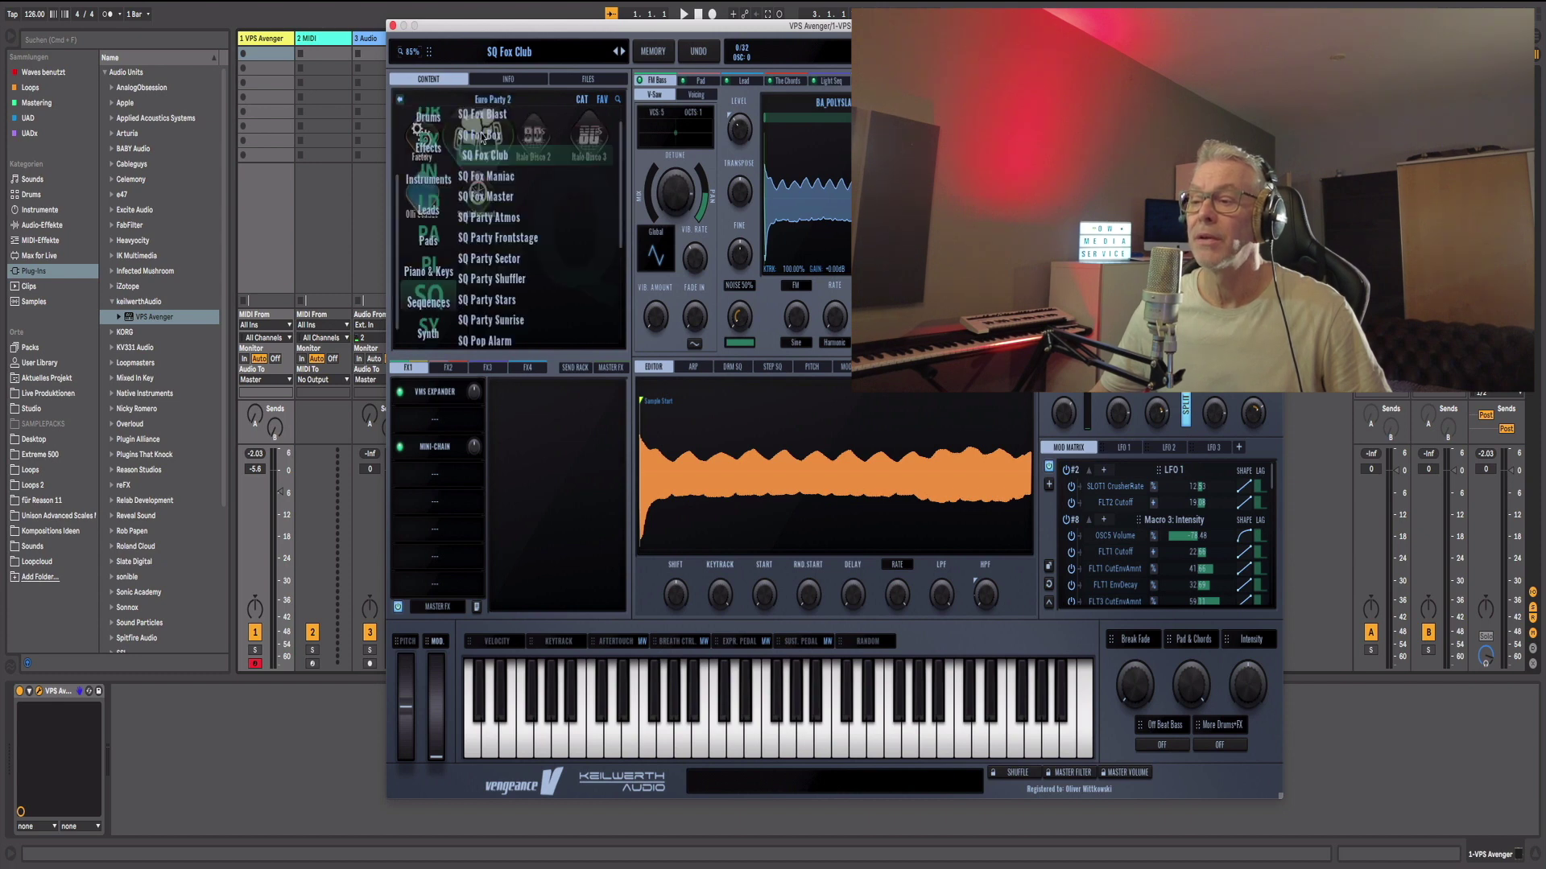
{"action": "left_click", "coordinate": [483, 135]}
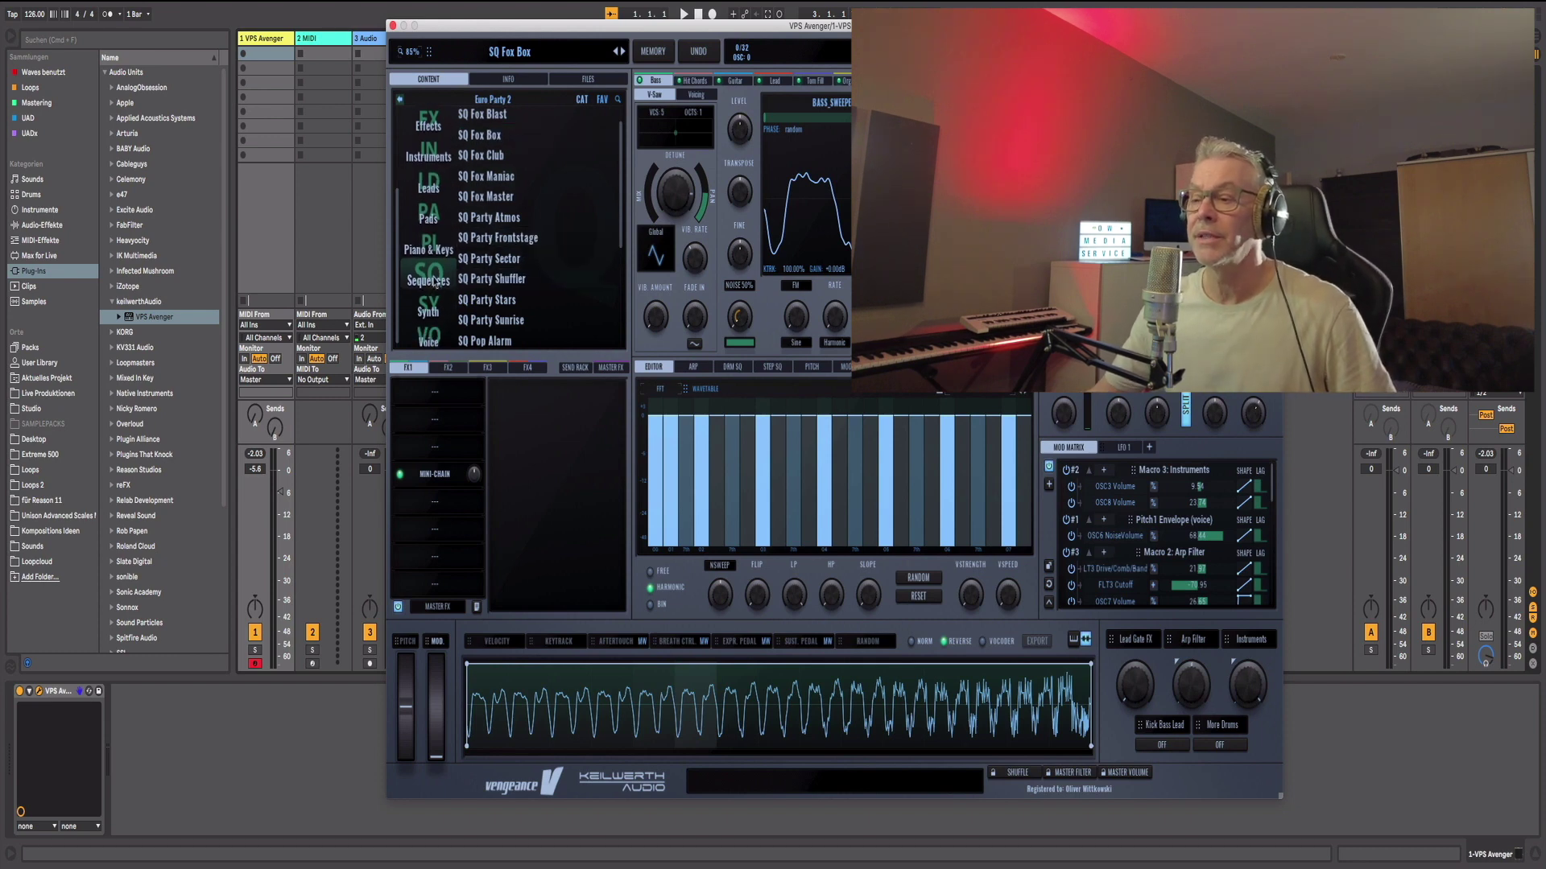
{"action": "left_click", "coordinate": [485, 146]}
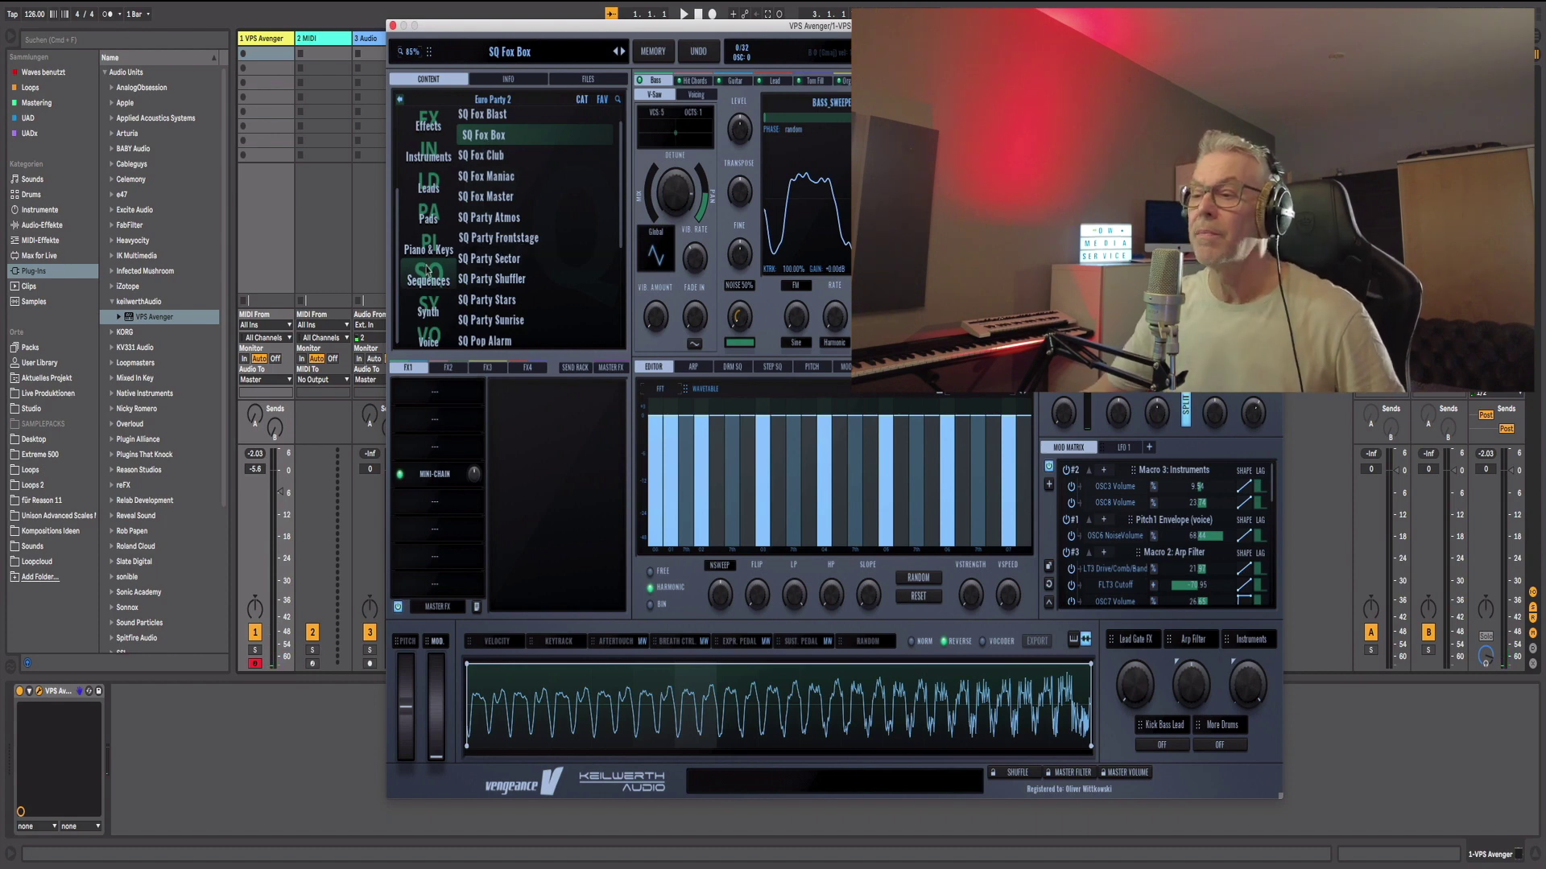
{"action": "left_click", "coordinate": [483, 157]}
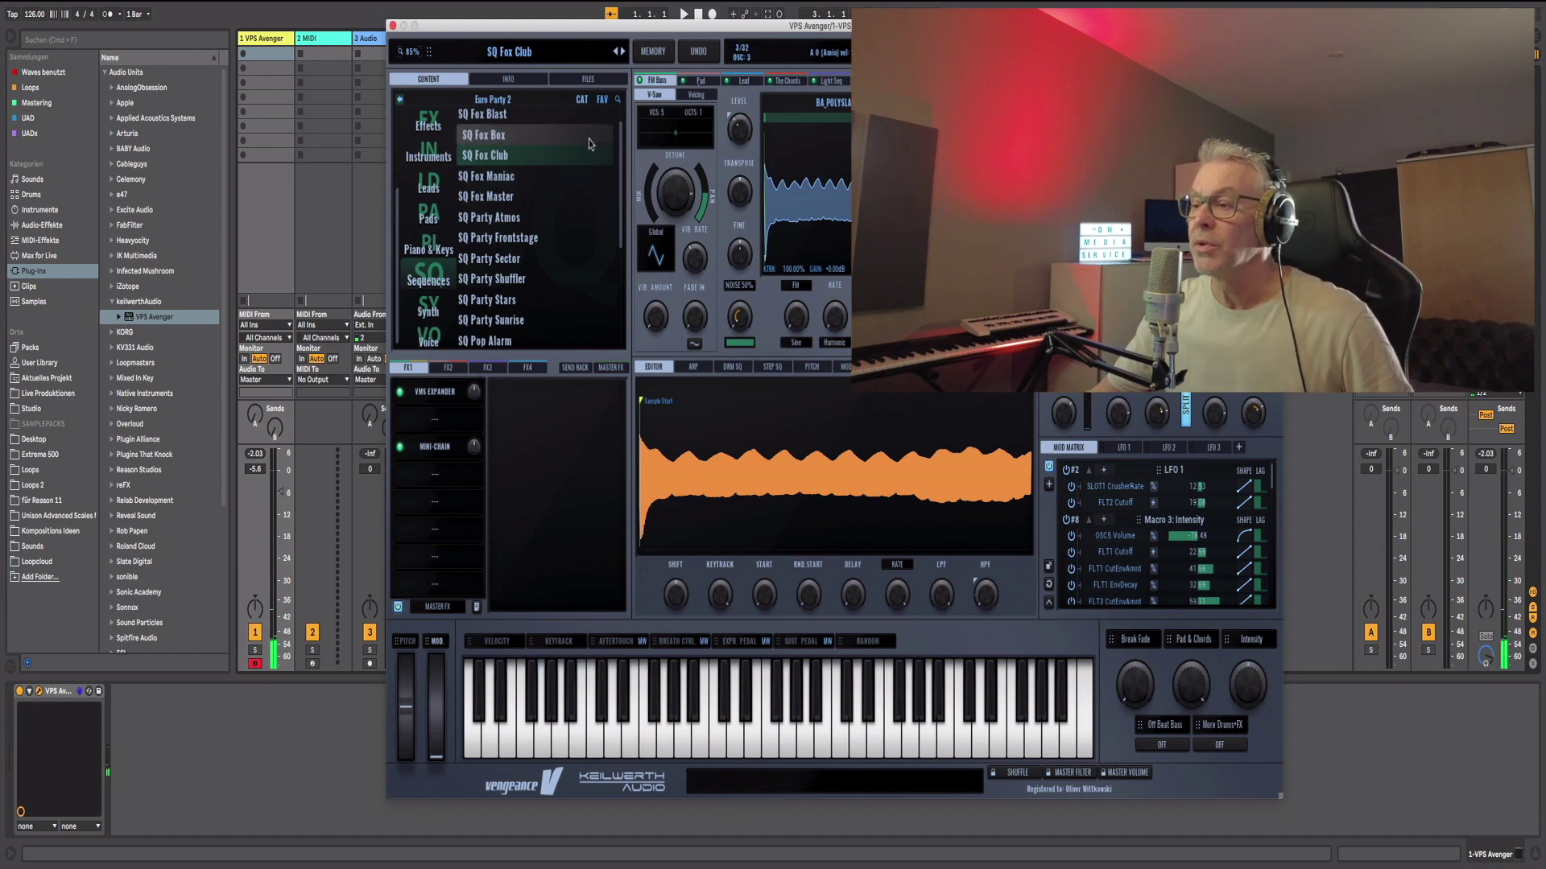
Step: Switch to the Arrangement View and move the VPS Avenger window away from the first track
{"action": "left_click_drag", "start_coordinate": [776, 31], "coordinate": [767, 30]}
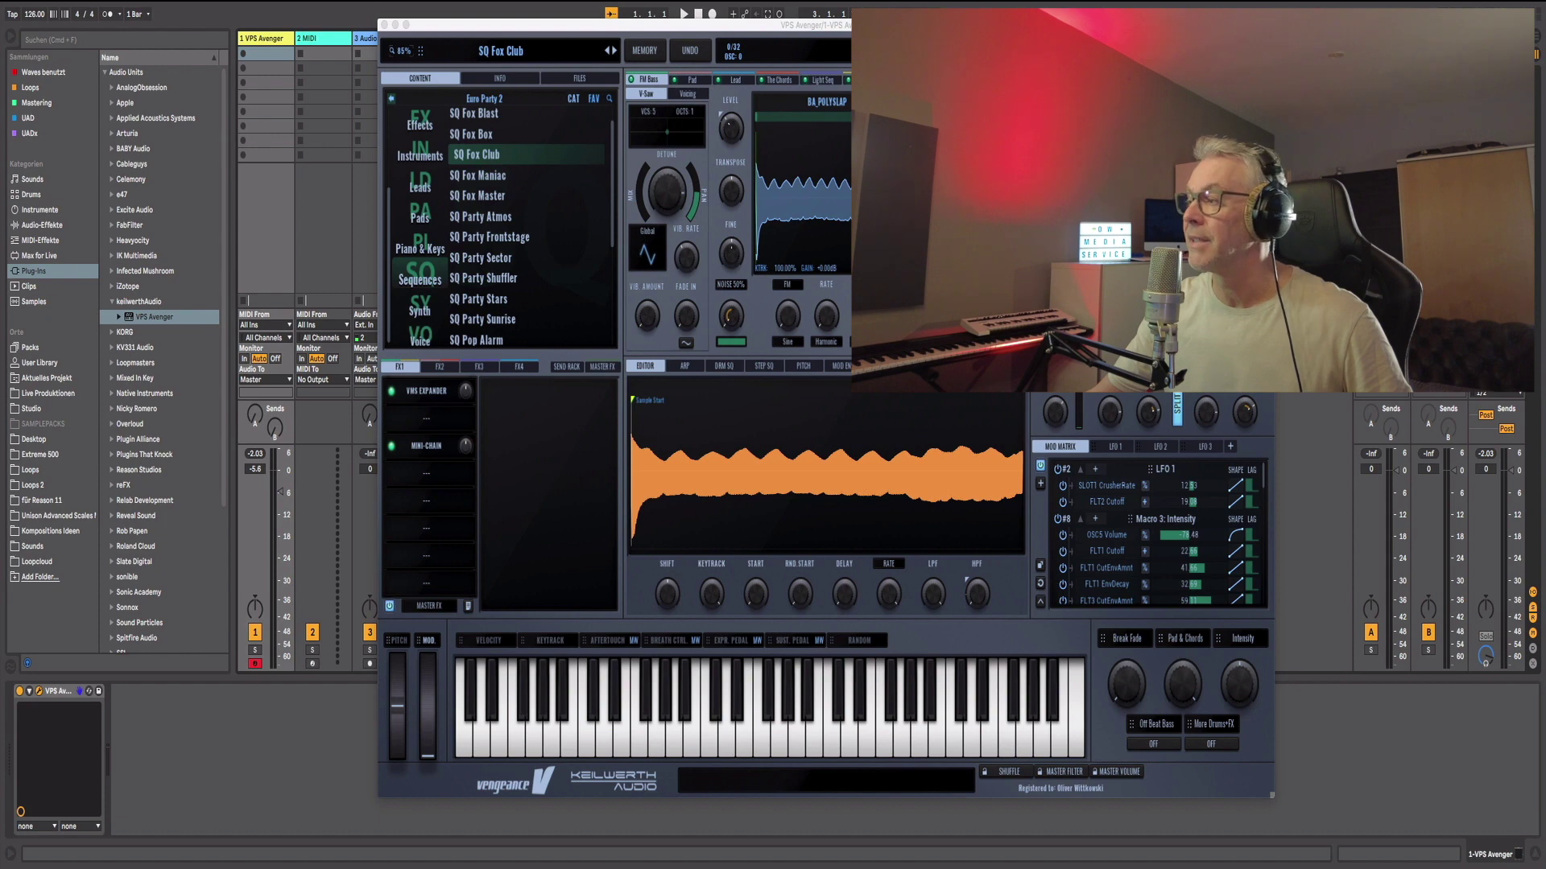
{"action": "key", "text": "Tab"}
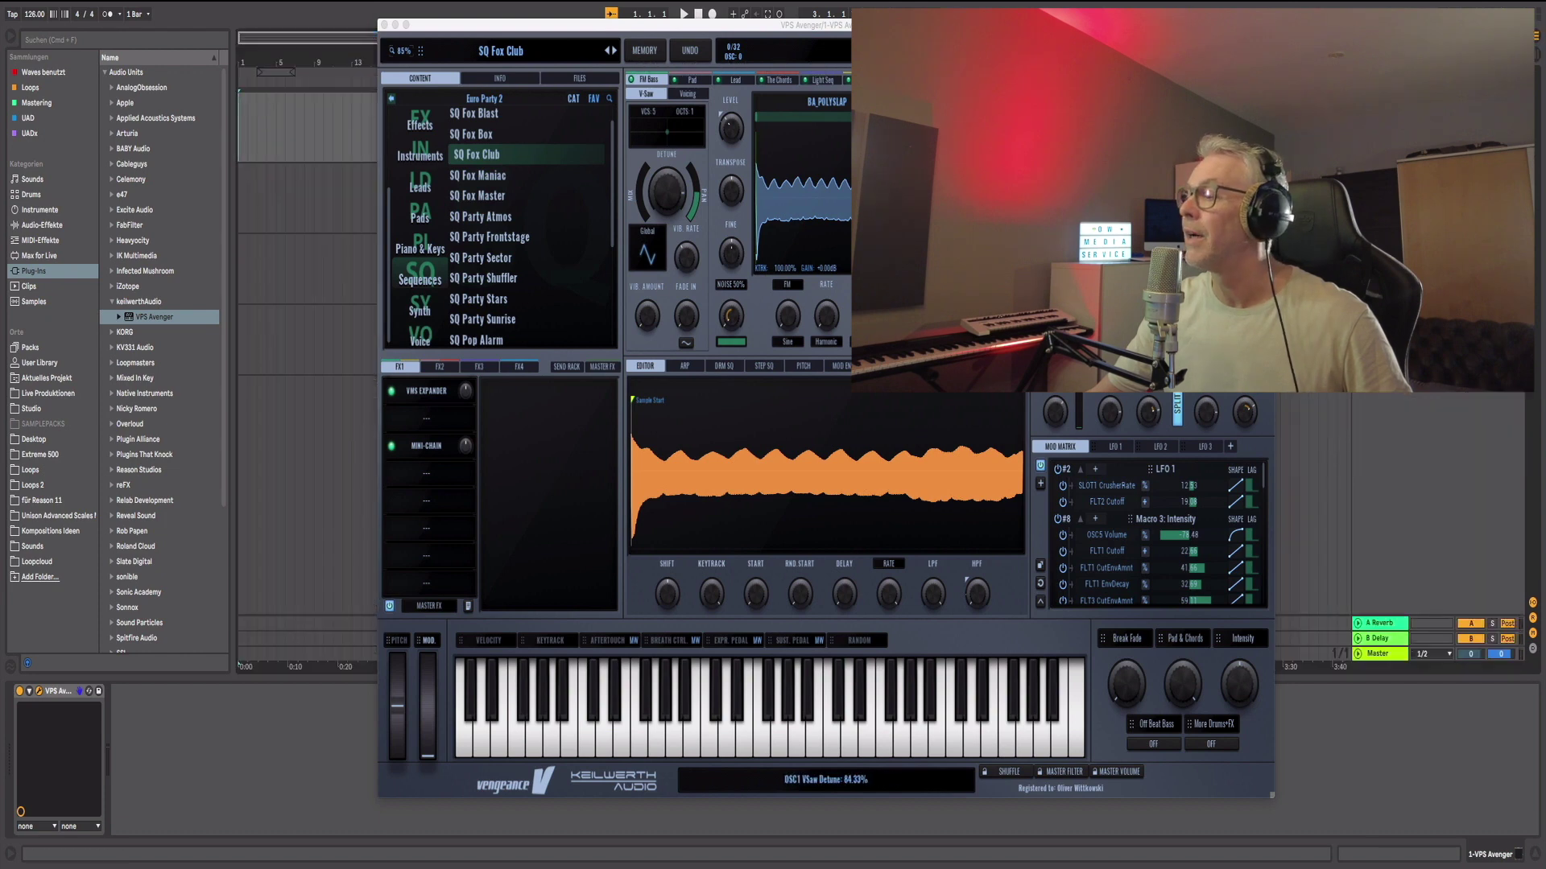
{"action": "left_click_drag", "start_coordinate": [593, 25], "coordinate": [655, 129]}
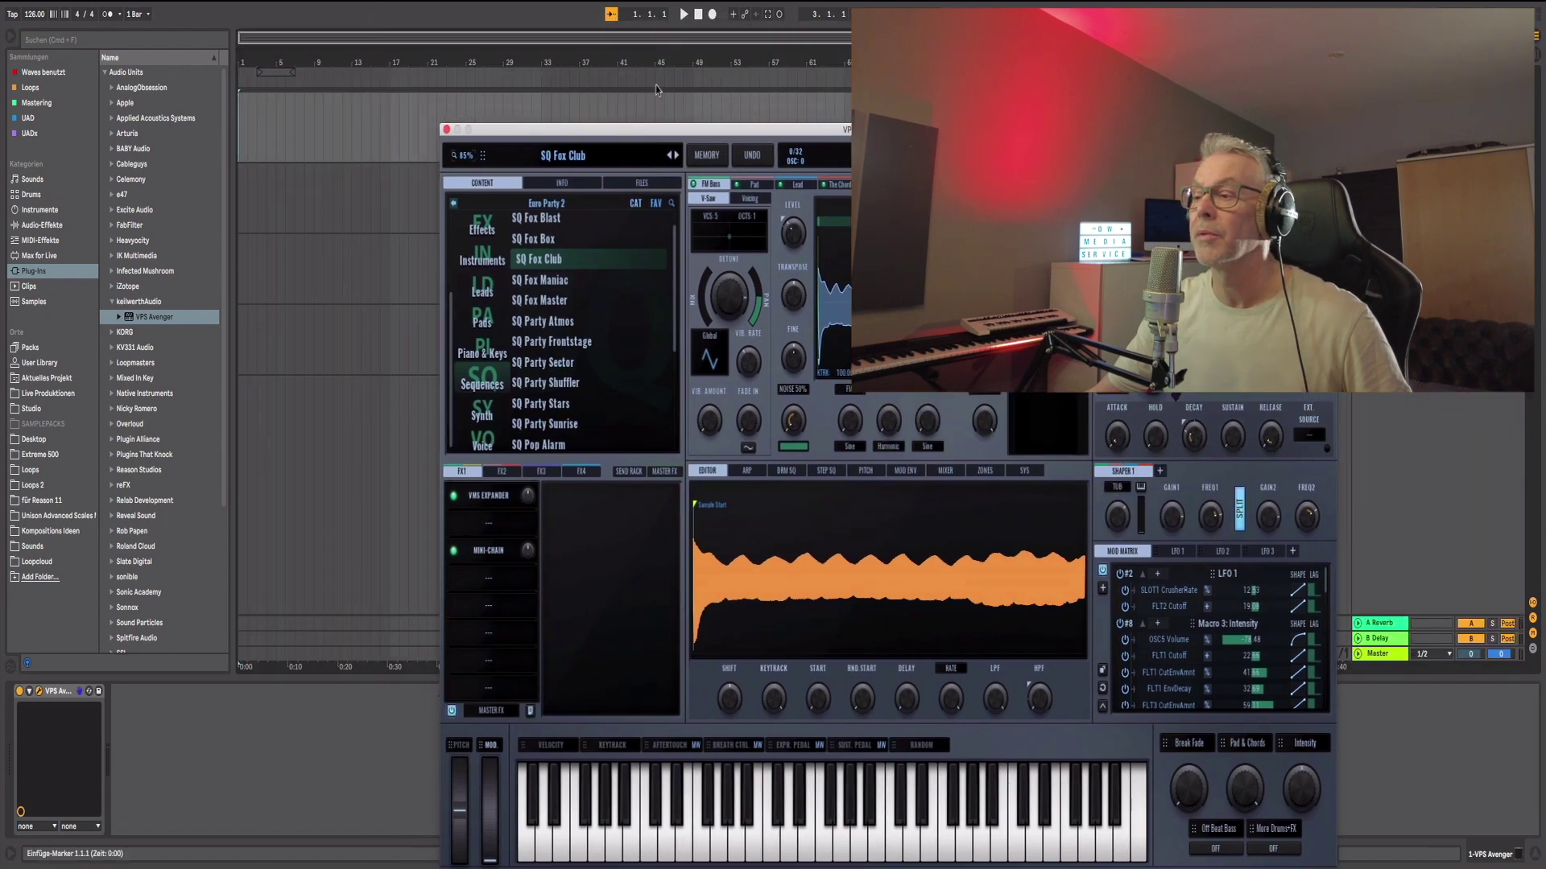
Step: Turn on the metronome and record about 16 bars of chords and melody on the VPS Avenger track
{"action": "left_click", "coordinate": [698, 18]}
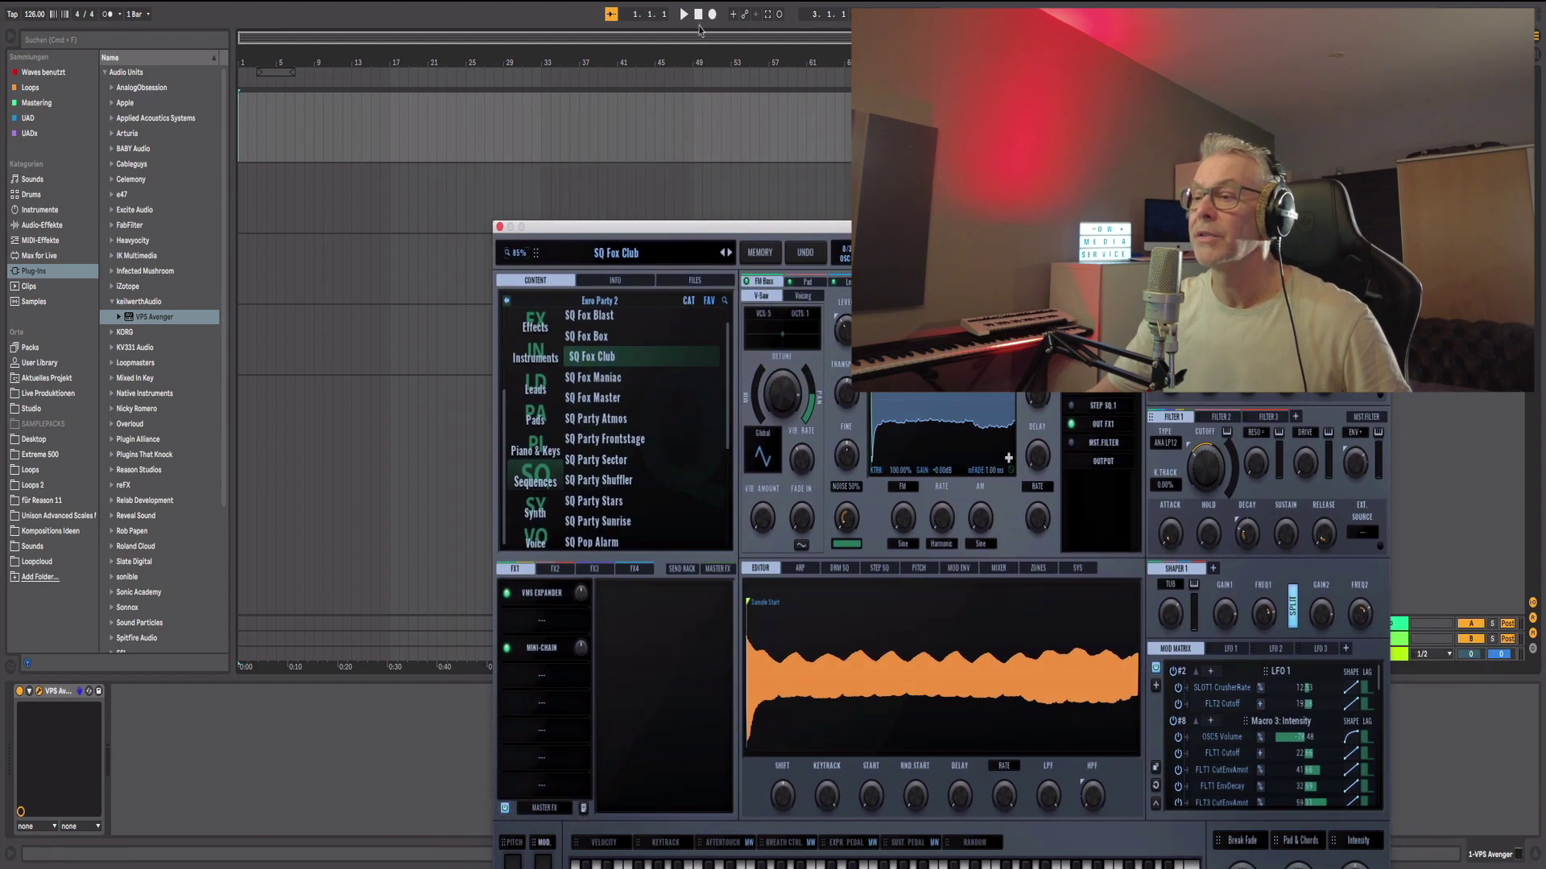
{"action": "left_click", "coordinate": [107, 14]}
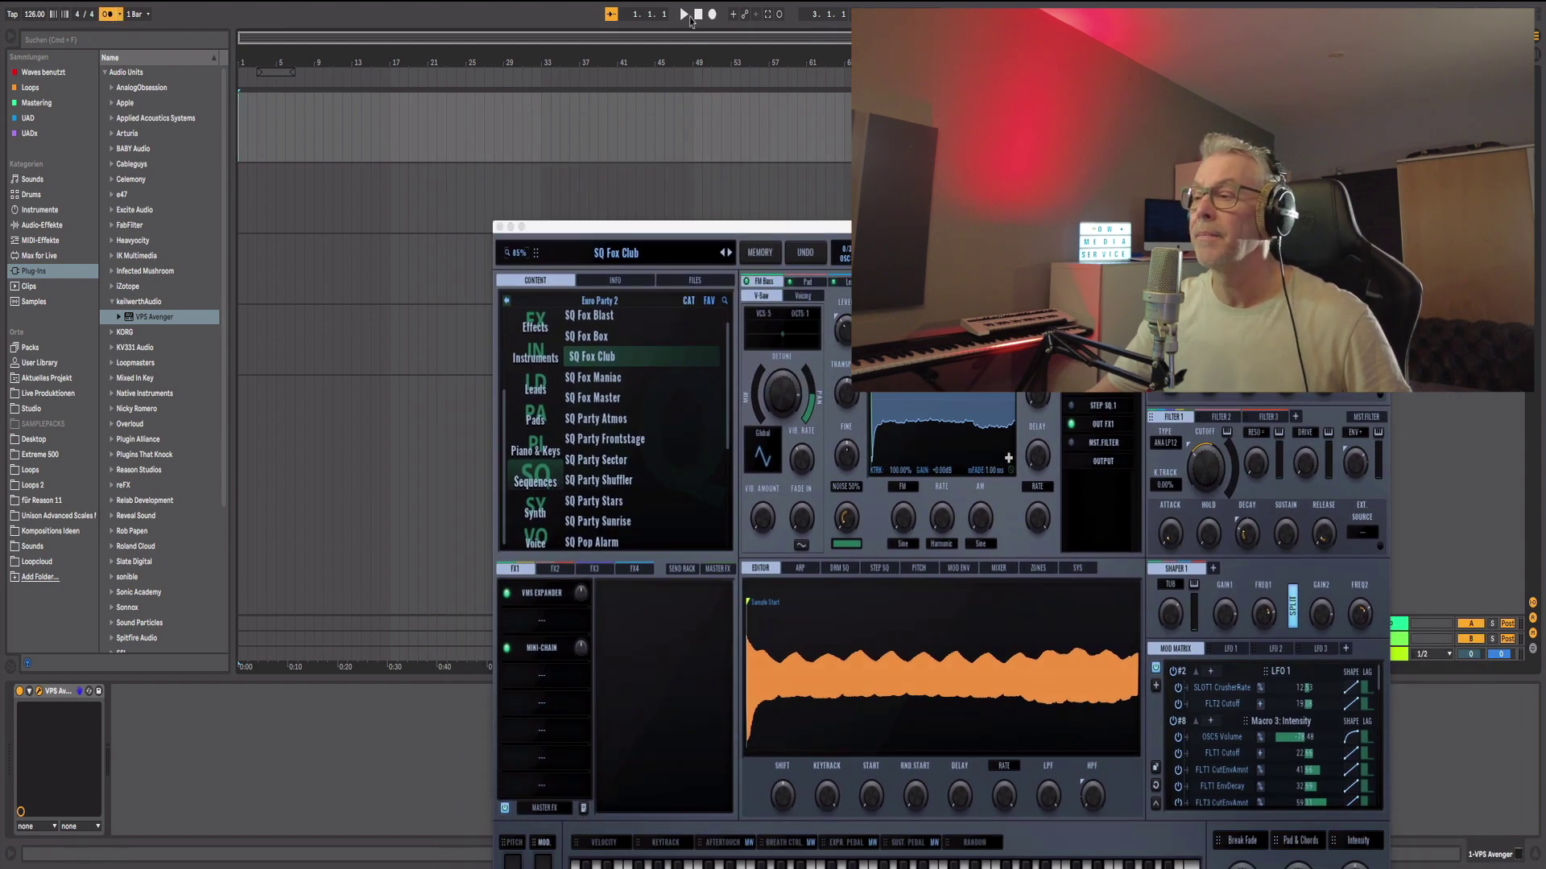
{"action": "left_click", "coordinate": [683, 15]}
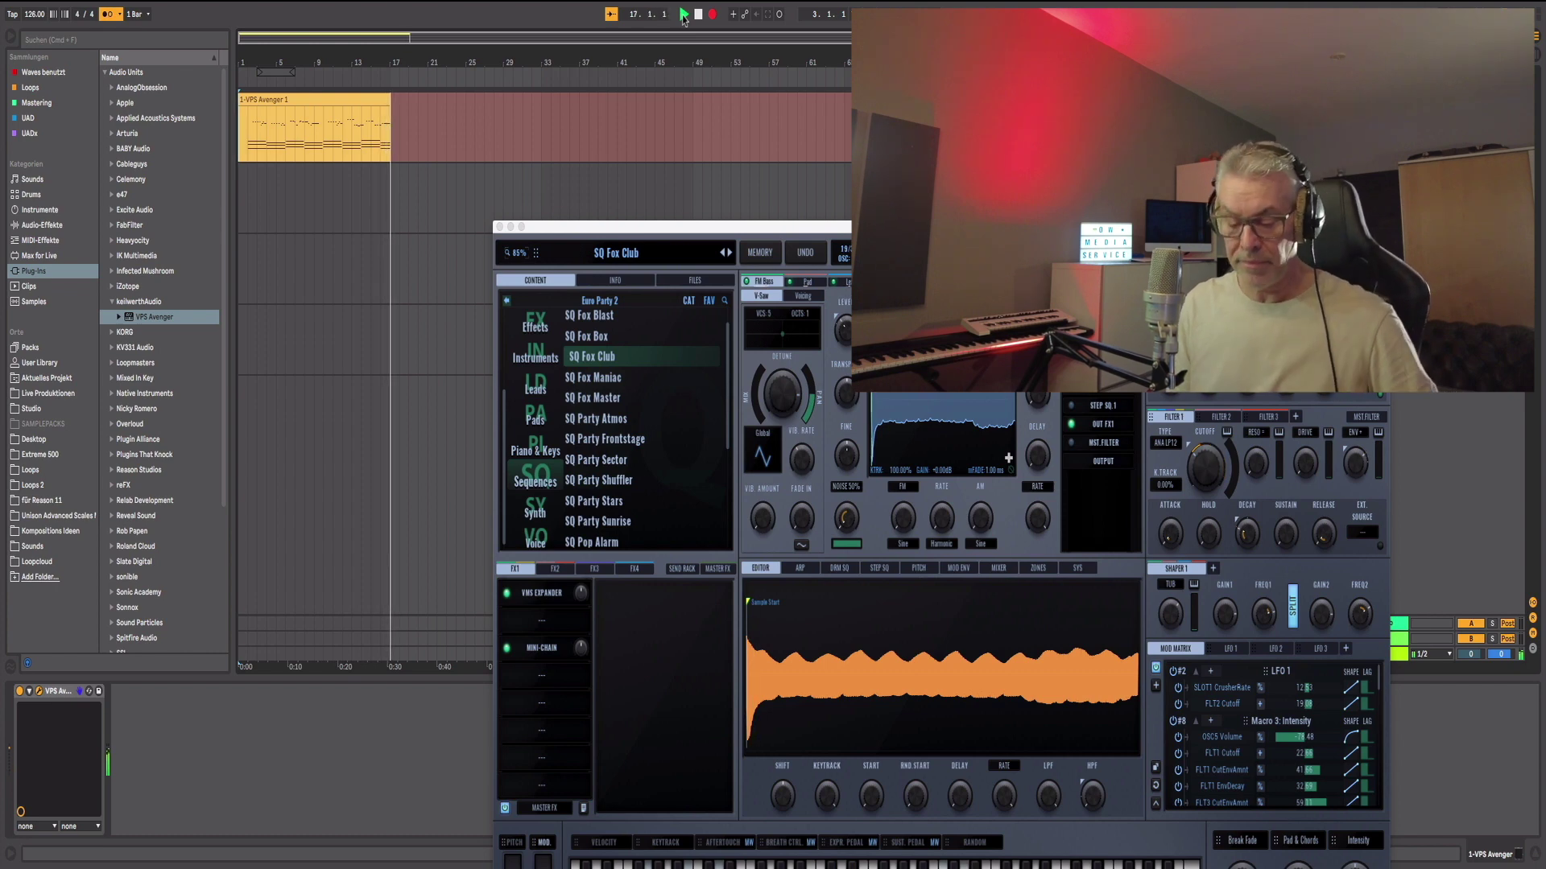
{"action": "key", "text": "space"}
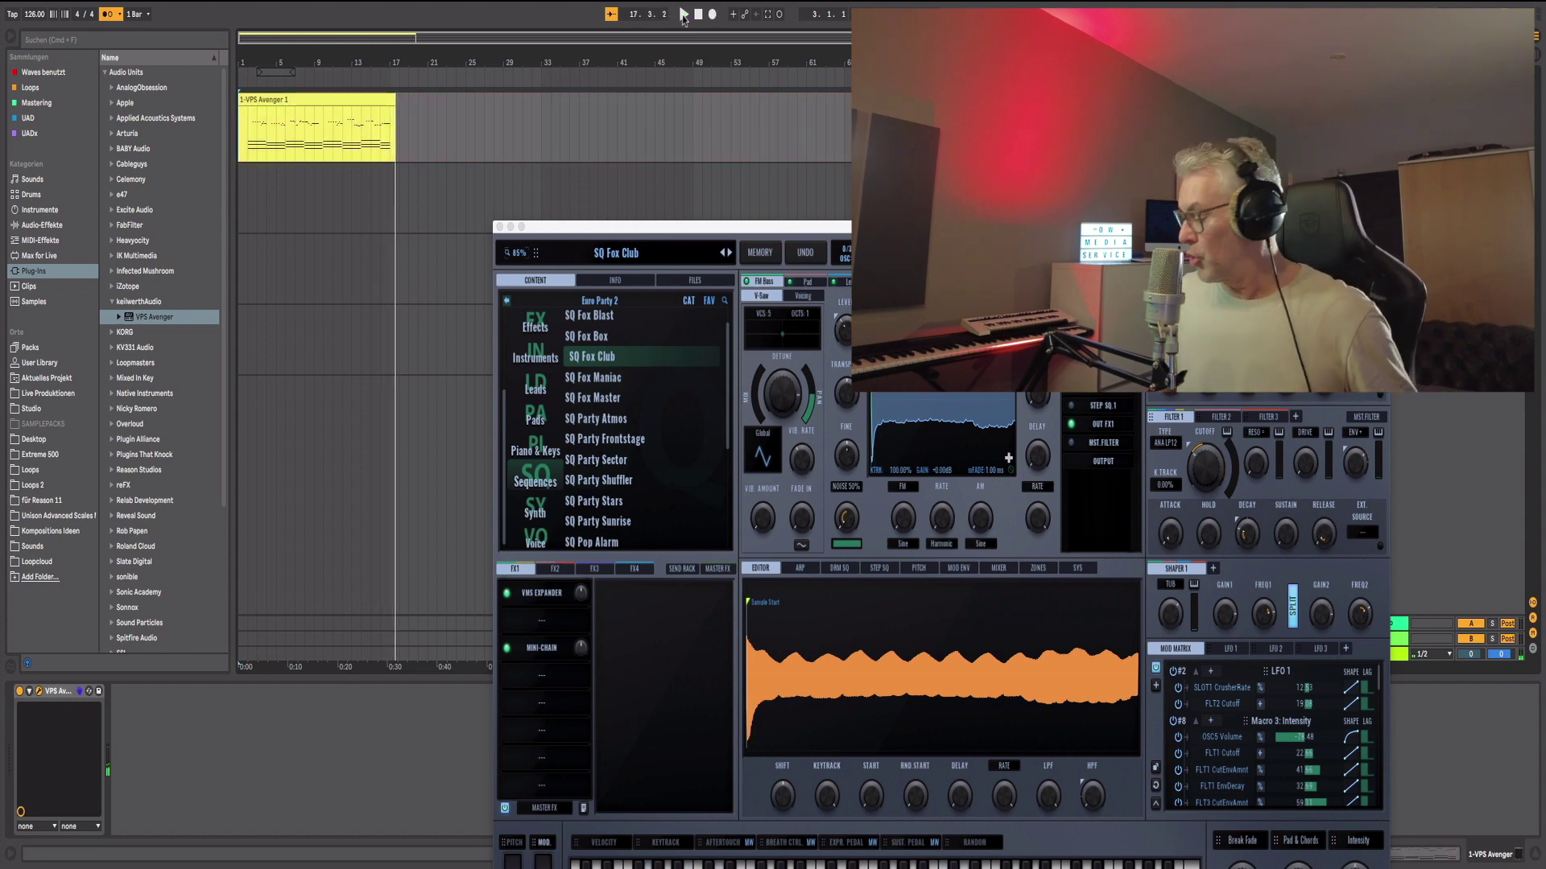
Step: Trim the start of the recorded clip to bar 2 and turn off the metronome
{"action": "left_click", "coordinate": [246, 98]}
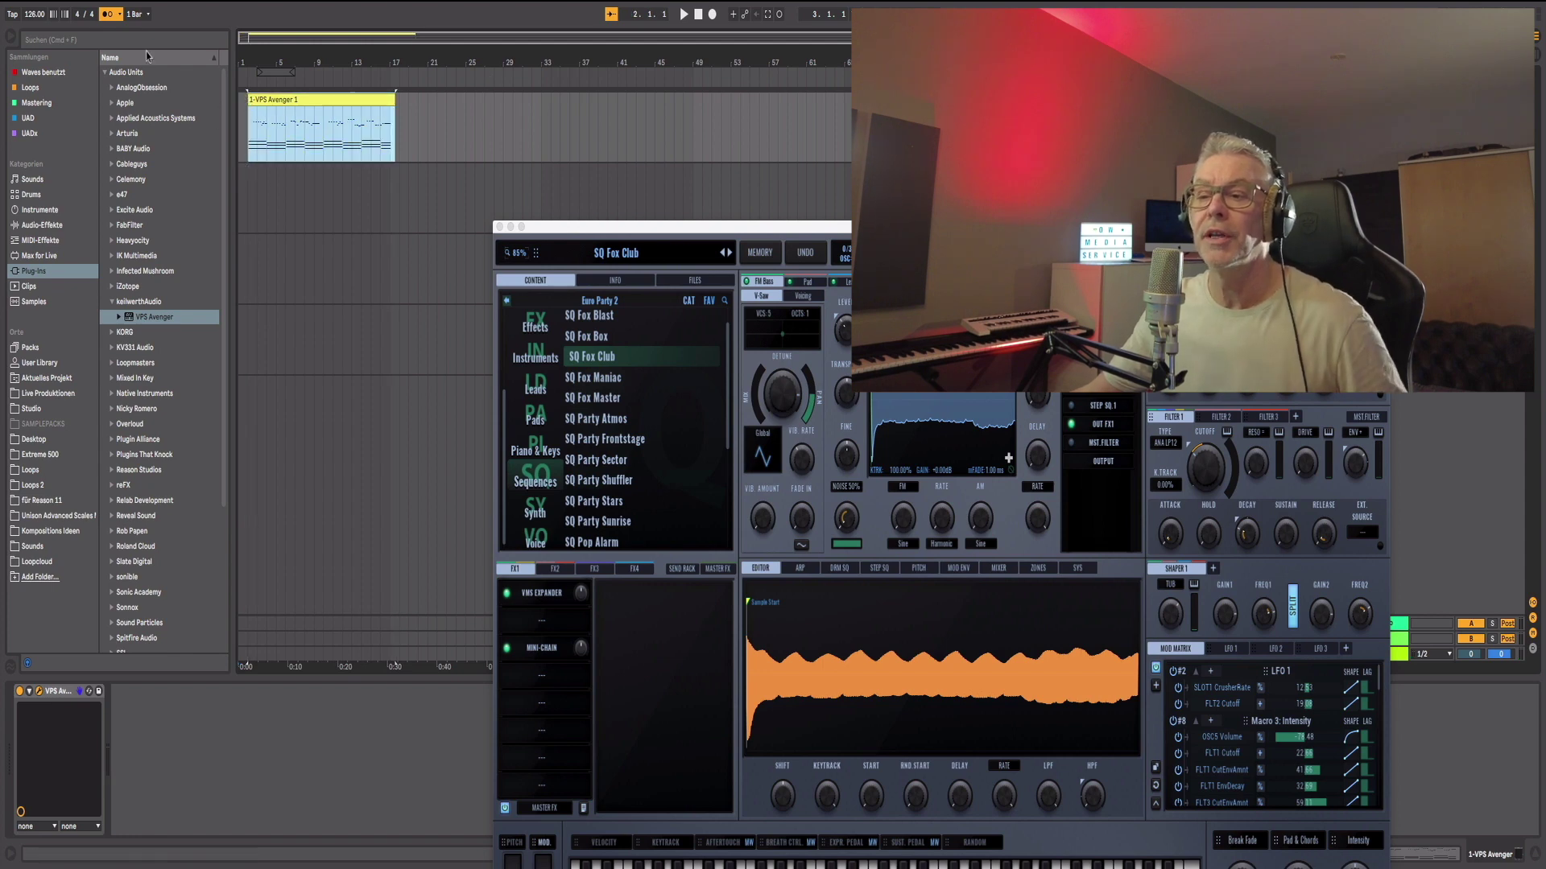
{"action": "left_click", "coordinate": [107, 15]}
Step: Open the recorded clip's notes, close the synth window, and examine the chord note timing around bars 4 to 6
{"action": "double_click", "coordinate": [296, 100]}
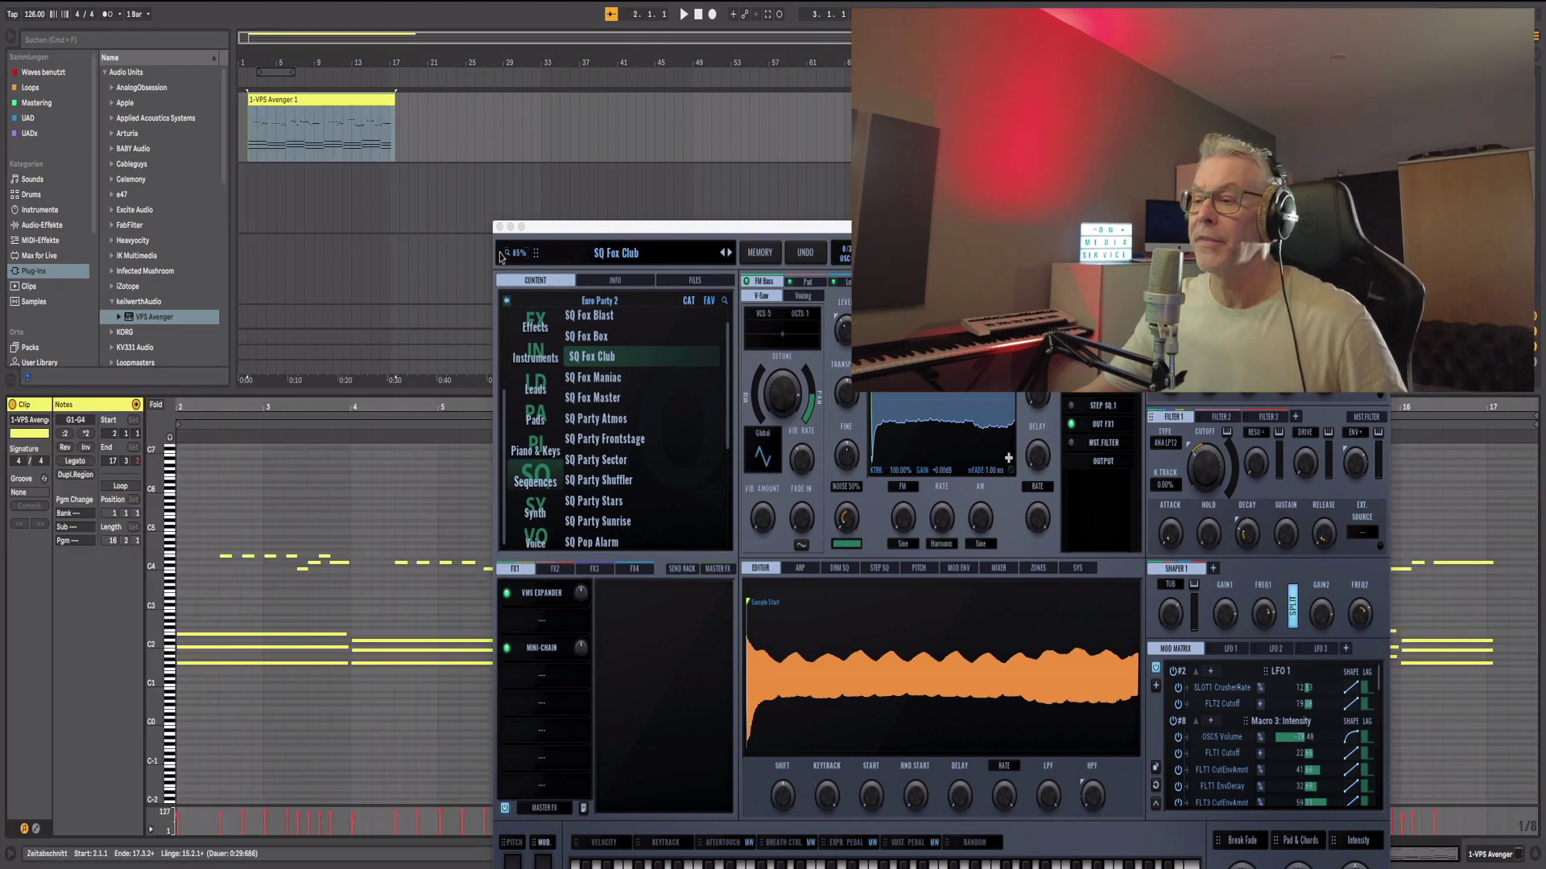
{"action": "left_click_drag", "start_coordinate": [536, 223], "coordinate": [584, 216]}
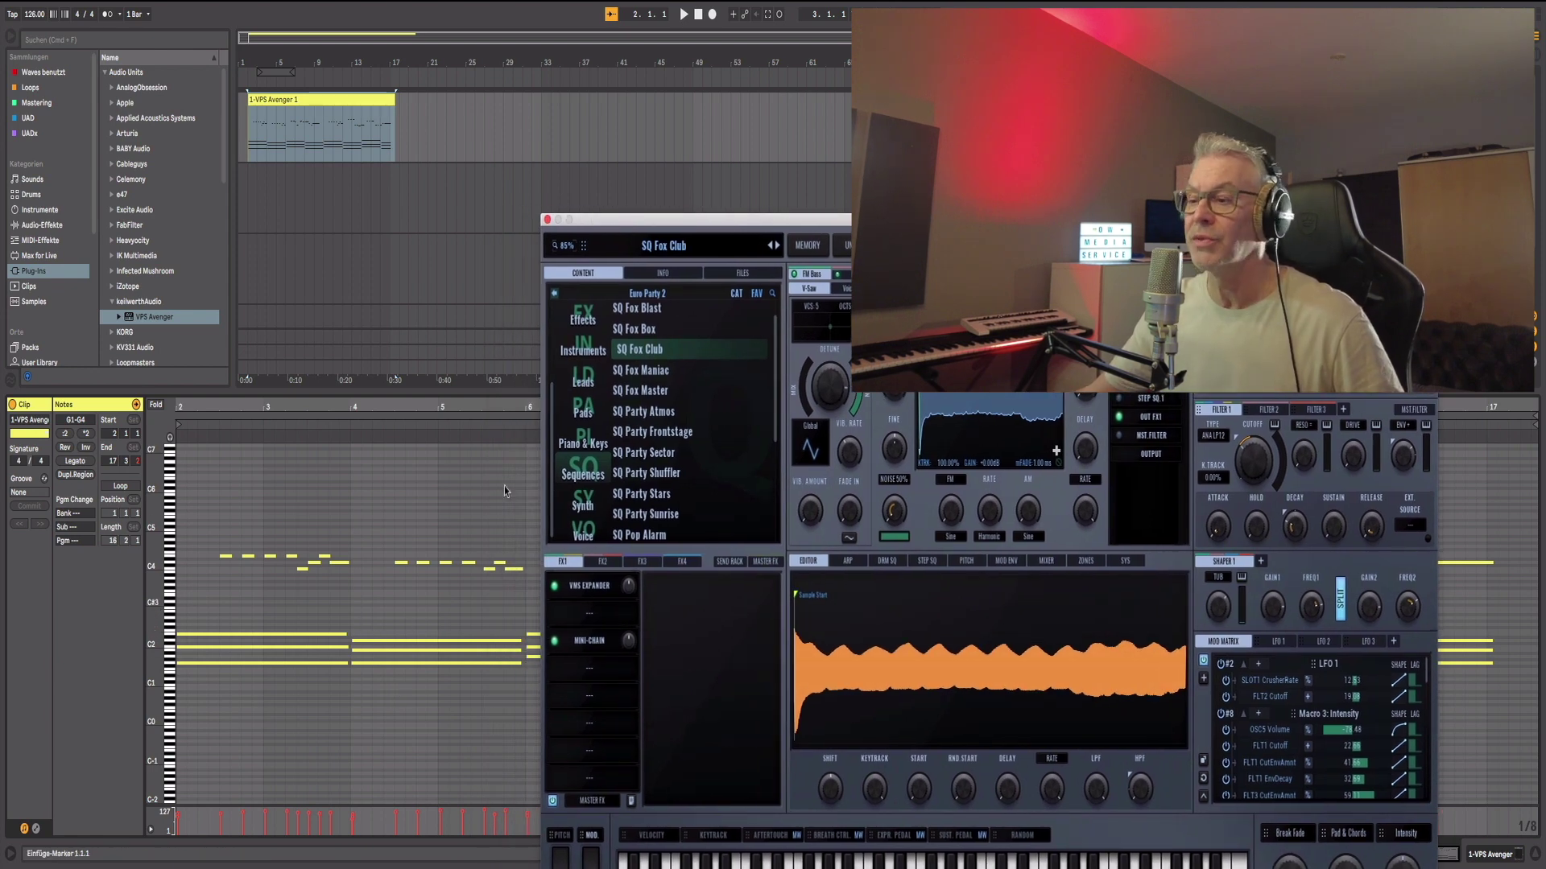
{"action": "left_click_drag", "start_coordinate": [602, 222], "coordinate": [680, 168]}
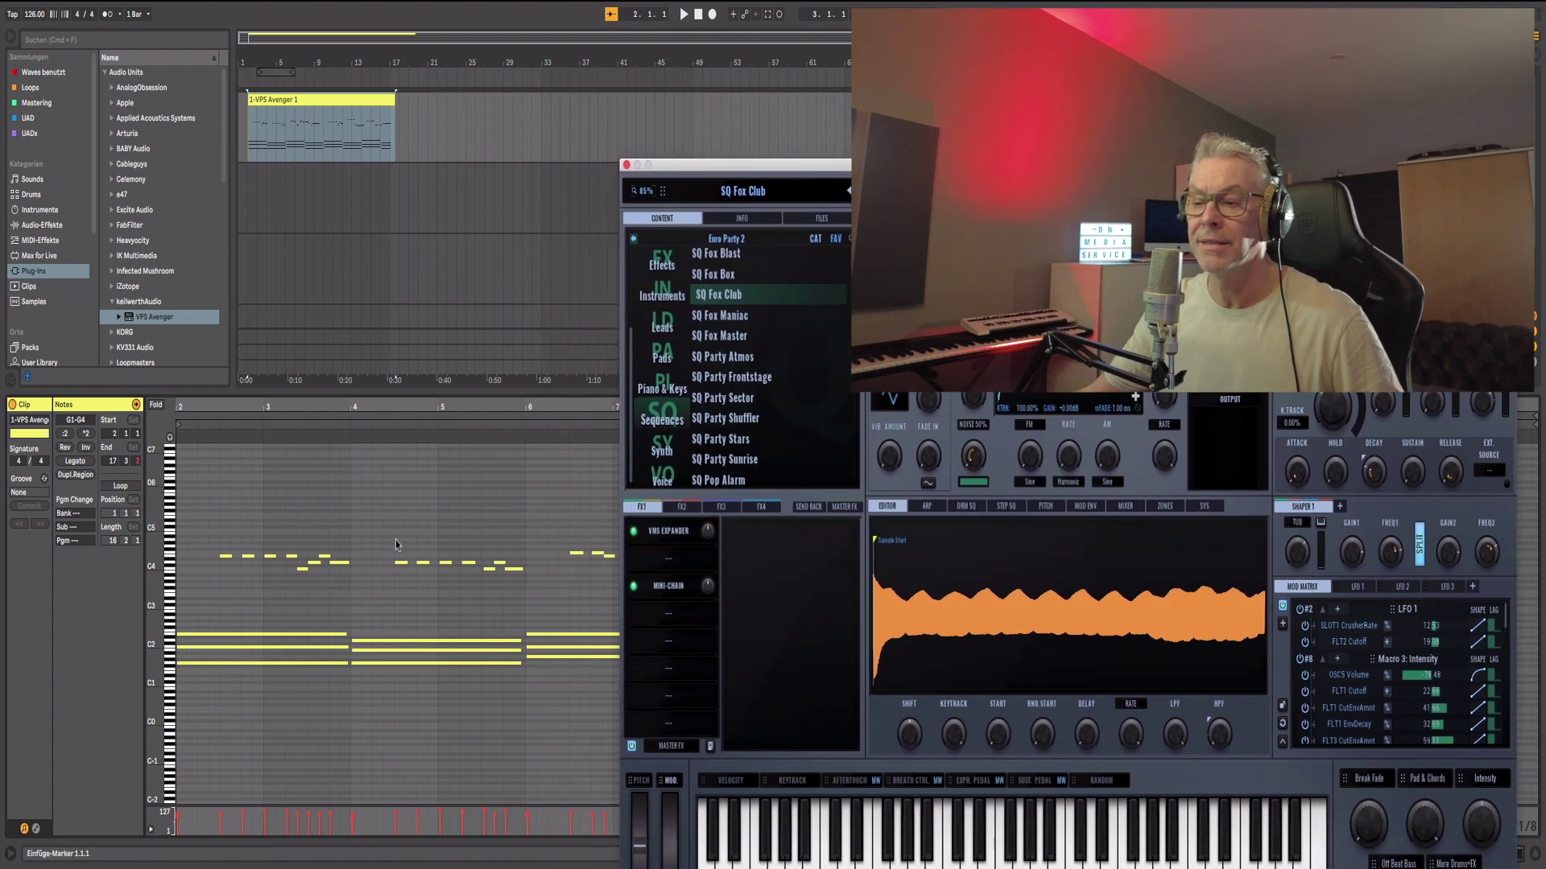
{"action": "left_click_drag", "start_coordinate": [375, 407], "coordinate": [340, 476]}
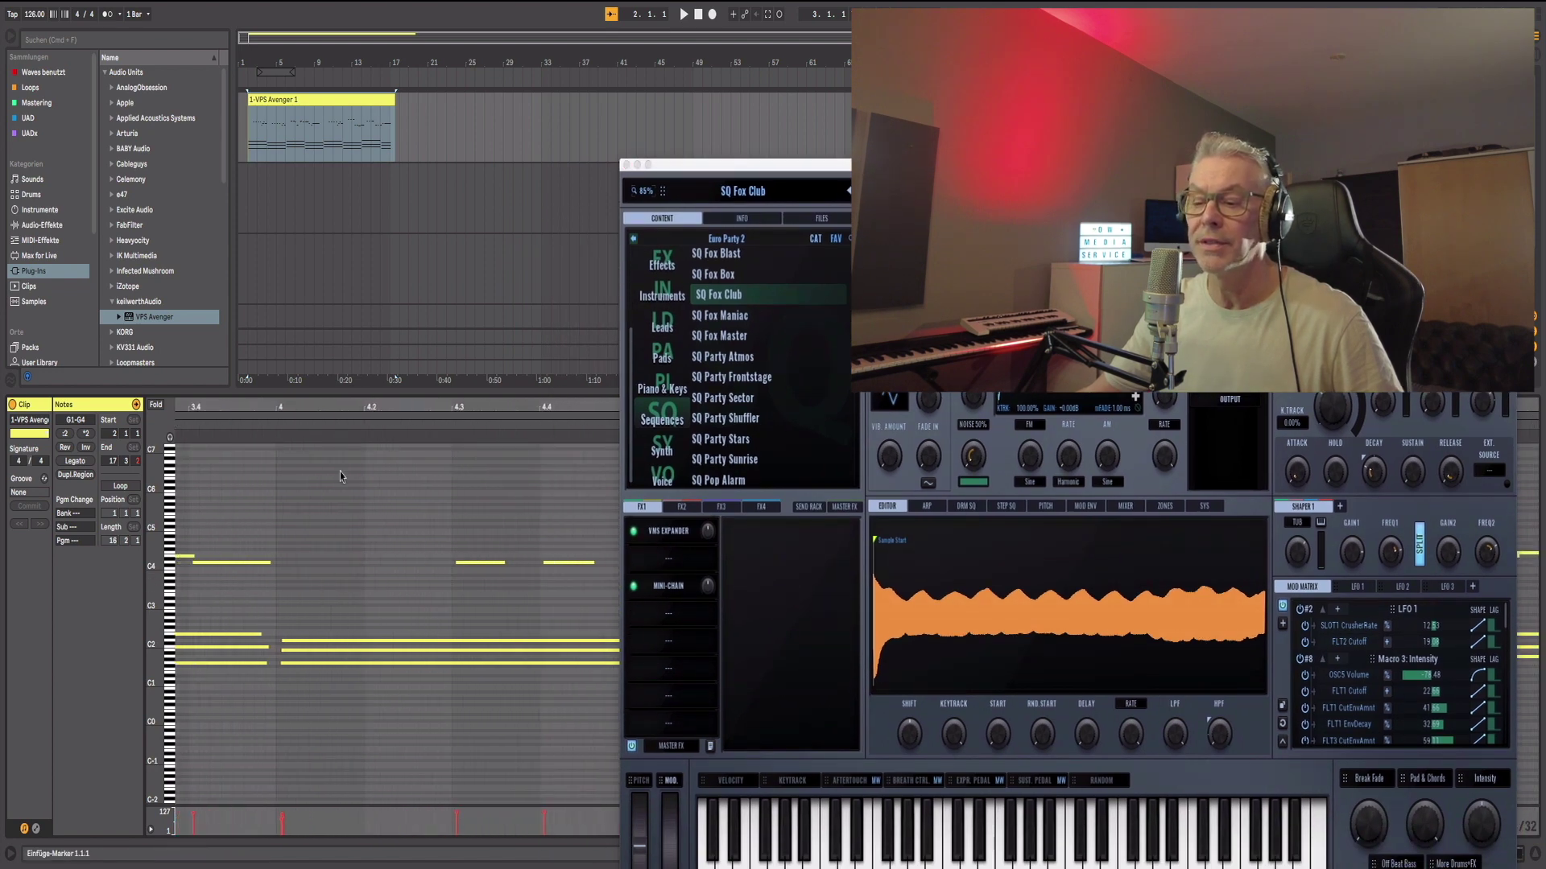
{"action": "left_click", "coordinate": [625, 165]}
{"action": "left_click_drag", "start_coordinate": [162, 605], "coordinate": [335, 739]}
{"action": "scroll", "coordinate": [360, 707], "scroll_direction": "down", "scroll_amount": 3}
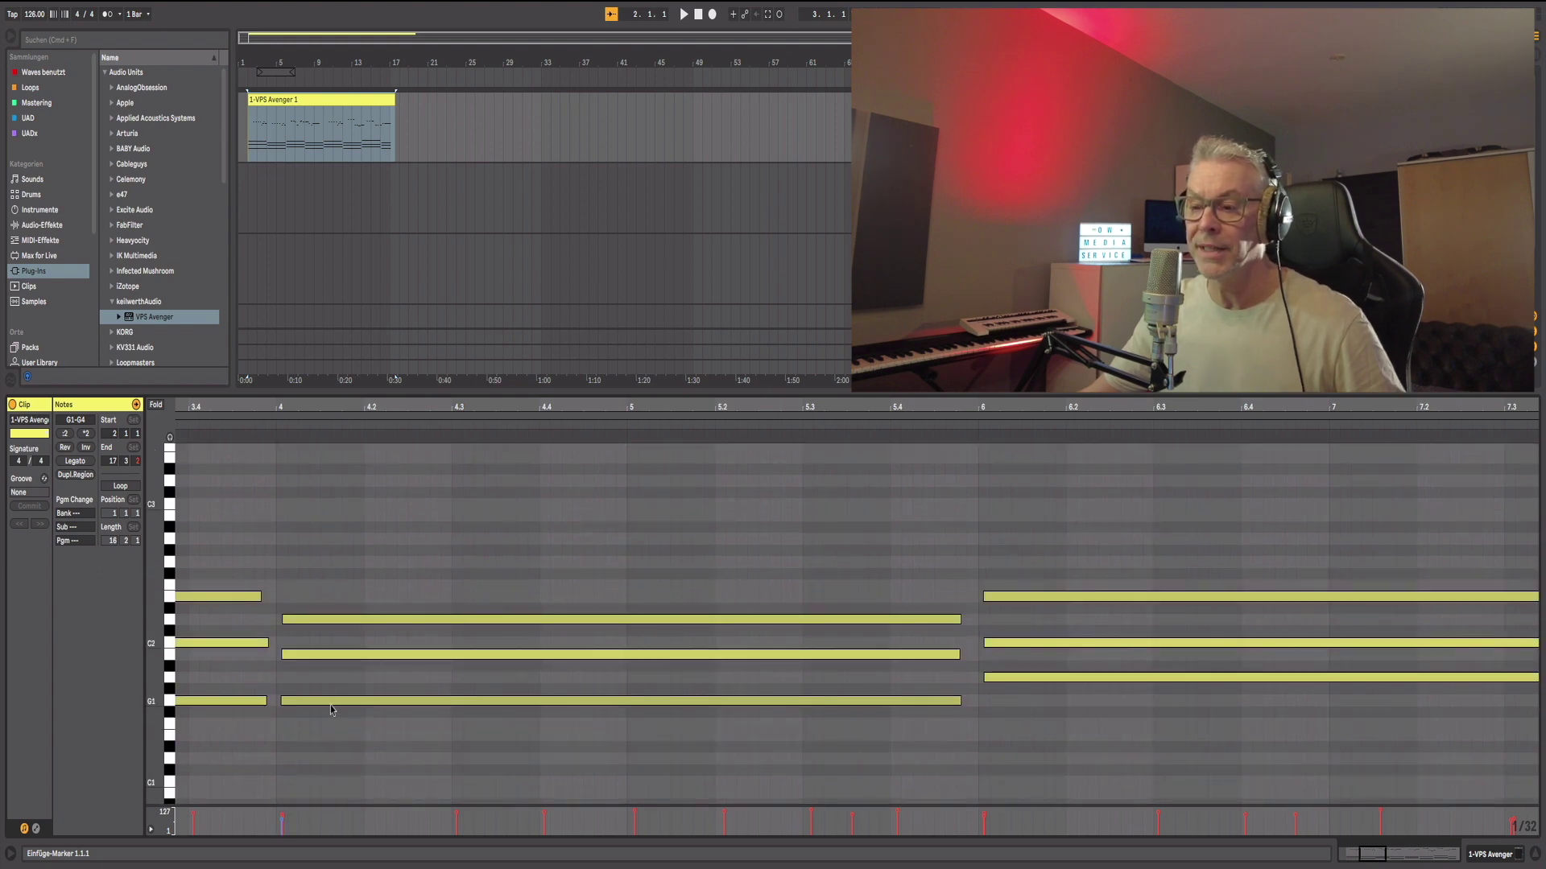
Step: Quantize all notes in the recorded clip and play the result back
{"action": "left_click", "coordinate": [323, 574]}
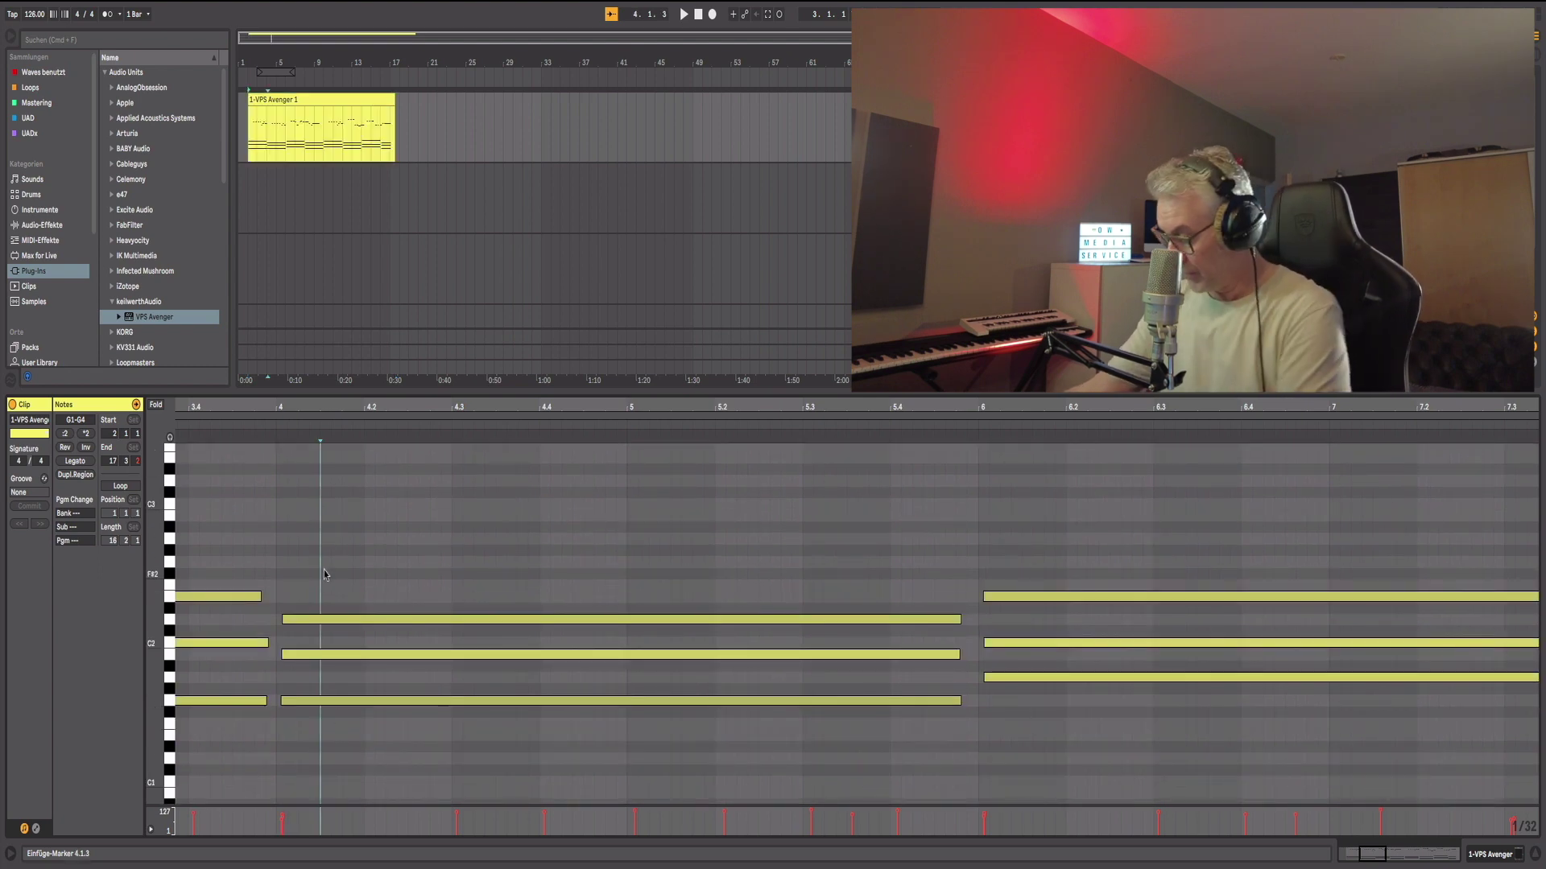
{"action": "key", "text": "super+a"}
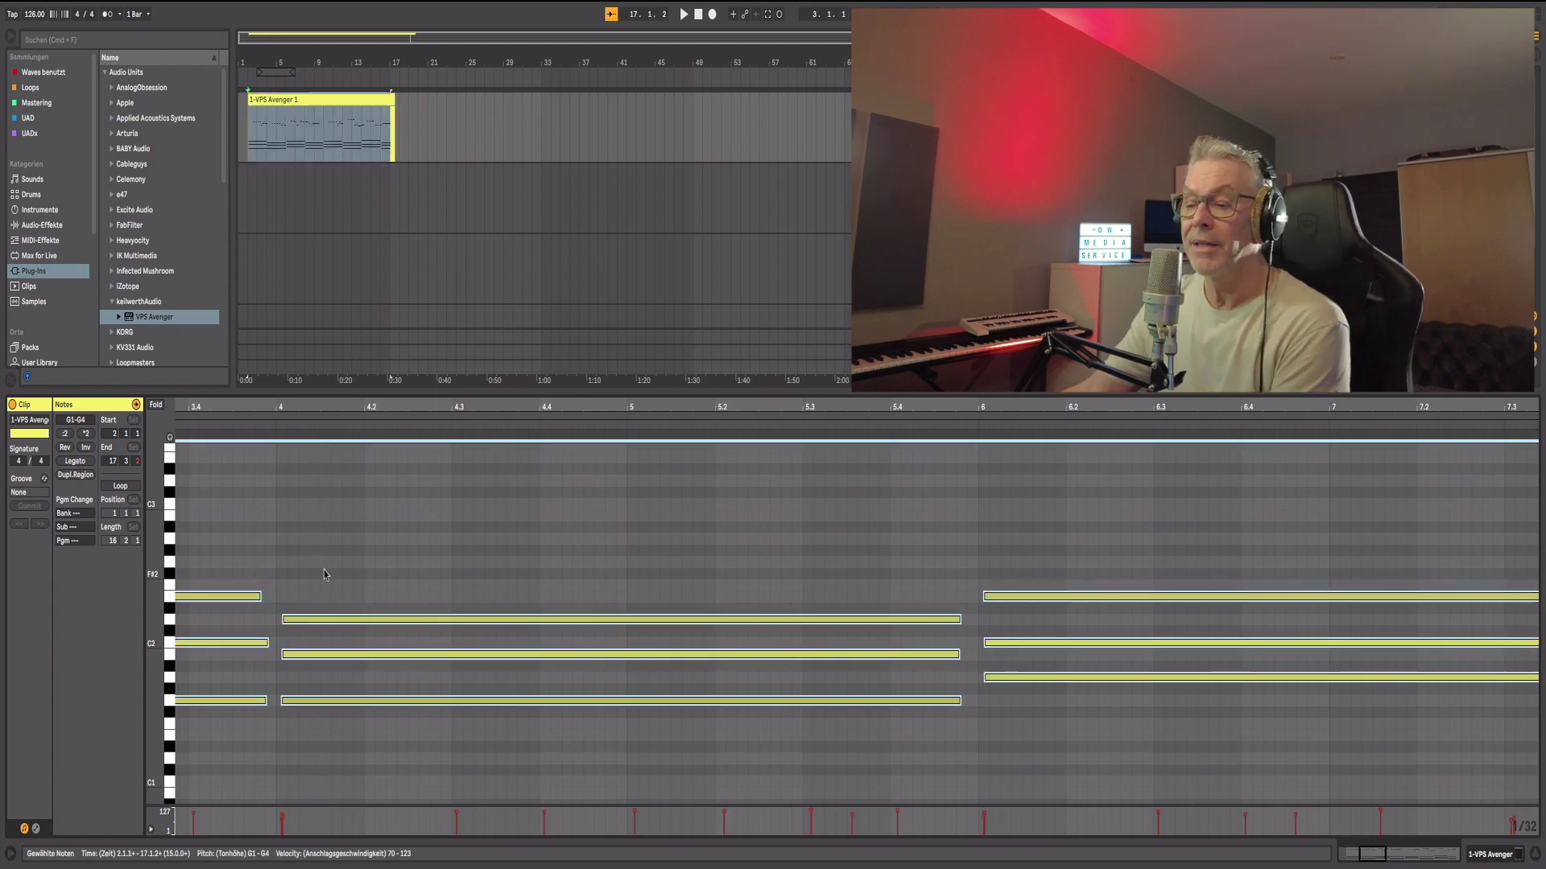
{"action": "right_click", "coordinate": [403, 620]}
{"action": "left_click", "coordinate": [427, 652]}
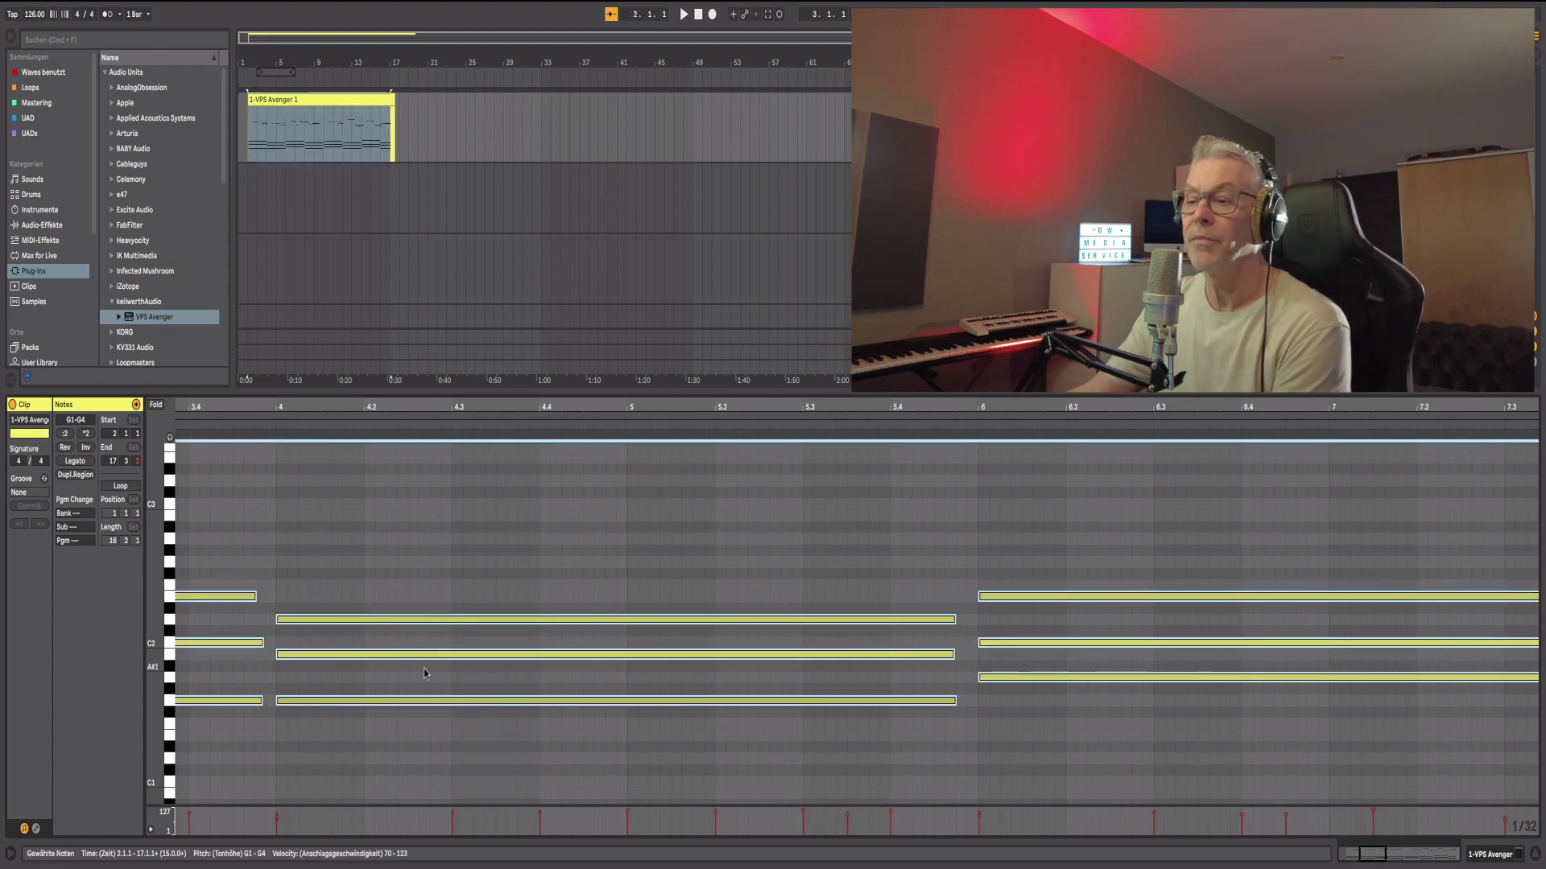
{"action": "key", "text": "space"}
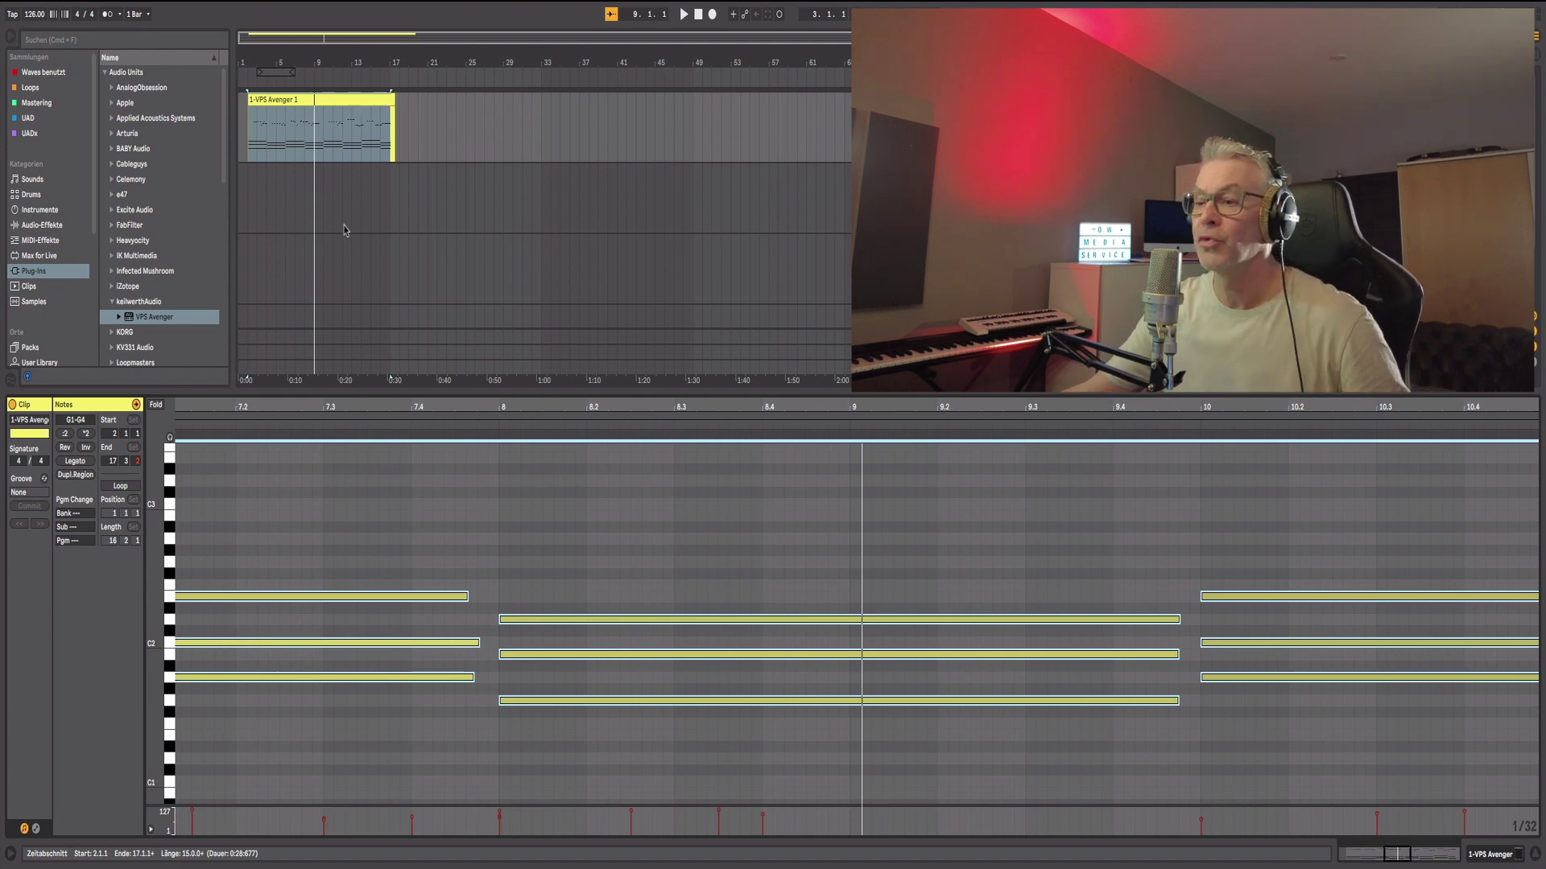
Step: Create a locator at bar 2 and name it strophe1
{"action": "right_click", "coordinate": [247, 84]}
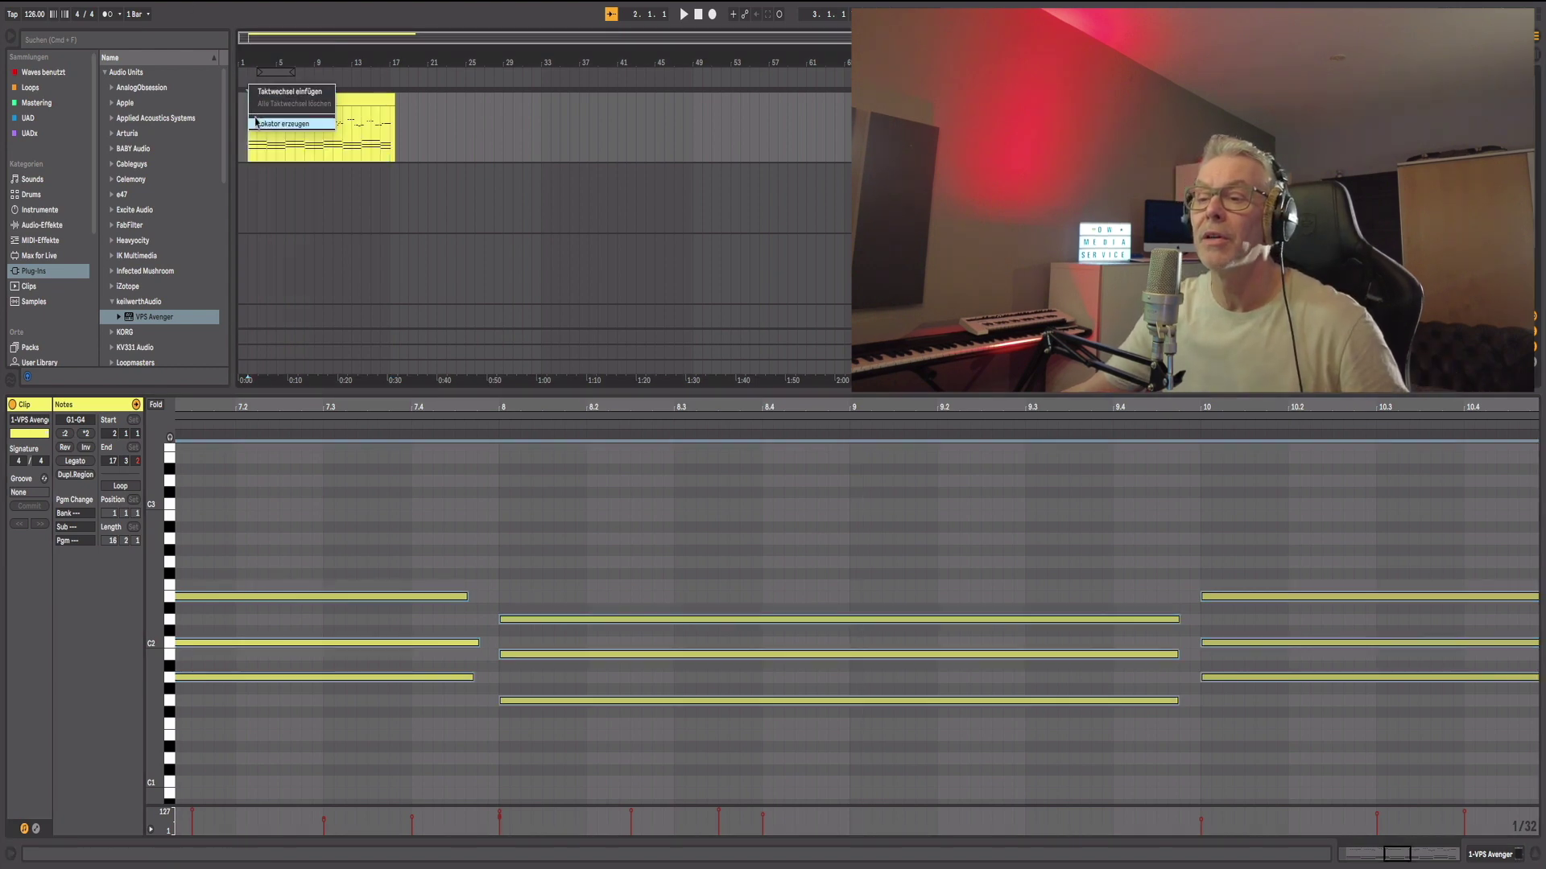
{"action": "left_click", "coordinate": [282, 123]}
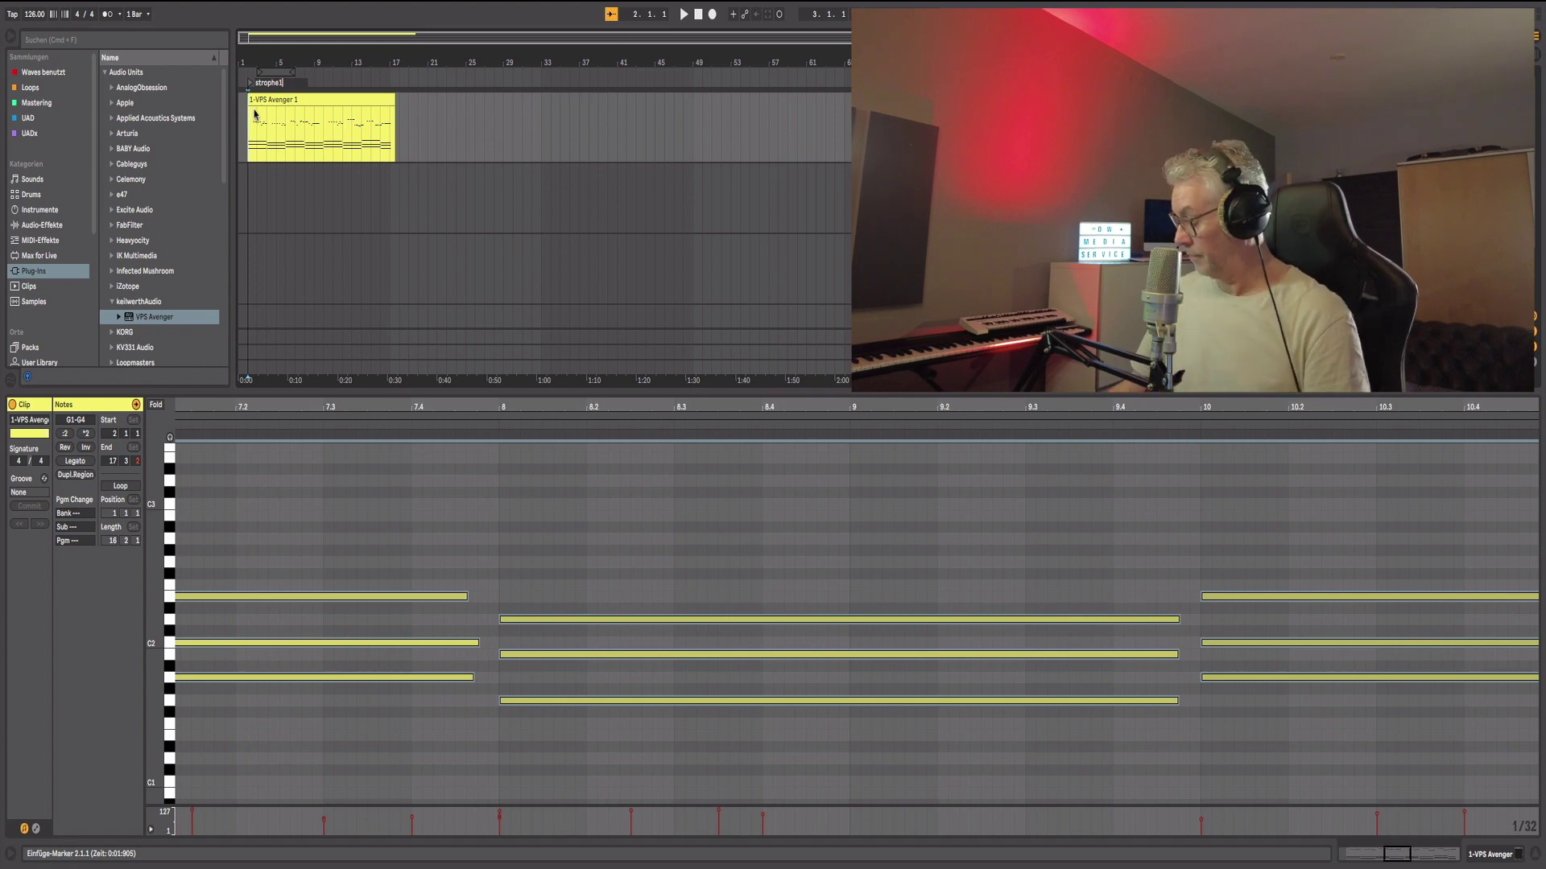
{"action": "key", "text": "Return"}
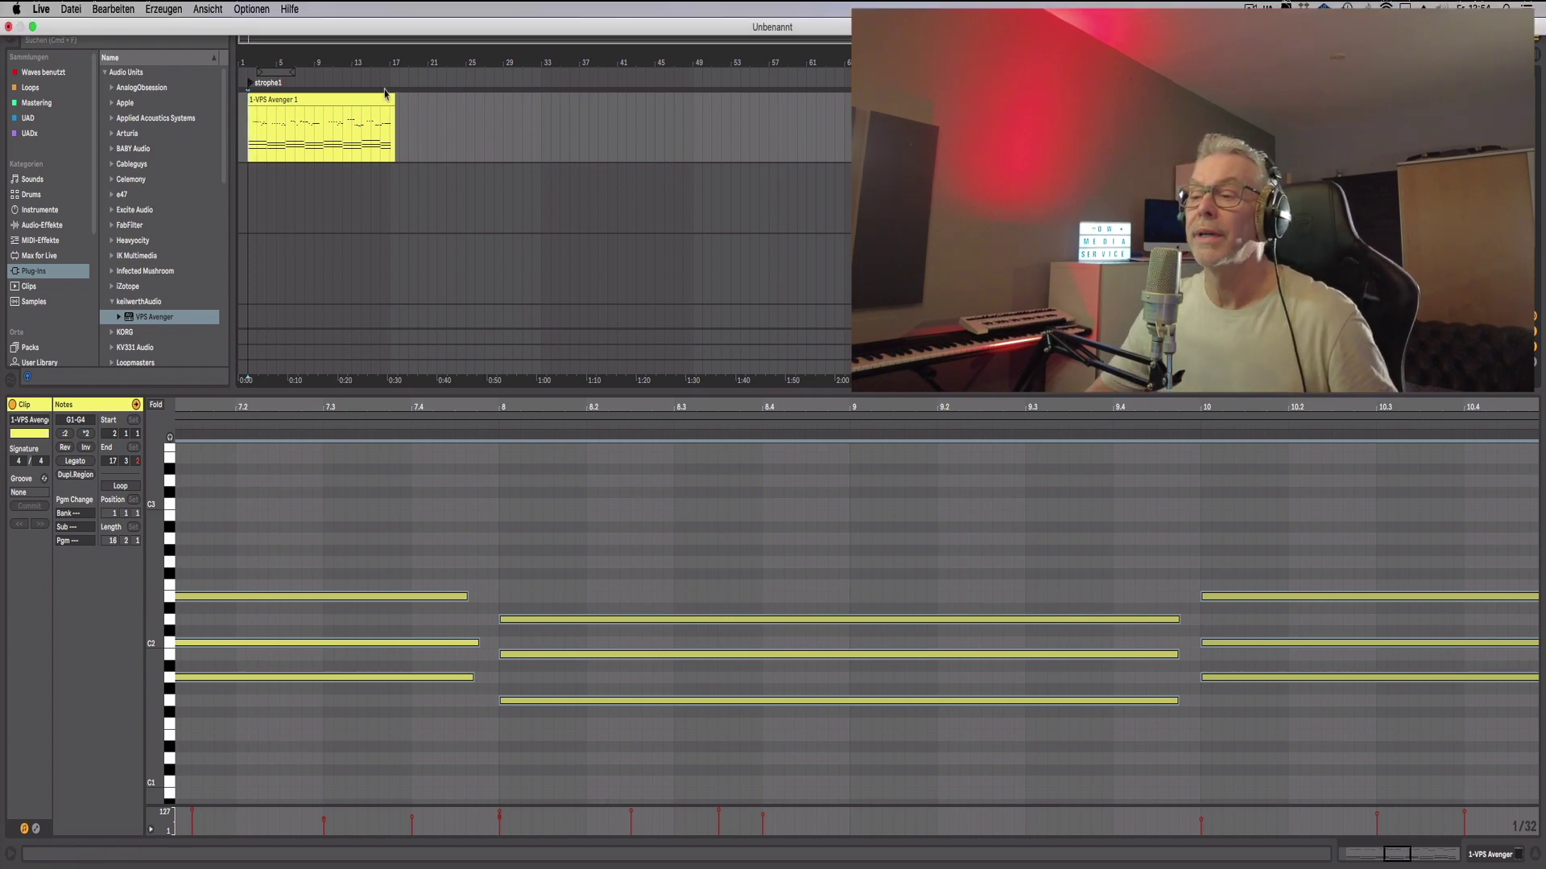
Step: Trim the end of the recorded clip to bar 17, play it briefly, and review its notes
{"action": "left_click_drag", "start_coordinate": [394, 112], "coordinate": [390, 113]}
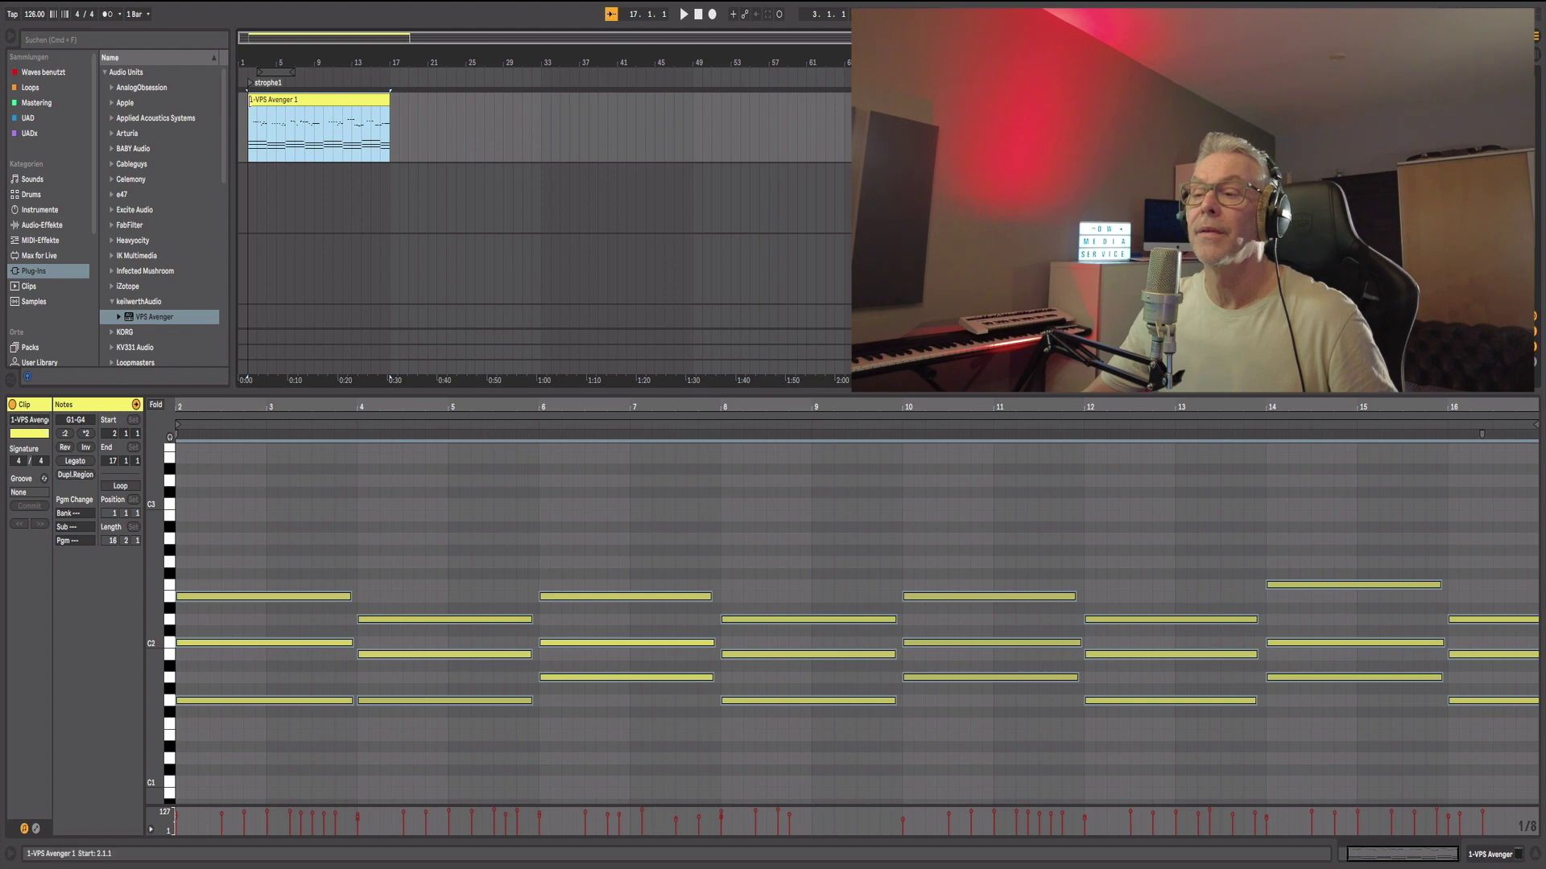
{"action": "left_click", "coordinate": [280, 130]}
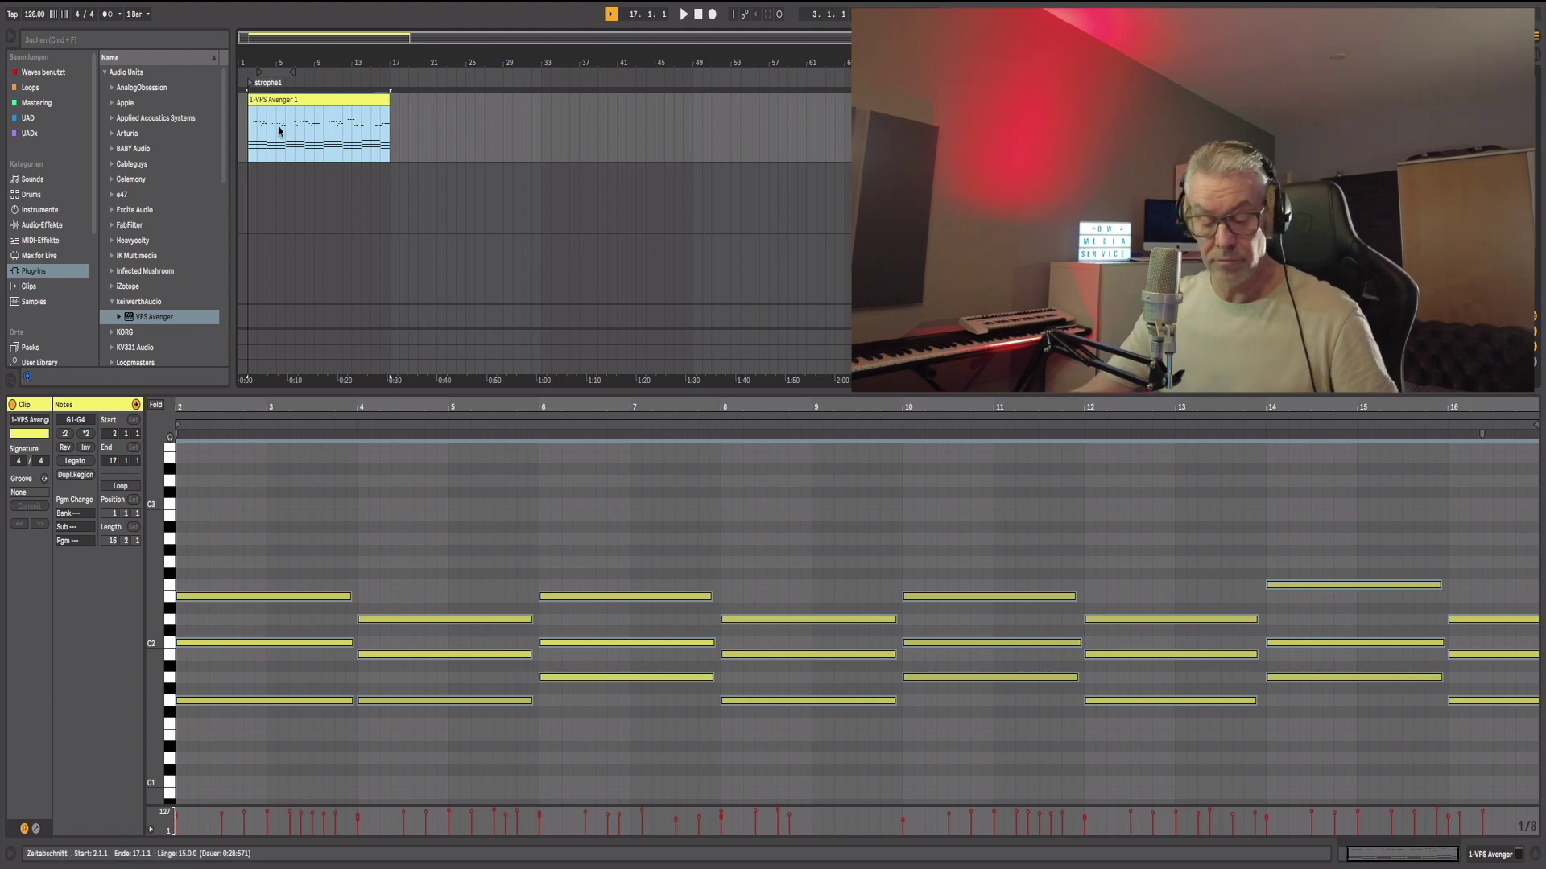
{"action": "key", "text": "space"}
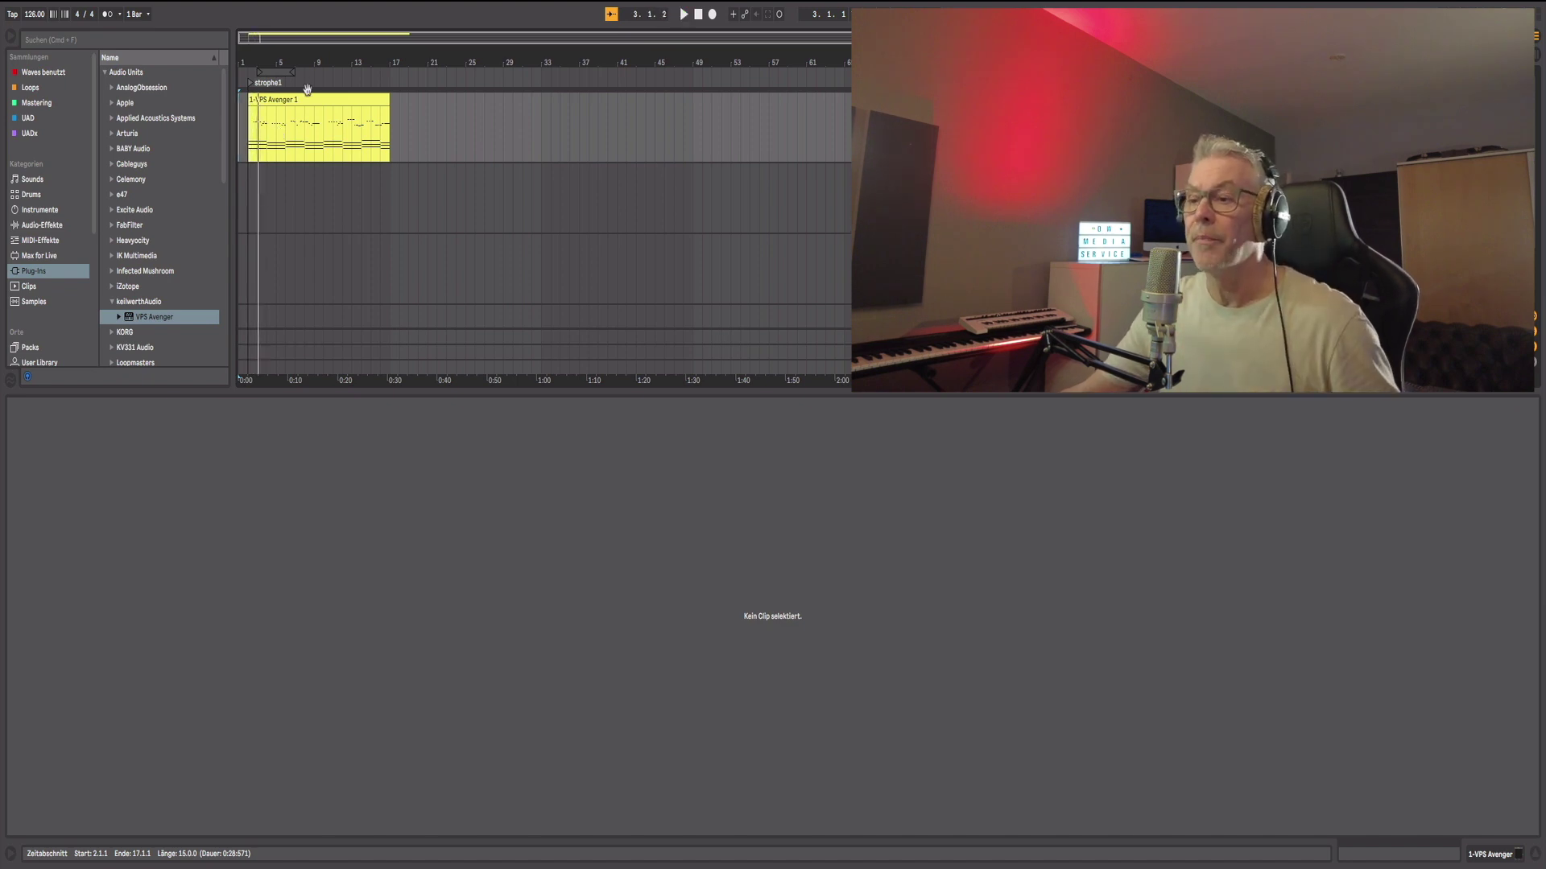
{"action": "left_click", "coordinate": [311, 110]}
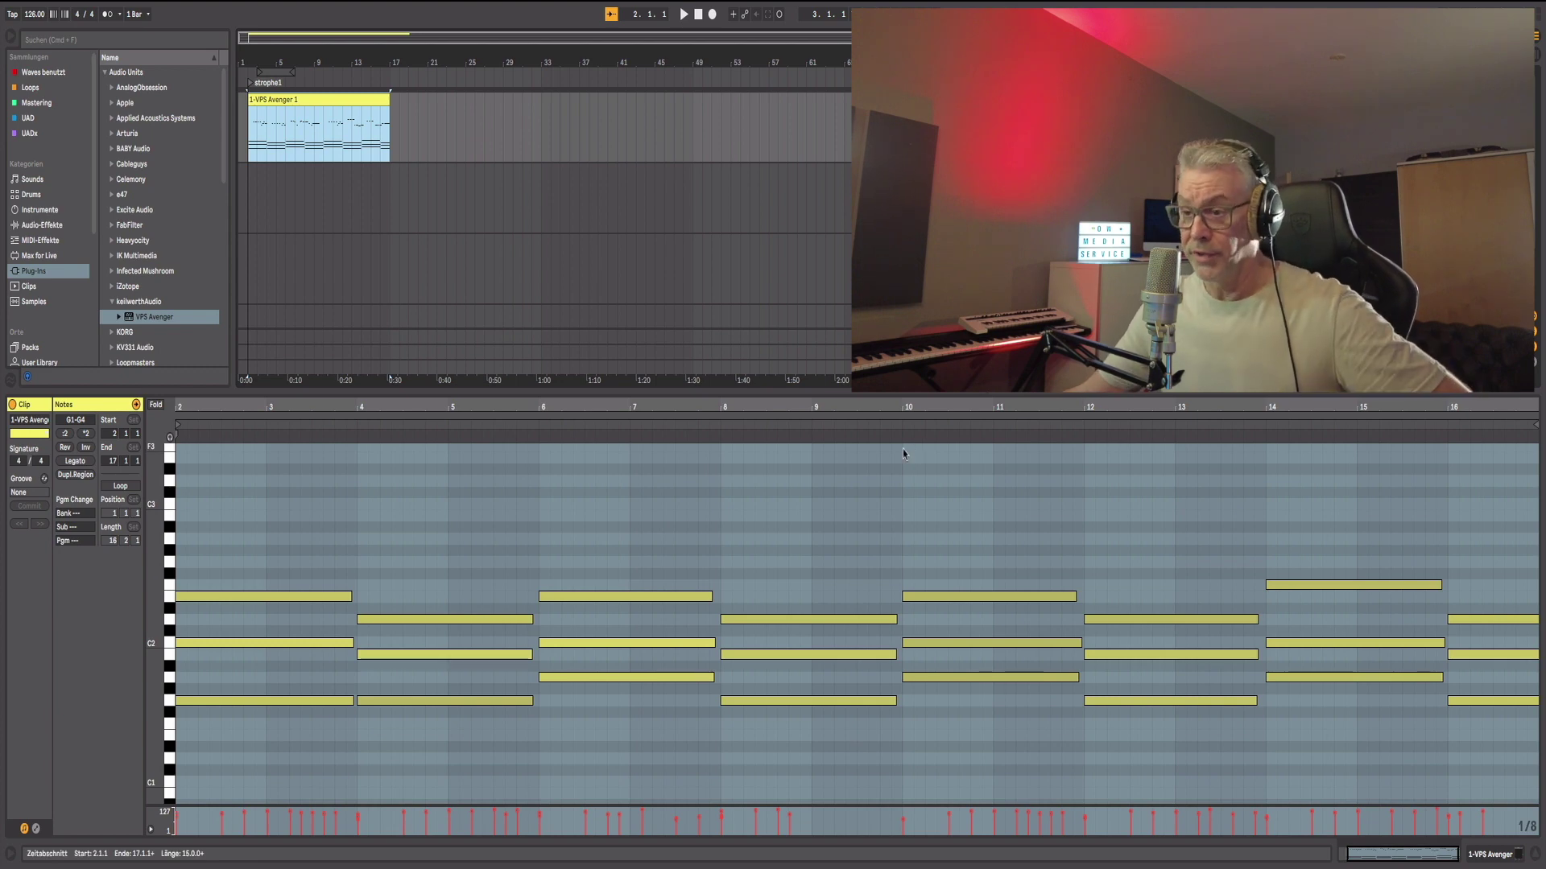
{"action": "left_click", "coordinate": [1013, 470]}
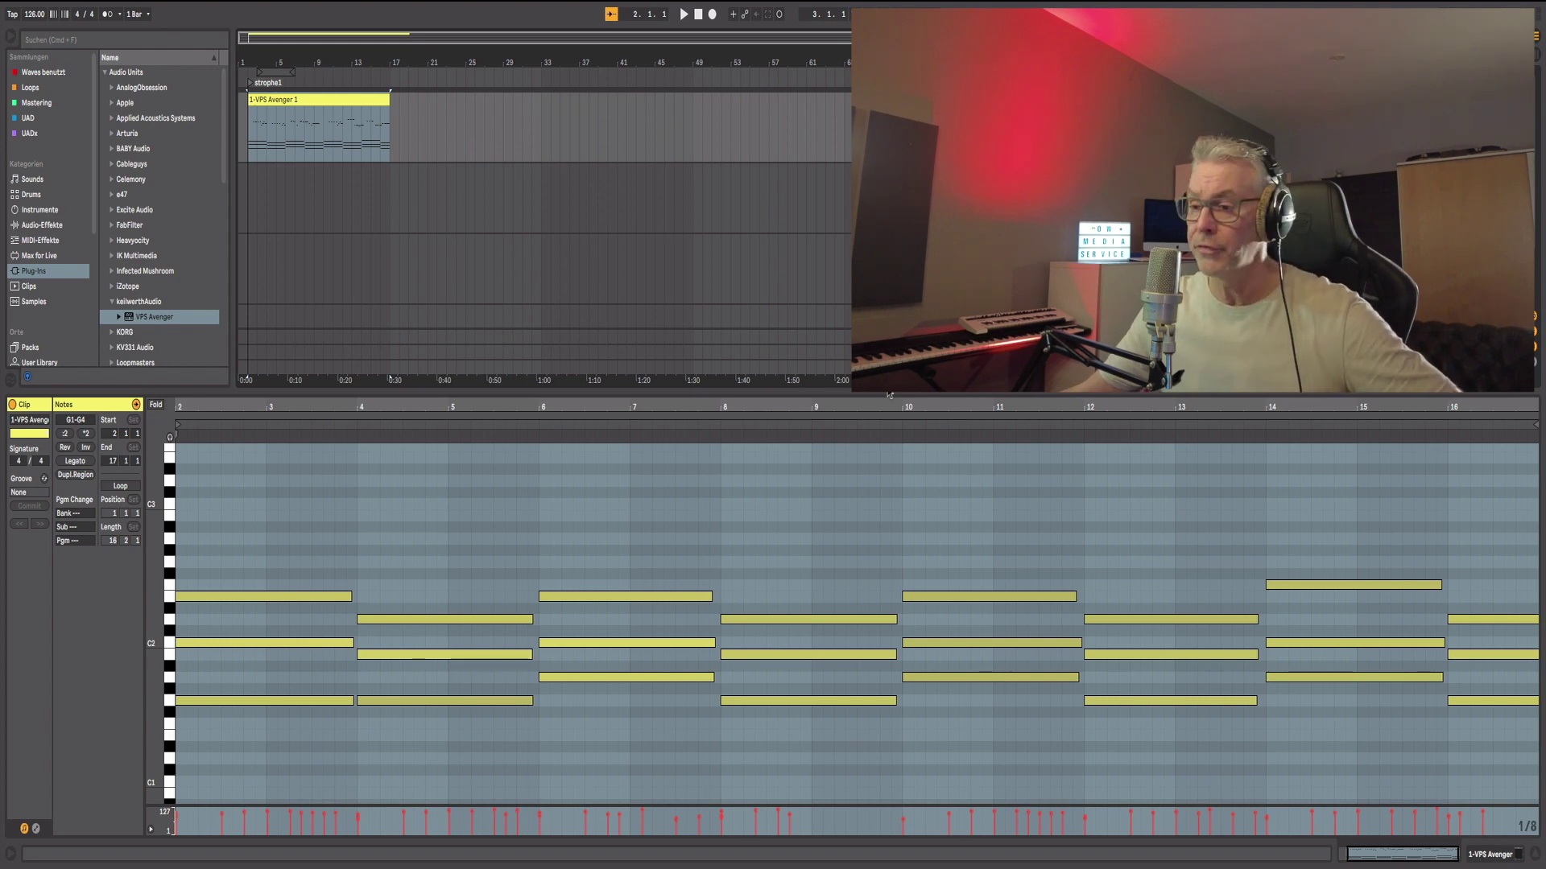
Step: Show the track's devices, reopen the VPS Avenger window, and position it so its oscillator tabs are visible
{"action": "key", "text": "shift+Tab"}
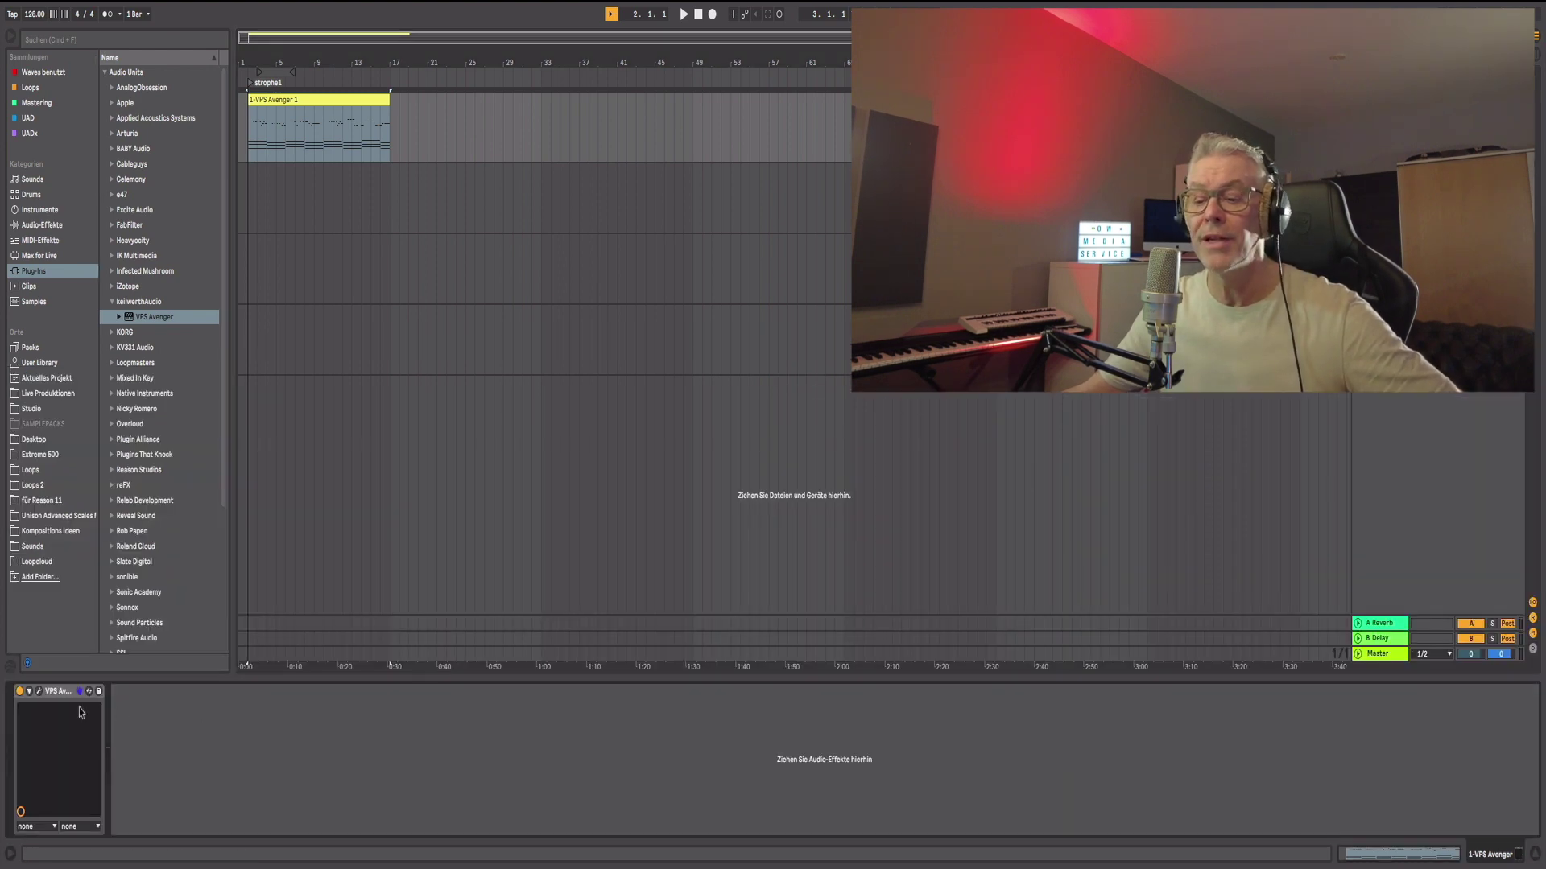
{"action": "left_click", "coordinate": [39, 691]}
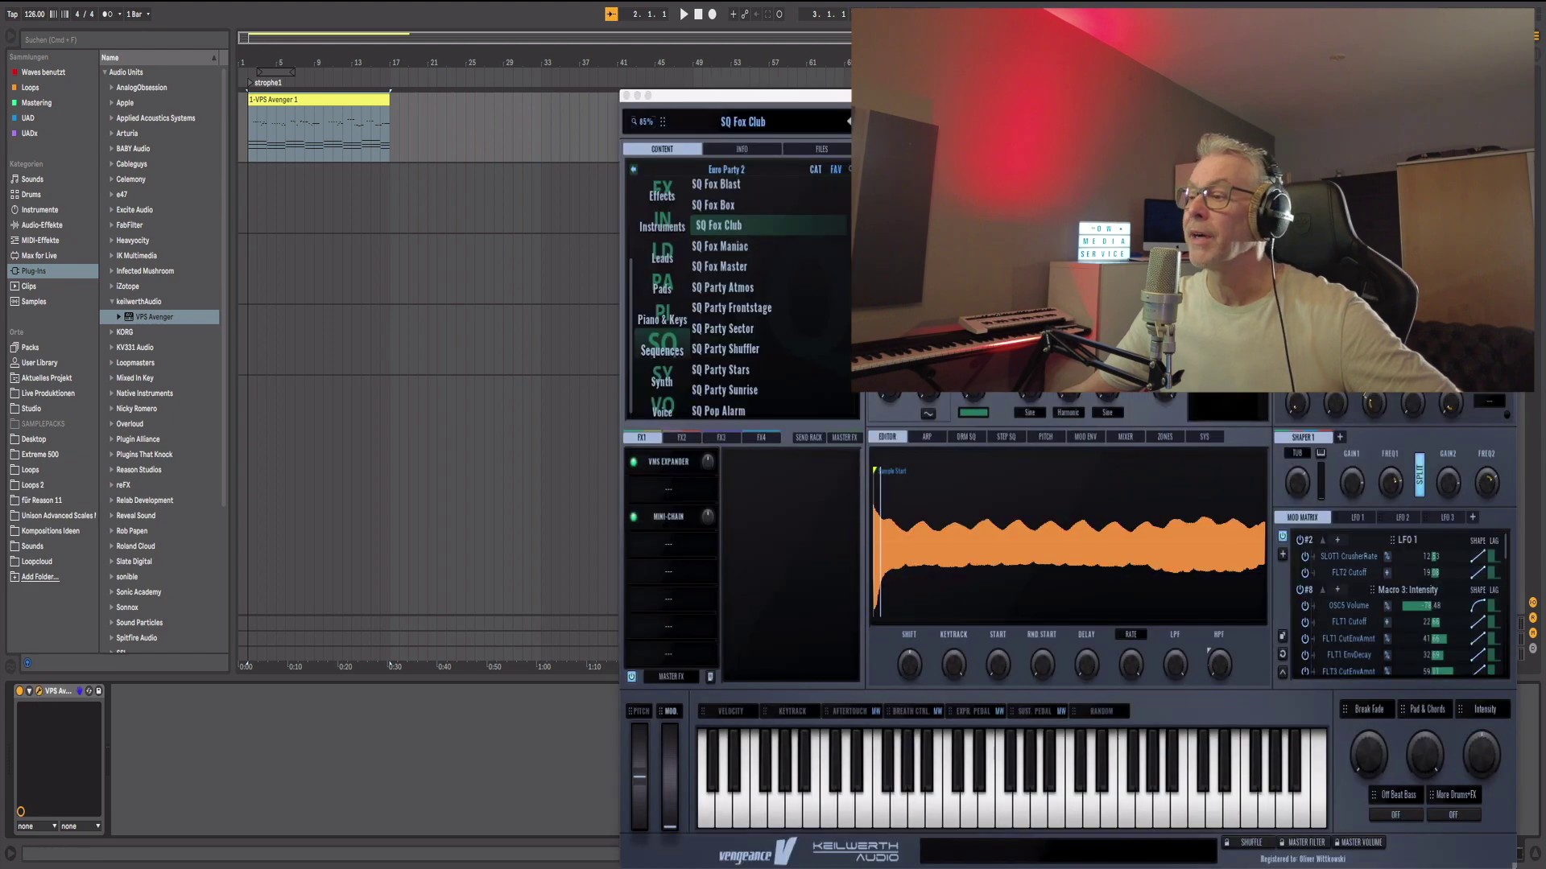
{"action": "left_click_drag", "start_coordinate": [1004, 95], "coordinate": [644, 95]}
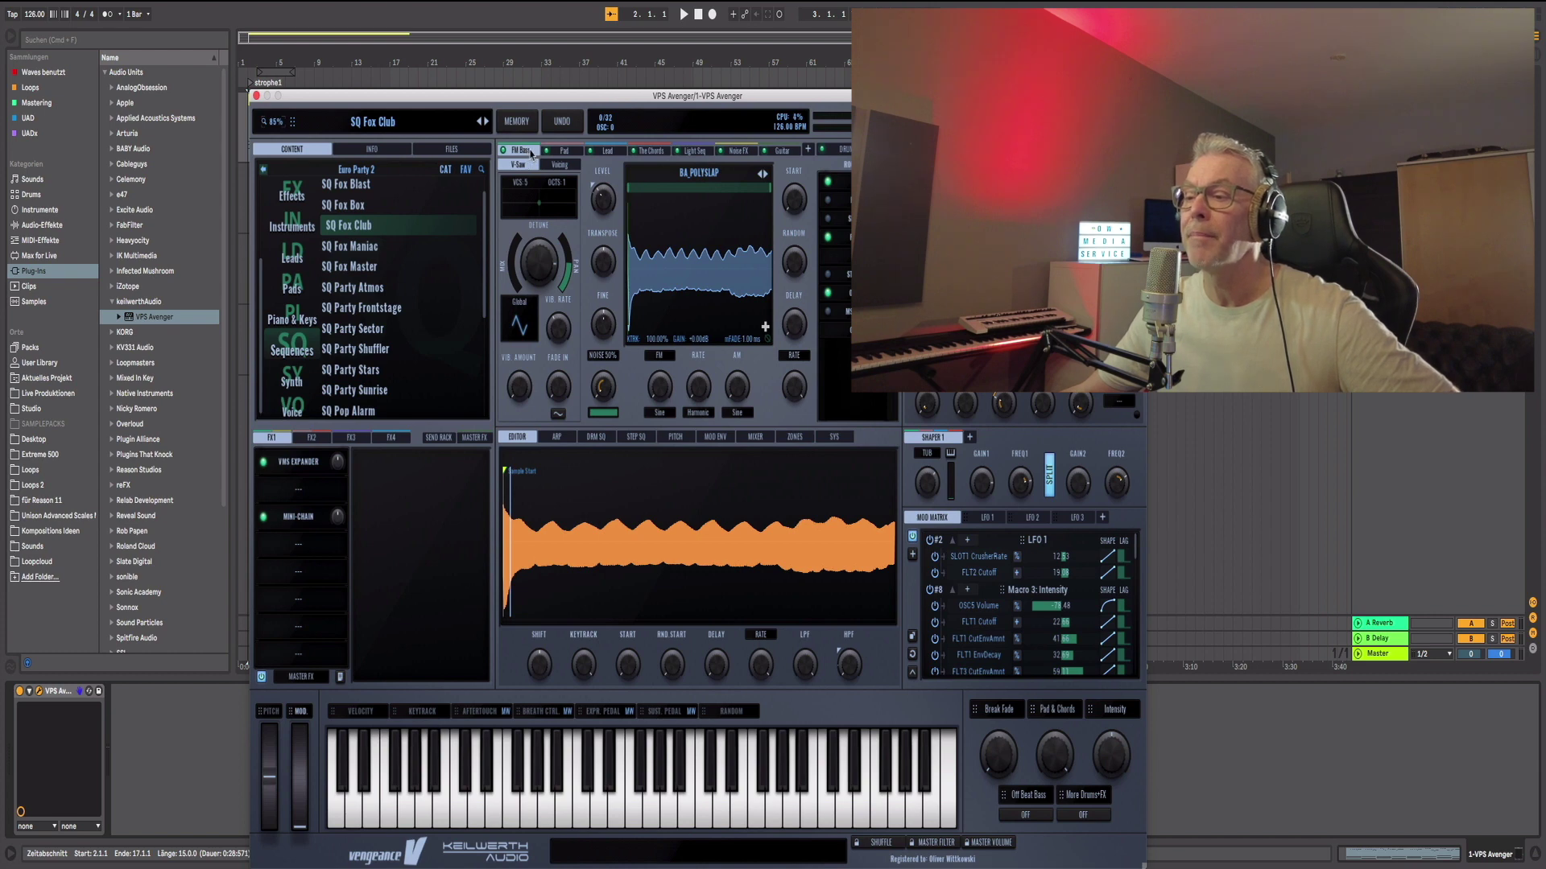
{"action": "left_click_drag", "start_coordinate": [605, 103], "coordinate": [592, 102]}
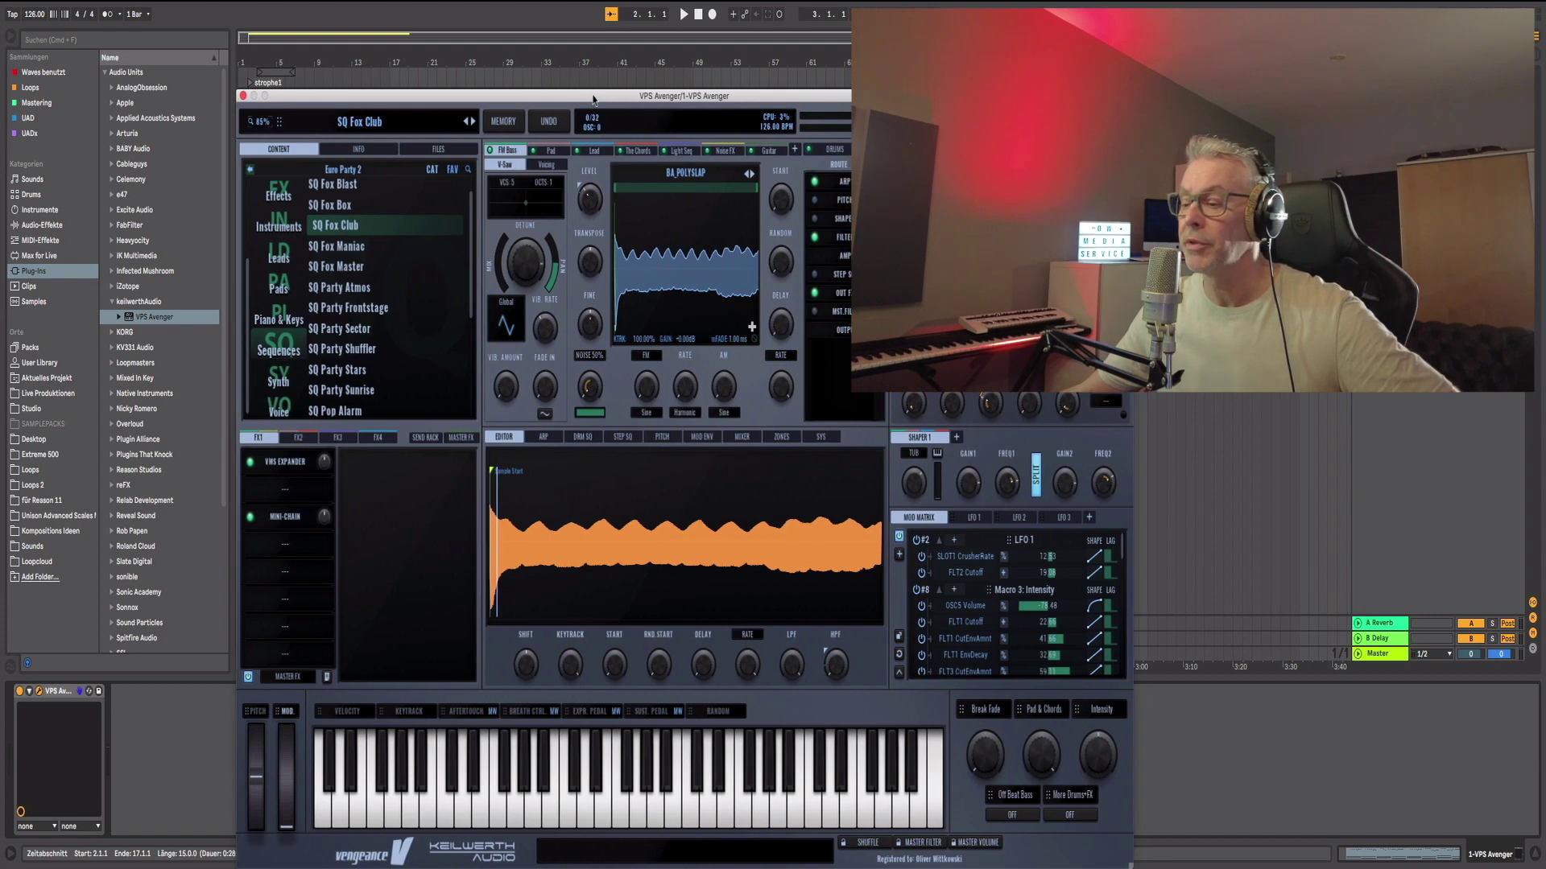
Step: Solo the FM Bass oscillator in VPS Avenger and play the verse briefly to hear it alone
{"action": "mouse_move", "coordinate": [518, 153]}
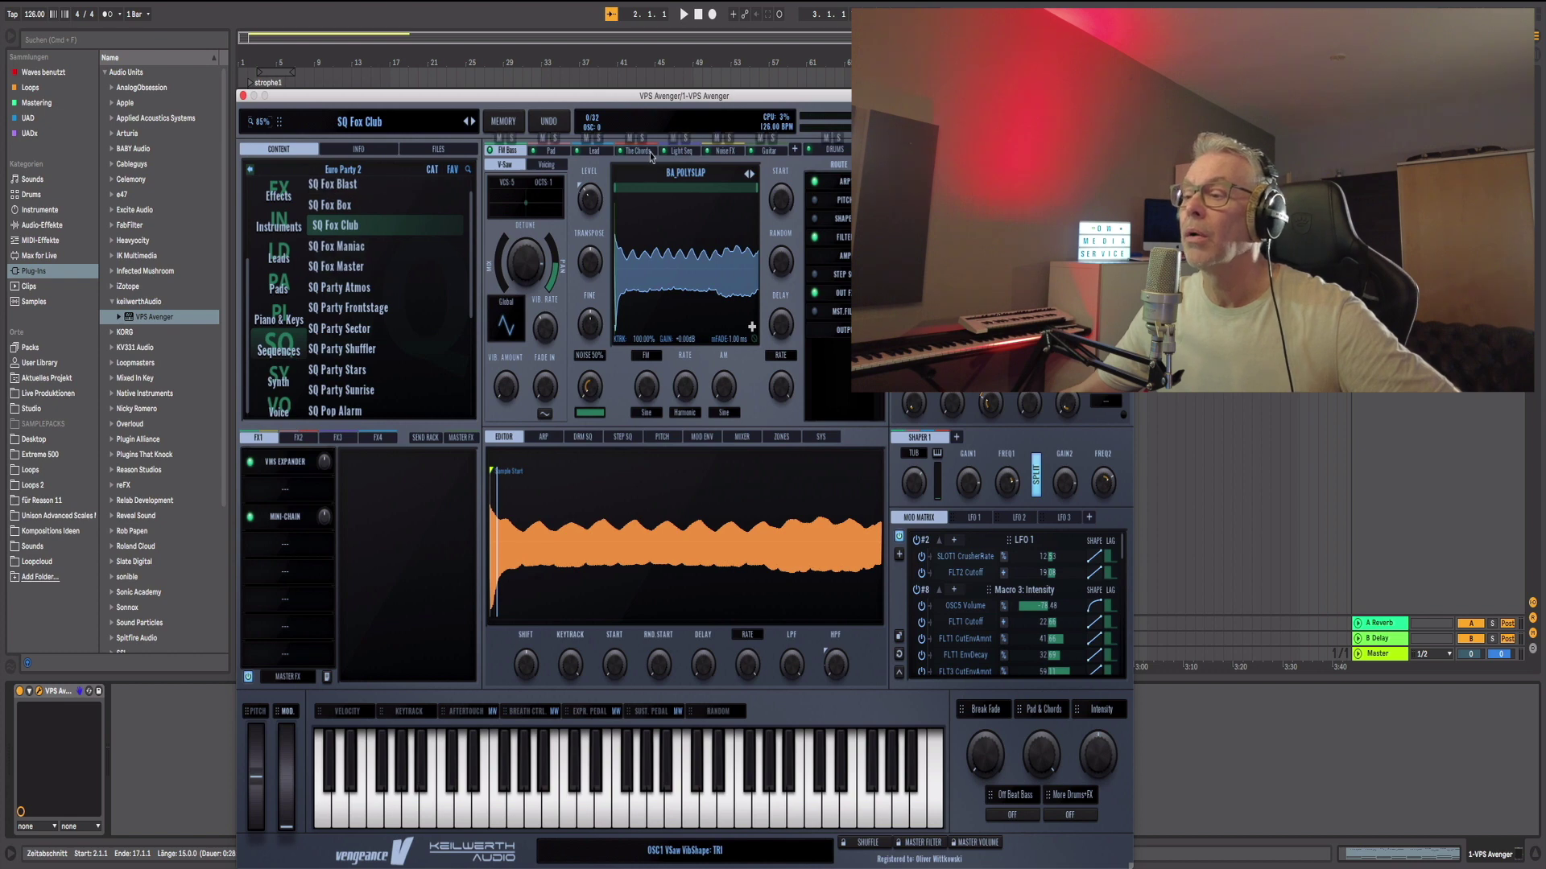
{"action": "left_click", "coordinate": [511, 138]}
{"action": "key", "text": "space"}
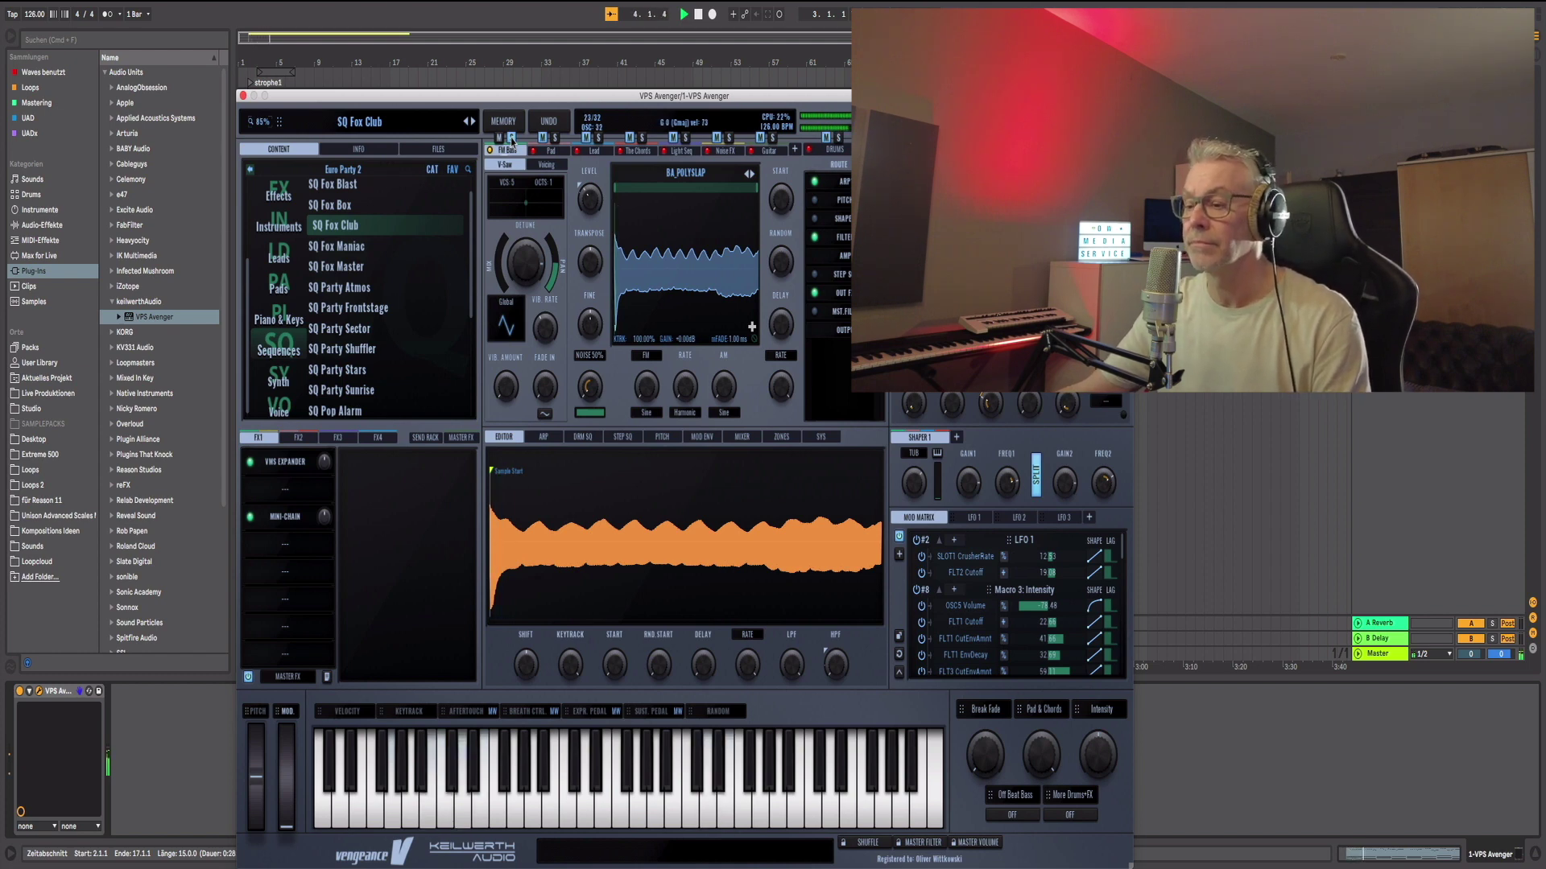
{"action": "key", "text": "space"}
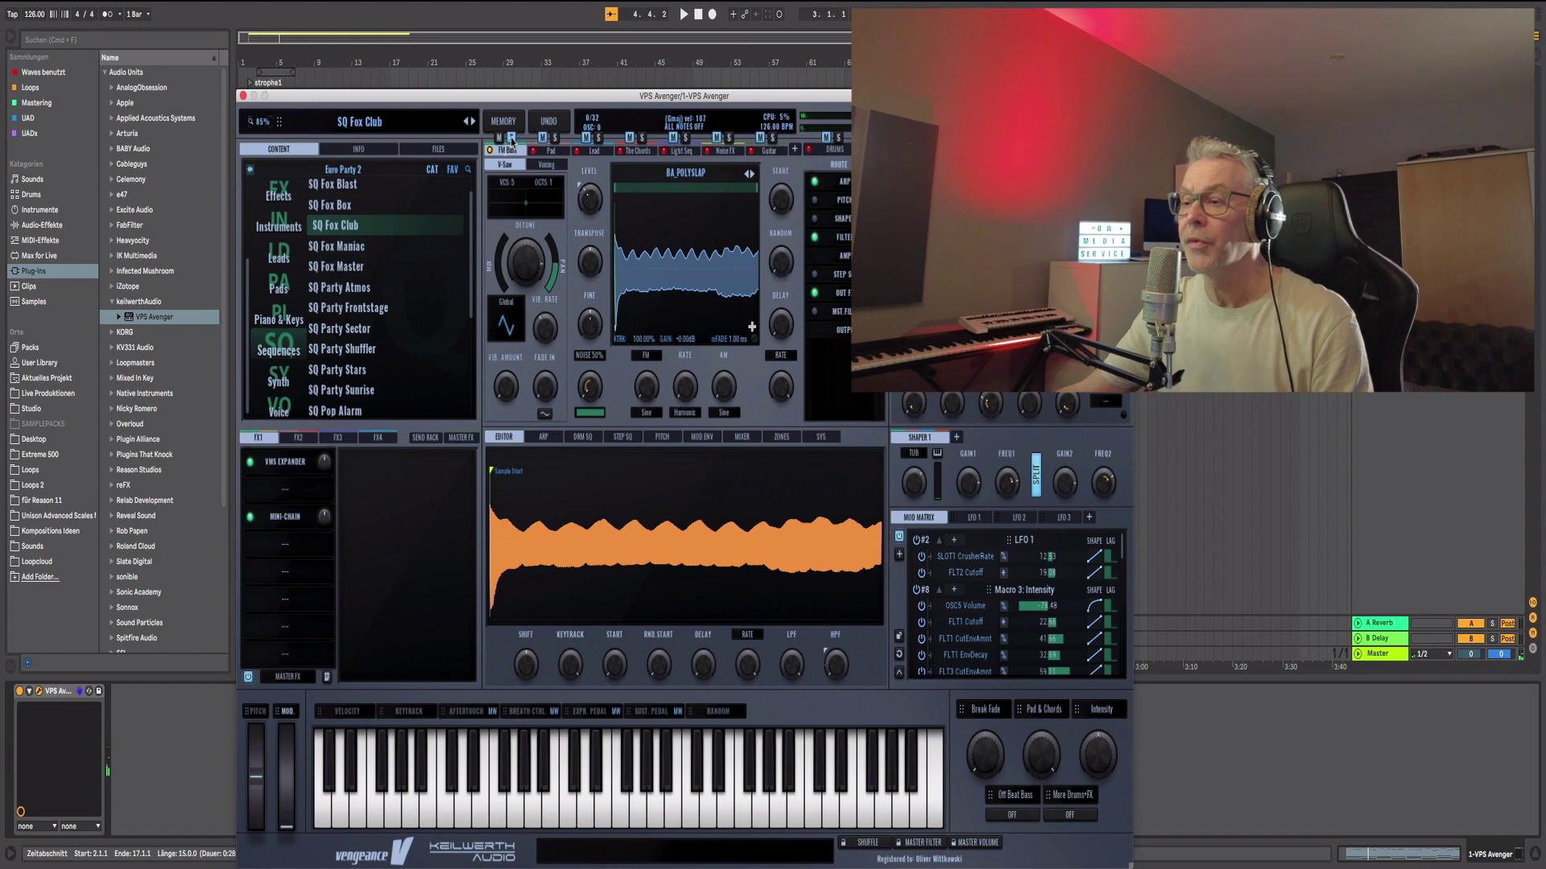
Step: Duplicate the VPS Avenger track with its verse clip and close the copy's plugin window
{"action": "left_click_drag", "start_coordinate": [507, 97], "coordinate": [447, 268]}
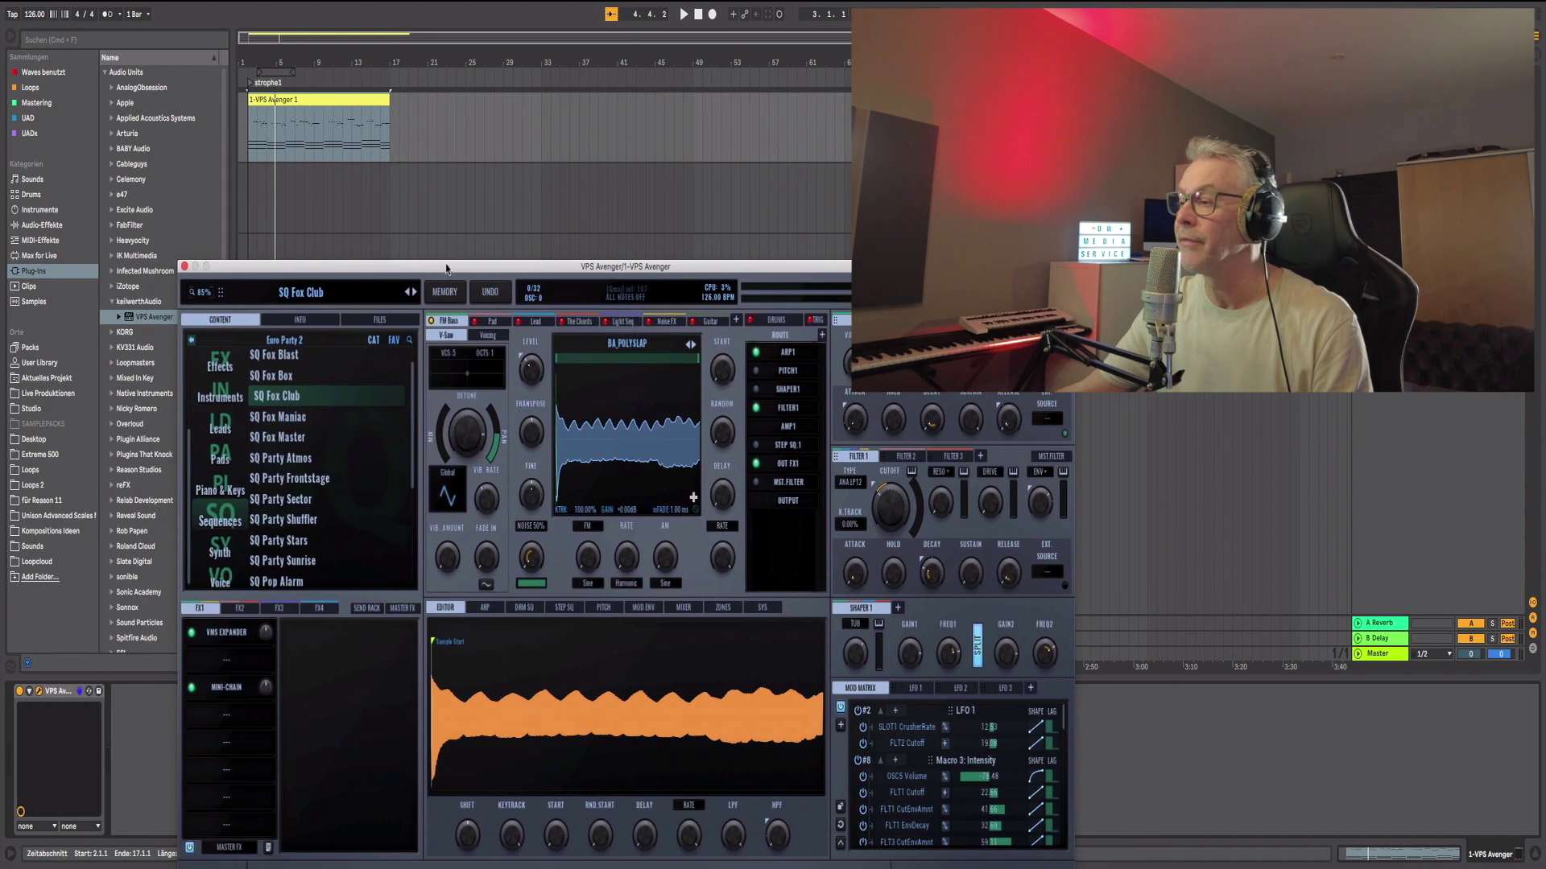
{"action": "right_click", "coordinate": [1396, 125]}
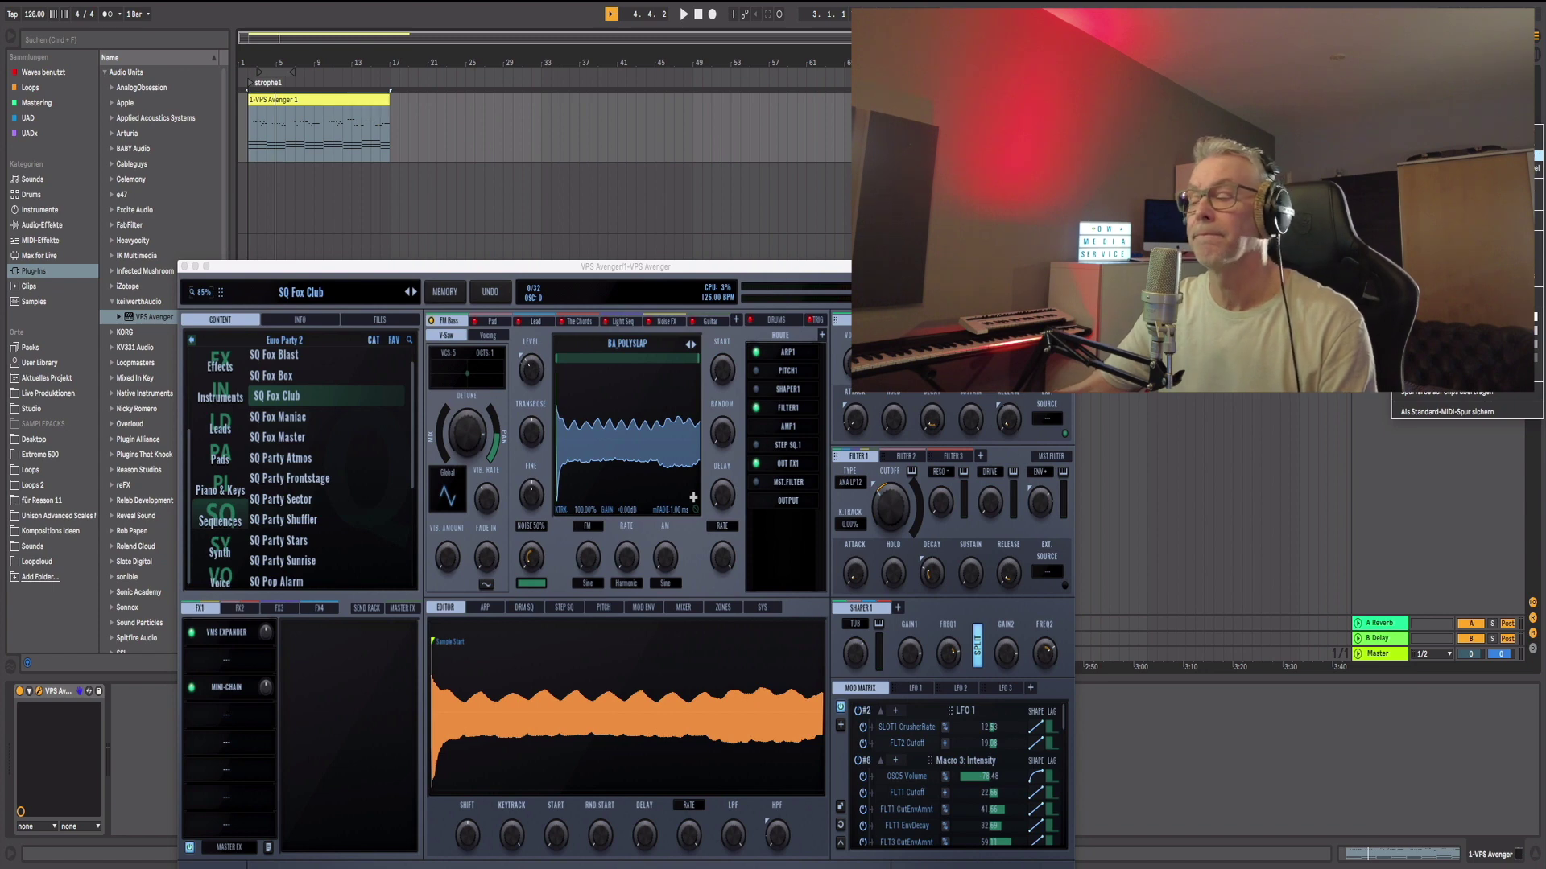
{"action": "left_click", "coordinate": [1441, 185]}
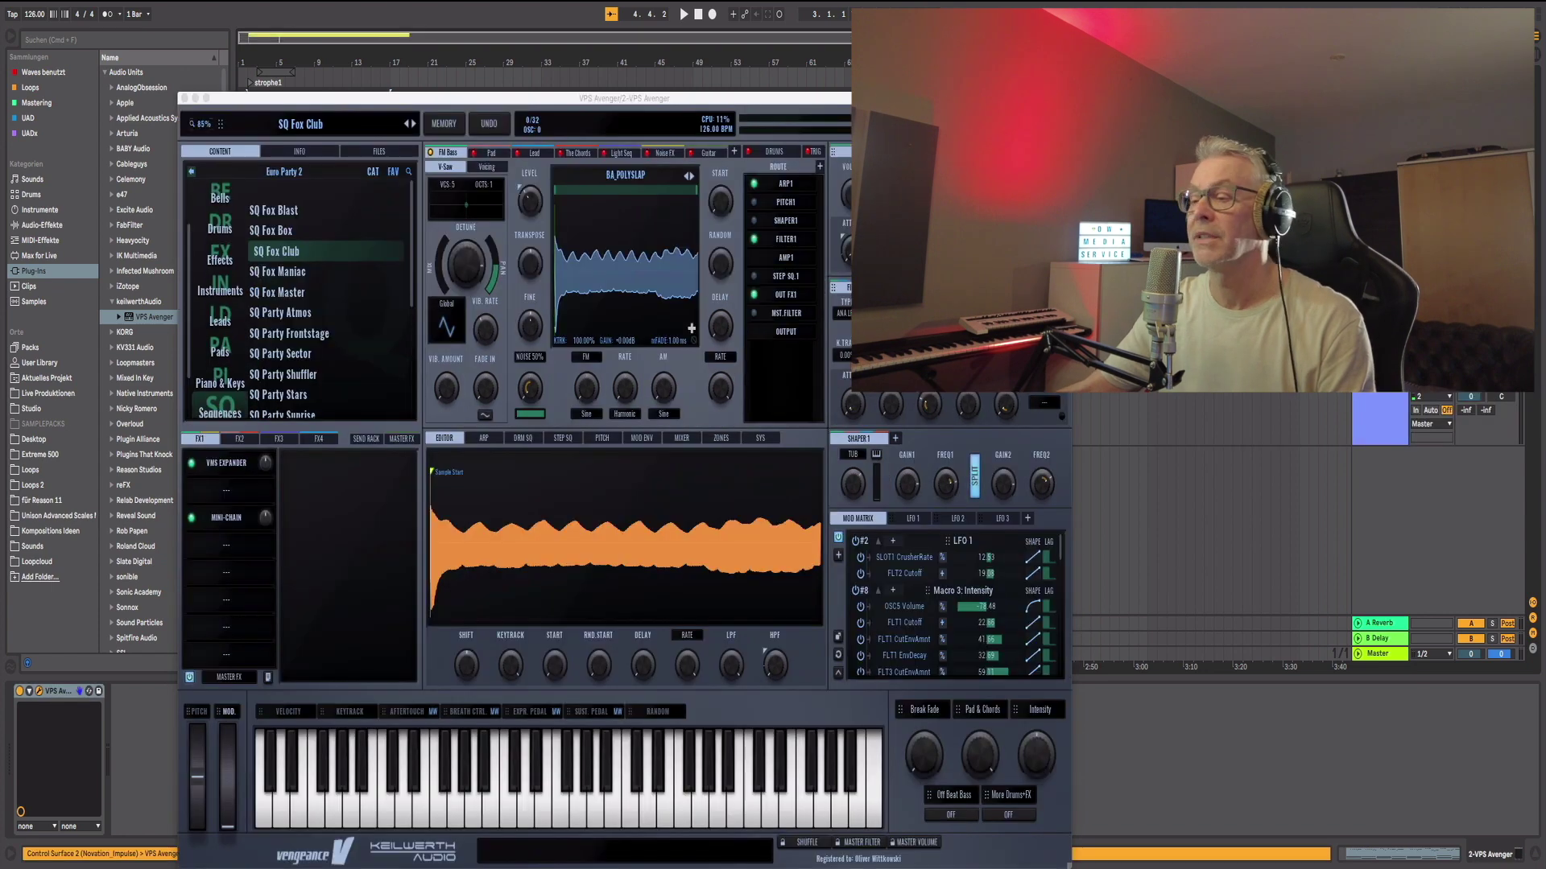
{"action": "left_click", "coordinate": [184, 98]}
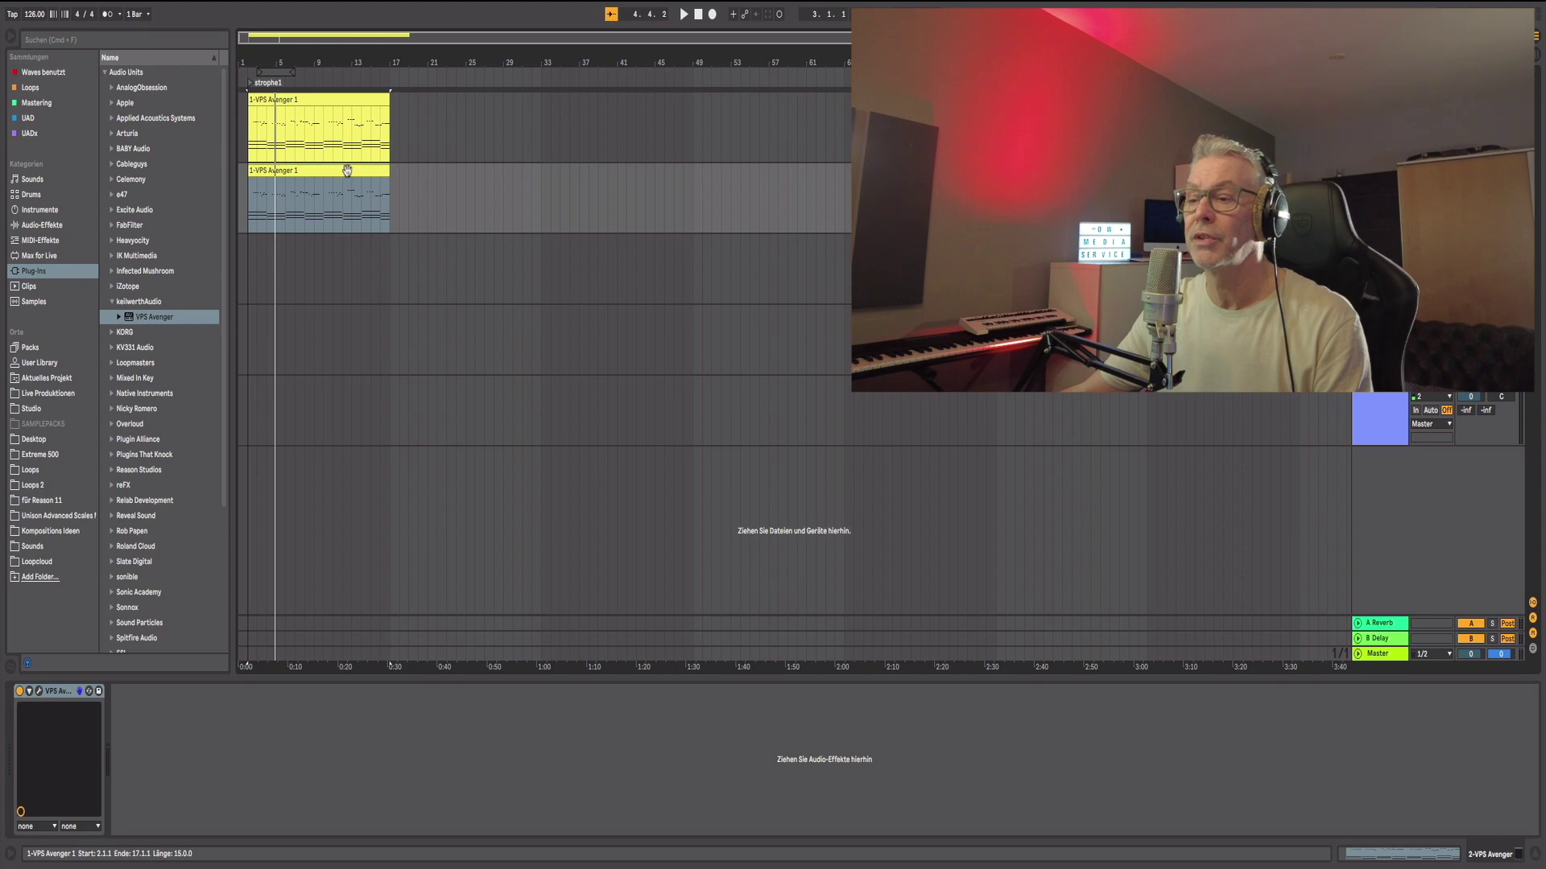
Step: Freeze and flatten the original track with the soloed FM Bass into audio, and play back the result
{"action": "key", "text": "super+alt+p"}
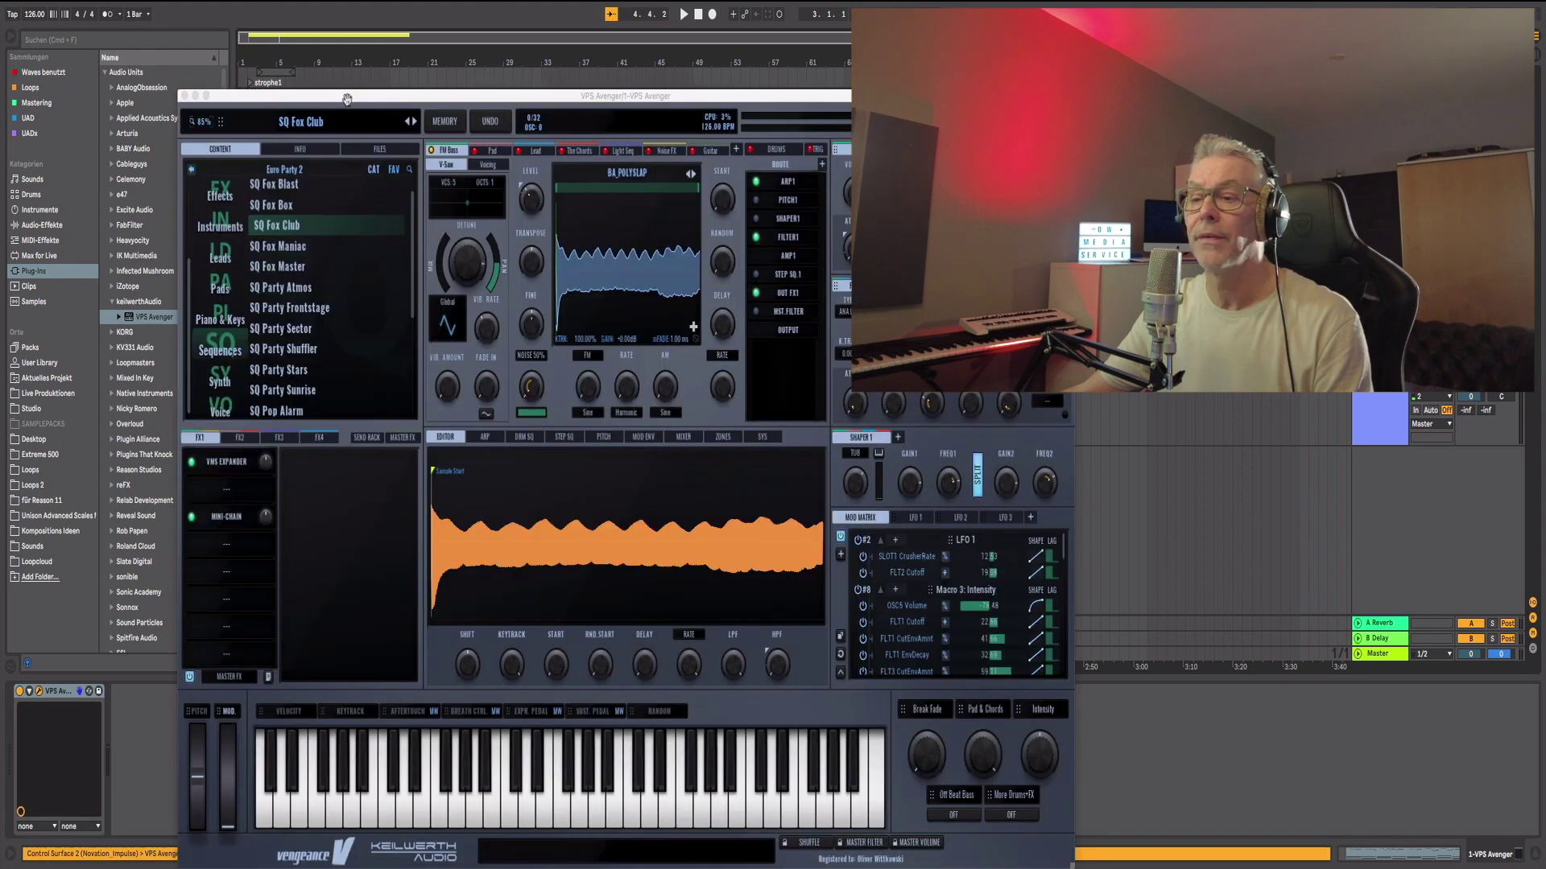
{"action": "left_click", "coordinate": [184, 96]}
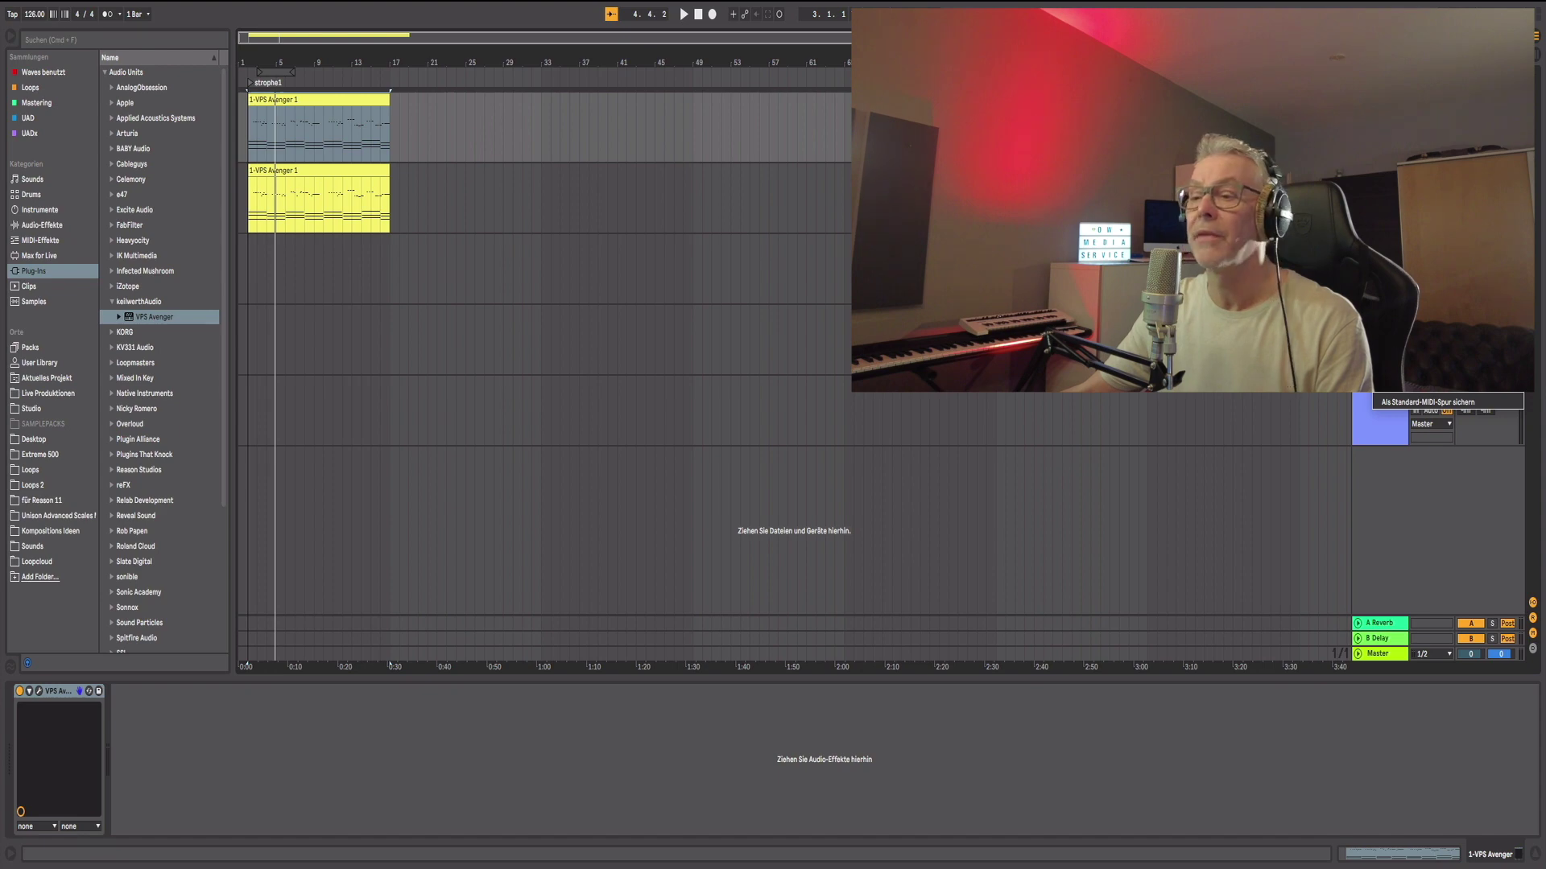
{"action": "left_click", "coordinate": [1417, 355]}
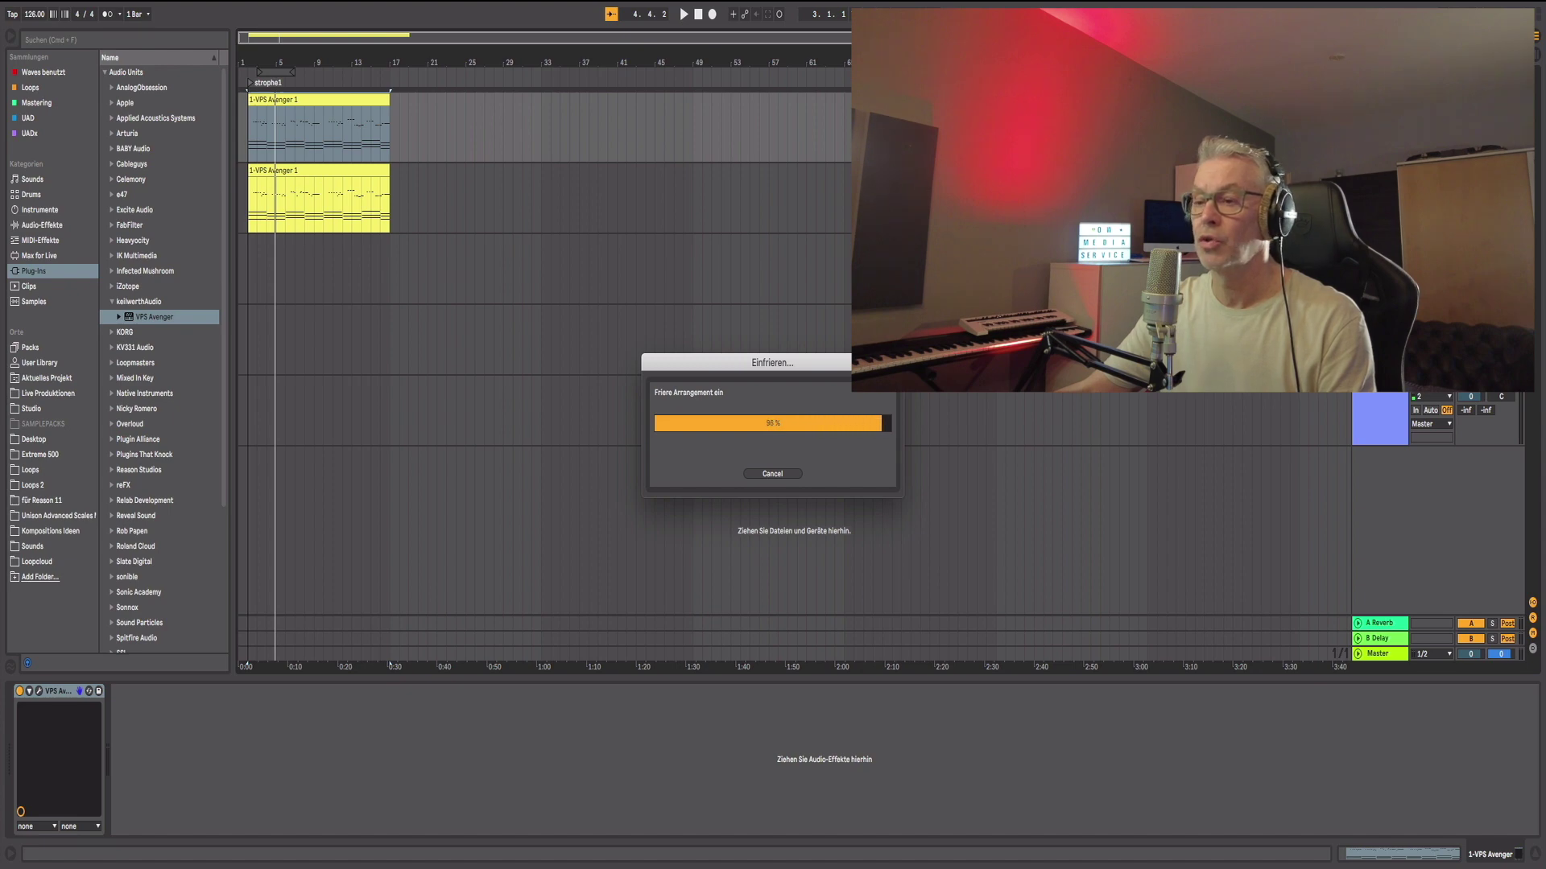
{"action": "right_click", "coordinate": [1380, 395]}
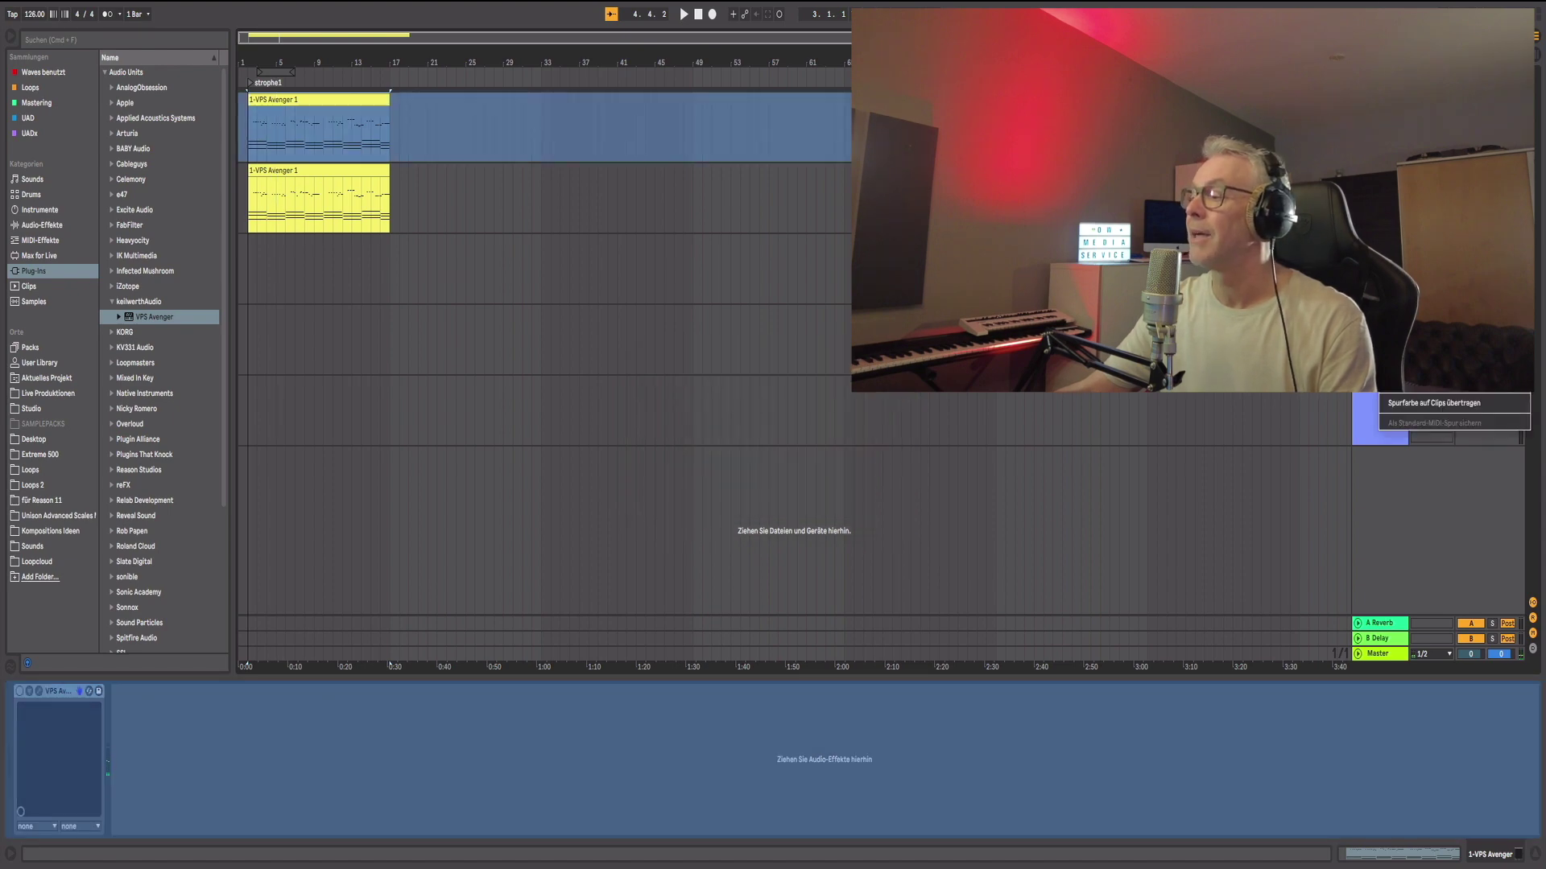
{"action": "left_click", "coordinate": [1416, 370]}
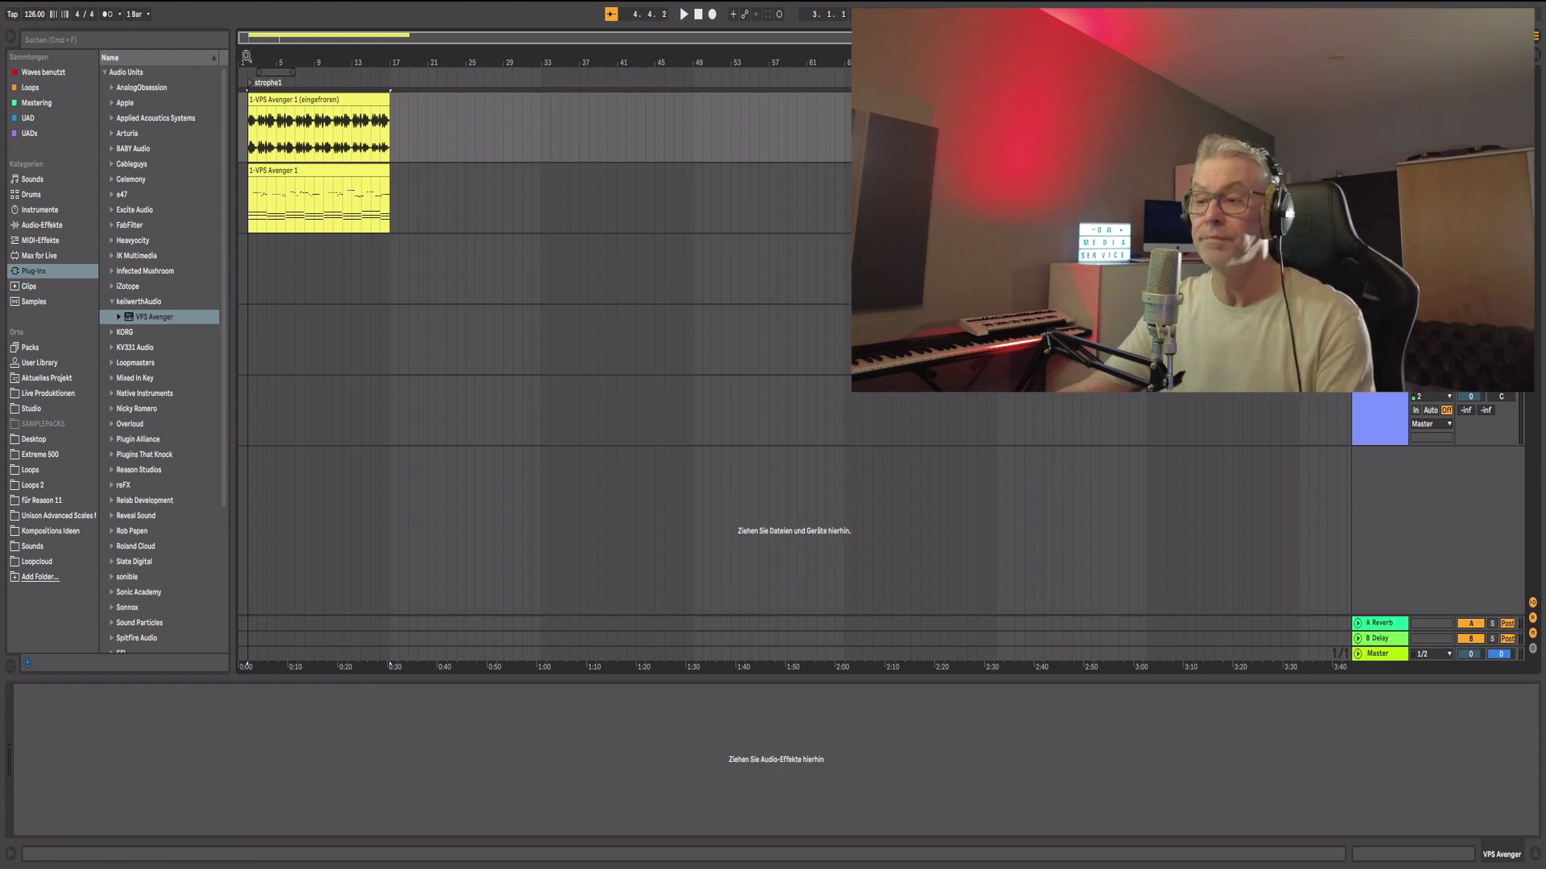
{"action": "key", "text": "space"}
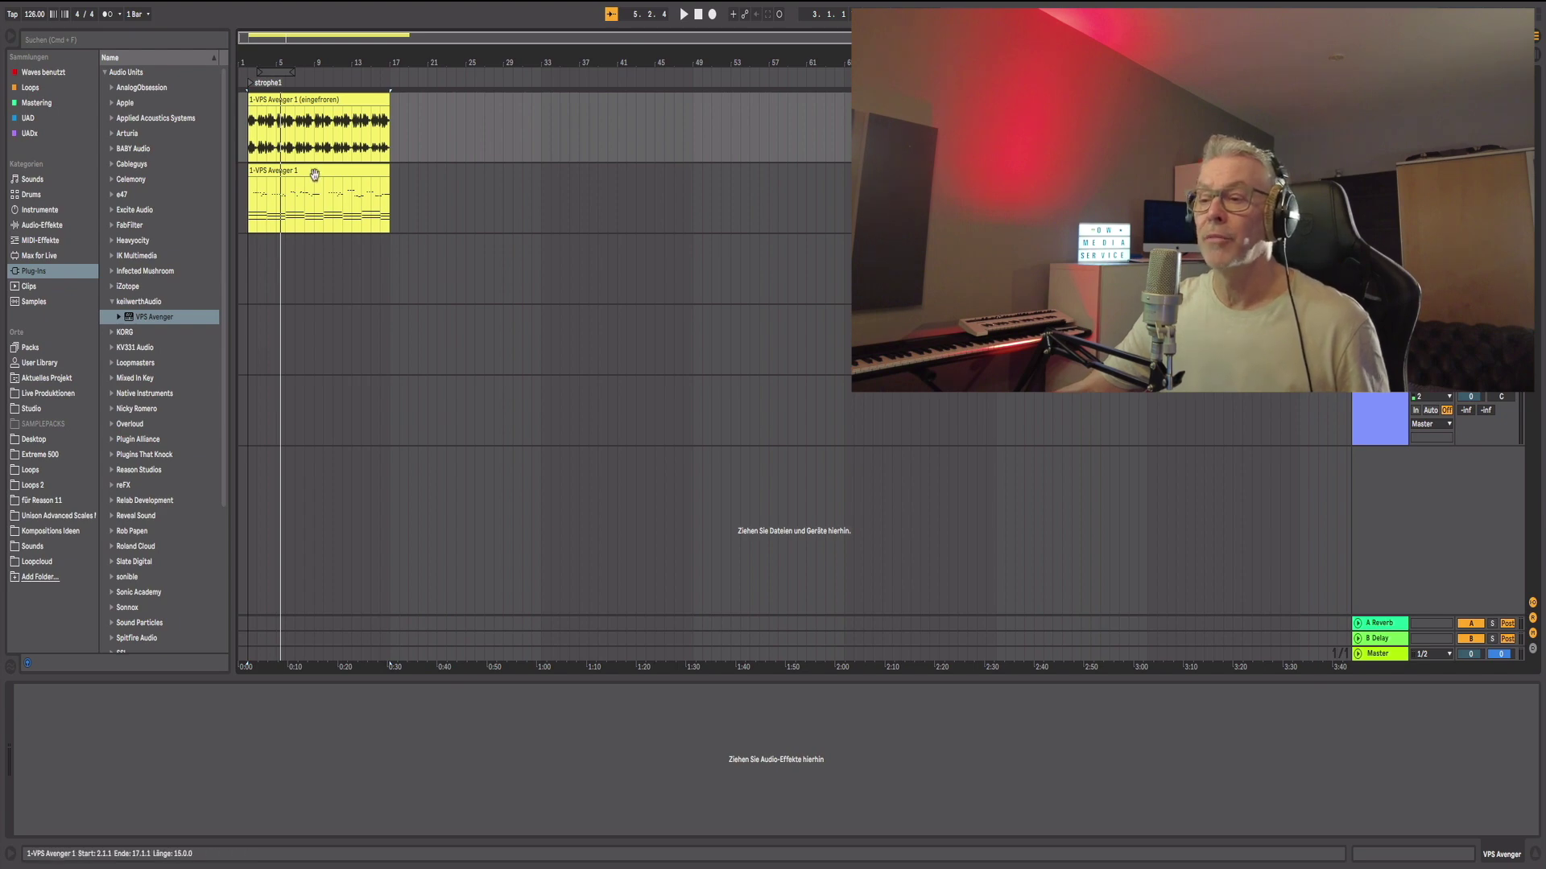
Step: In the duplicate track's VPS Avenger, solo the Pad oscillator instead of FM Bass and play it briefly
{"action": "left_click", "coordinate": [386, 213]}
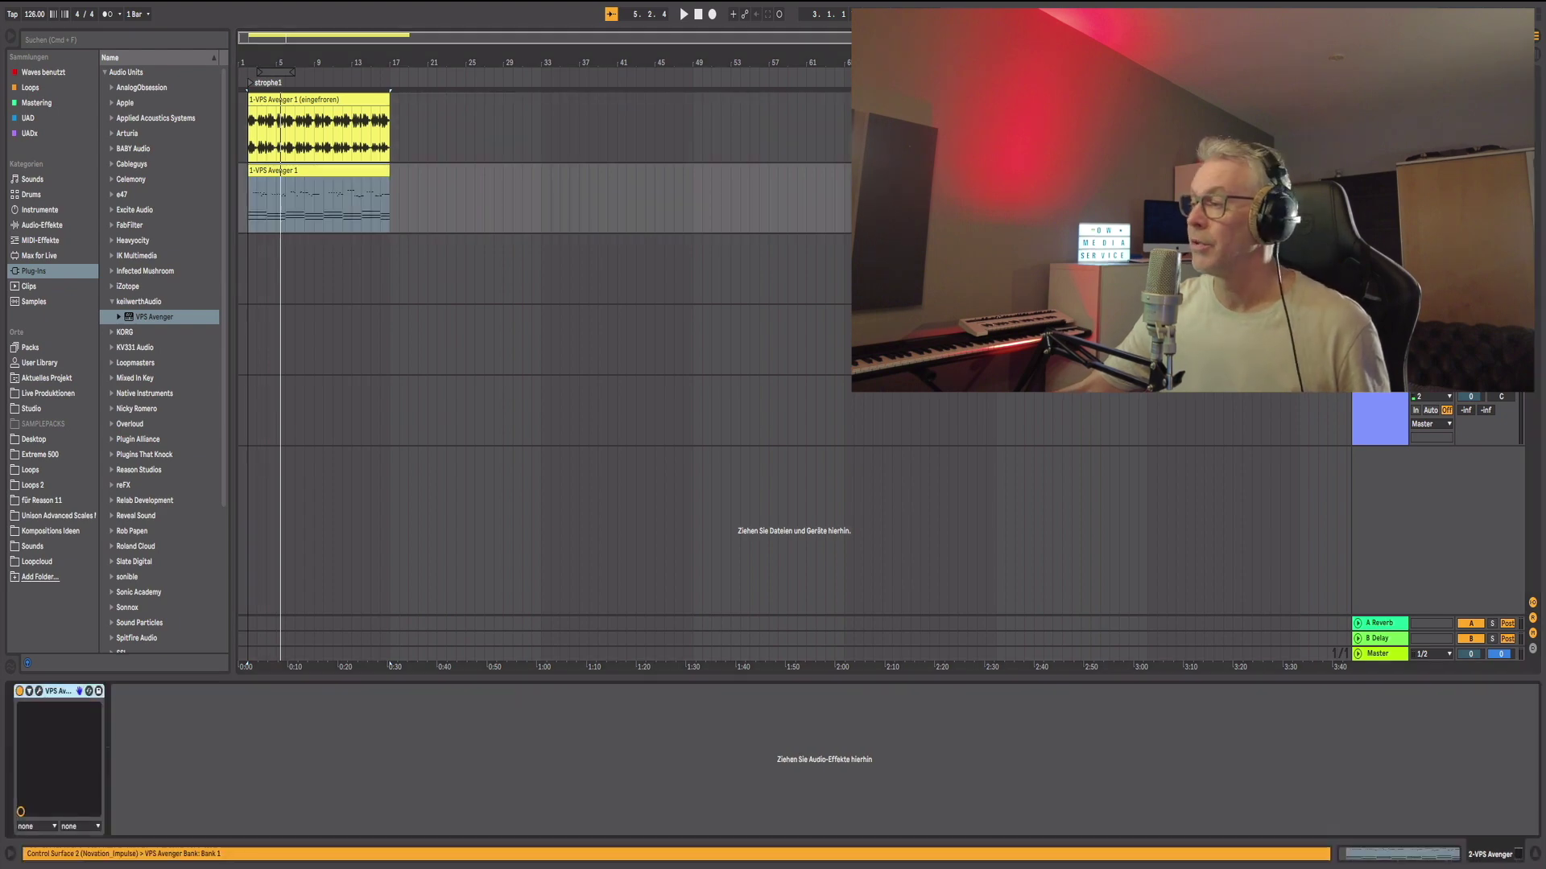
{"action": "left_click", "coordinate": [39, 691]}
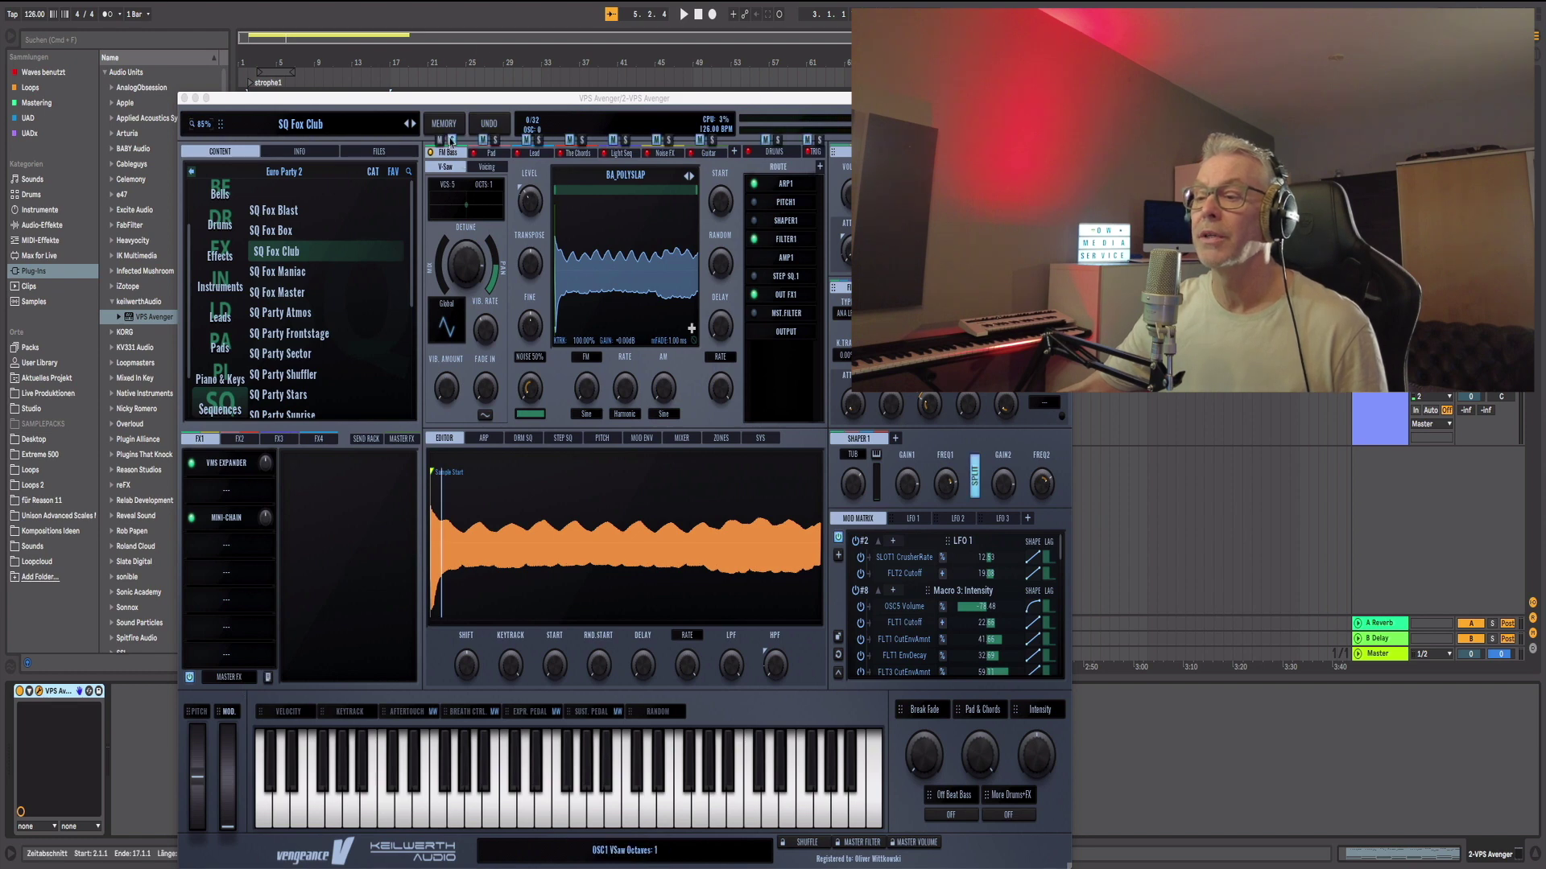
{"action": "left_click", "coordinate": [451, 143]}
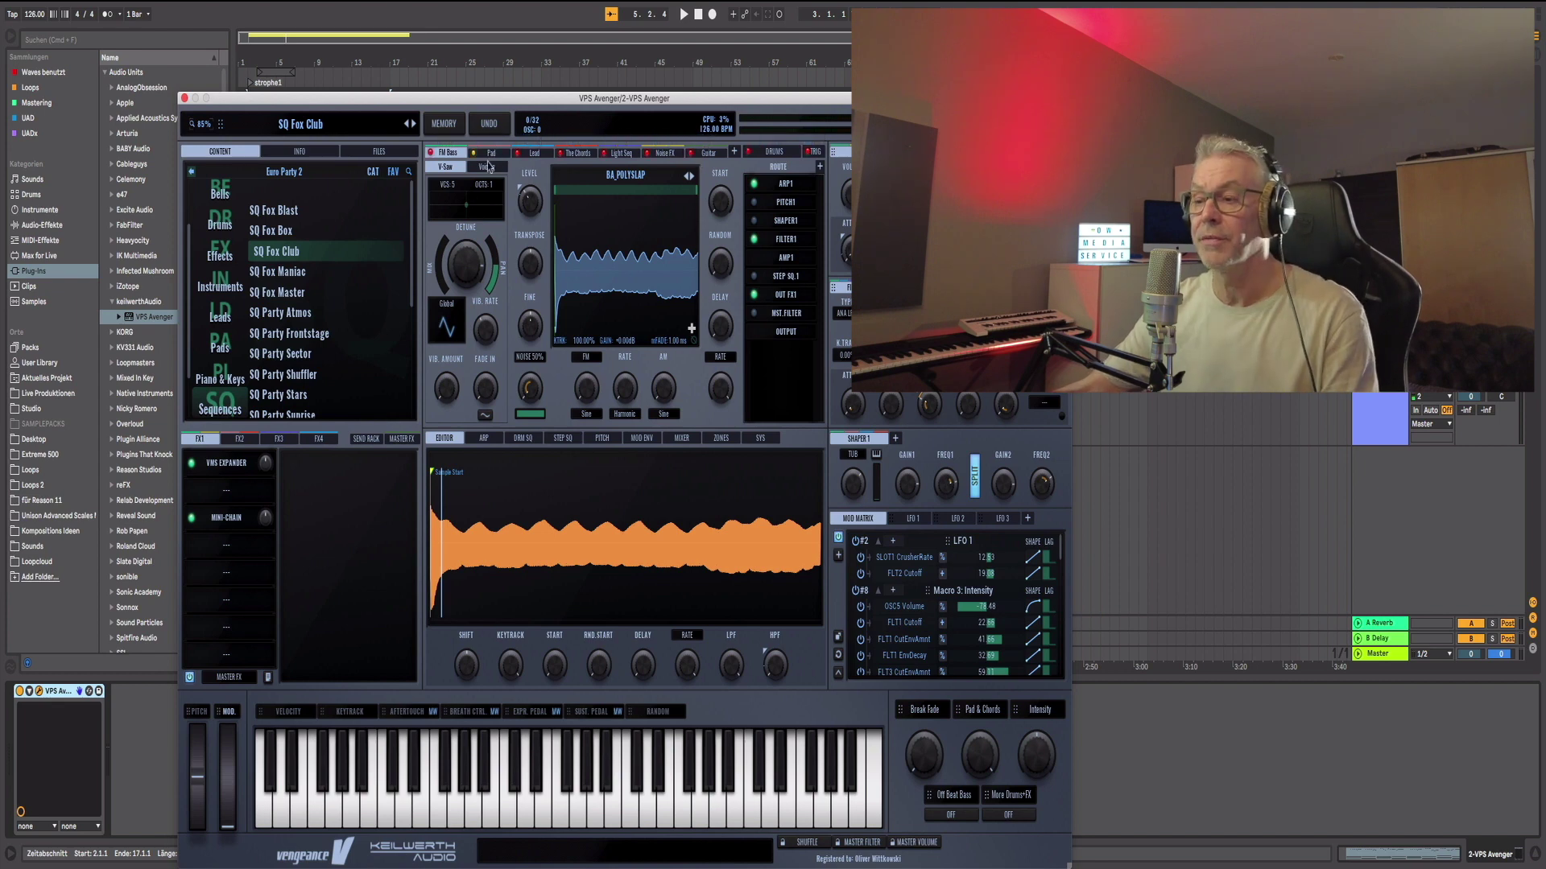
{"action": "key", "text": "space"}
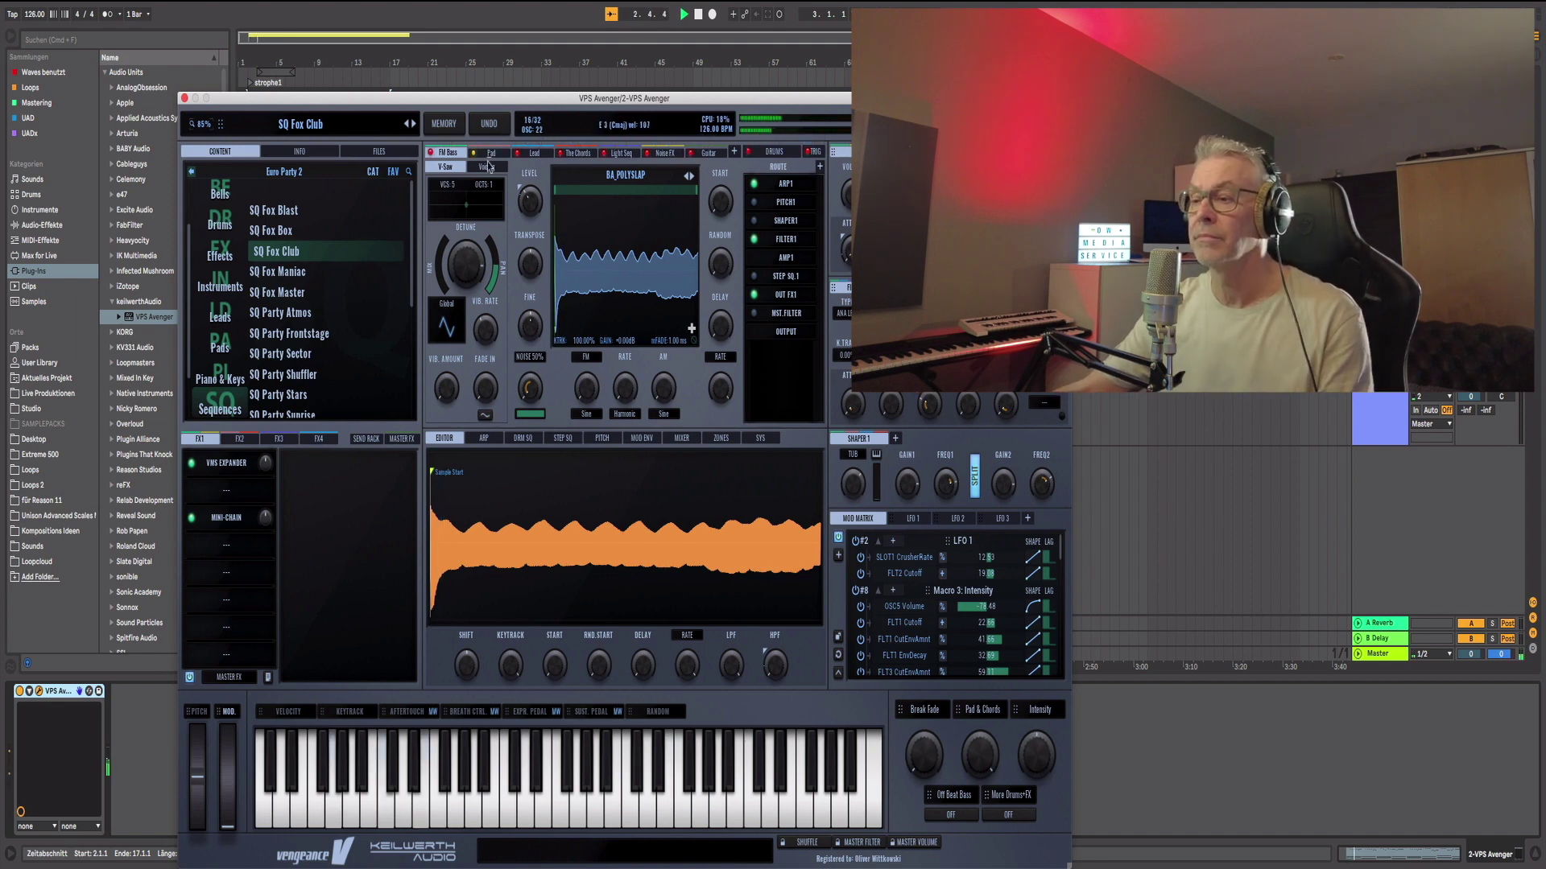
{"action": "key", "text": "space"}
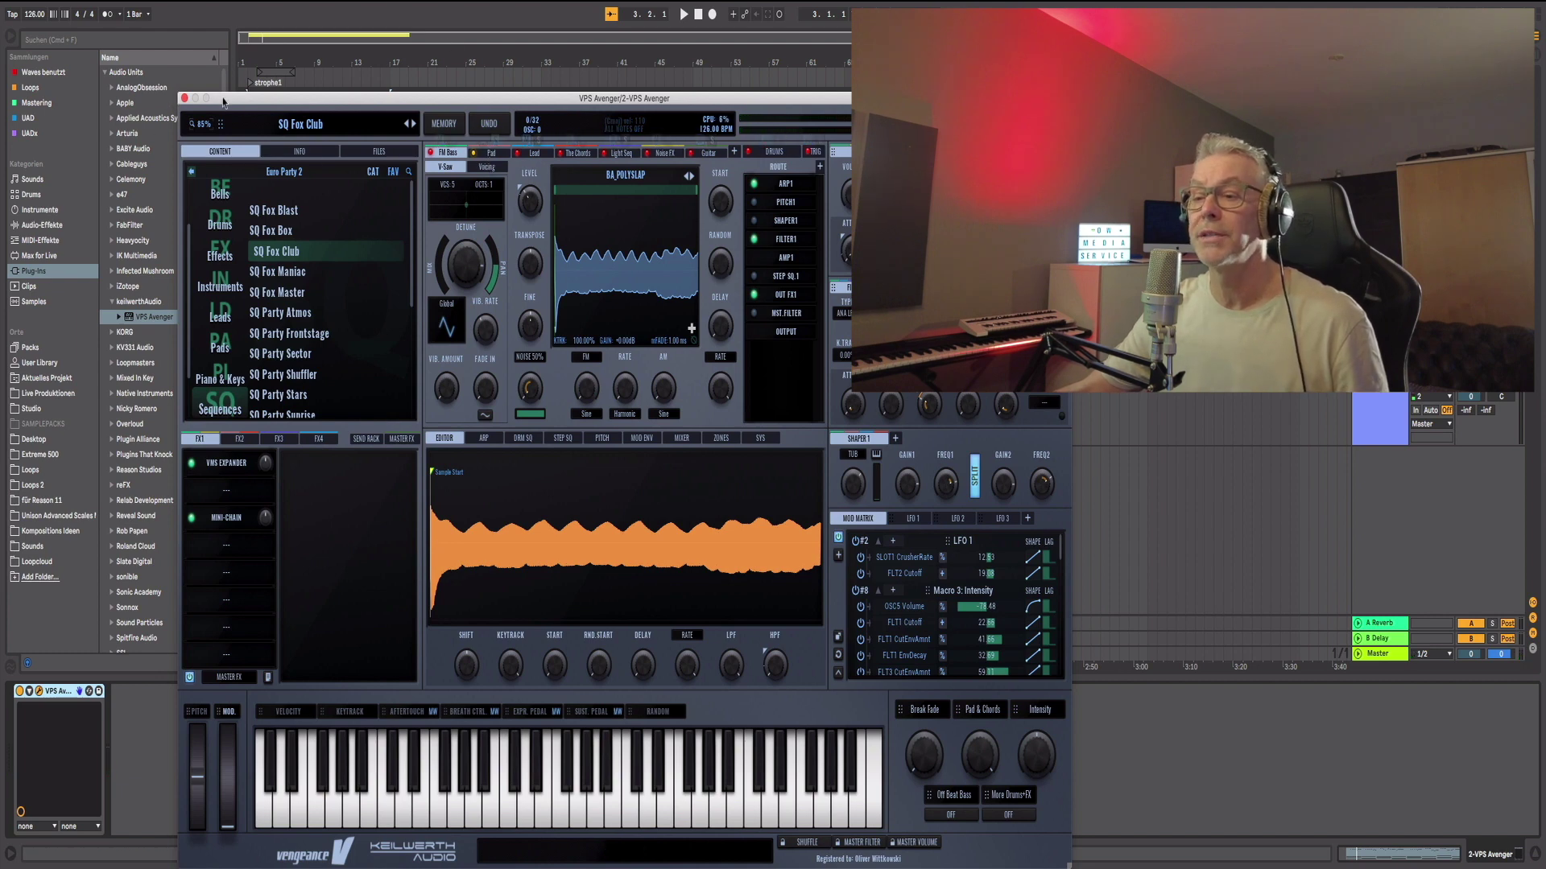
Step: Close the plugin window and duplicate the Pad track together with its clip
{"action": "left_click", "coordinate": [183, 99]}
{"action": "right_click", "coordinate": [1379, 396]}
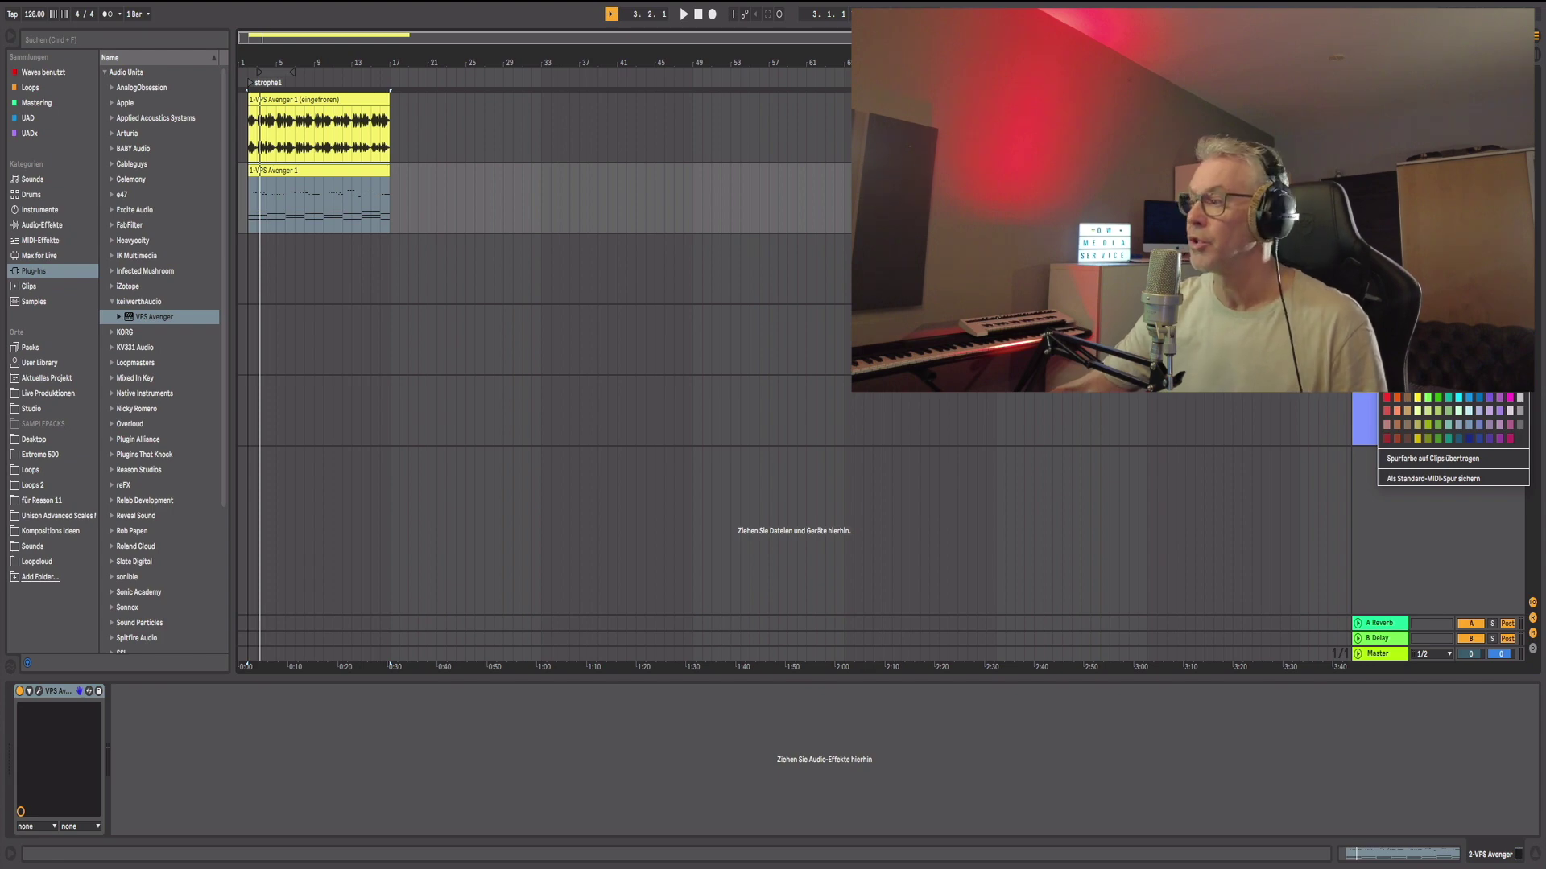
{"action": "key", "text": "super+d"}
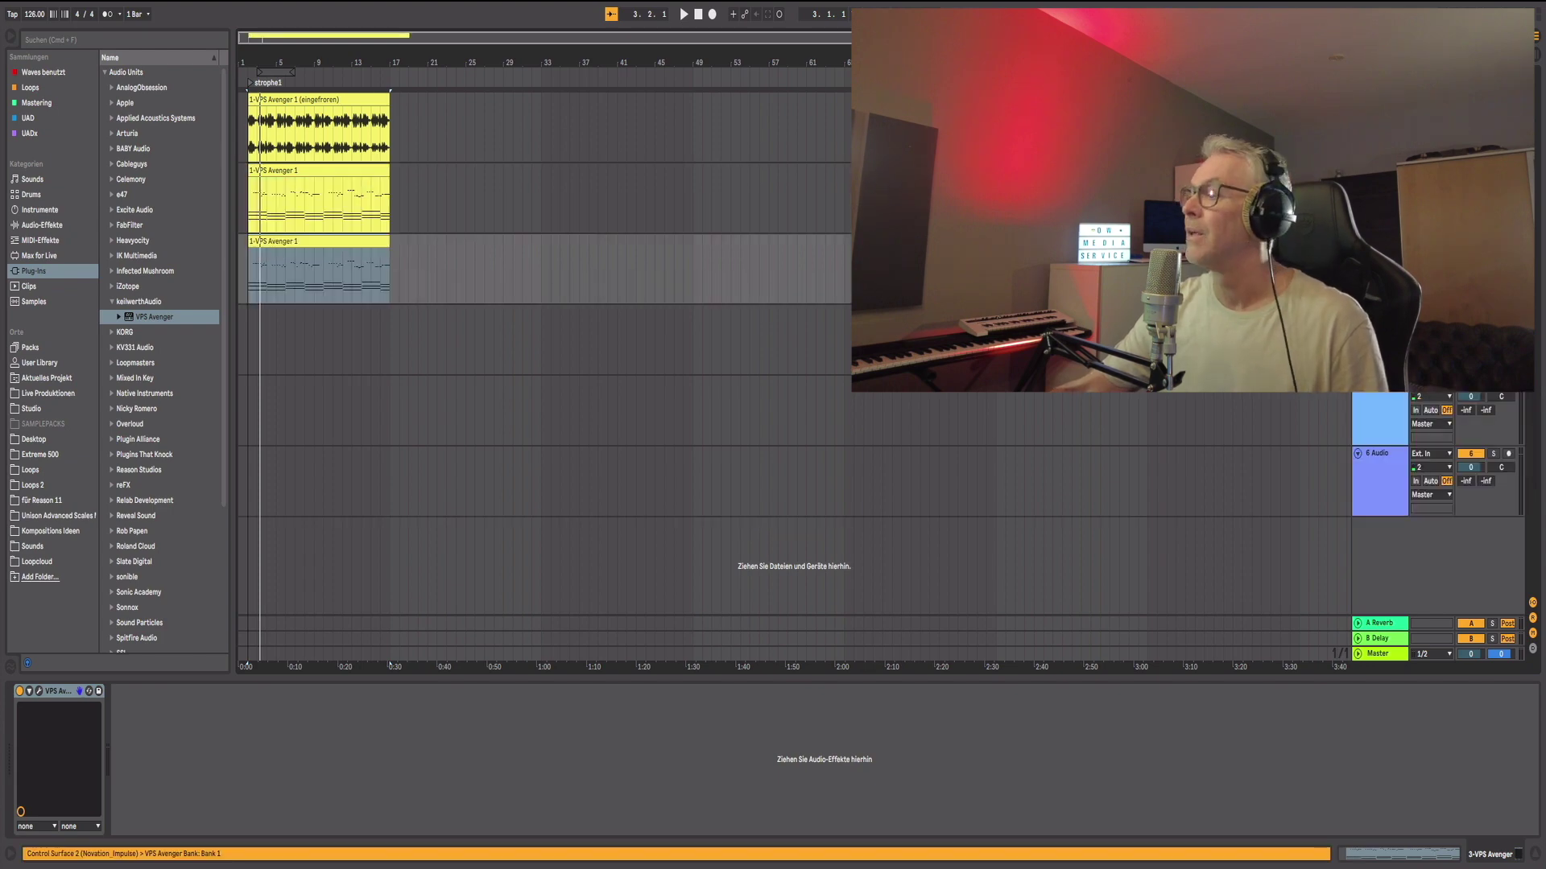
Step: Freeze and flatten the second track with the soloed Pad into audio and name it Pads
{"action": "left_click", "coordinate": [1378, 197]}
{"action": "right_click", "coordinate": [1378, 198]}
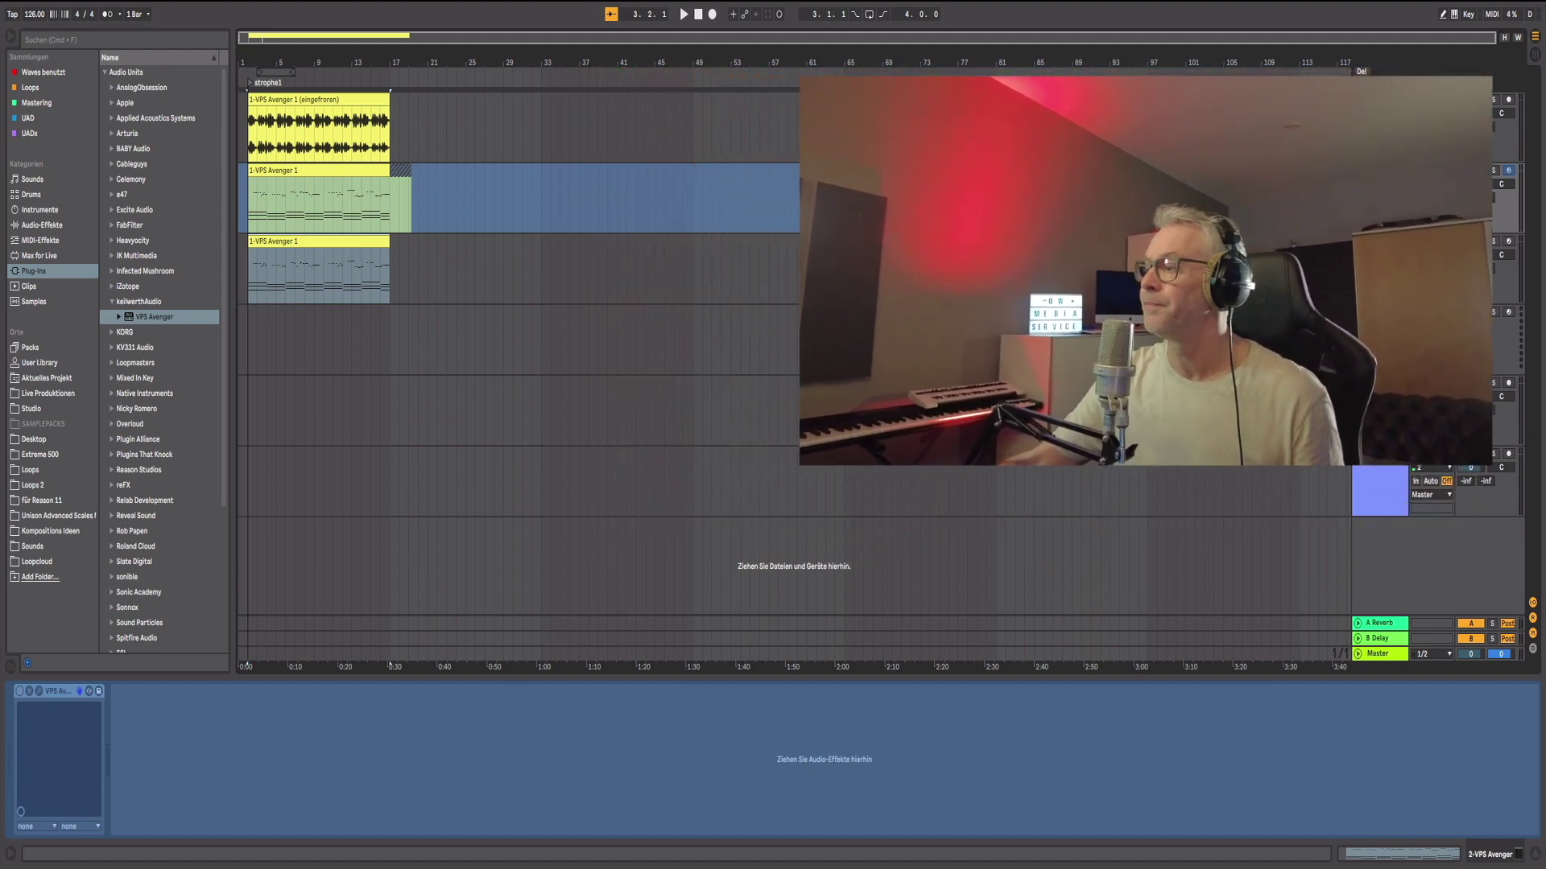
{"action": "right_click", "coordinate": [1381, 179]}
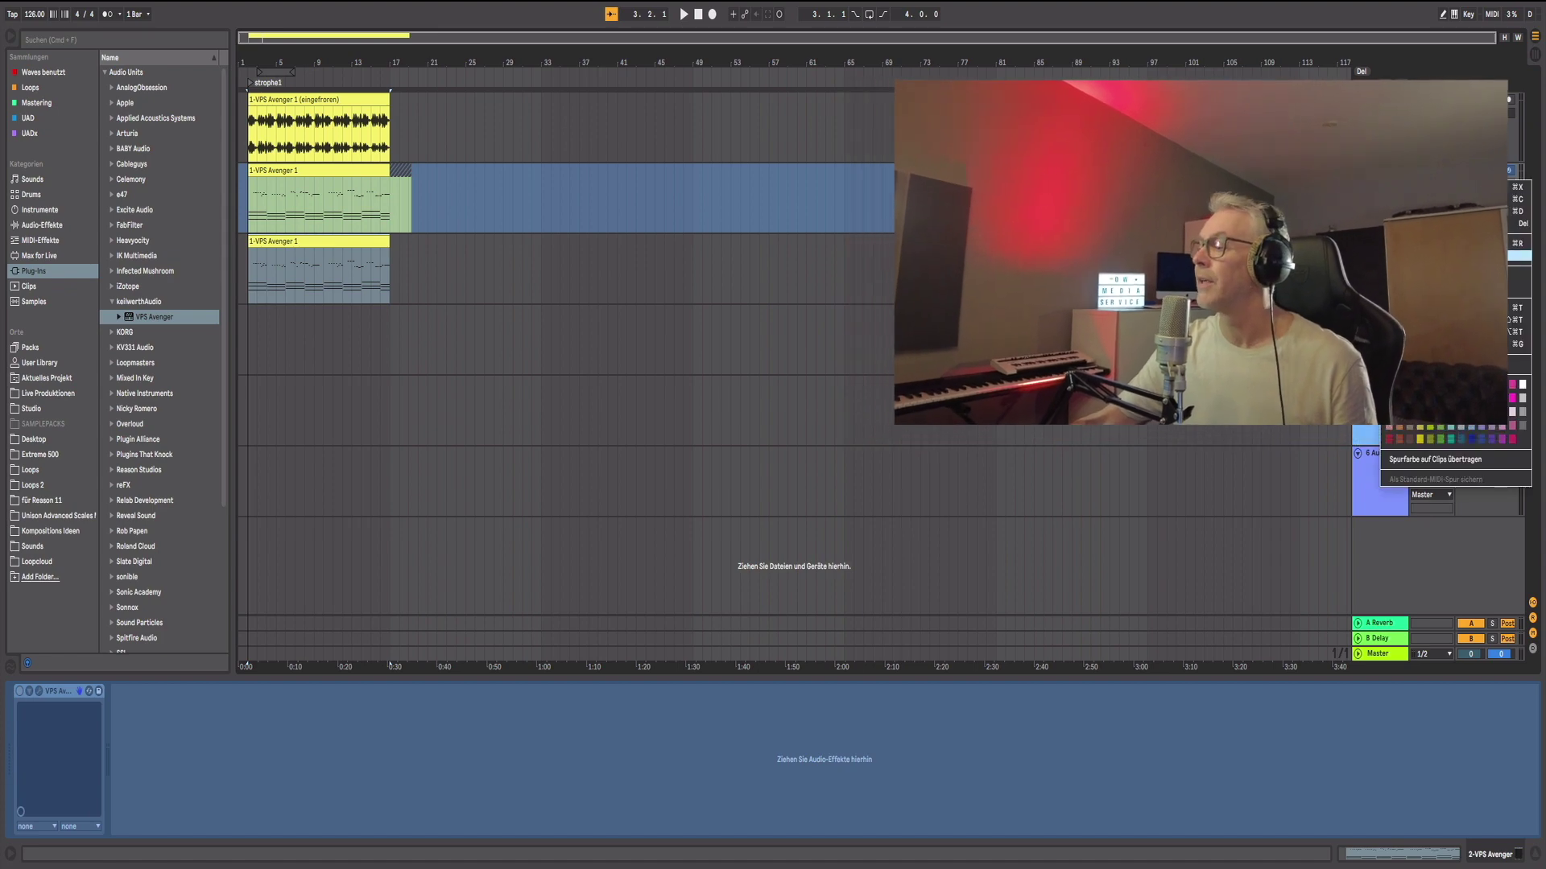
{"action": "left_click", "coordinate": [1433, 354]}
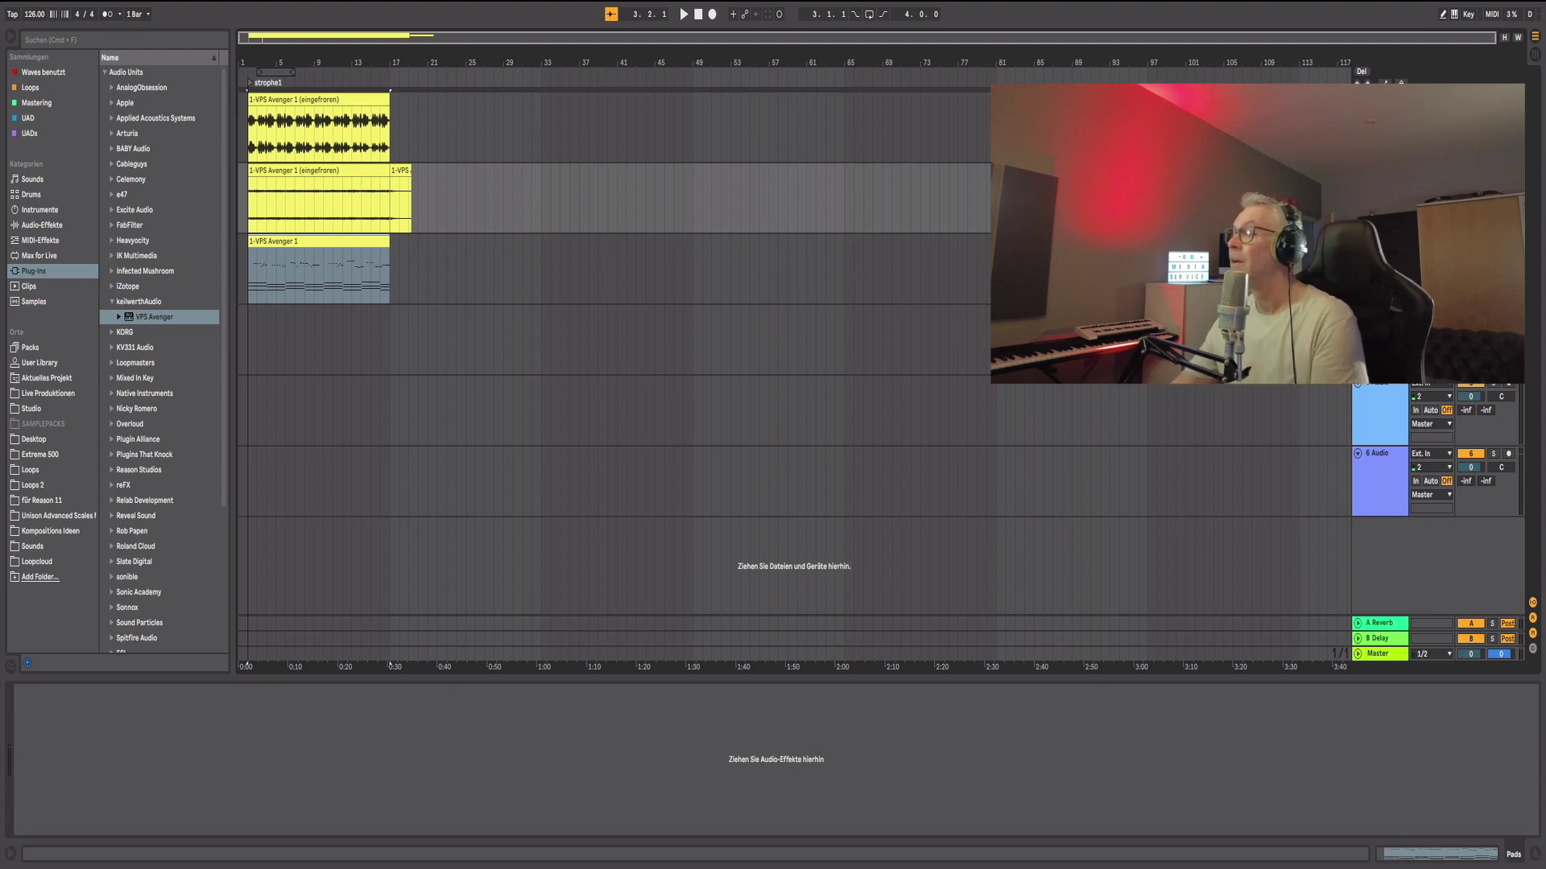
{"action": "right_click", "coordinate": [1381, 121]}
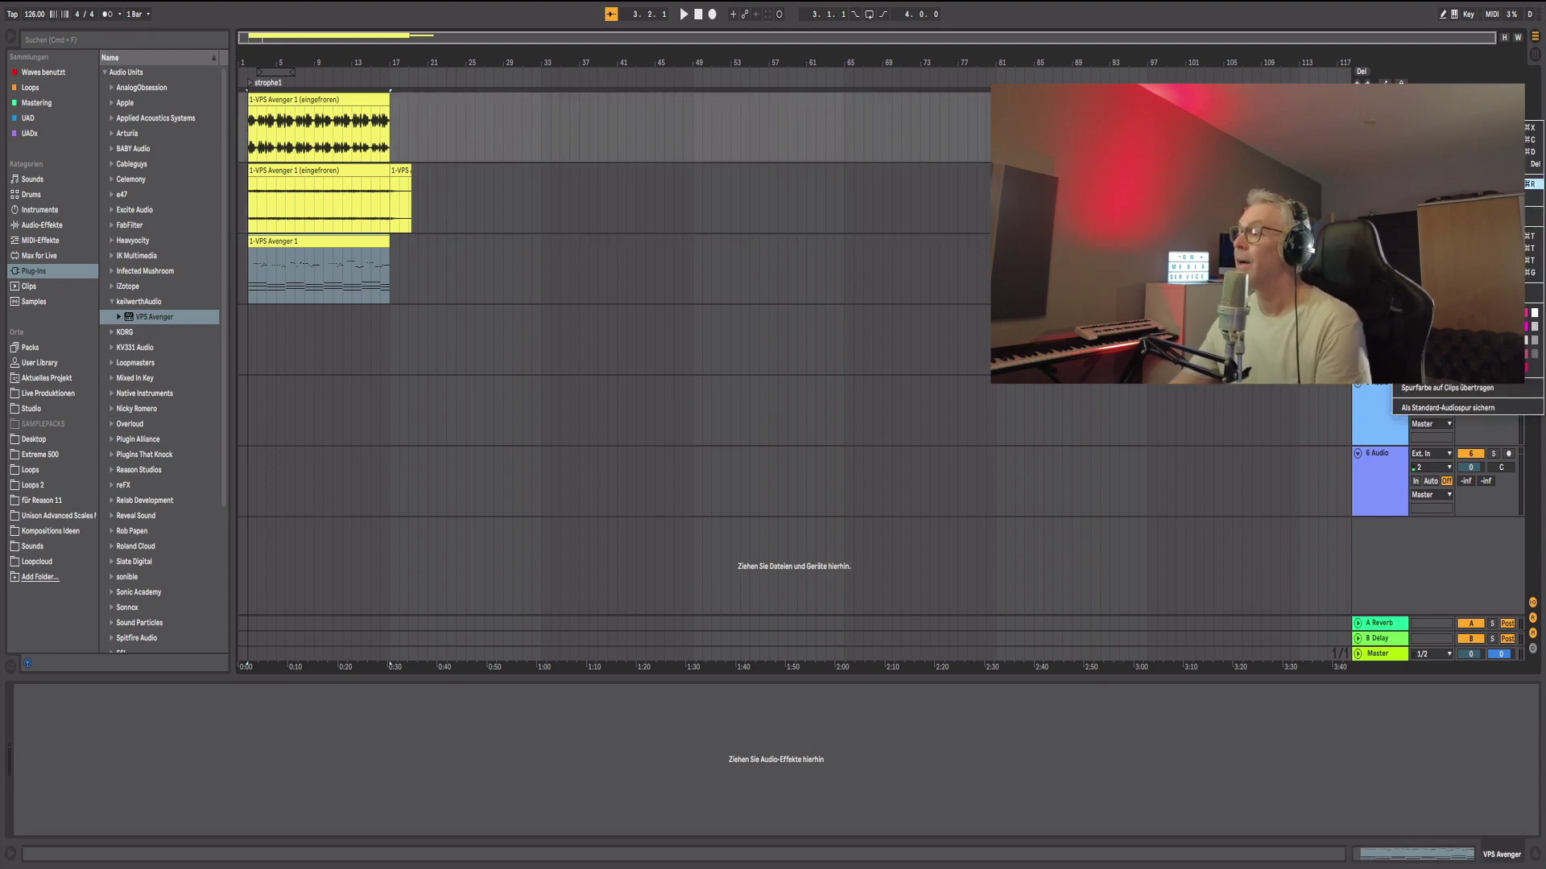
{"action": "key", "text": "Escape"}
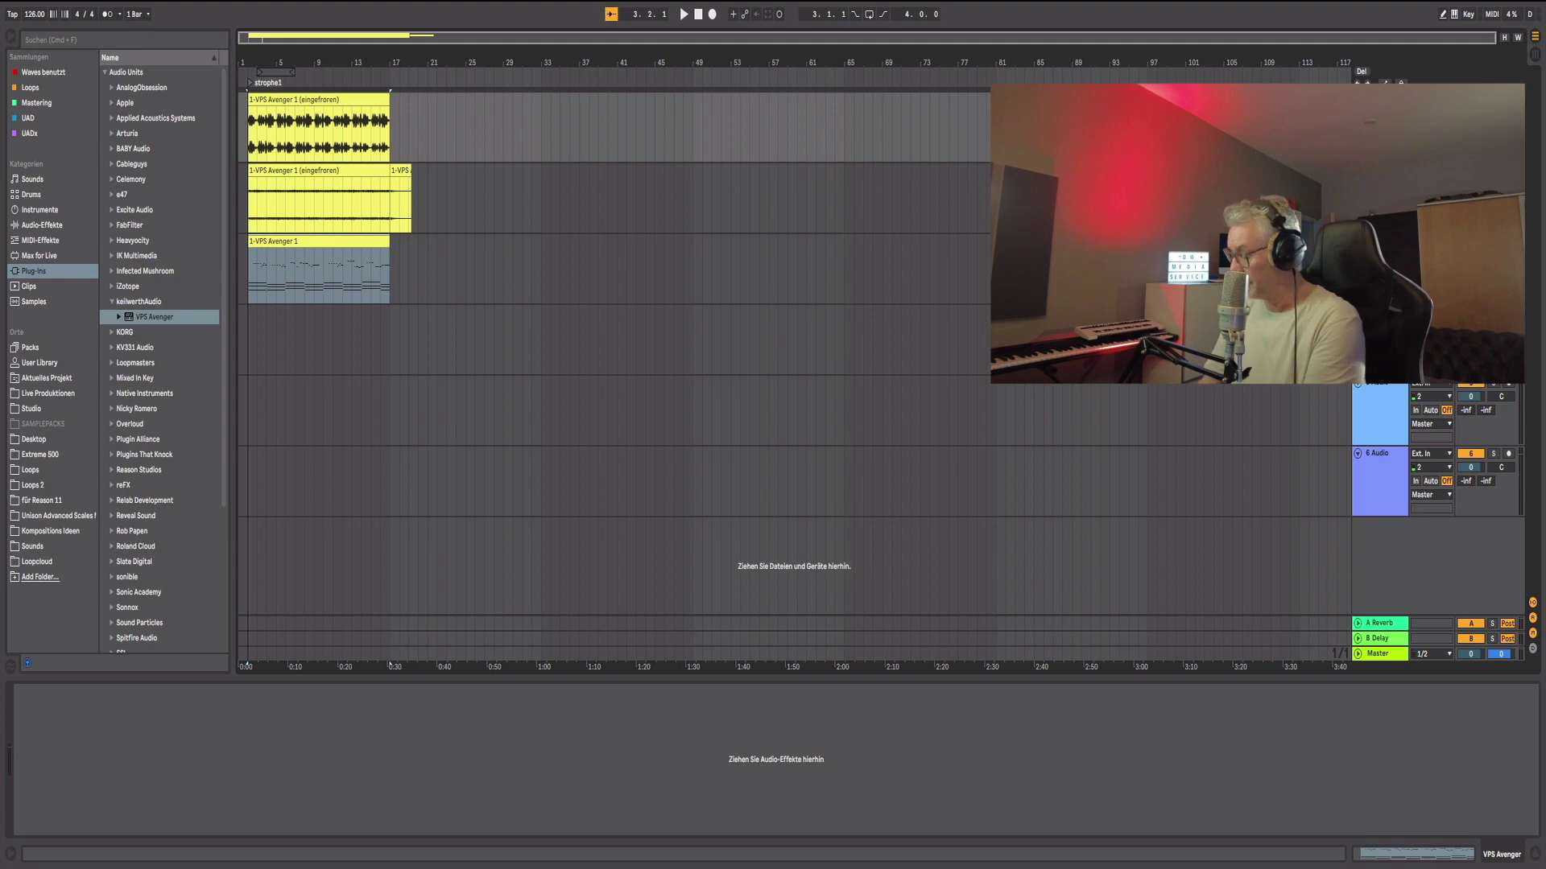
Step: Delete the leftover decay clip after bar 17 on the Pads track
{"action": "left_click", "coordinate": [400, 170]}
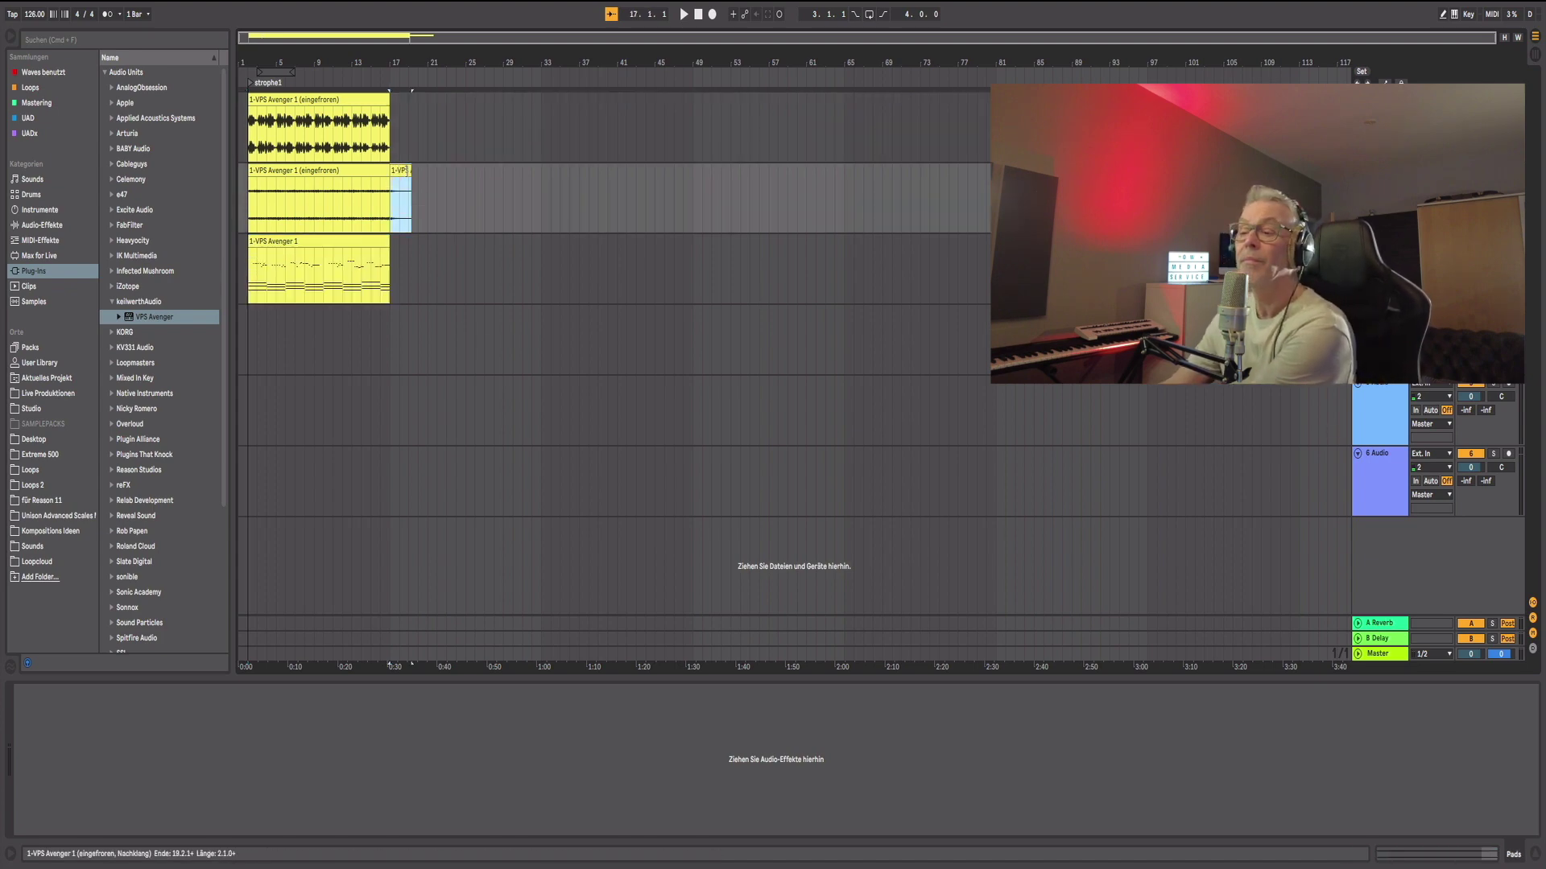
{"action": "left_click", "coordinate": [407, 174]}
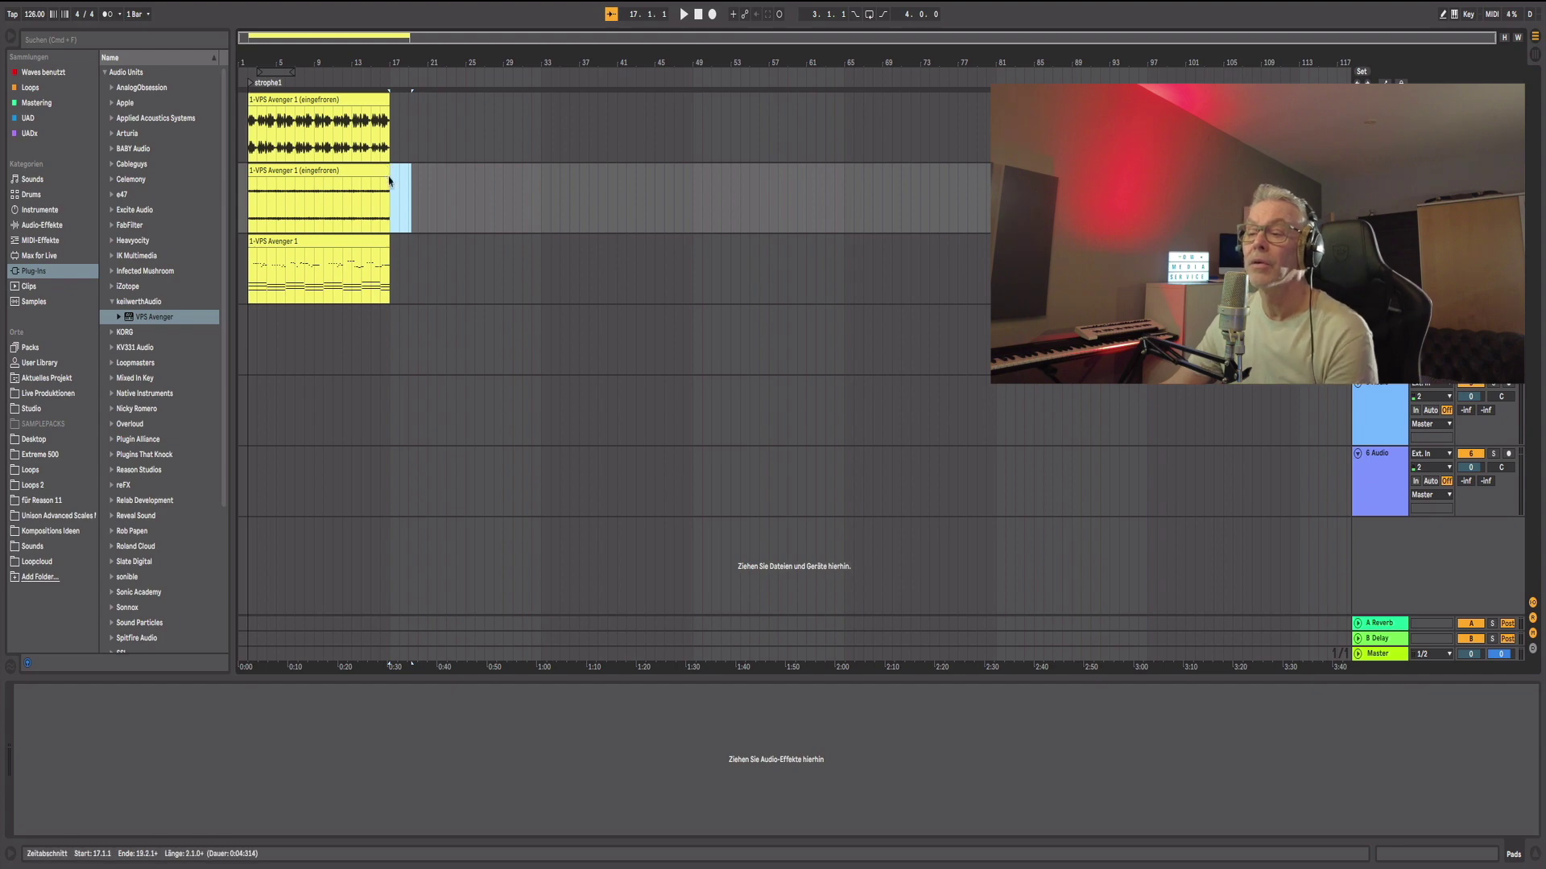
{"action": "key", "text": "Delete"}
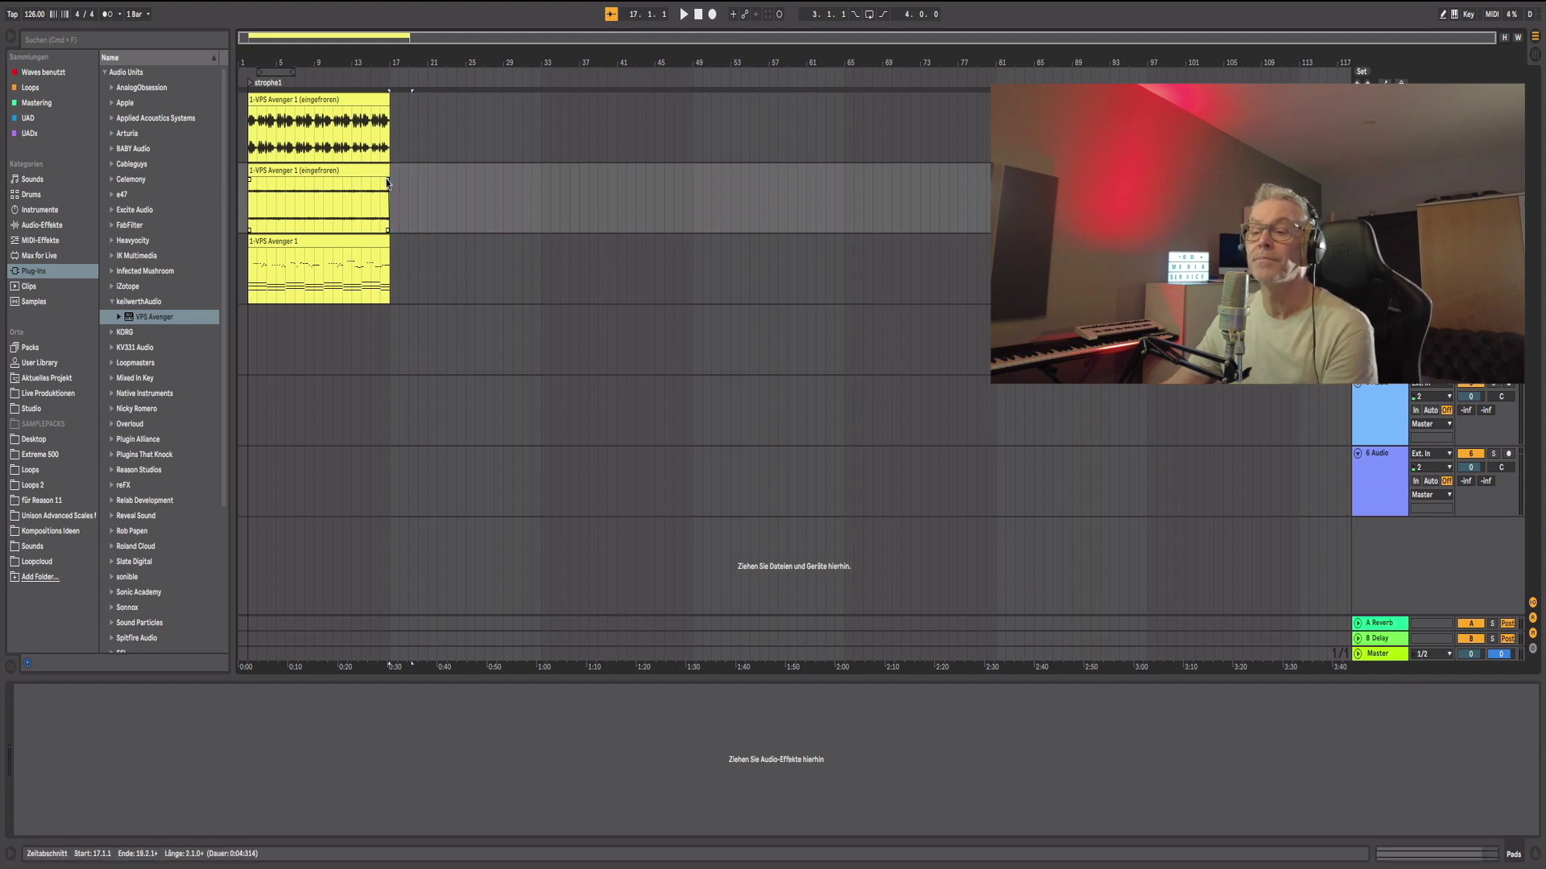
Step: Start playback and set the loop range to span the verse from bar 2 to bar 17
{"action": "key", "text": "space"}
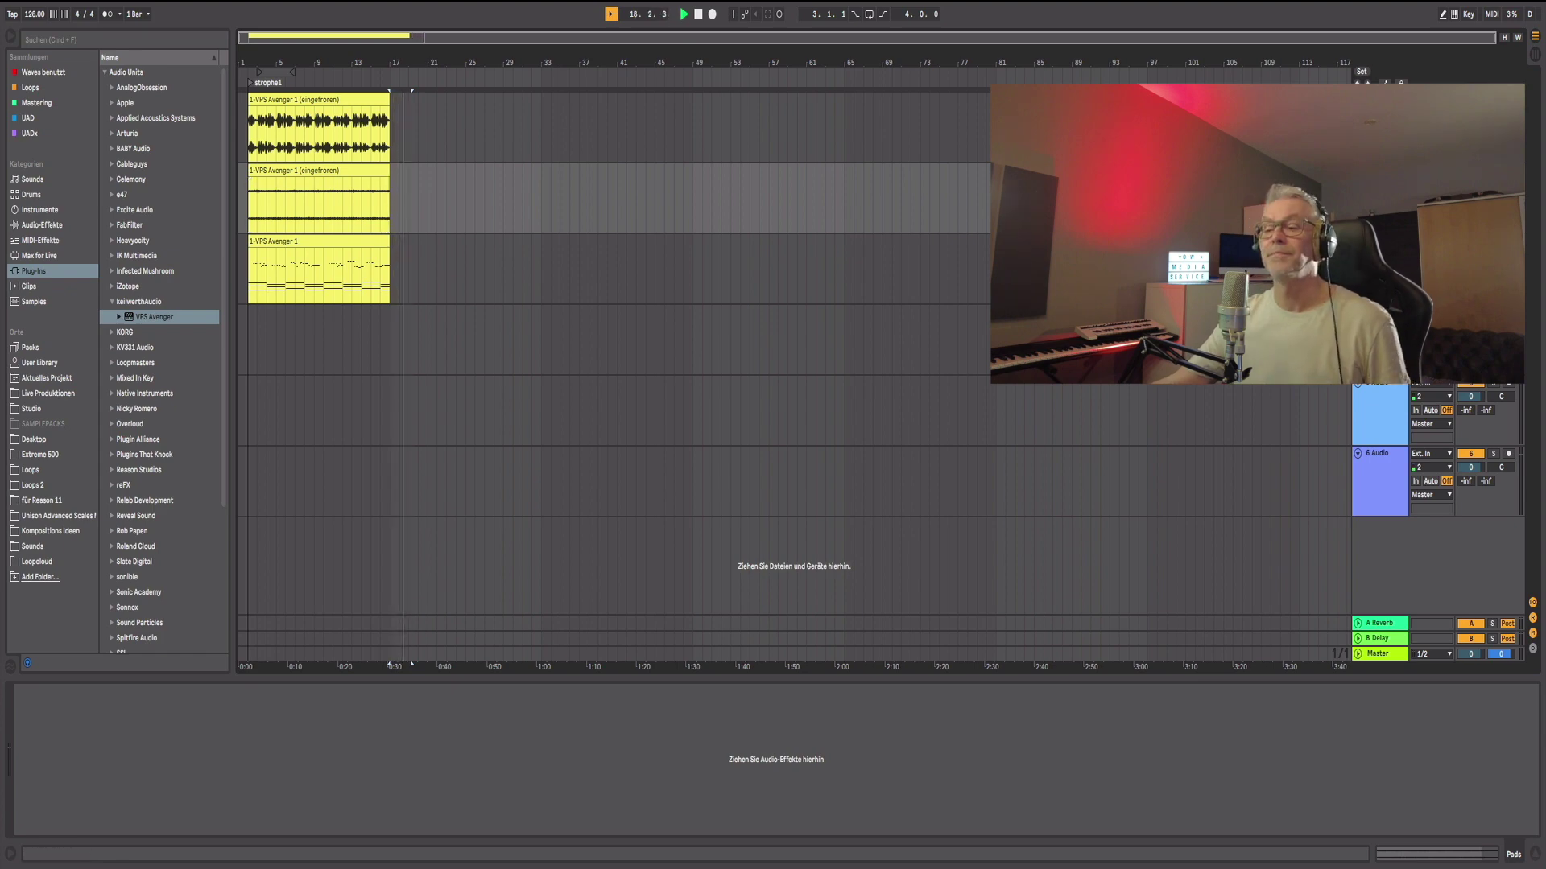
{"action": "left_click", "coordinate": [262, 70]}
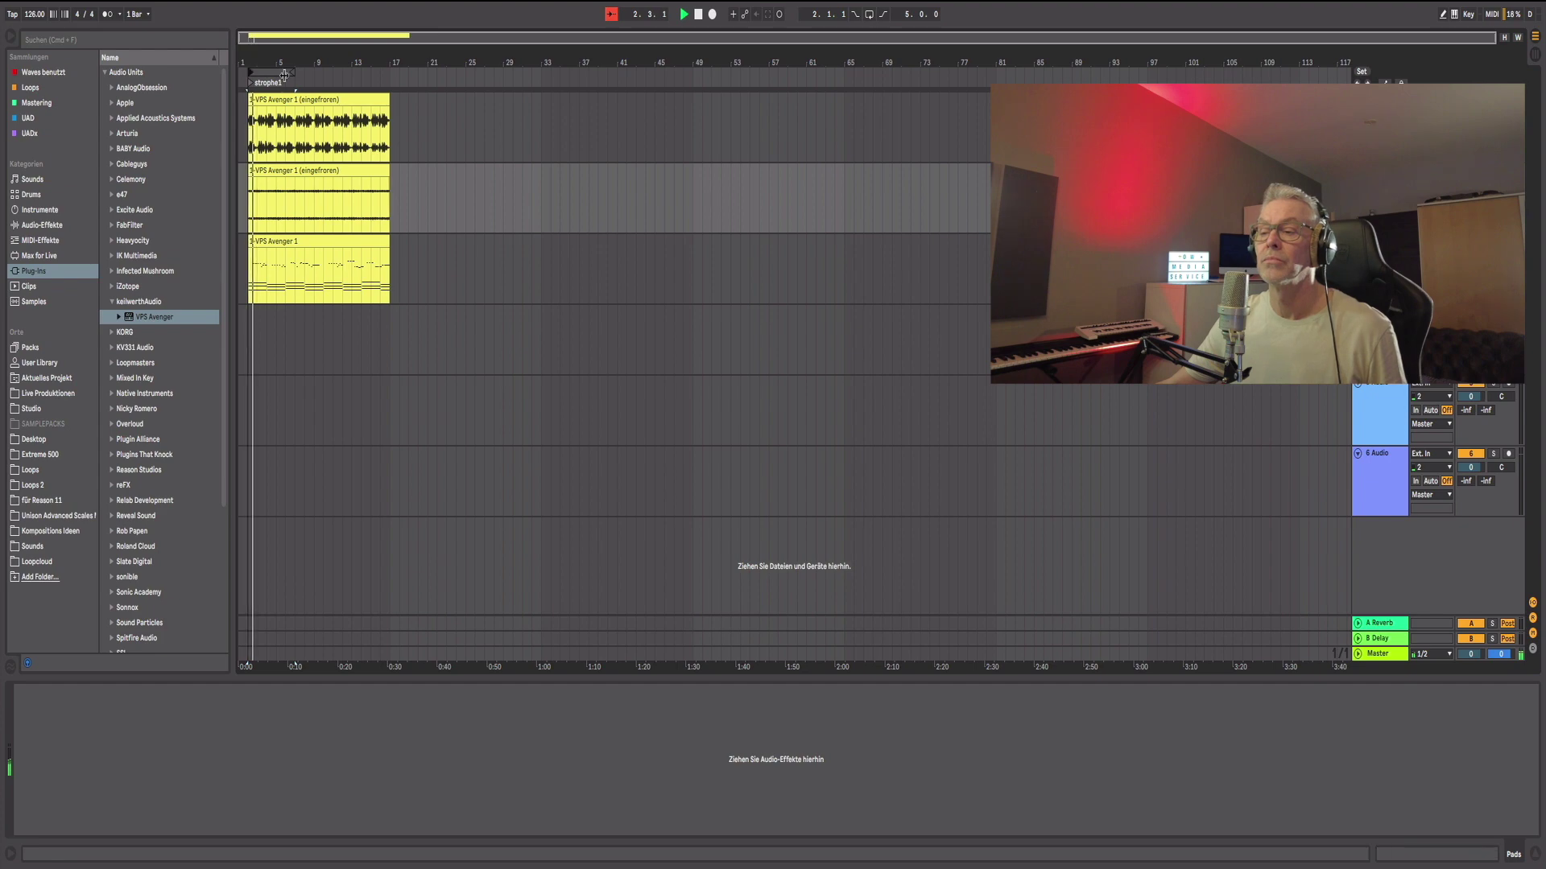
{"action": "left_click_drag", "start_coordinate": [293, 72], "coordinate": [390, 81]}
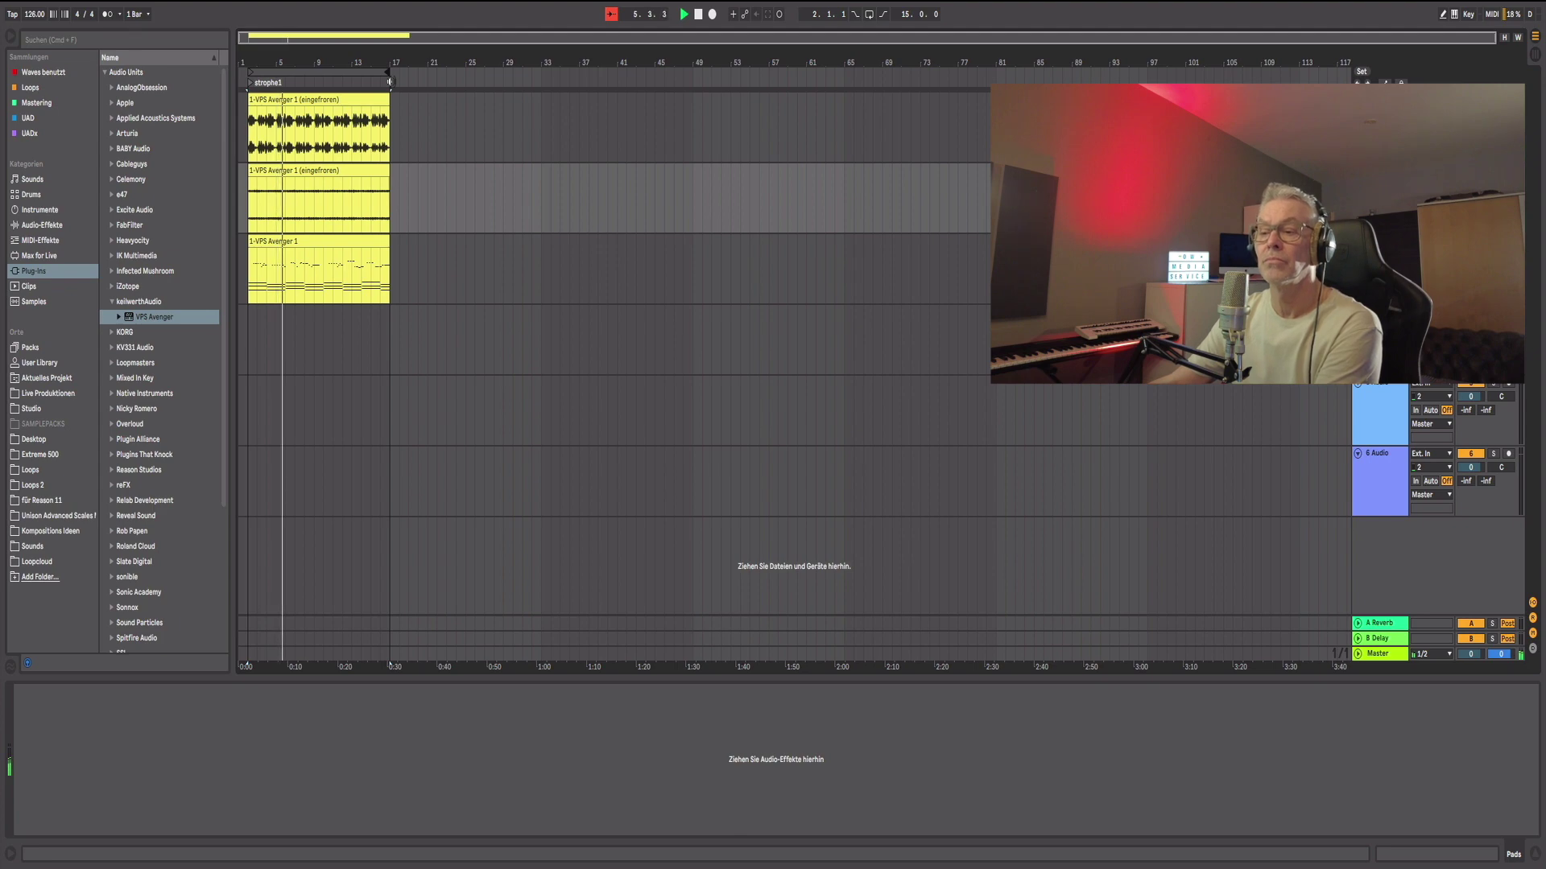
Step: Open the third track's VPS Avenger, solo its Guitar oscillator, and play the verse with the plugin window moved below the clips
{"action": "left_click", "coordinate": [1381, 242]}
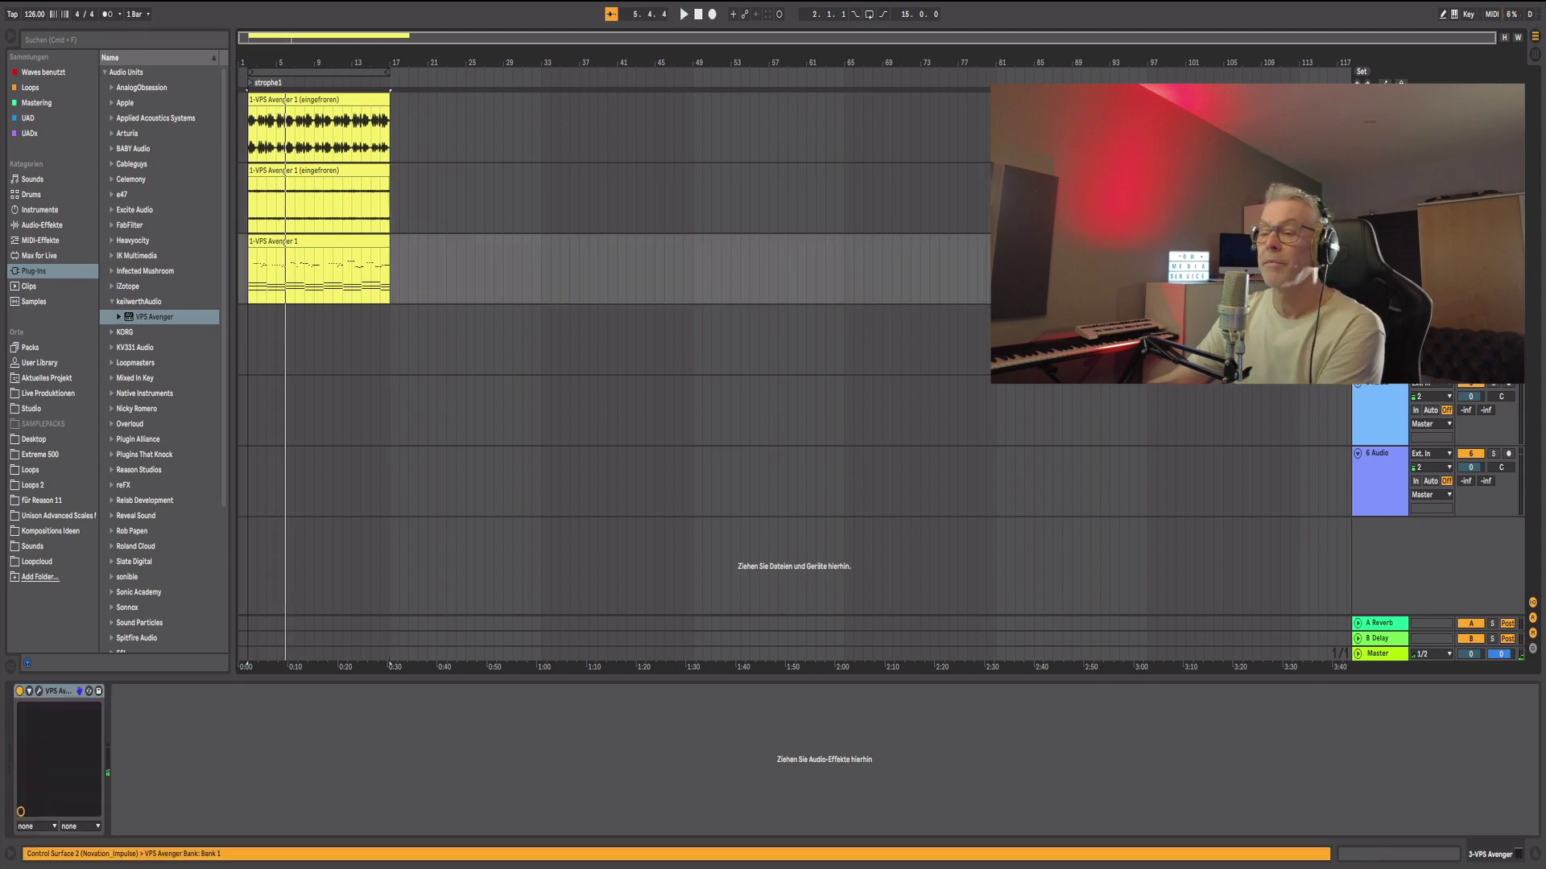
{"action": "left_click", "coordinate": [41, 691]}
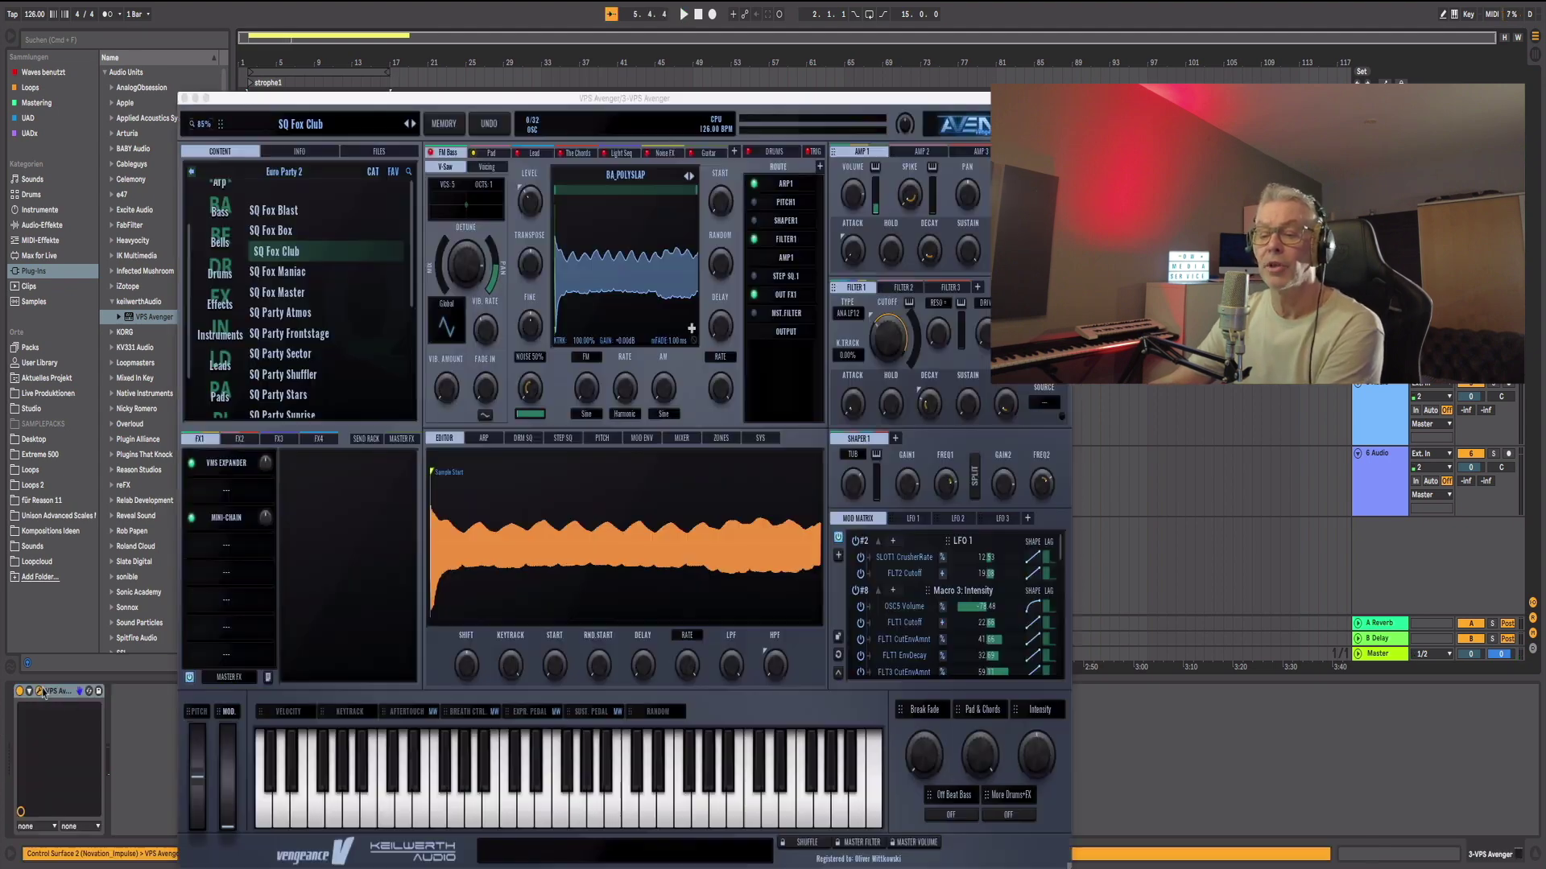
{"action": "left_click_drag", "start_coordinate": [689, 97], "coordinate": [694, 33]}
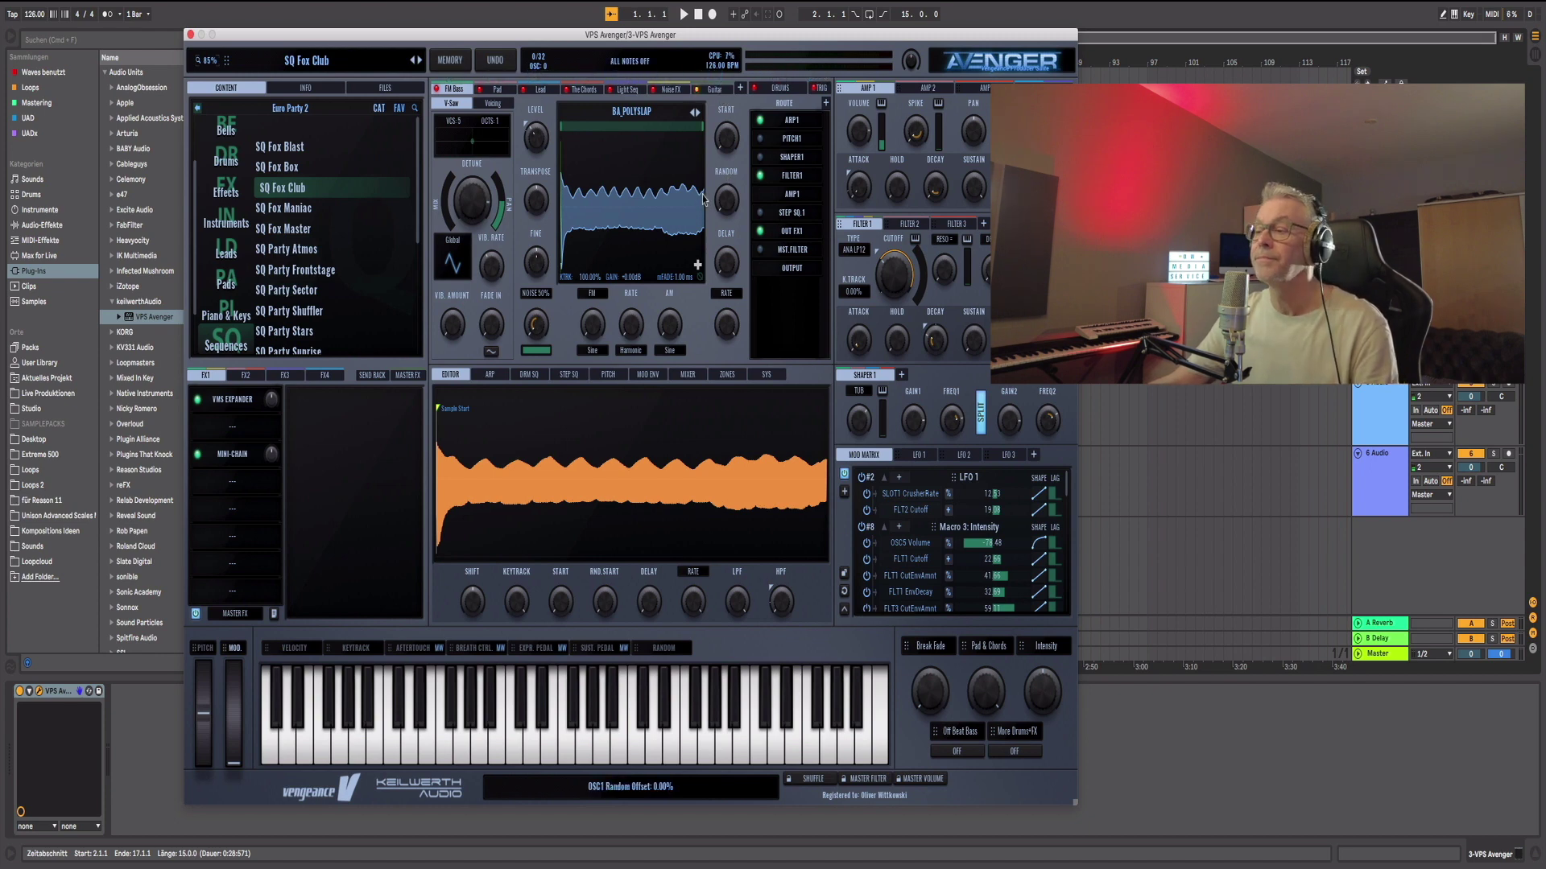
{"action": "left_click_drag", "start_coordinate": [606, 36], "coordinate": [668, 314]}
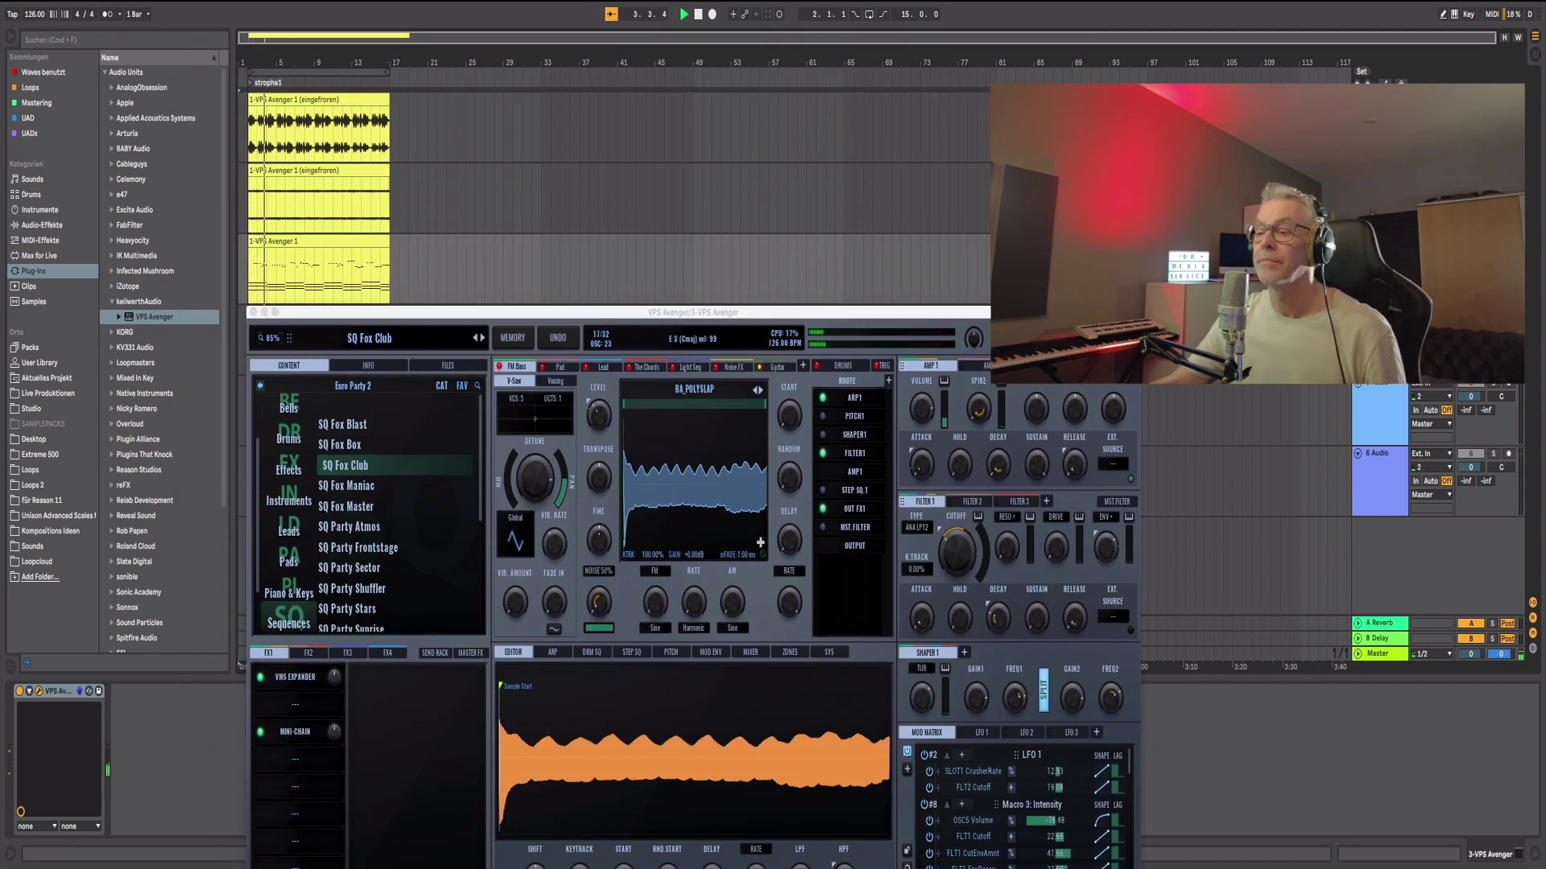
Step: Stop playback and browse the Instruments presets of the Euro Party 2 bank in the third track's VPS Avenger
{"action": "left_click_drag", "start_coordinate": [876, 314], "coordinate": [842, 98]}
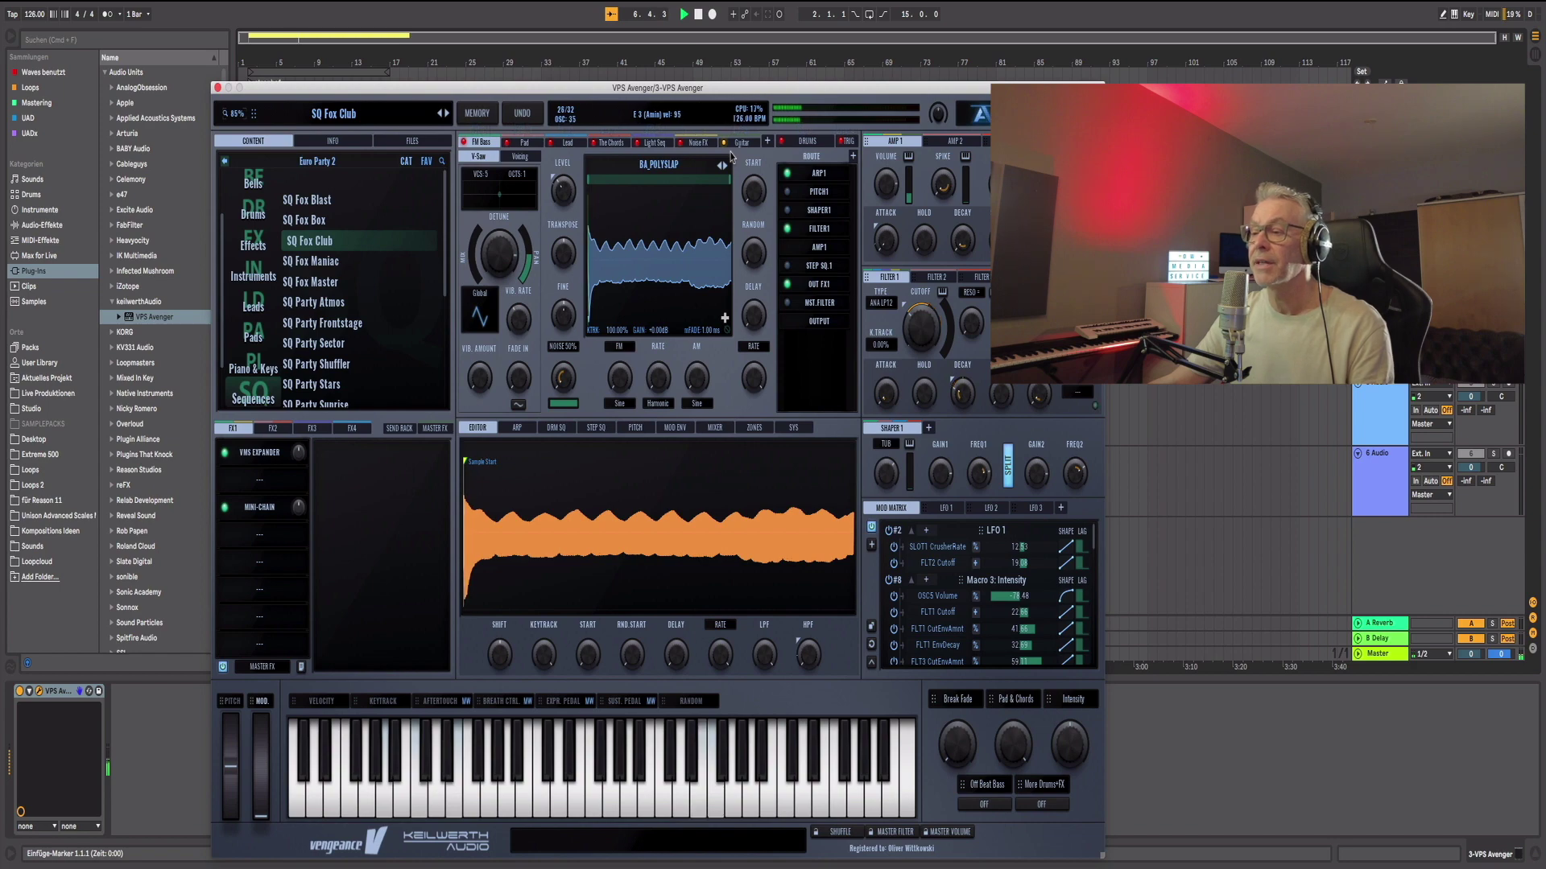
{"action": "key", "text": "space"}
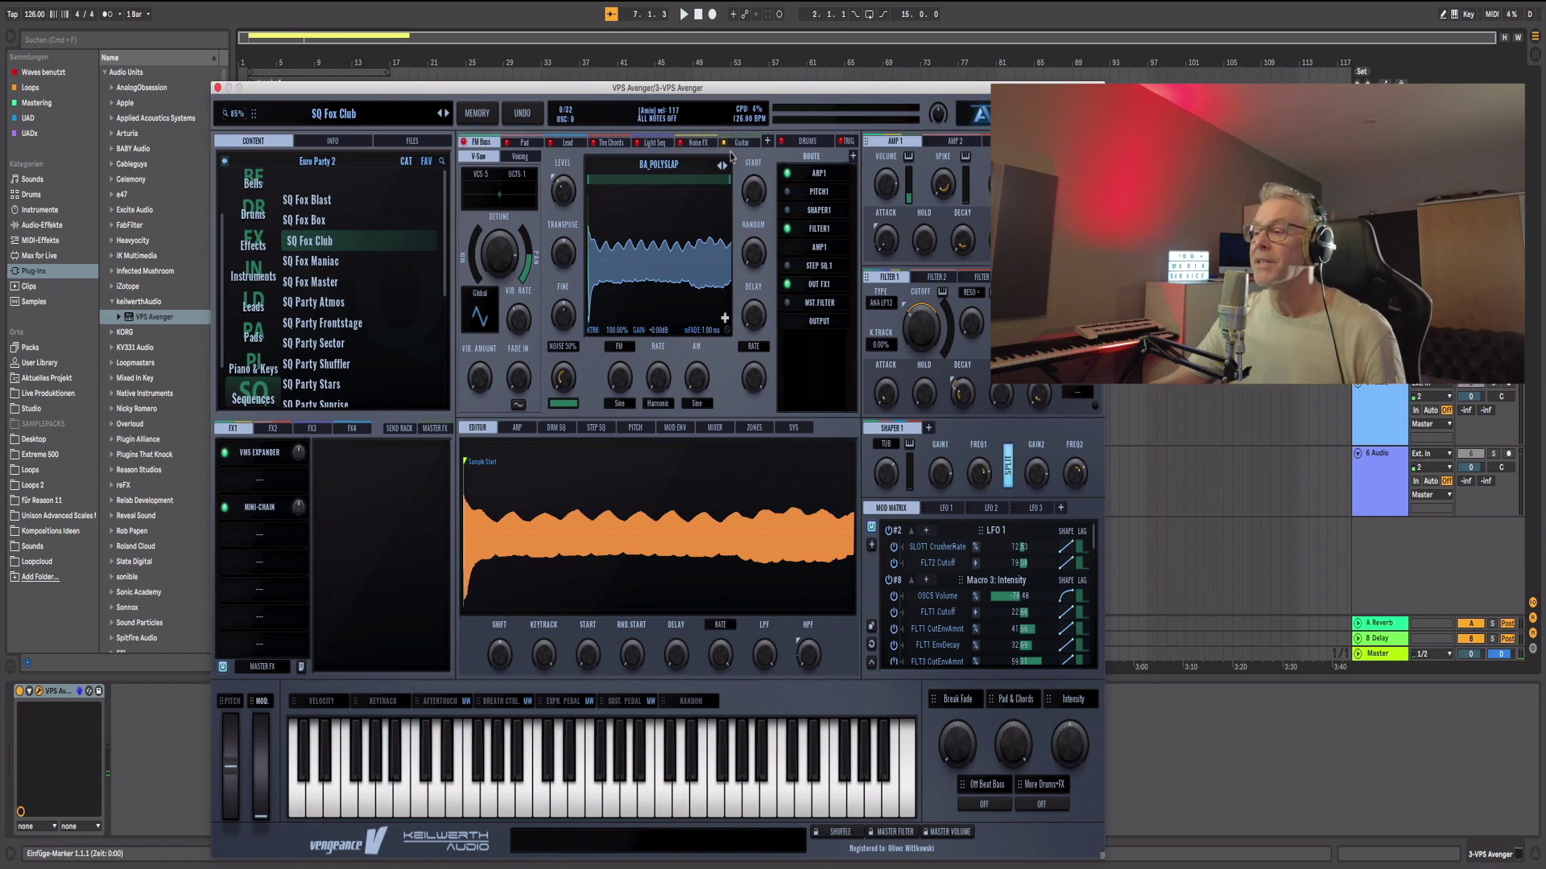
{"action": "left_click_drag", "start_coordinate": [712, 86], "coordinate": [739, 323]}
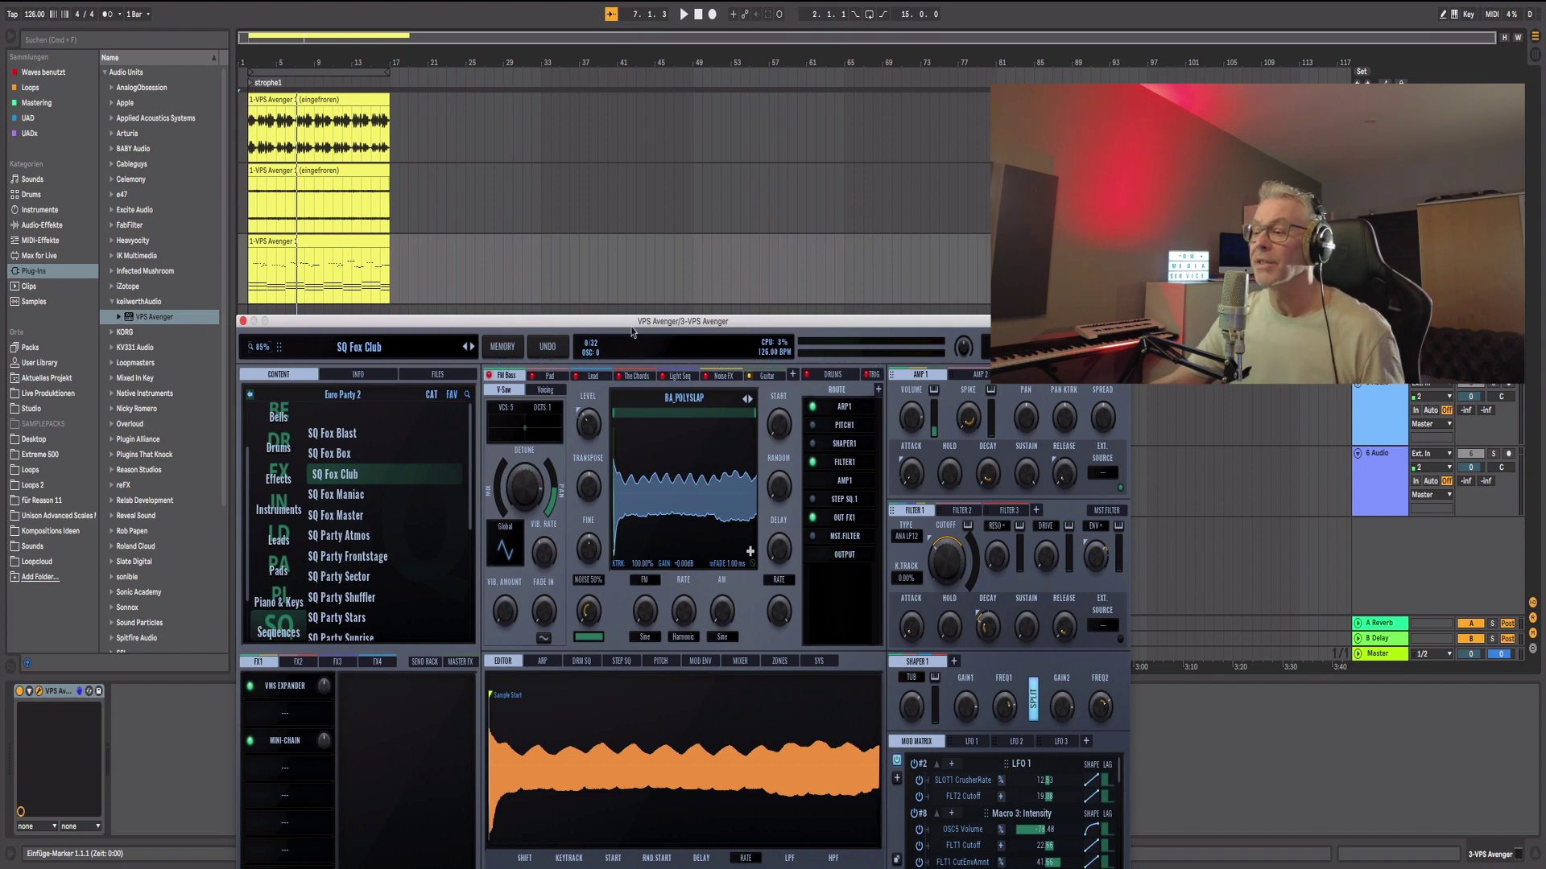
{"action": "left_click_drag", "start_coordinate": [634, 326], "coordinate": [752, 182]}
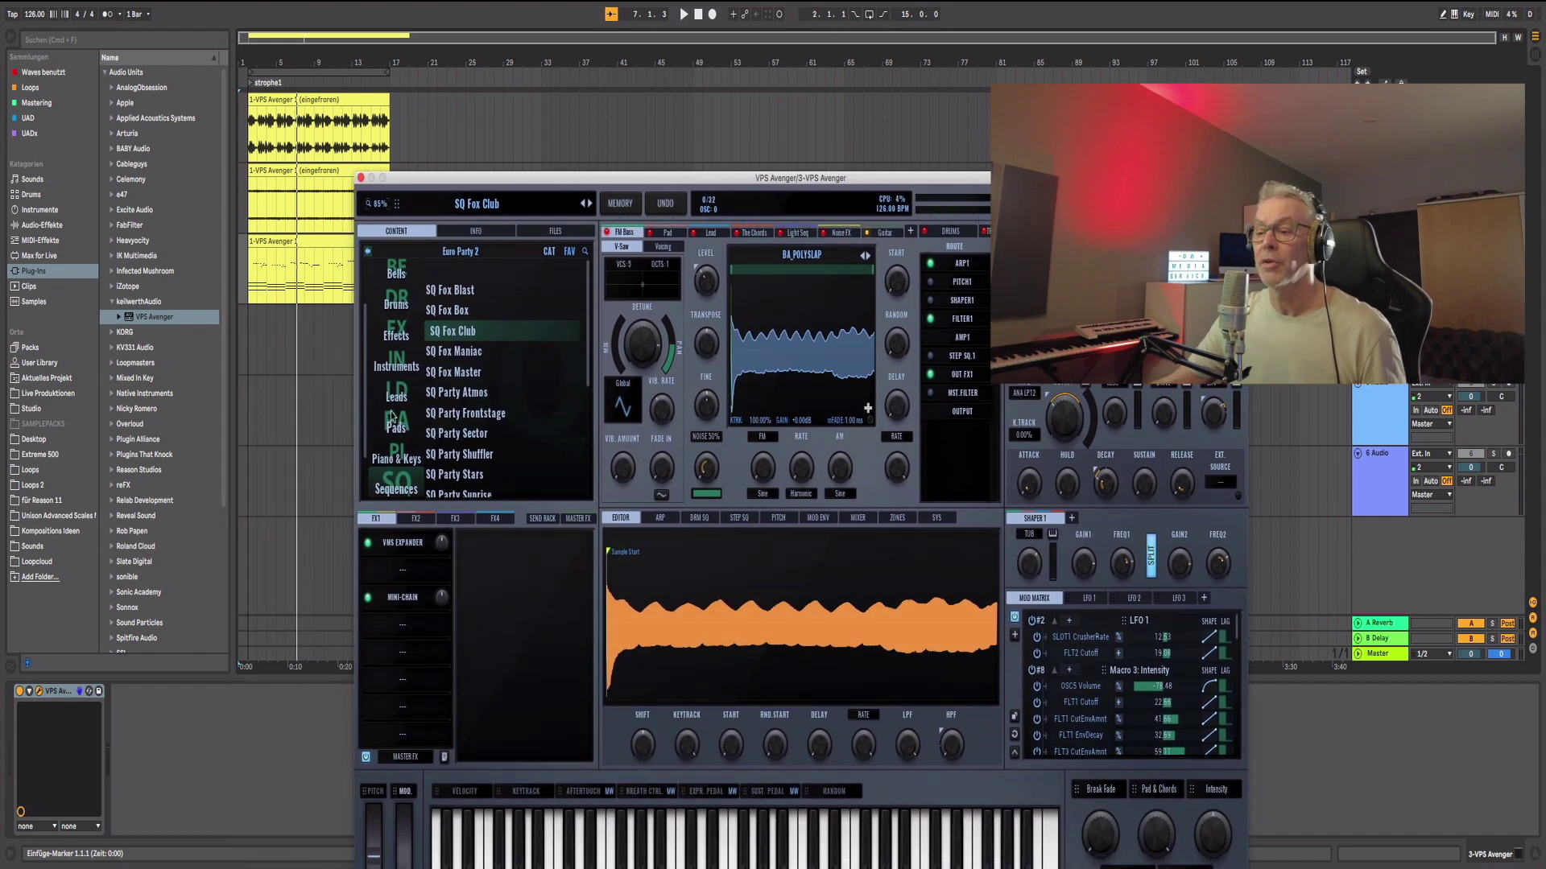
{"action": "left_click", "coordinate": [398, 369]}
{"action": "scroll", "coordinate": [587, 370], "scroll_direction": "down", "scroll_amount": 2}
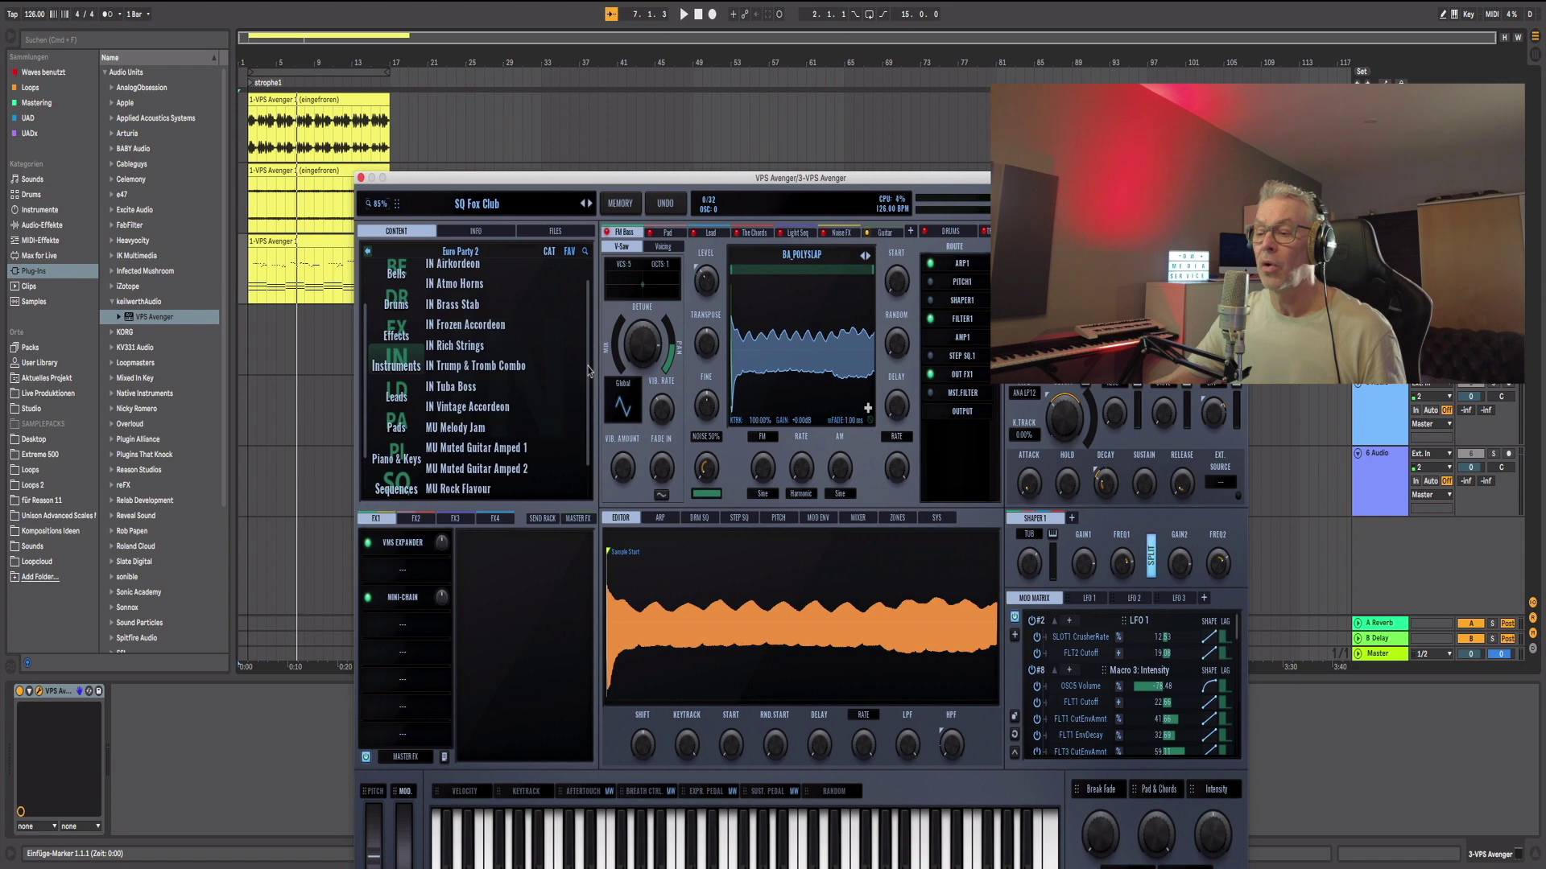
{"action": "scroll", "coordinate": [587, 383], "scroll_direction": "down", "scroll_amount": 1}
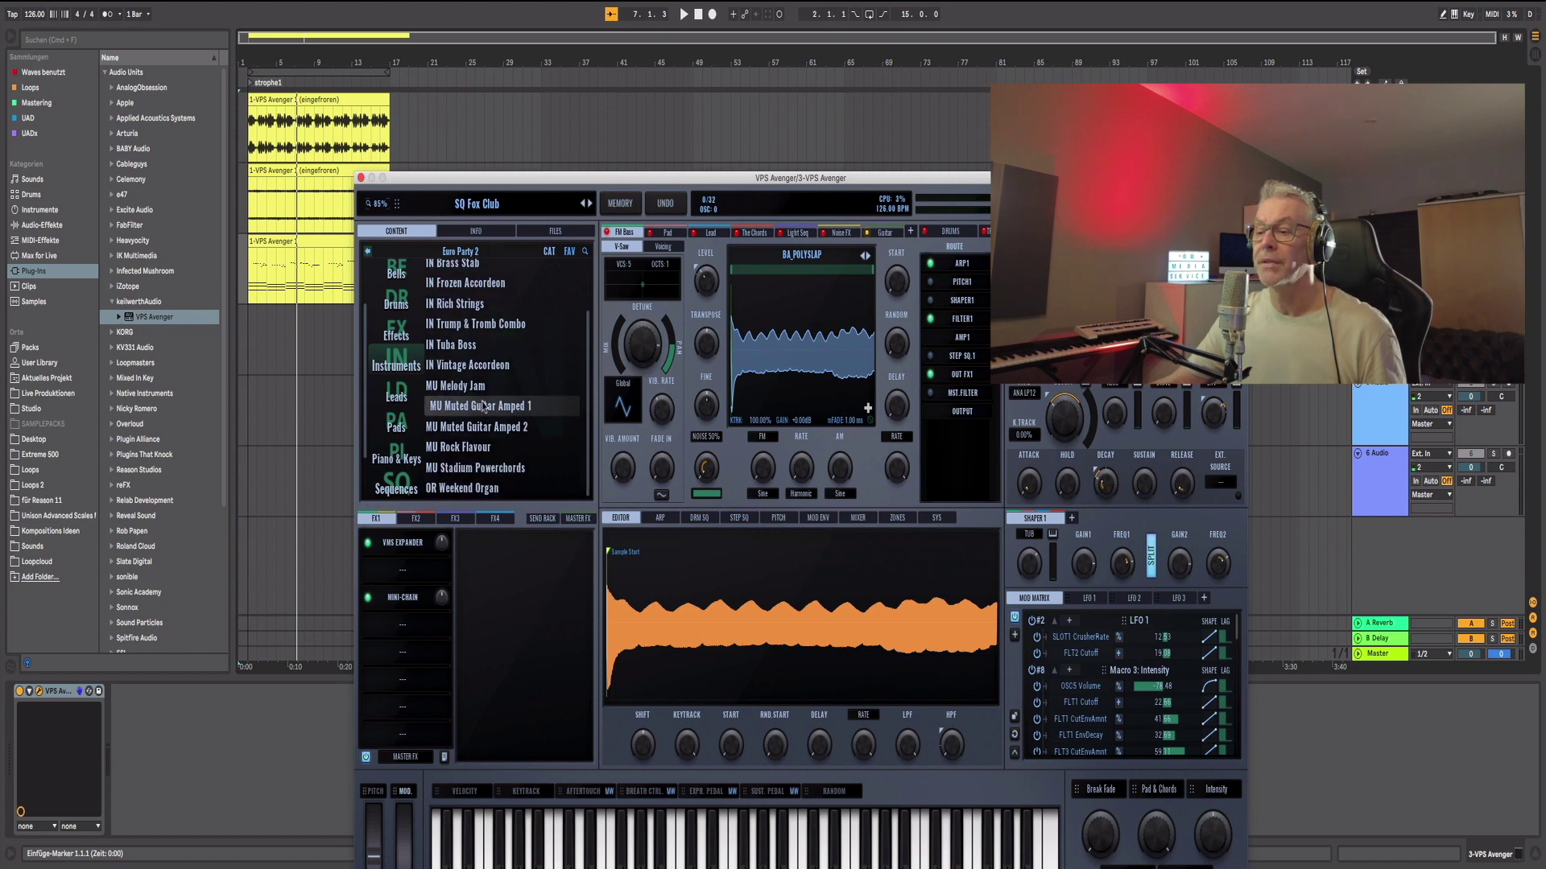
Step: Open the third track's MIDI clip and deactivate all melody notes from B3 to G4 above the chords
{"action": "double_click", "coordinate": [334, 257]}
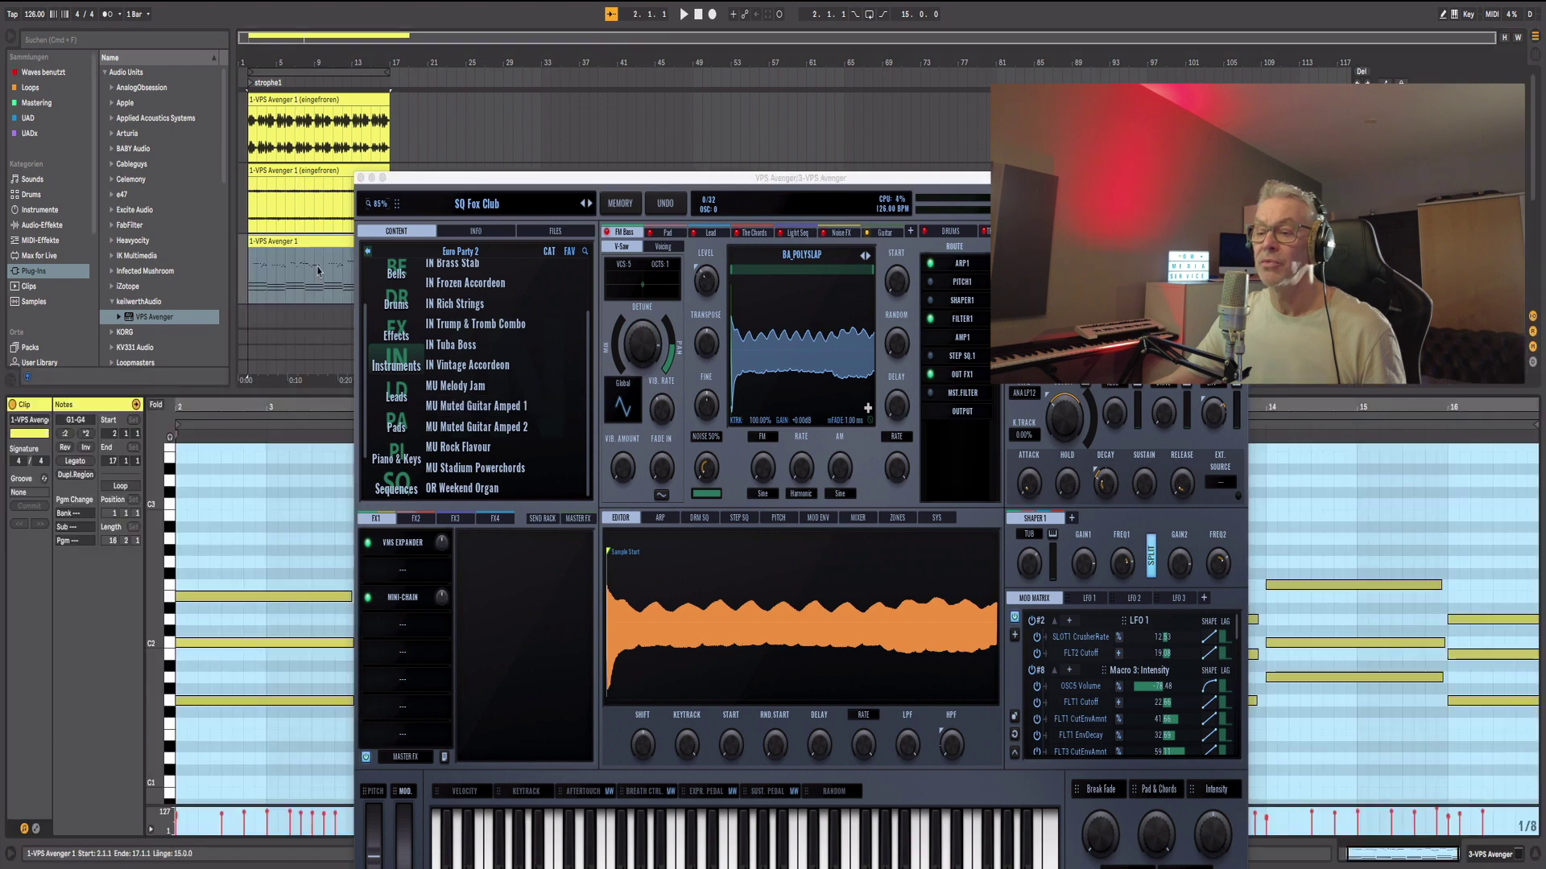
{"action": "left_click", "coordinate": [359, 178]}
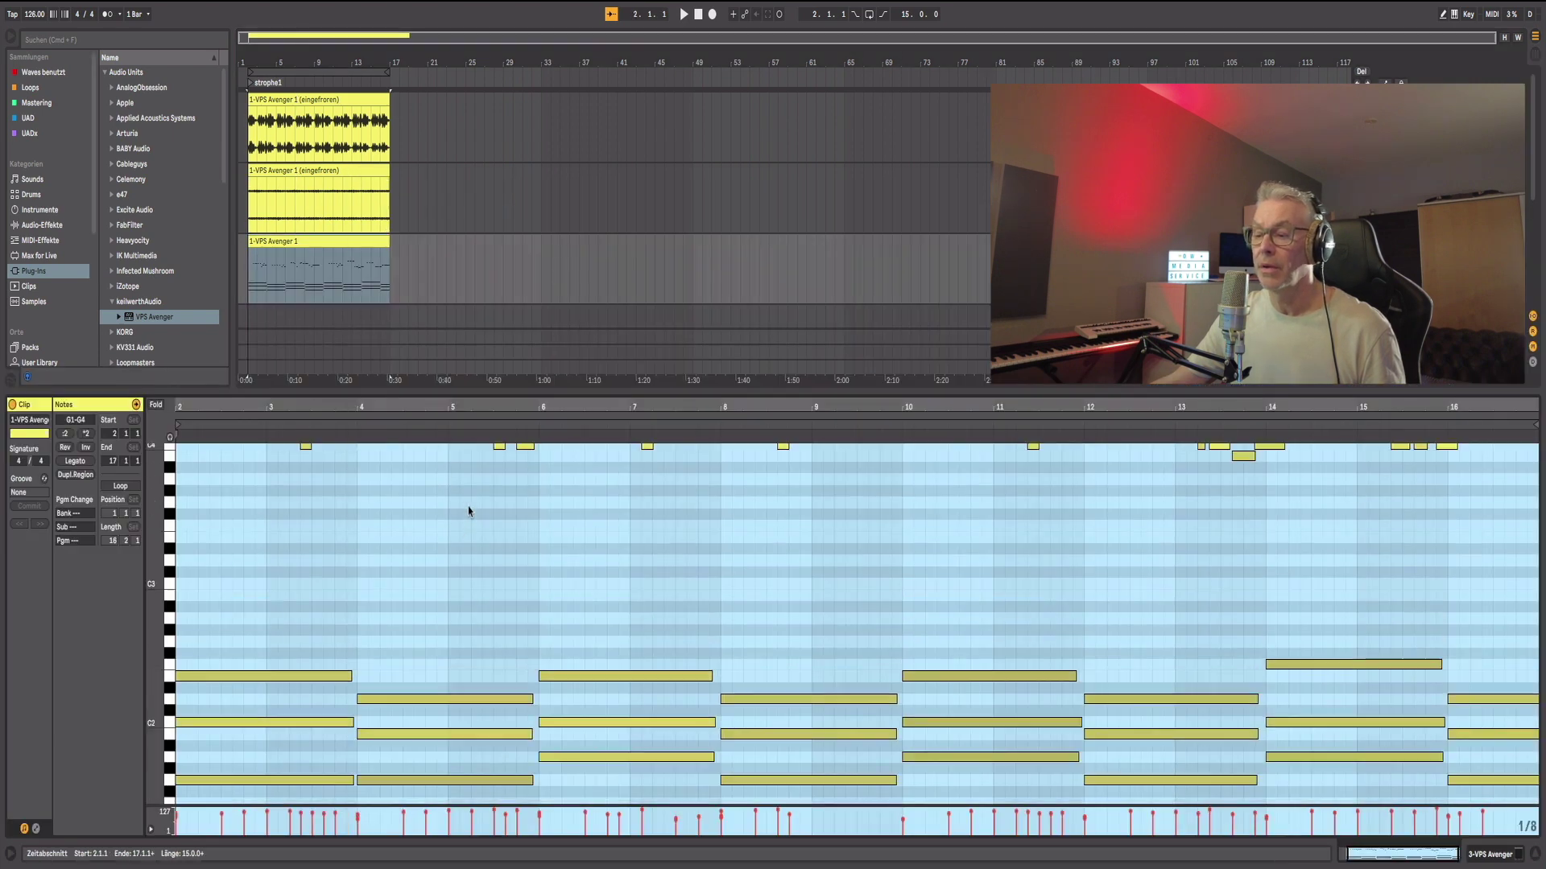
{"action": "scroll", "coordinate": [469, 511], "scroll_direction": "up", "scroll_amount": 5}
{"action": "scroll", "coordinate": [420, 502], "scroll_direction": "up", "scroll_amount": 3}
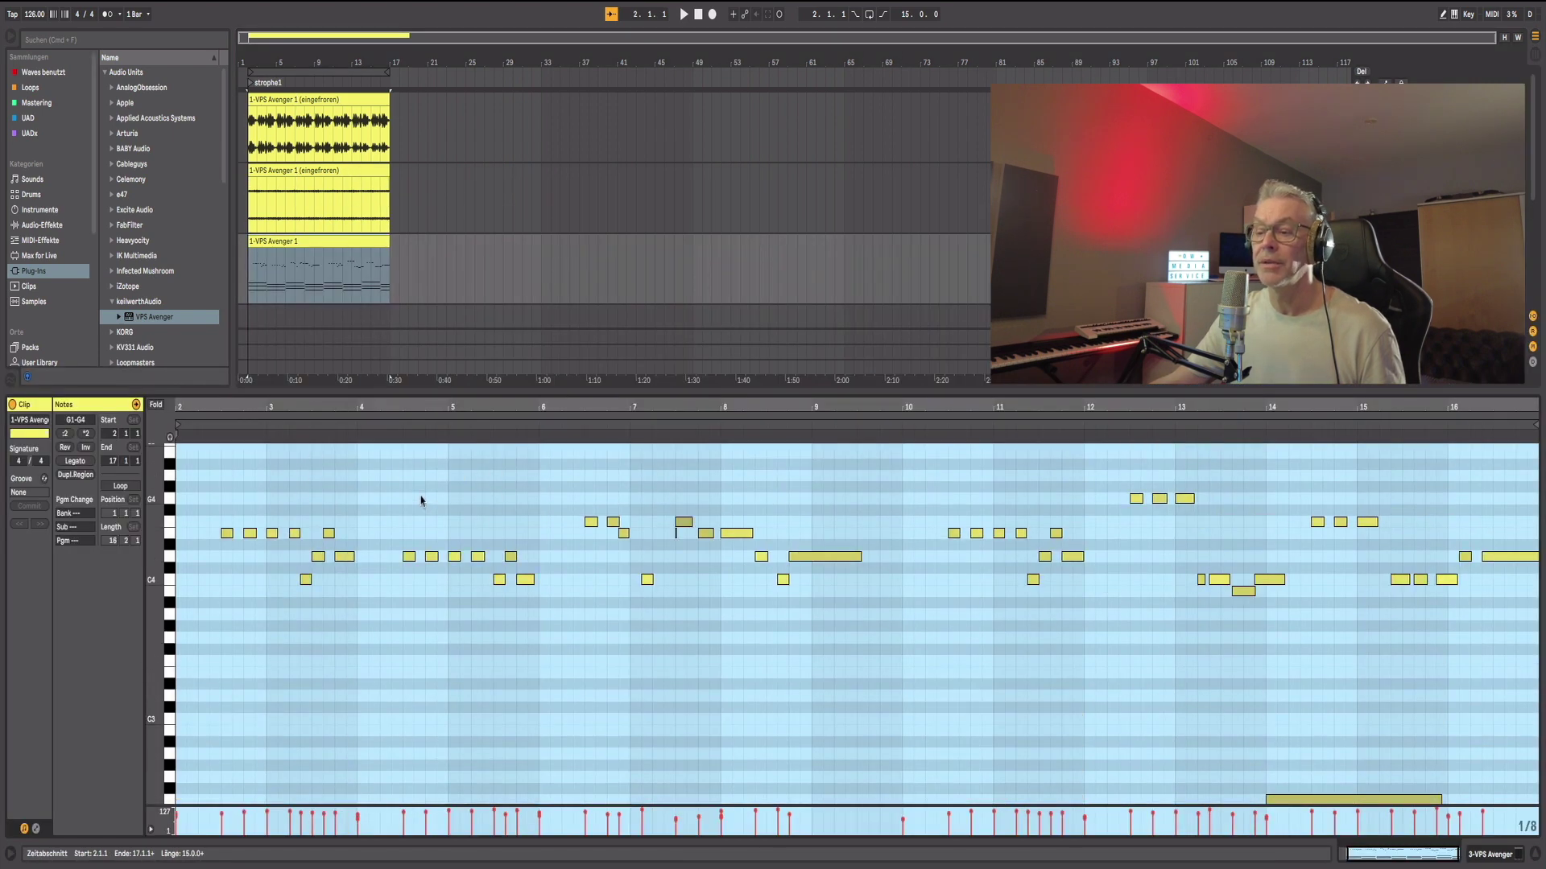
{"action": "left_click_drag", "start_coordinate": [209, 465], "coordinate": [1542, 654]}
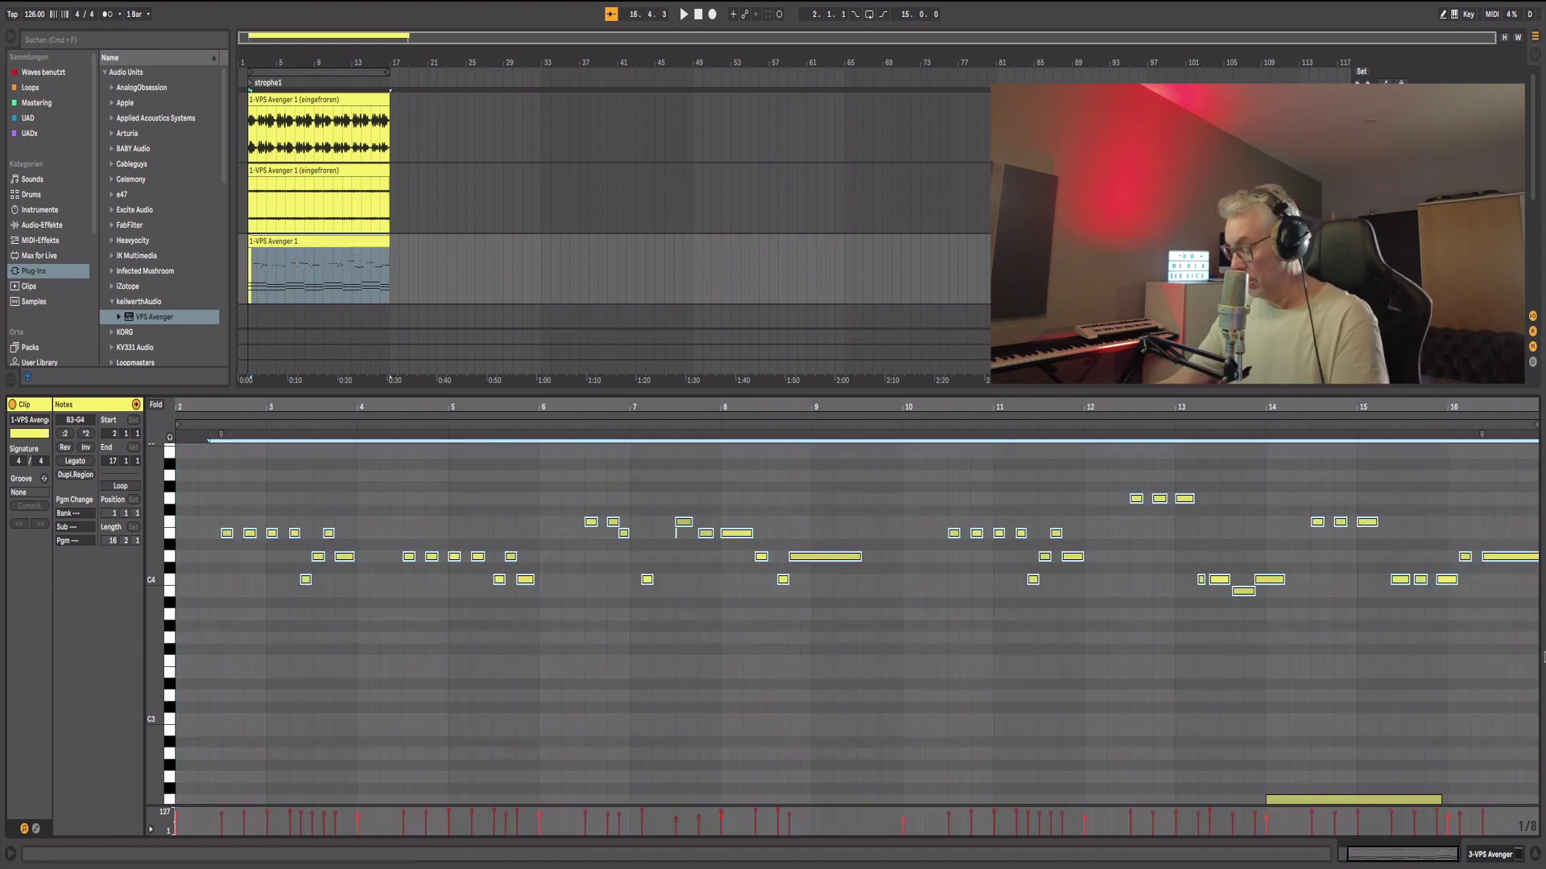
{"action": "left_click_drag", "start_coordinate": [1542, 655], "coordinate": [1539, 654]}
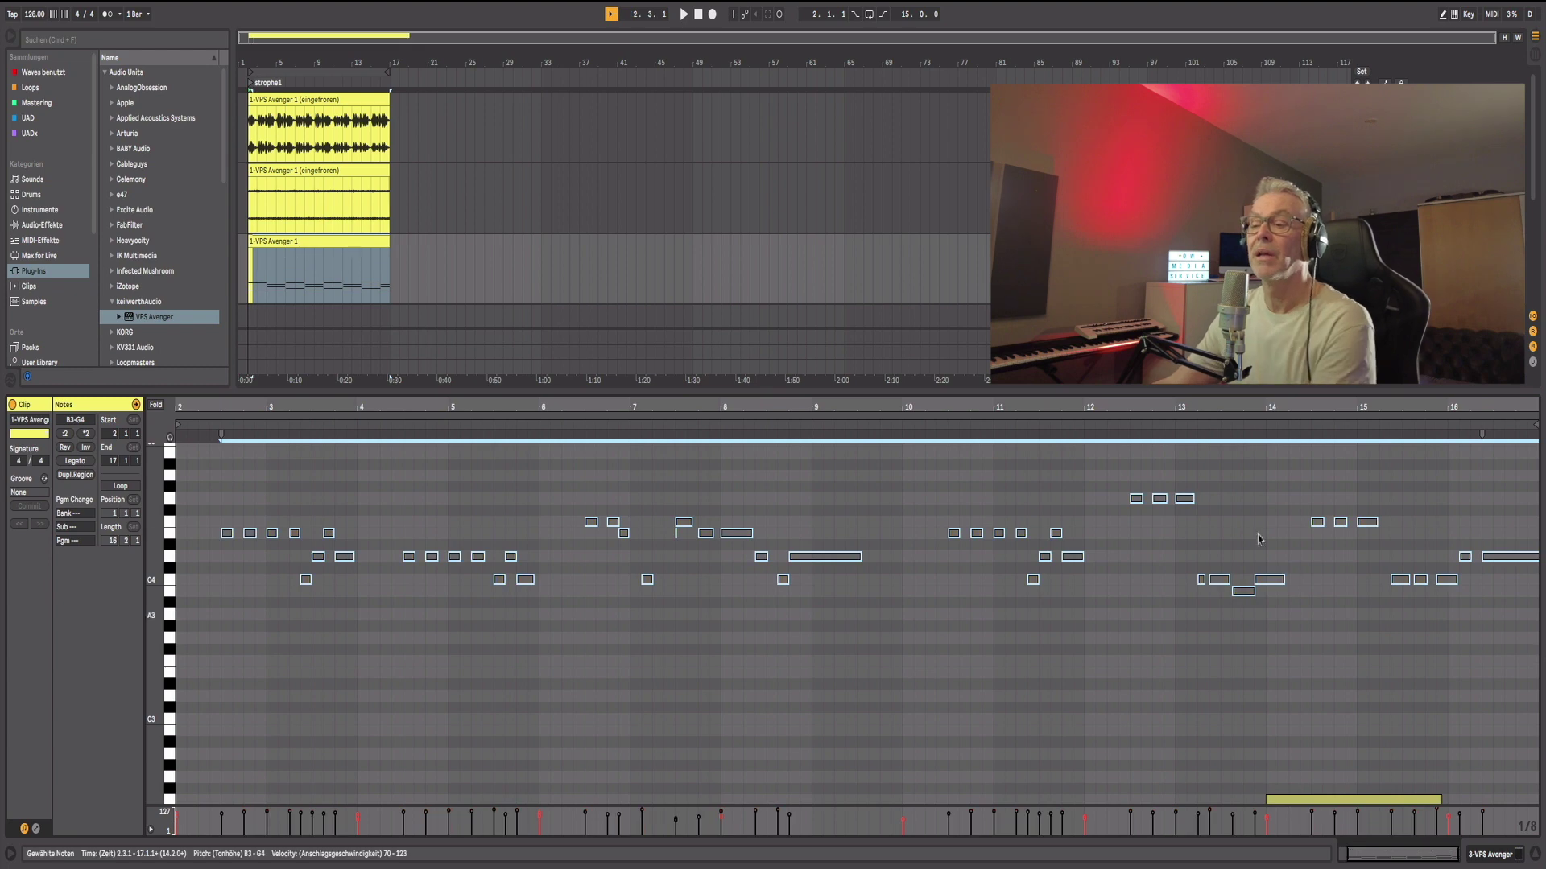
Step: Load the MU Italian Funk Guitar 1 preset from Italo Disco 3 in the third track's VPS Avenger and audition it
{"action": "left_click", "coordinate": [480, 304]}
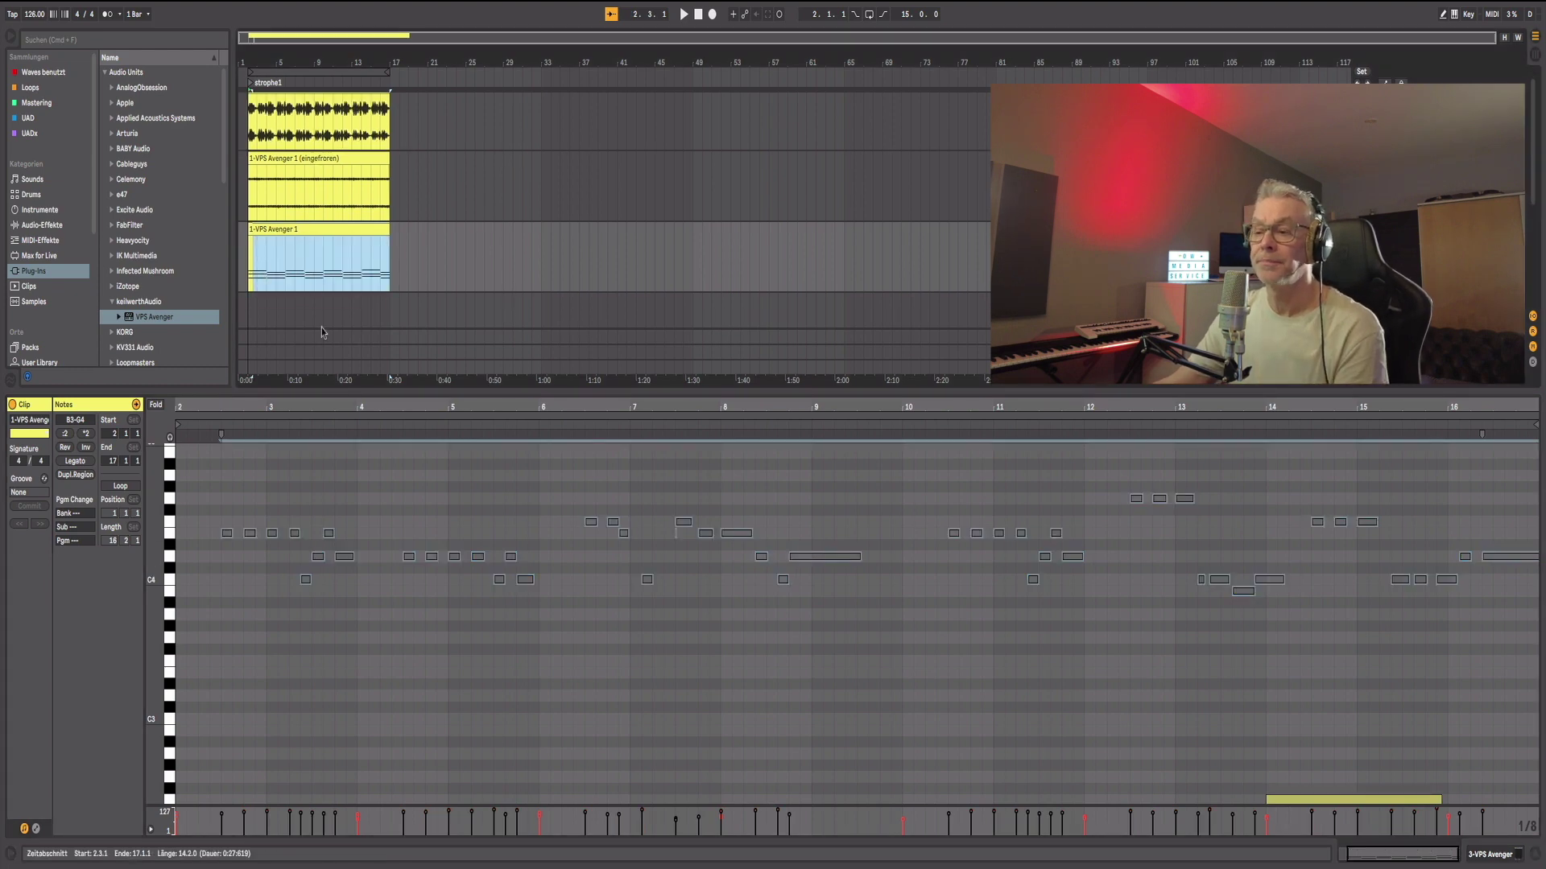
{"action": "scroll", "coordinate": [862, 215], "scroll_direction": "down", "scroll_amount": 3}
{"action": "key", "text": "shift+Tab"}
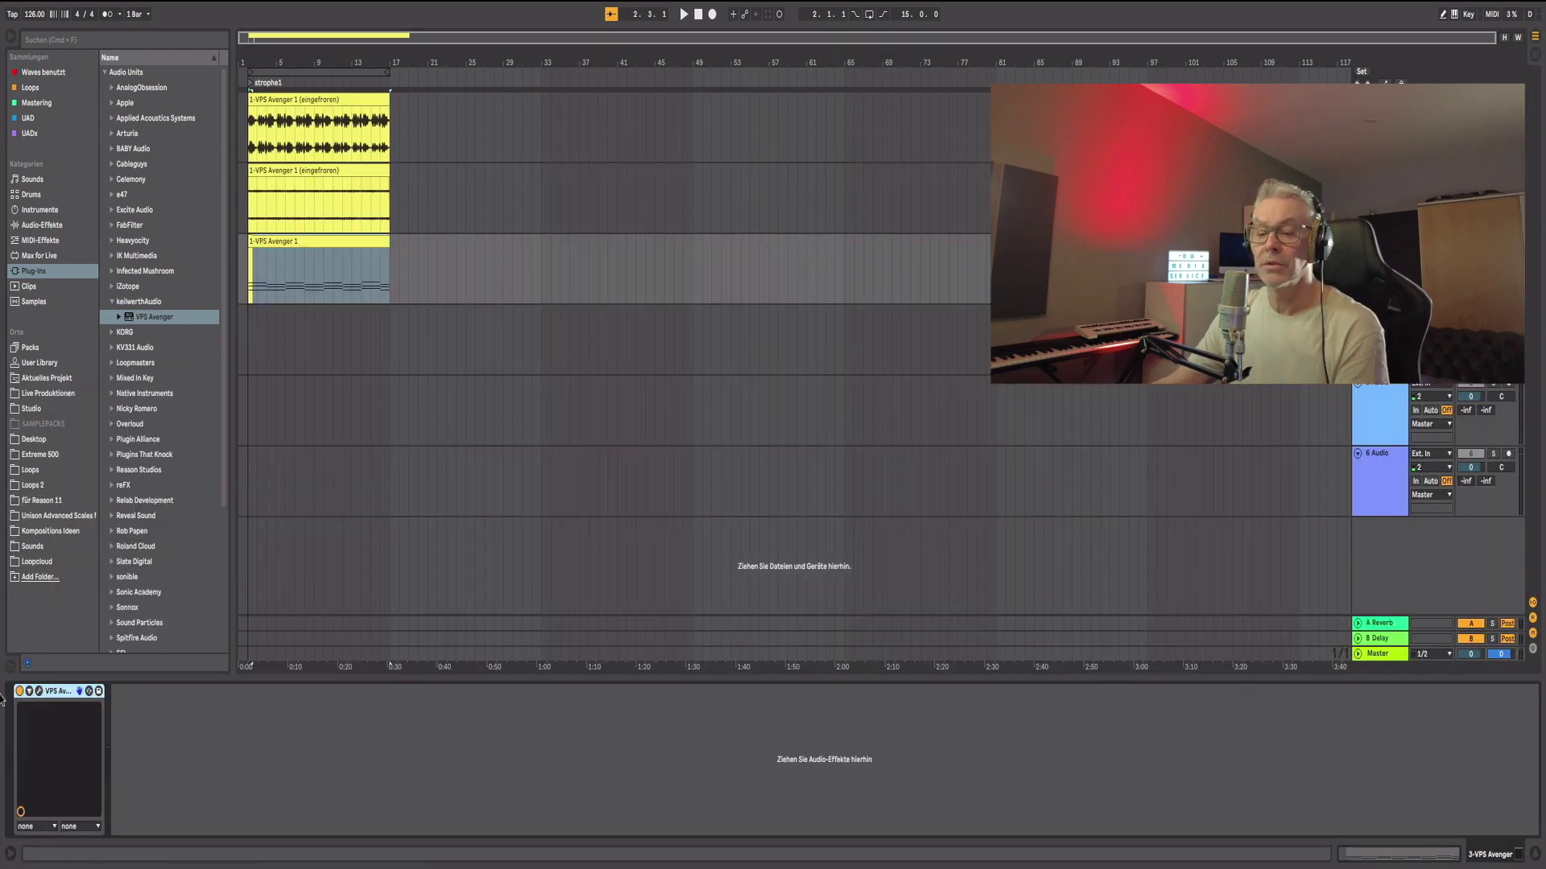
{"action": "left_click", "coordinate": [37, 691]}
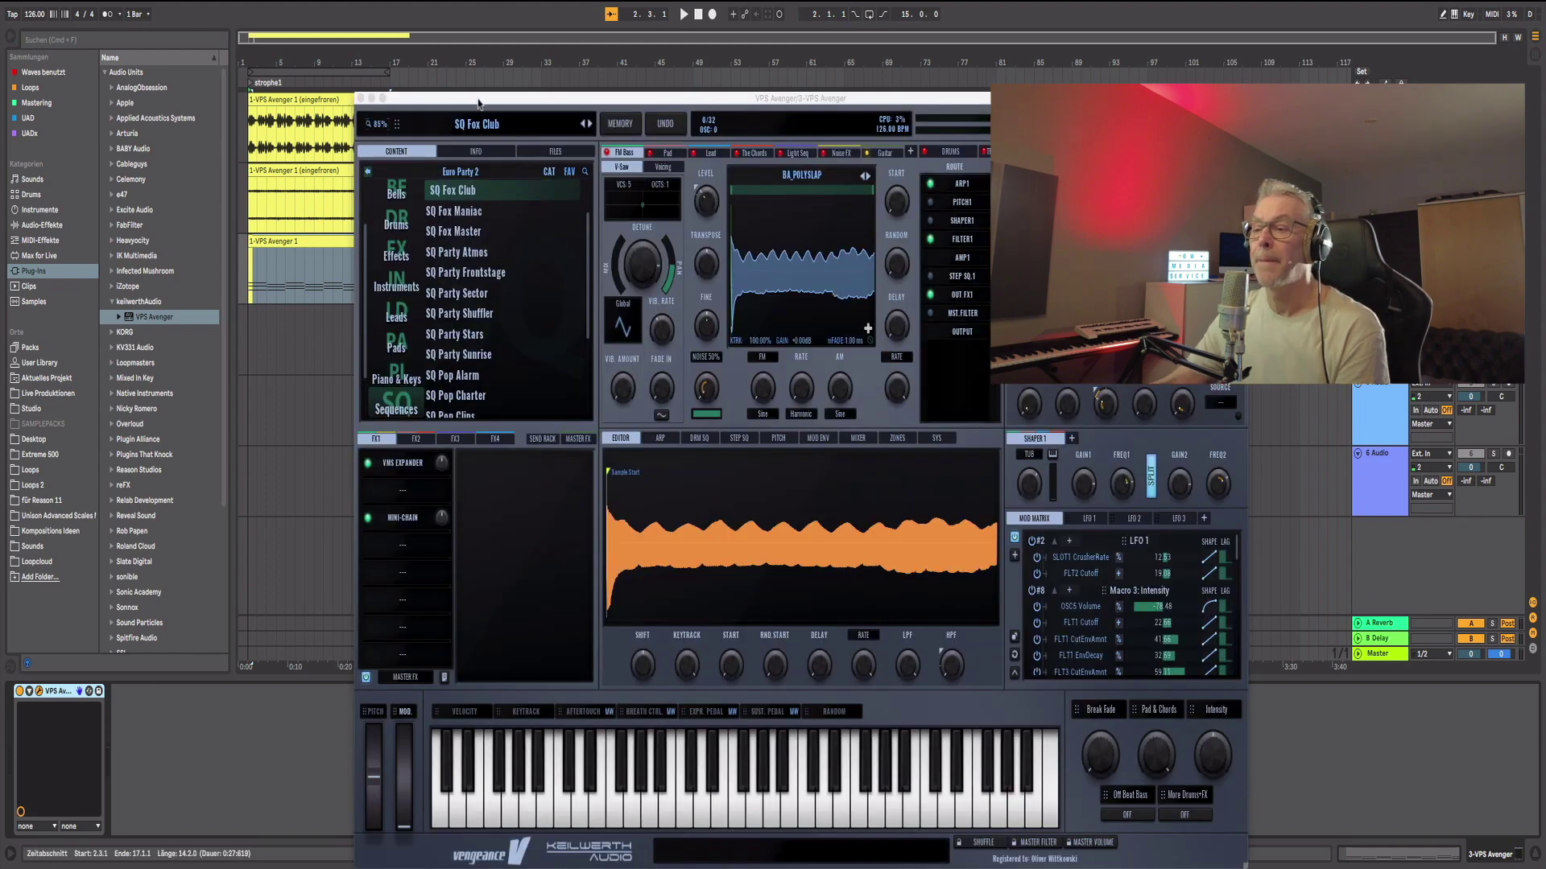
{"action": "left_click_drag", "start_coordinate": [478, 103], "coordinate": [458, 103]}
{"action": "left_click", "coordinate": [346, 170]}
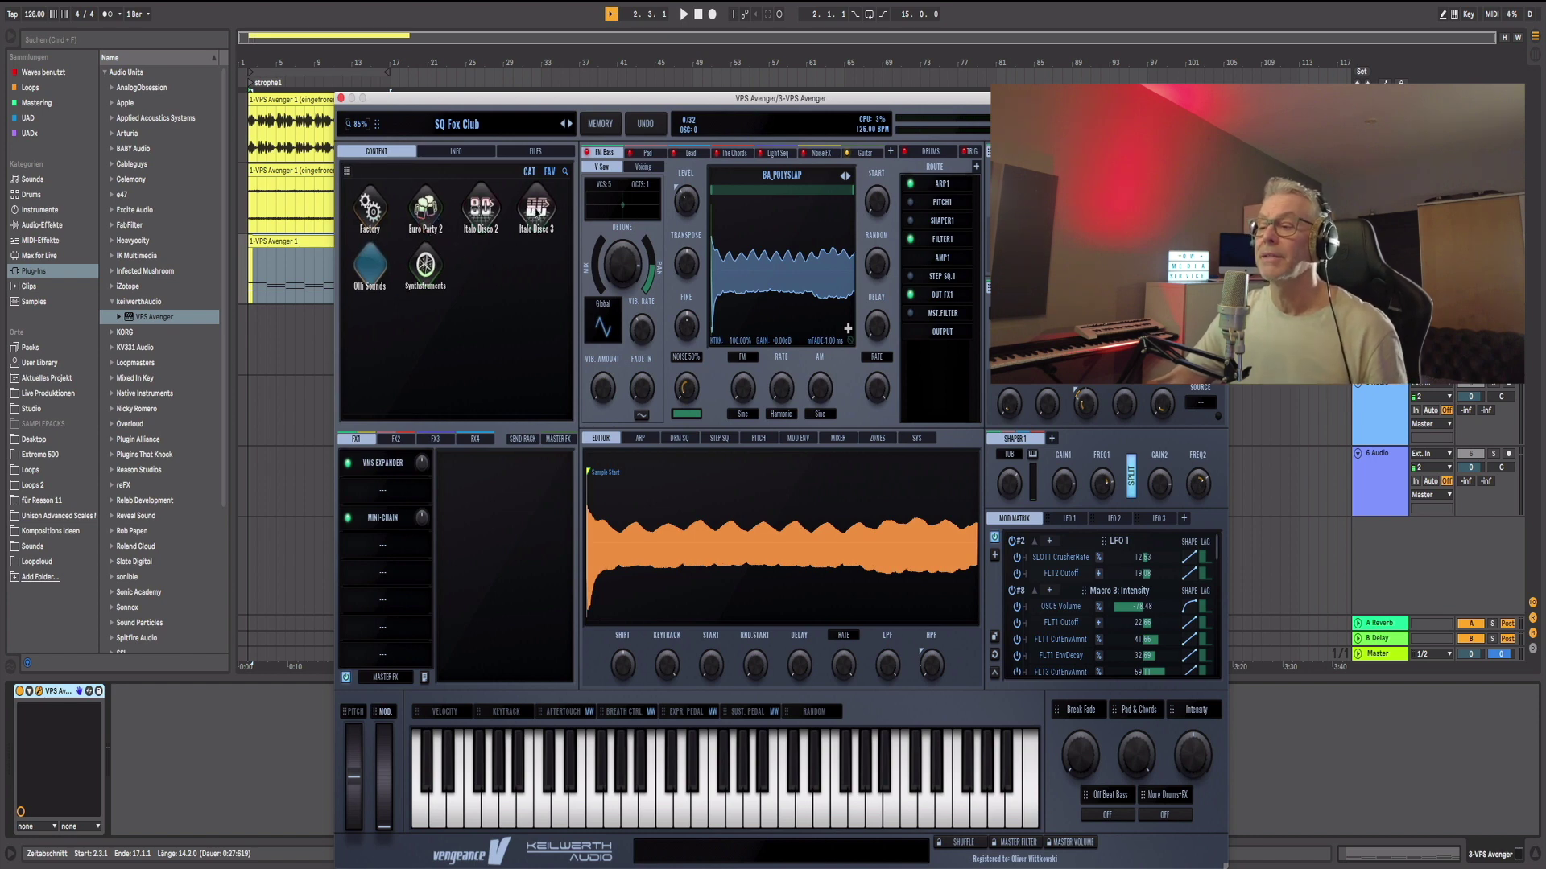
{"action": "left_click", "coordinate": [536, 207]}
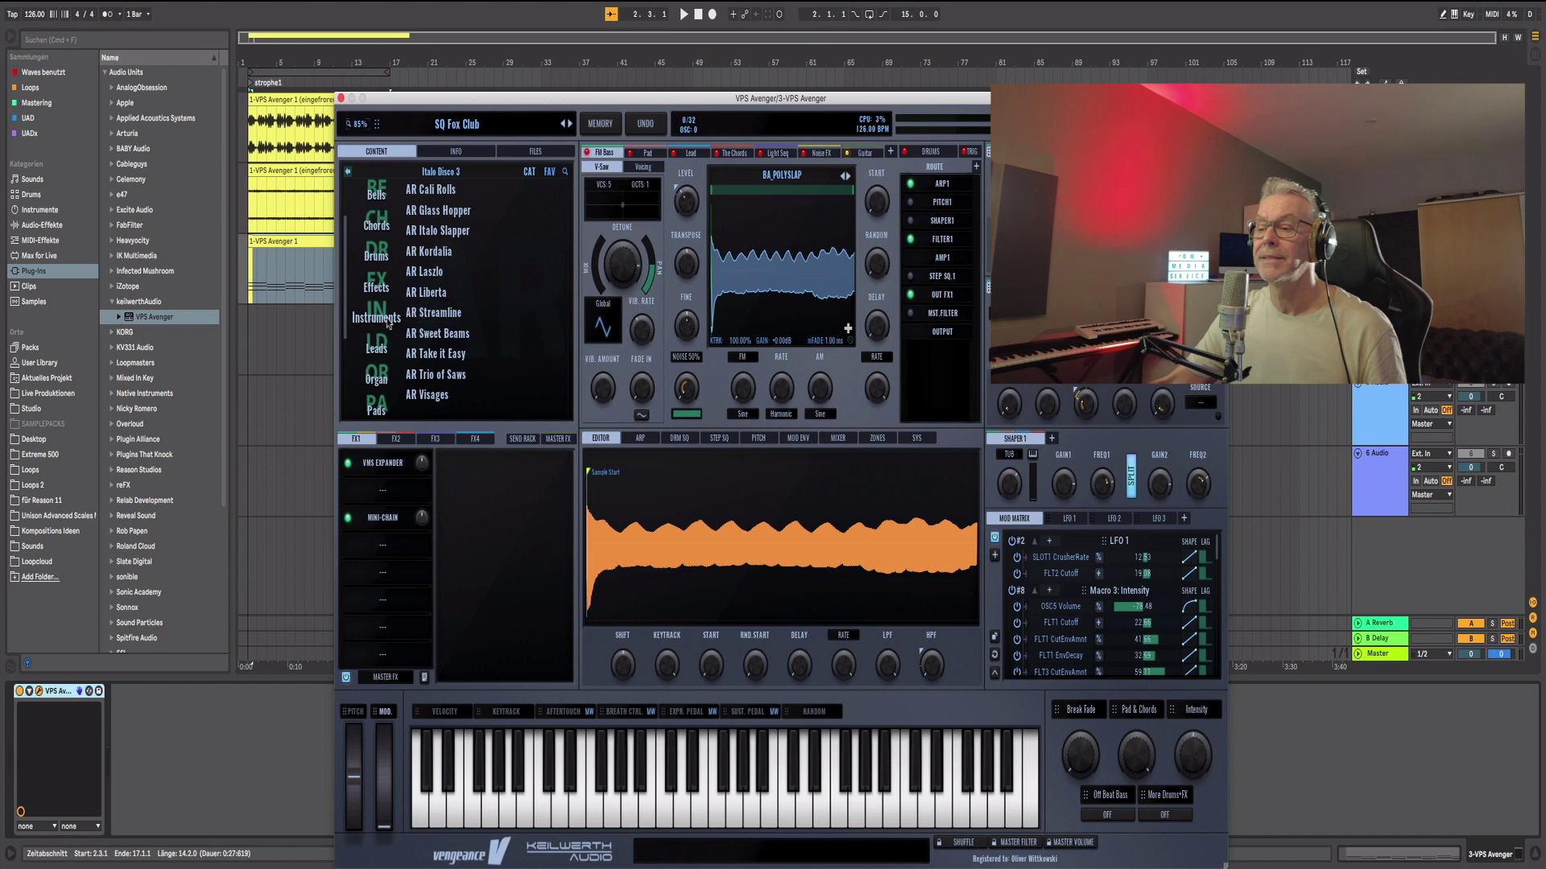
{"action": "scroll", "coordinate": [411, 330], "scroll_direction": "down", "scroll_amount": 10}
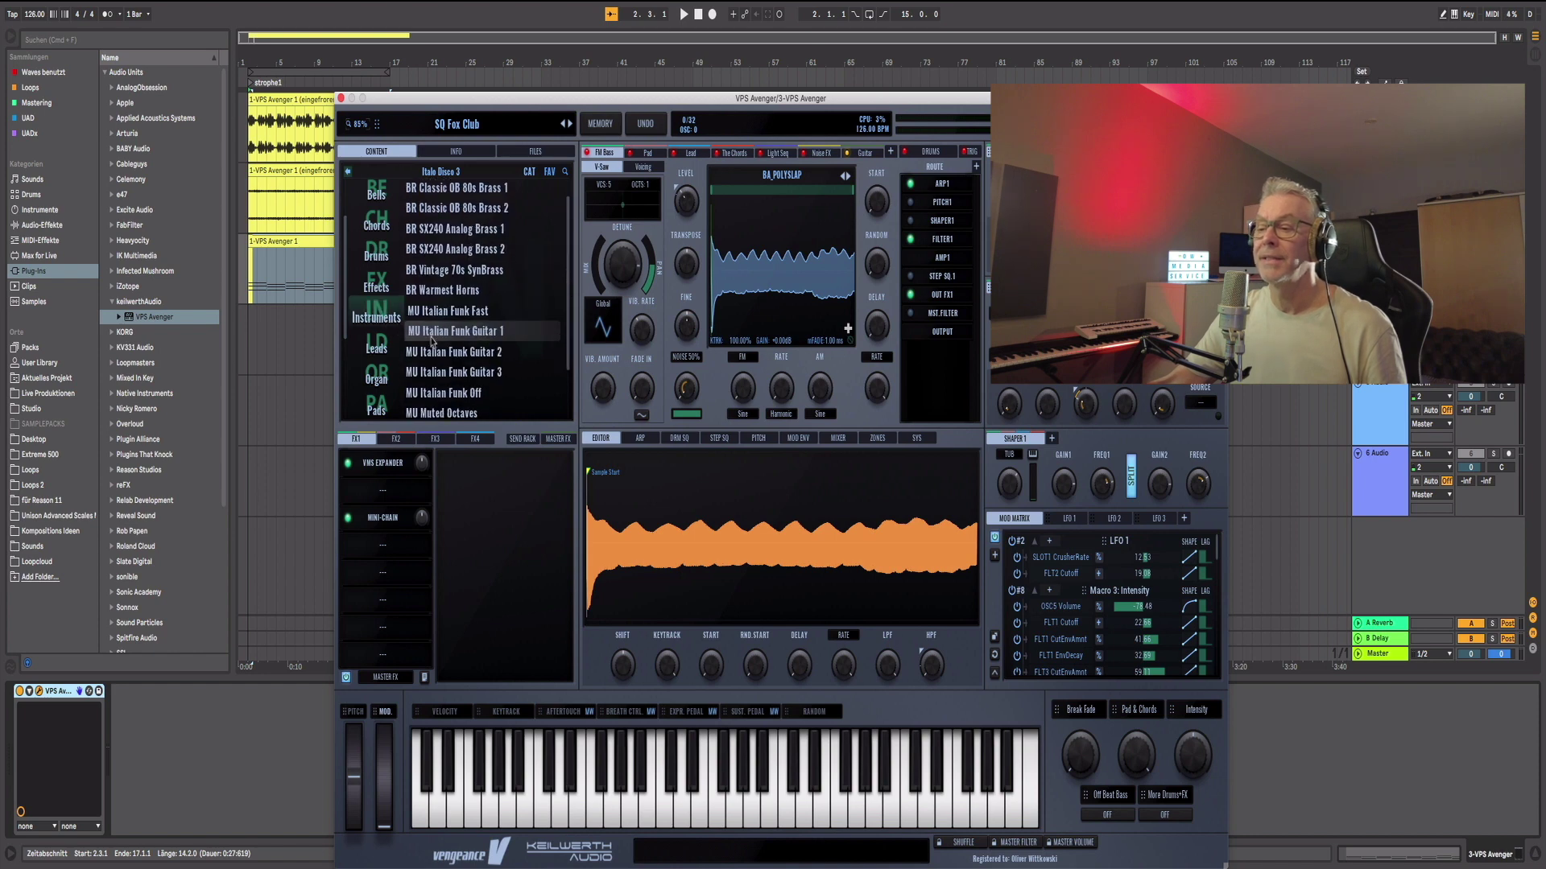
{"action": "left_click", "coordinate": [451, 335]}
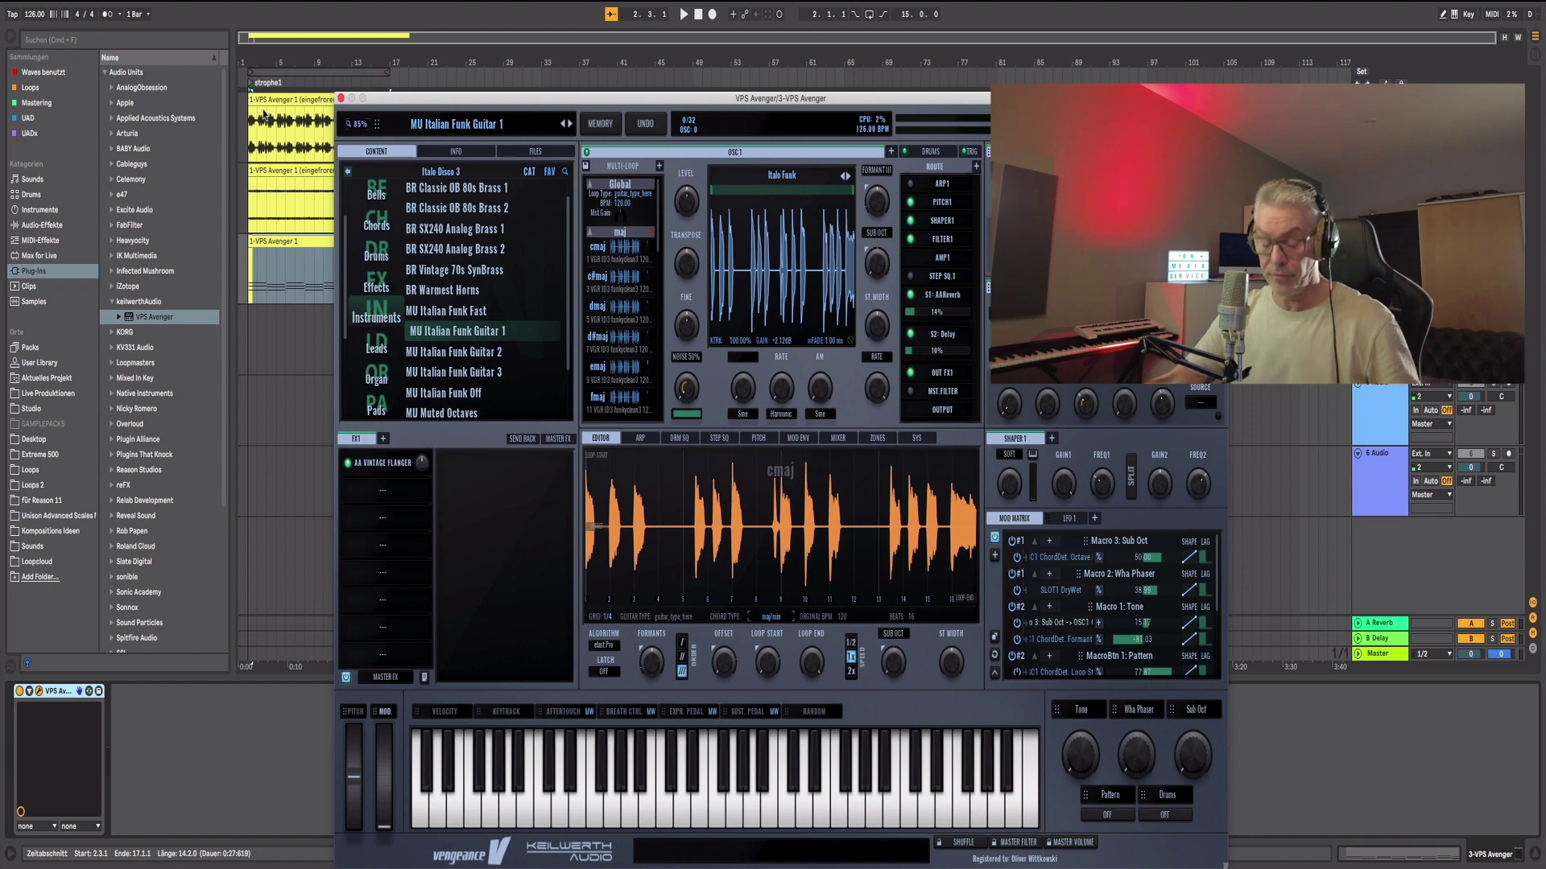
{"action": "key", "text": "space"}
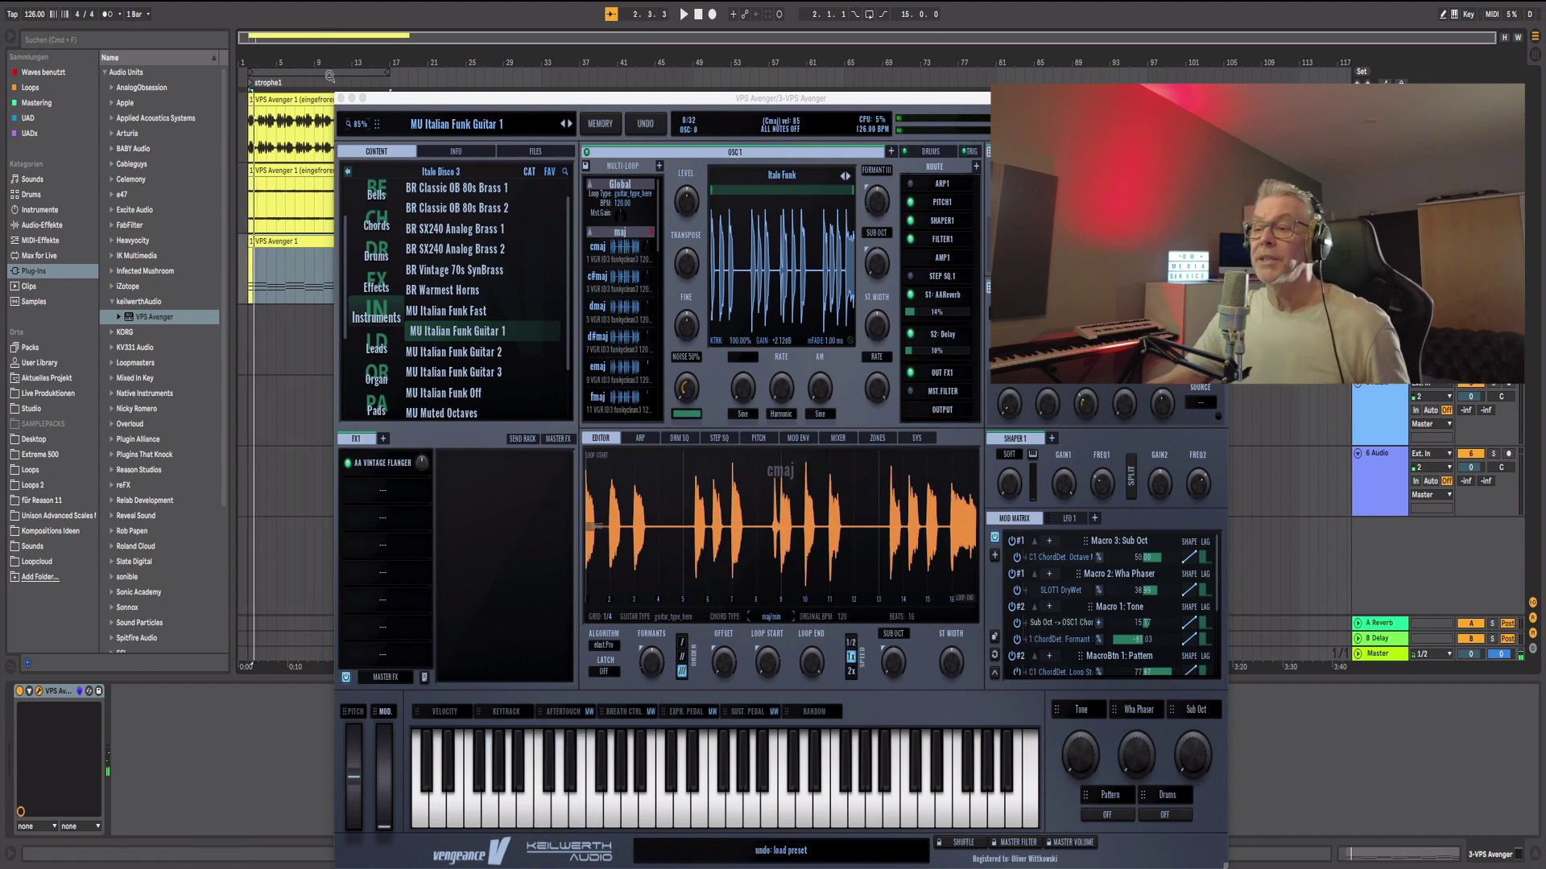
Step: Close the plugin window and duplicate the third track with its clip and VPS Avenger instrument
{"action": "left_click", "coordinate": [340, 98]}
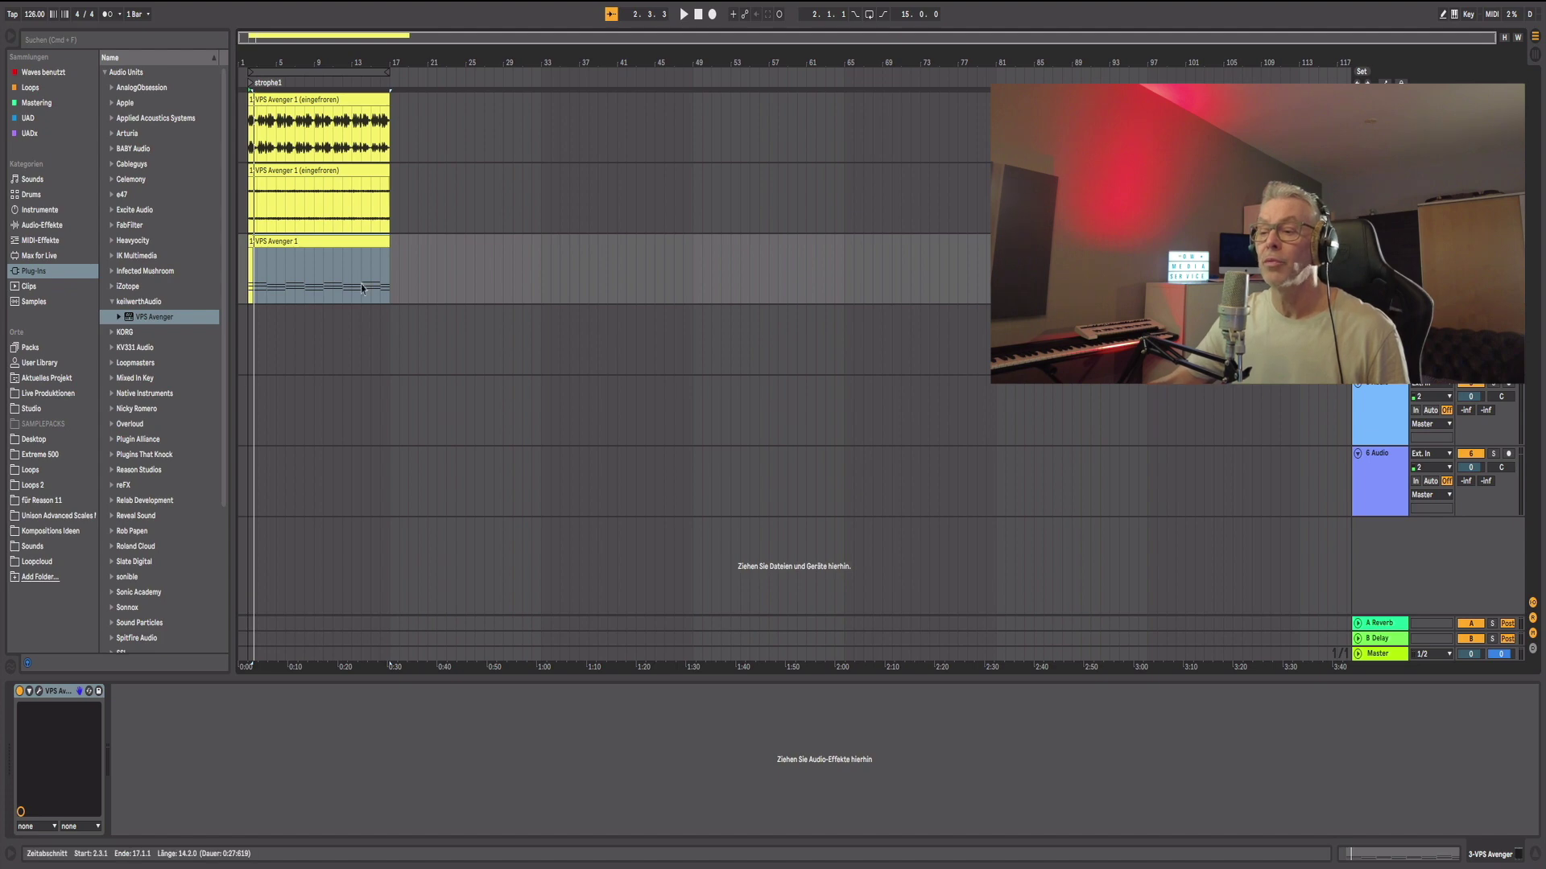
{"action": "right_click", "coordinate": [1369, 245]}
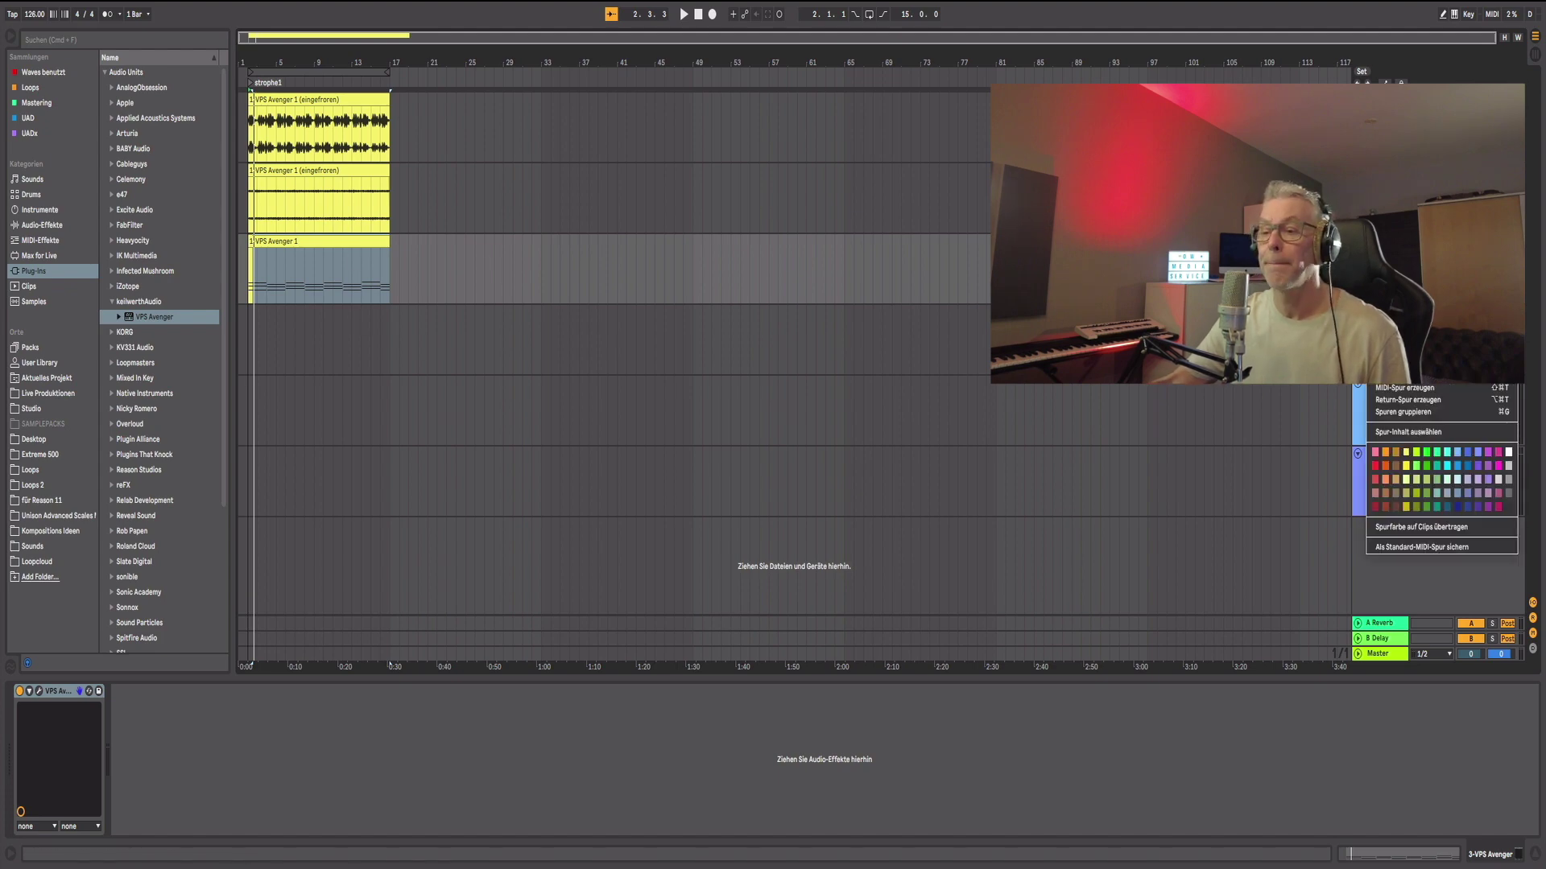
{"action": "key", "text": "super+d"}
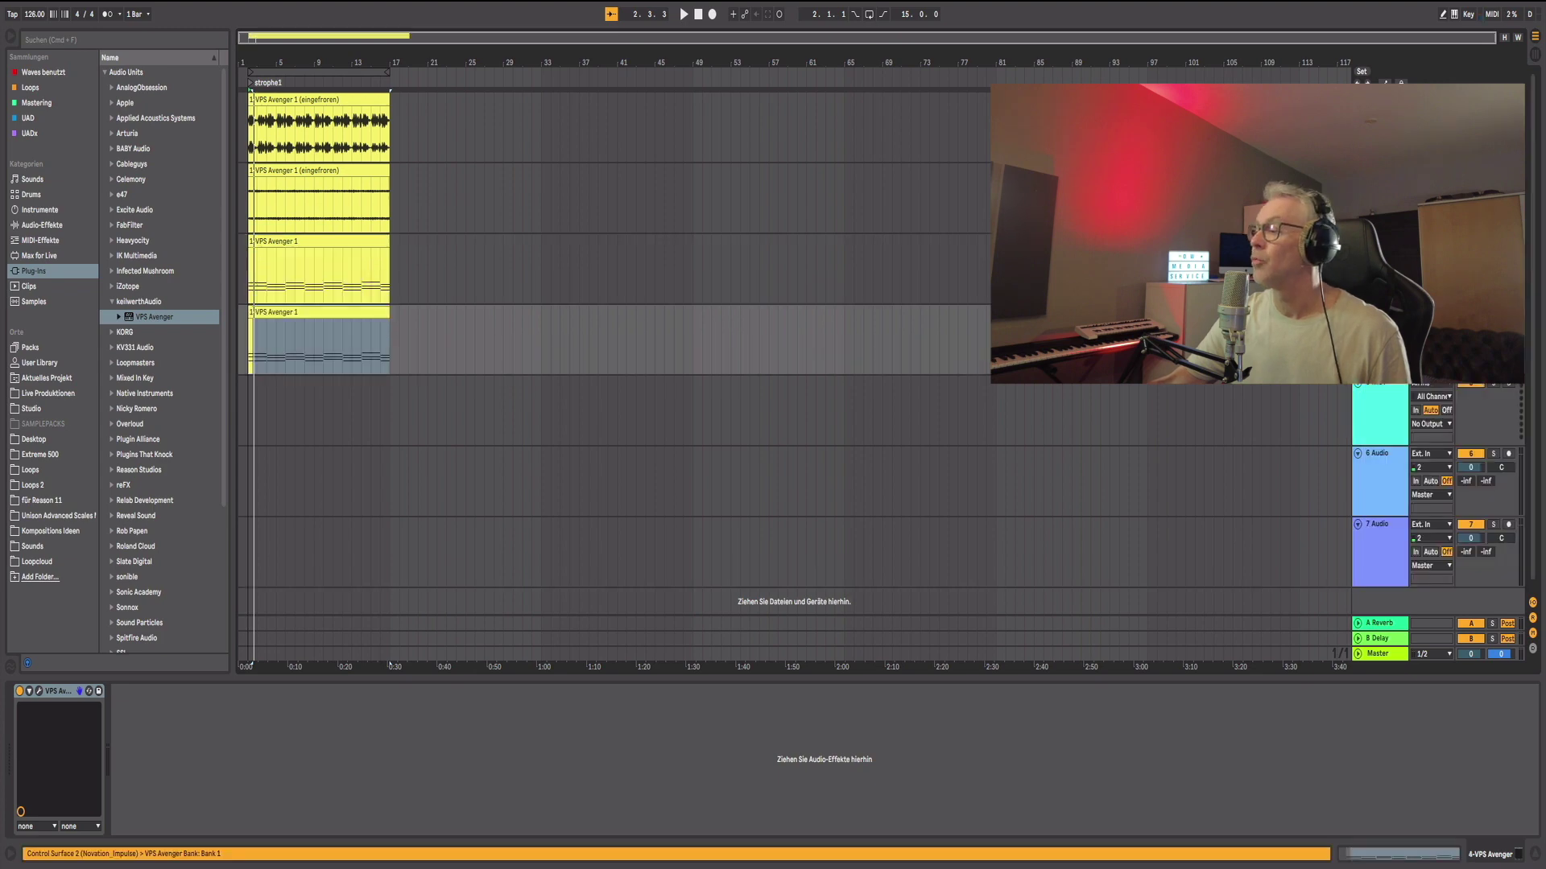
Step: Freeze and flatten the original guitar track into audio and delete its leftover decay clip after bar 17
{"action": "left_click", "coordinate": [685, 269]}
{"action": "right_click", "coordinate": [1396, 257]}
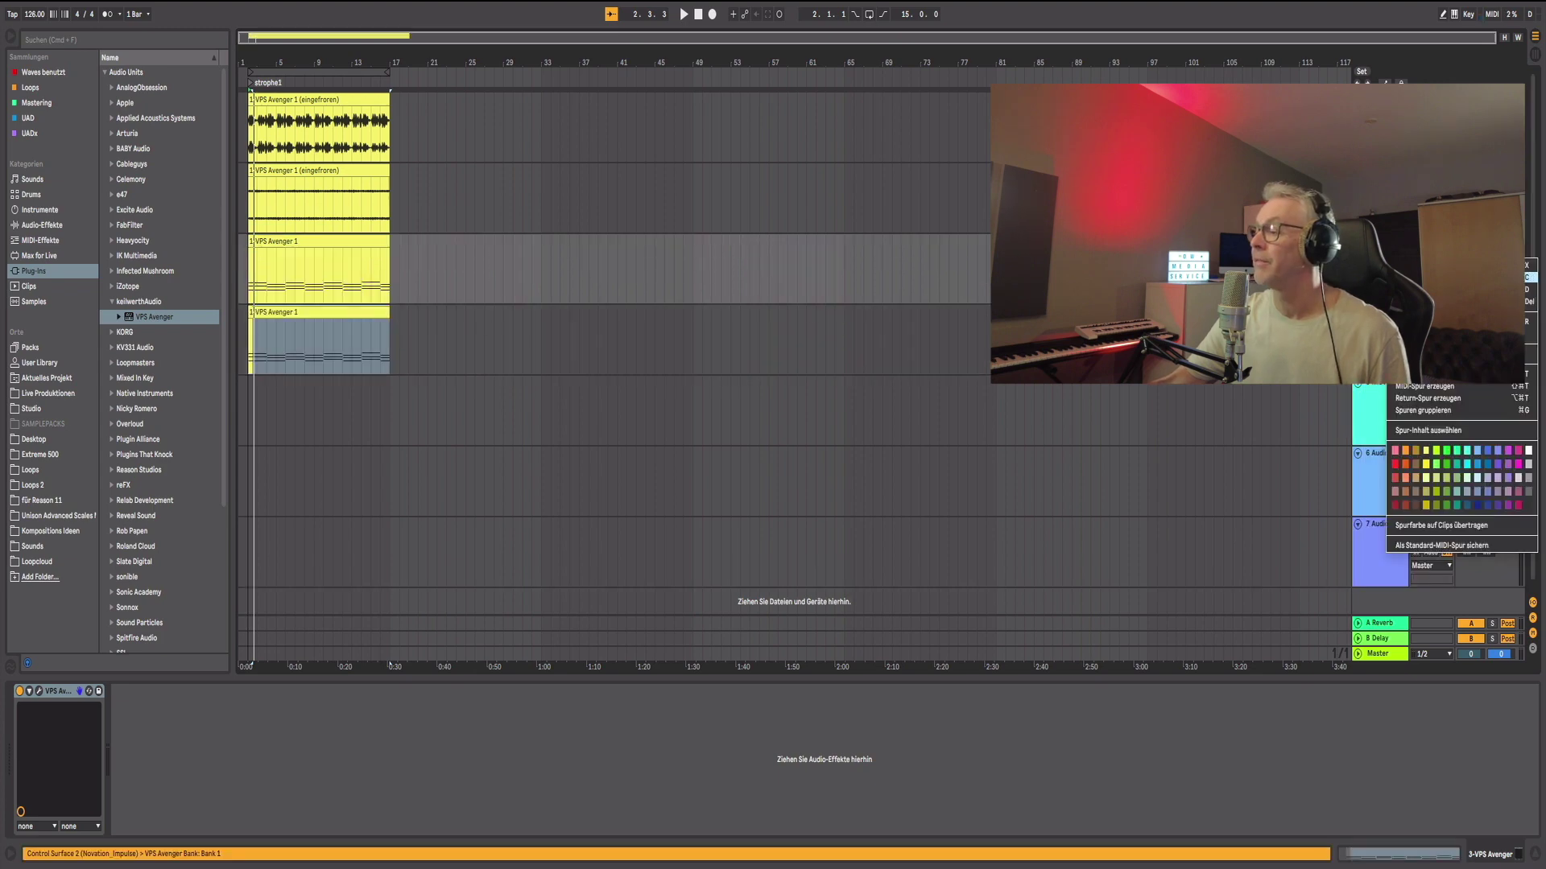
{"action": "left_click", "coordinate": [1441, 352]}
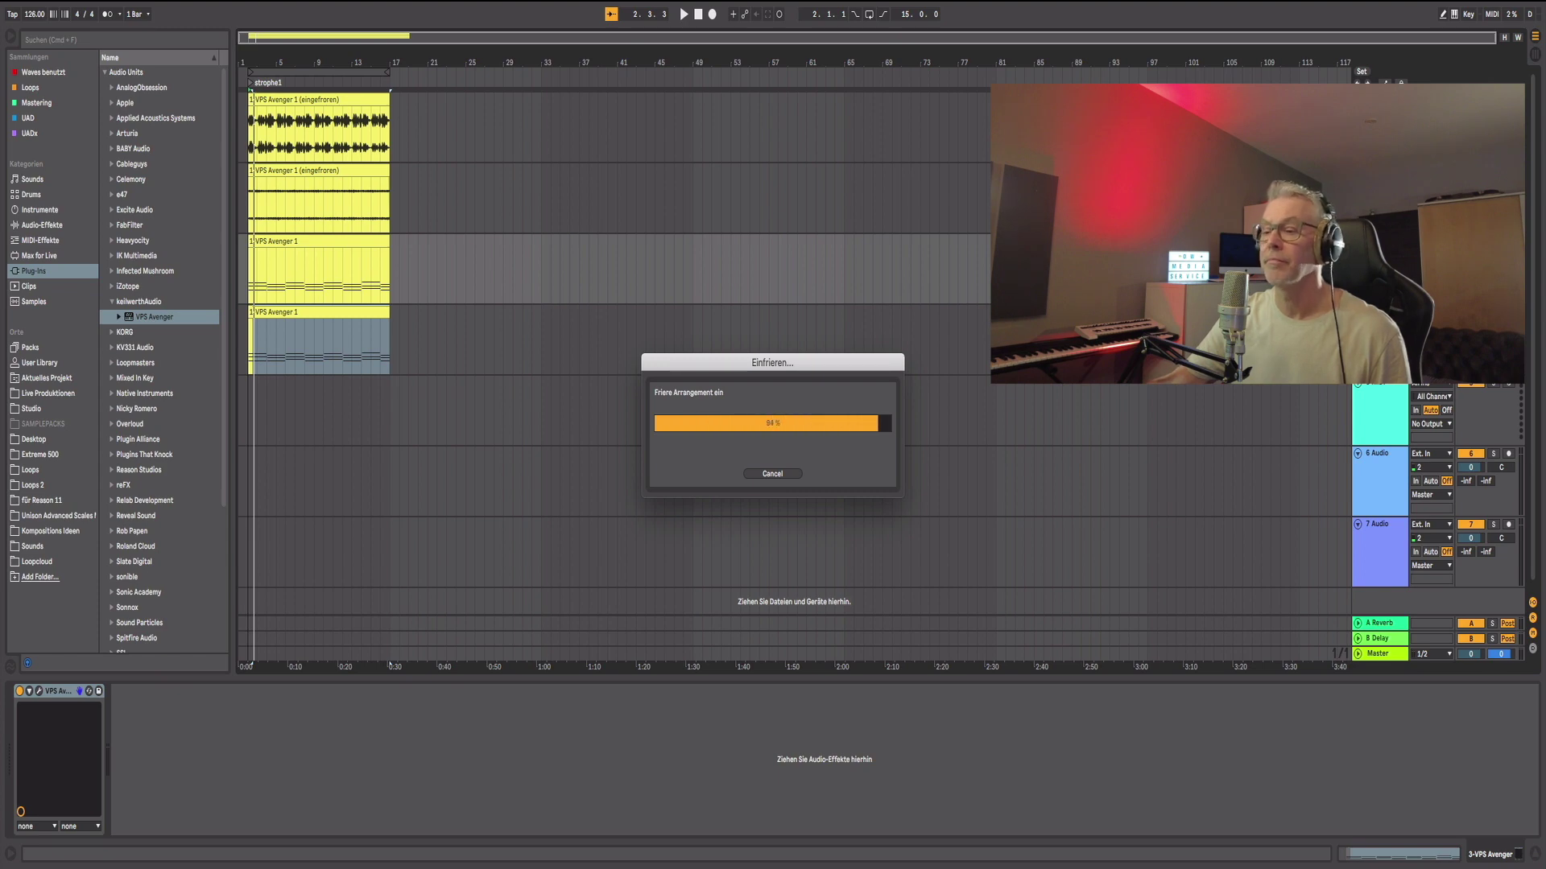
{"action": "right_click", "coordinate": [1379, 256]}
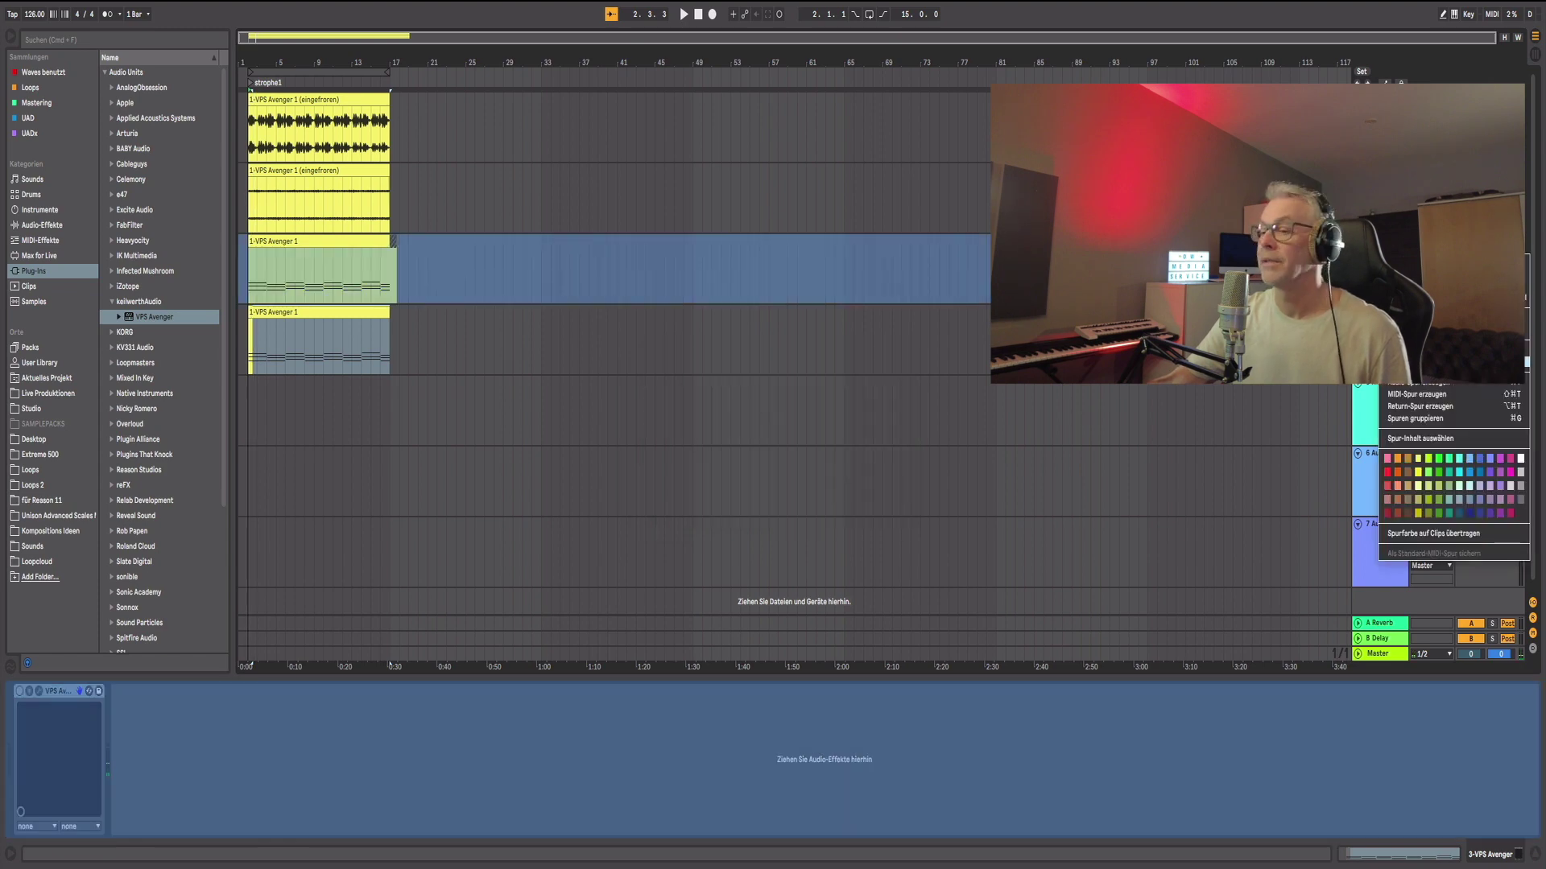
{"action": "left_click", "coordinate": [1441, 365]}
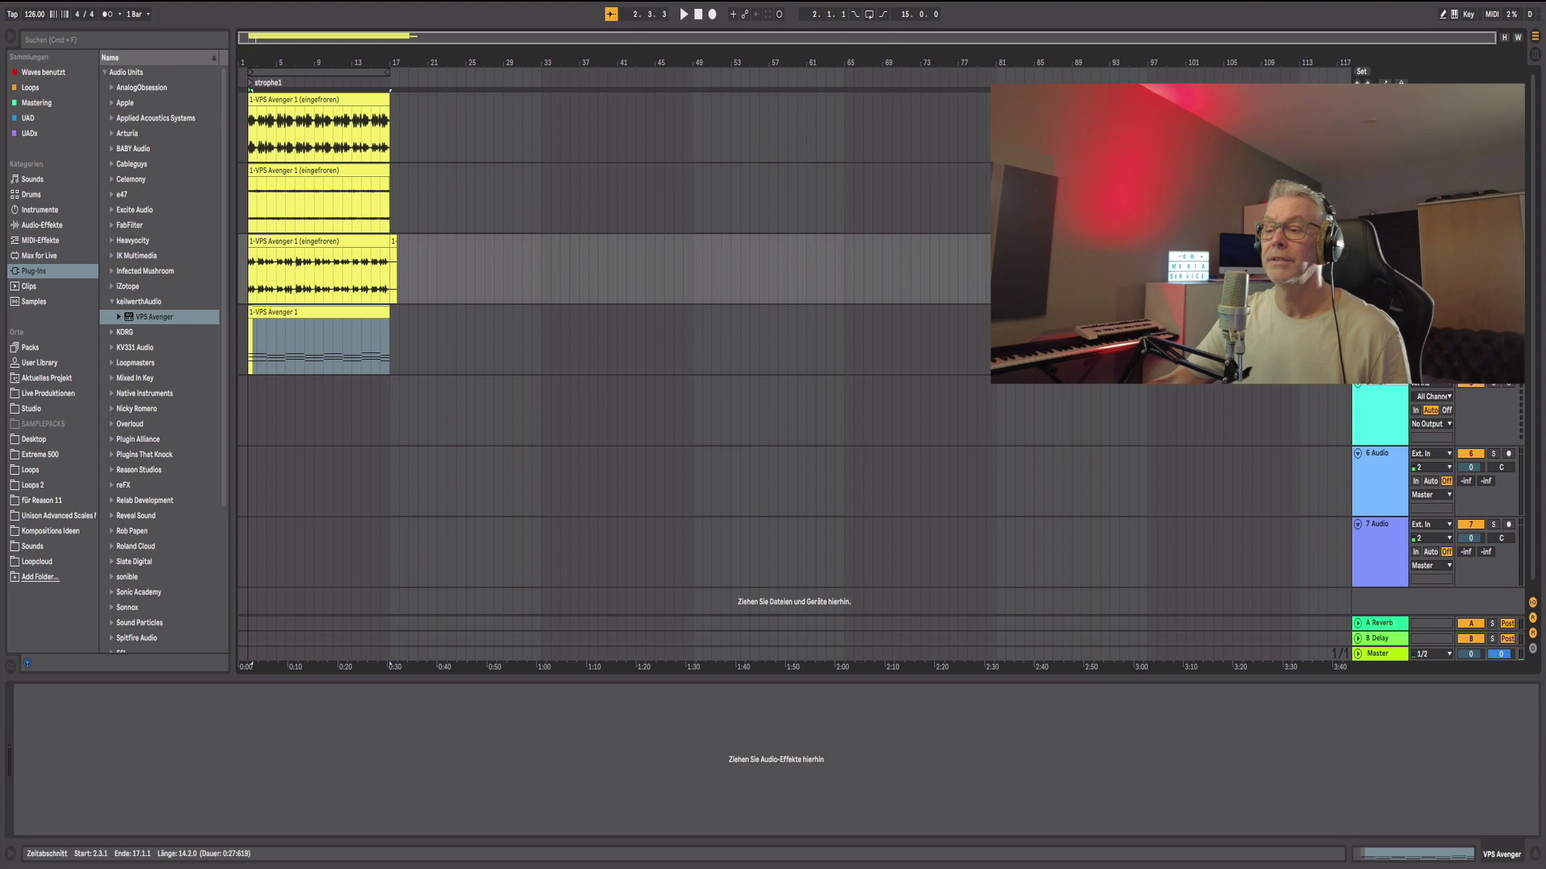
{"action": "left_click", "coordinate": [389, 253]}
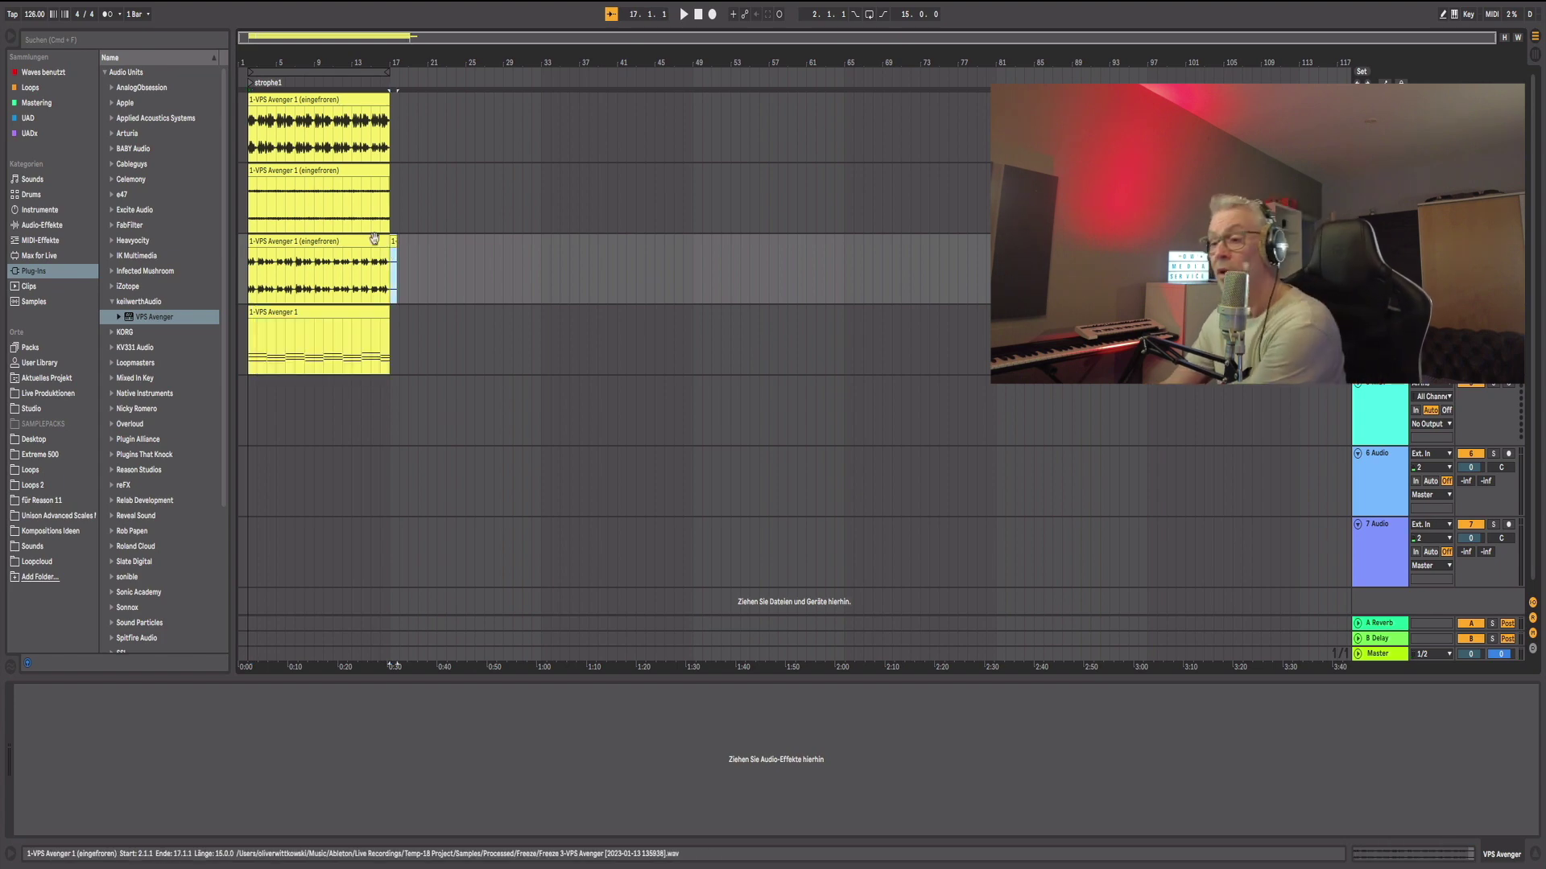
{"action": "left_click", "coordinate": [456, 287]}
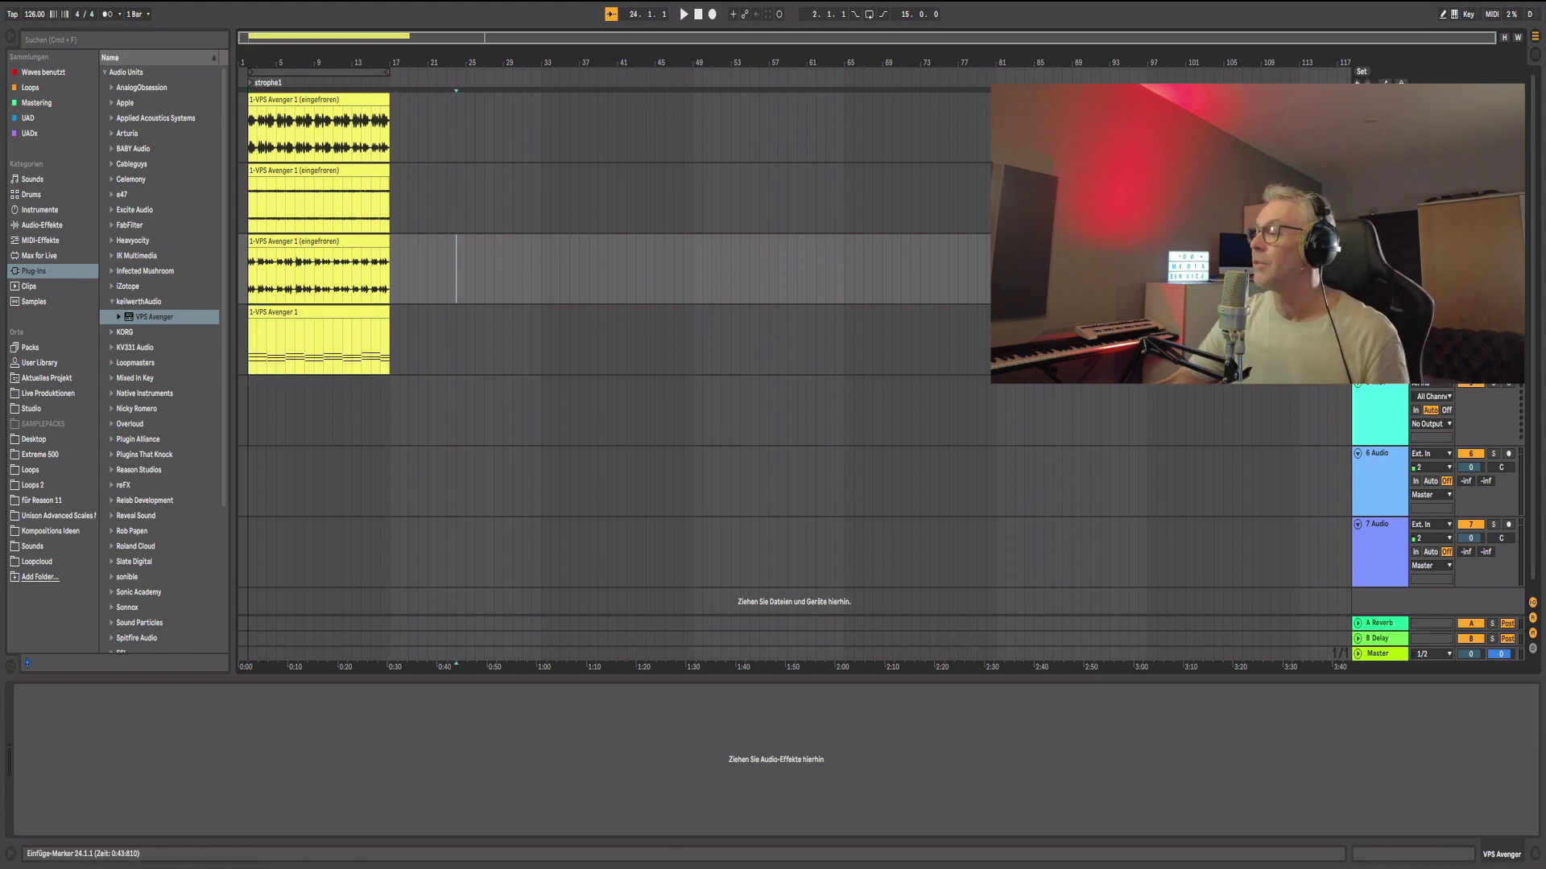
Step: Load the SQ Party Sunrise sequence preset from Euro Party 2 in the fourth track's VPS Avenger
{"action": "key", "text": "Down"}
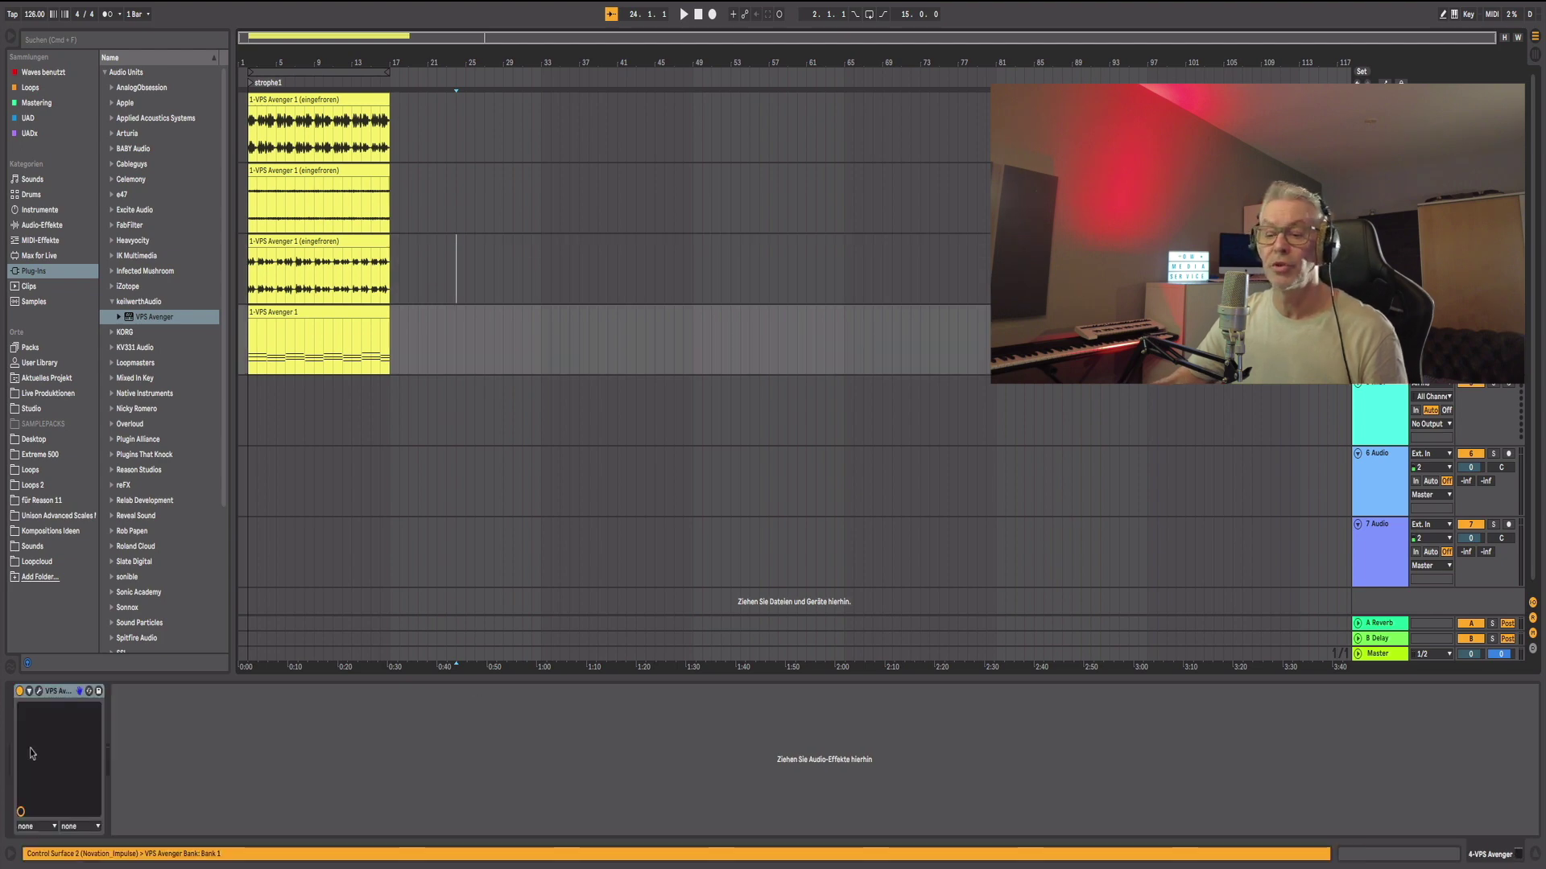
{"action": "left_click", "coordinate": [39, 692]}
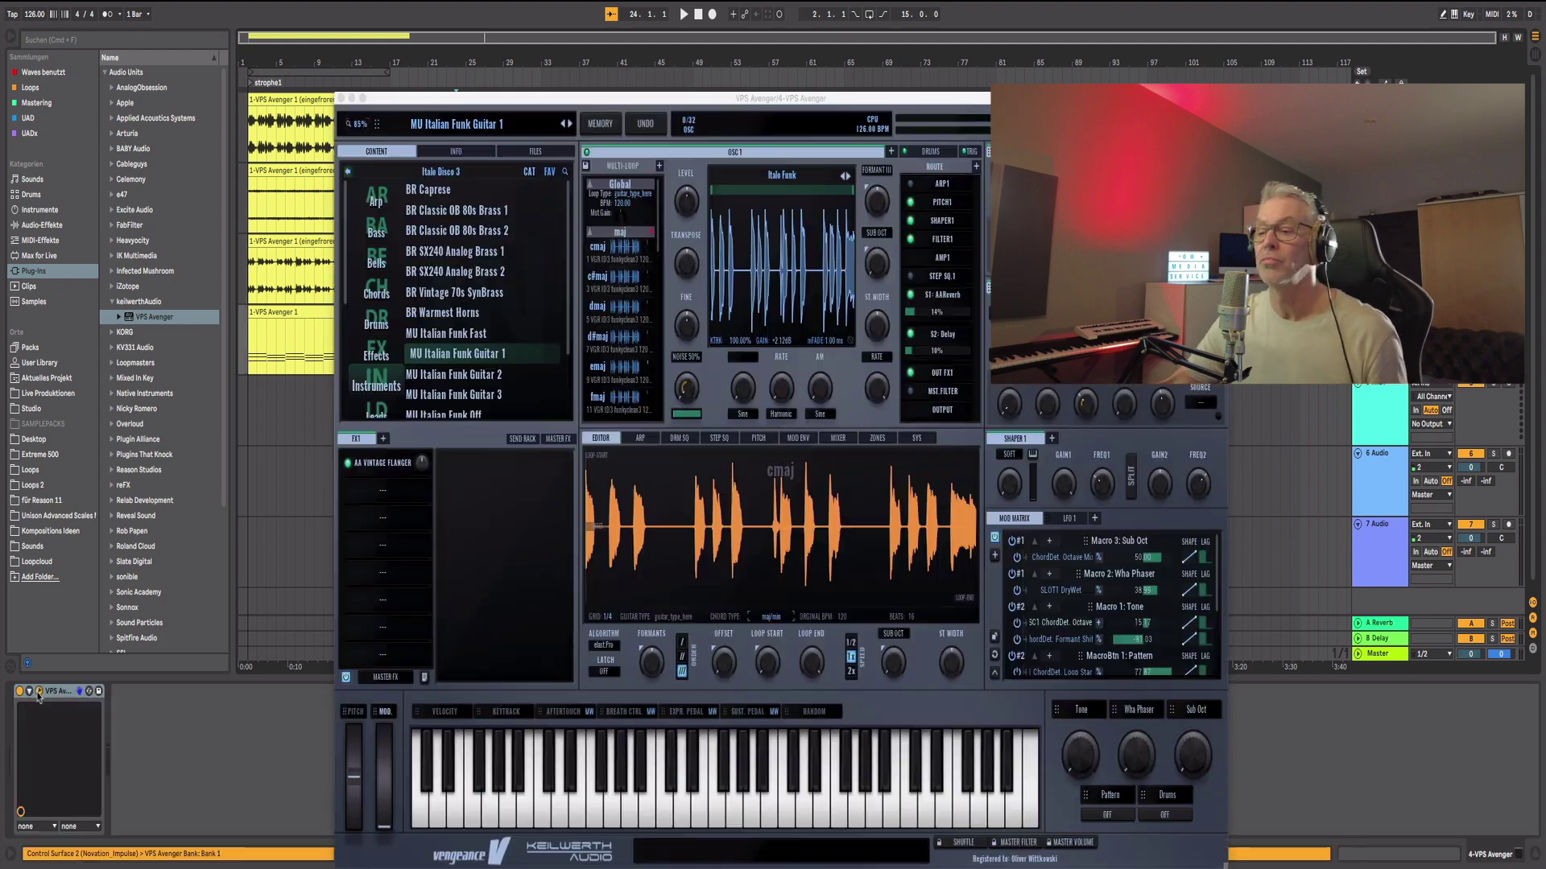
{"action": "left_click", "coordinate": [349, 168]}
{"action": "left_click", "coordinate": [422, 217]}
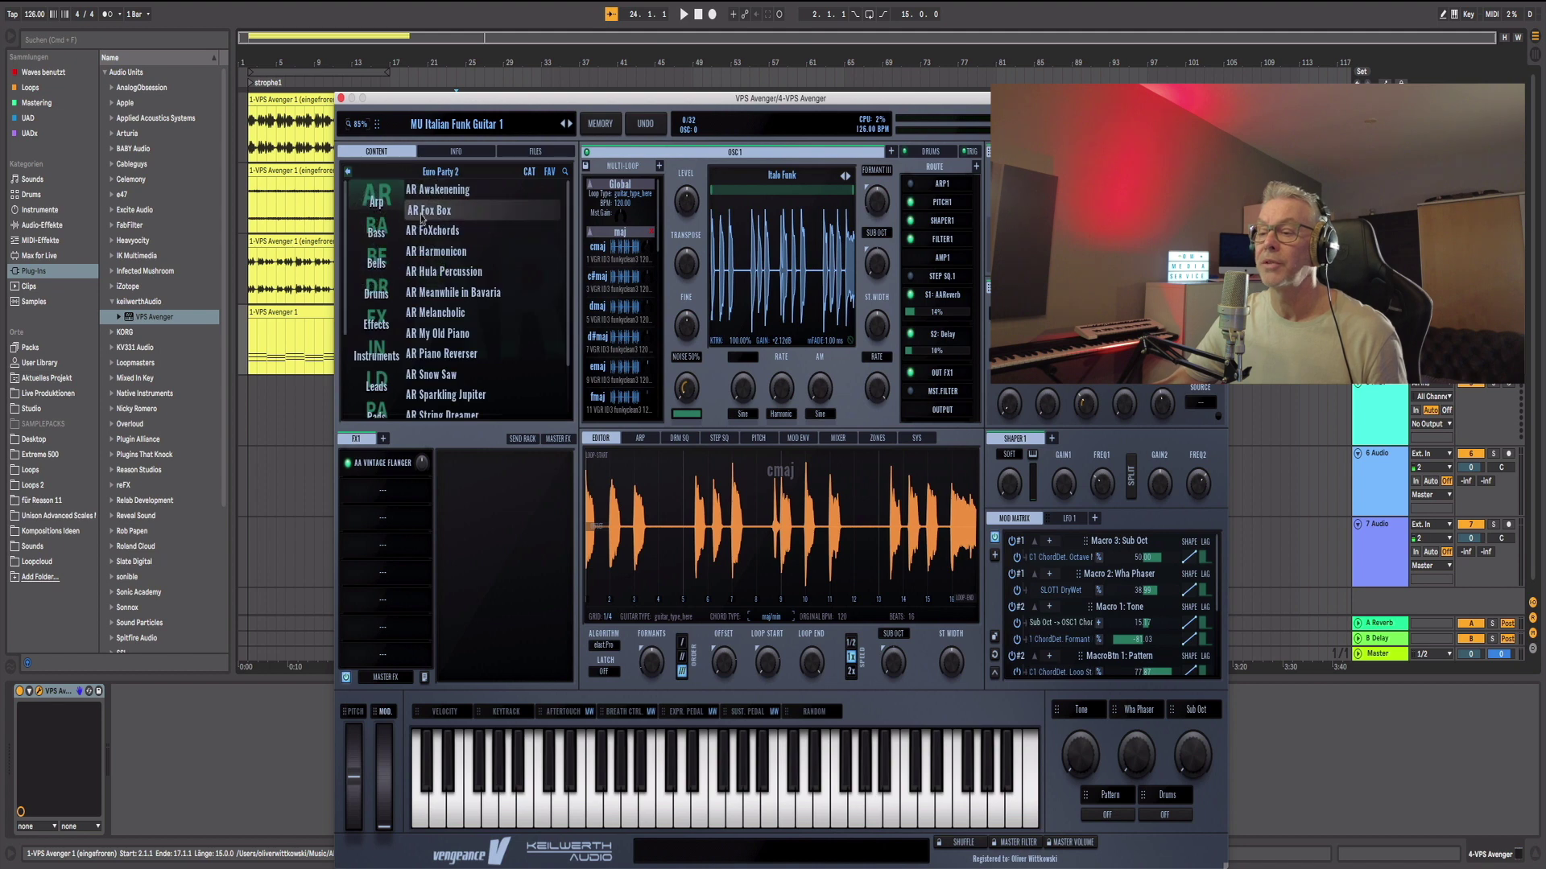
{"action": "scroll", "coordinate": [385, 395], "scroll_direction": "down", "scroll_amount": 5}
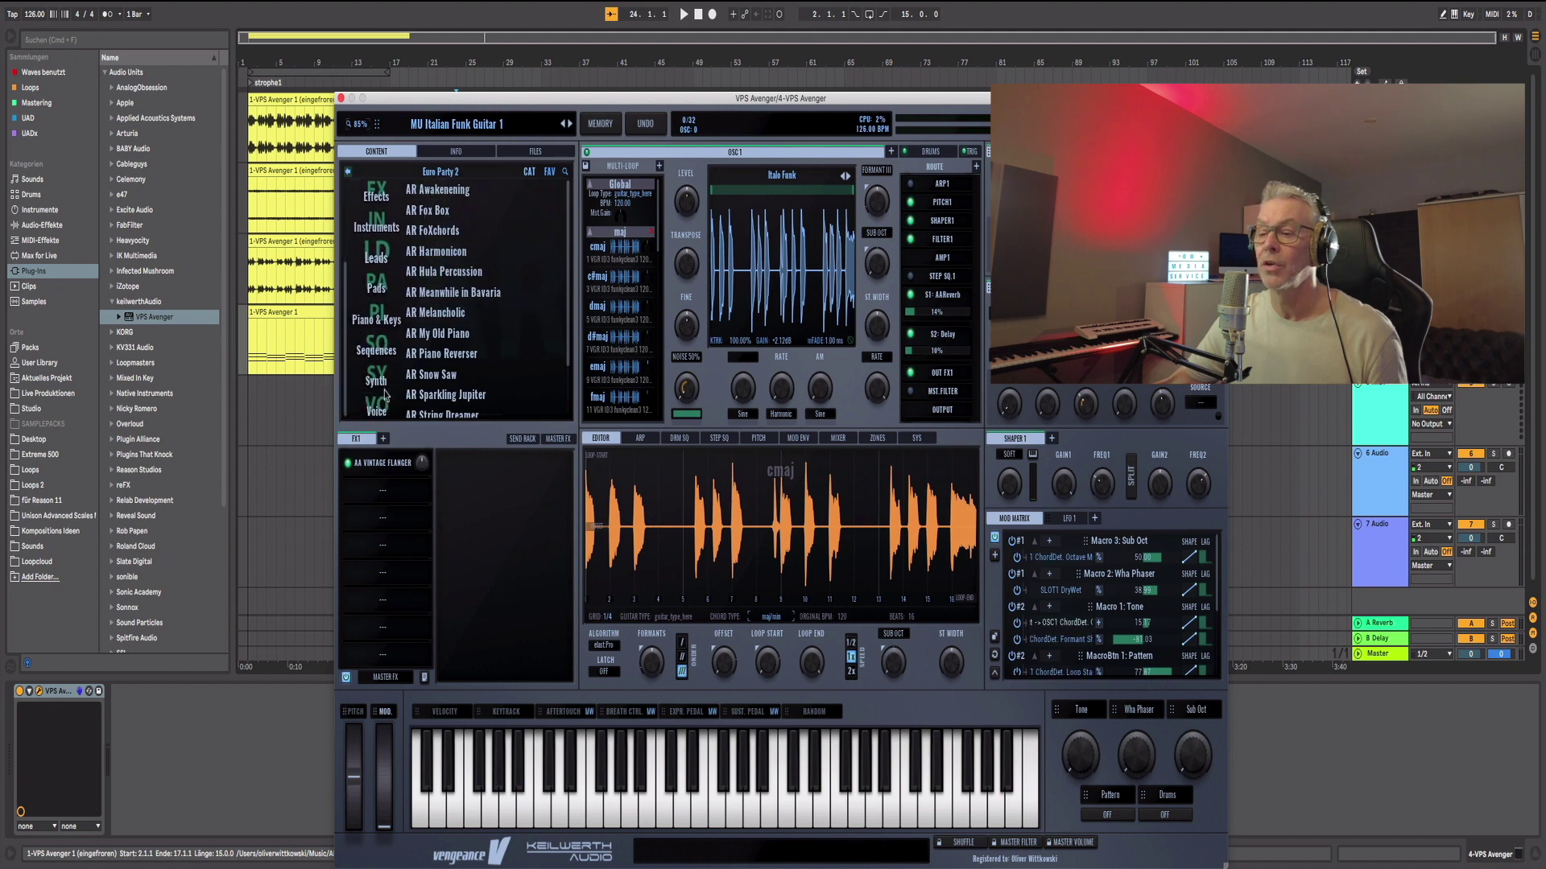
{"action": "left_click", "coordinate": [383, 388]}
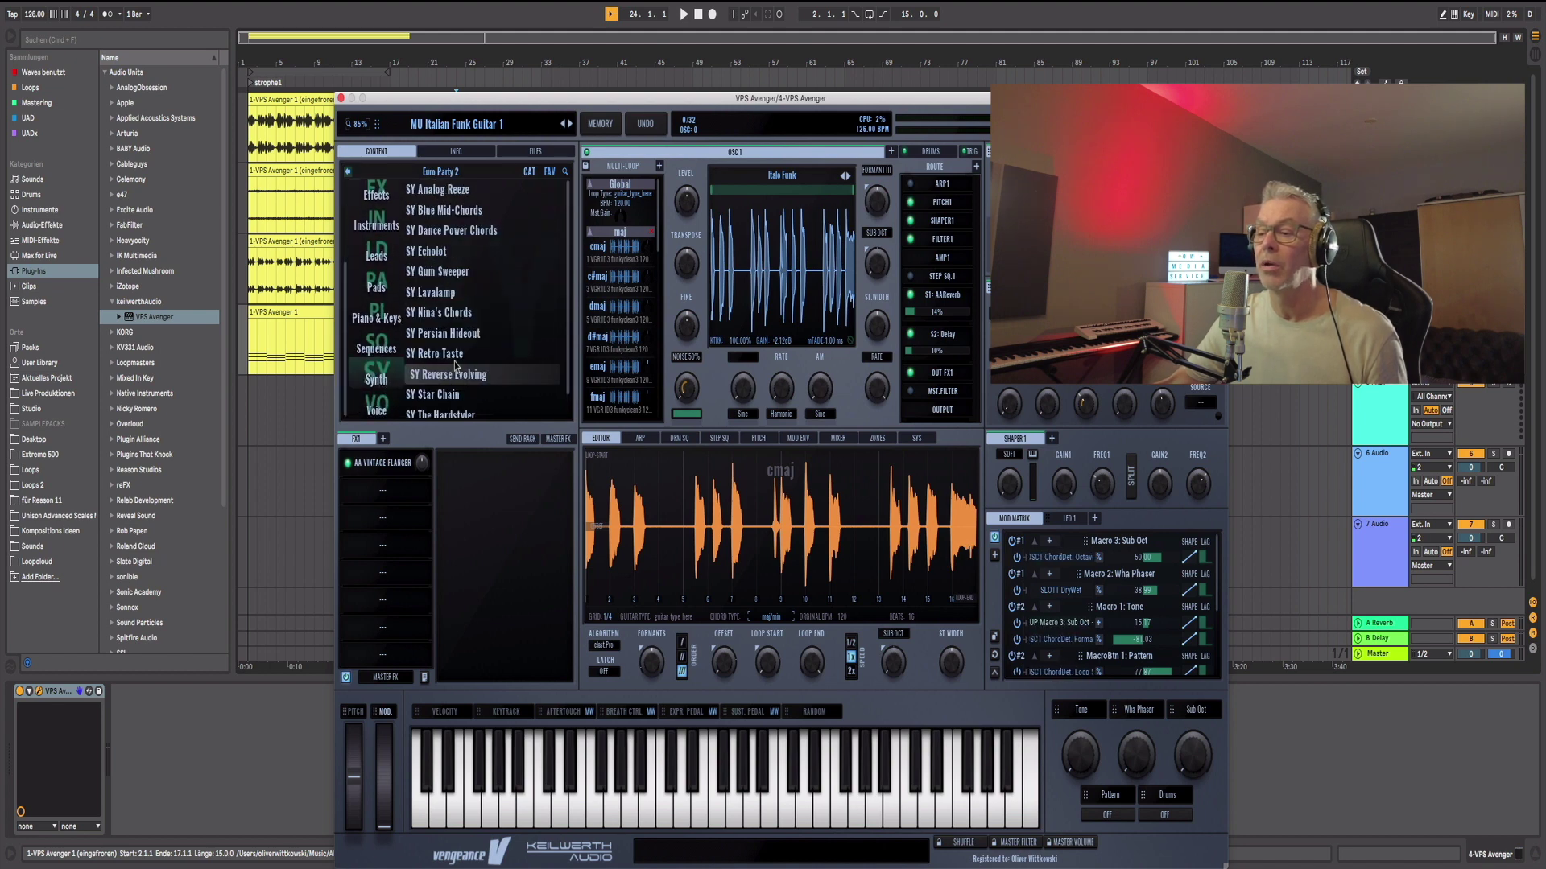
{"action": "left_click", "coordinate": [379, 354]}
{"action": "scroll", "coordinate": [446, 378], "scroll_direction": "down", "scroll_amount": 3}
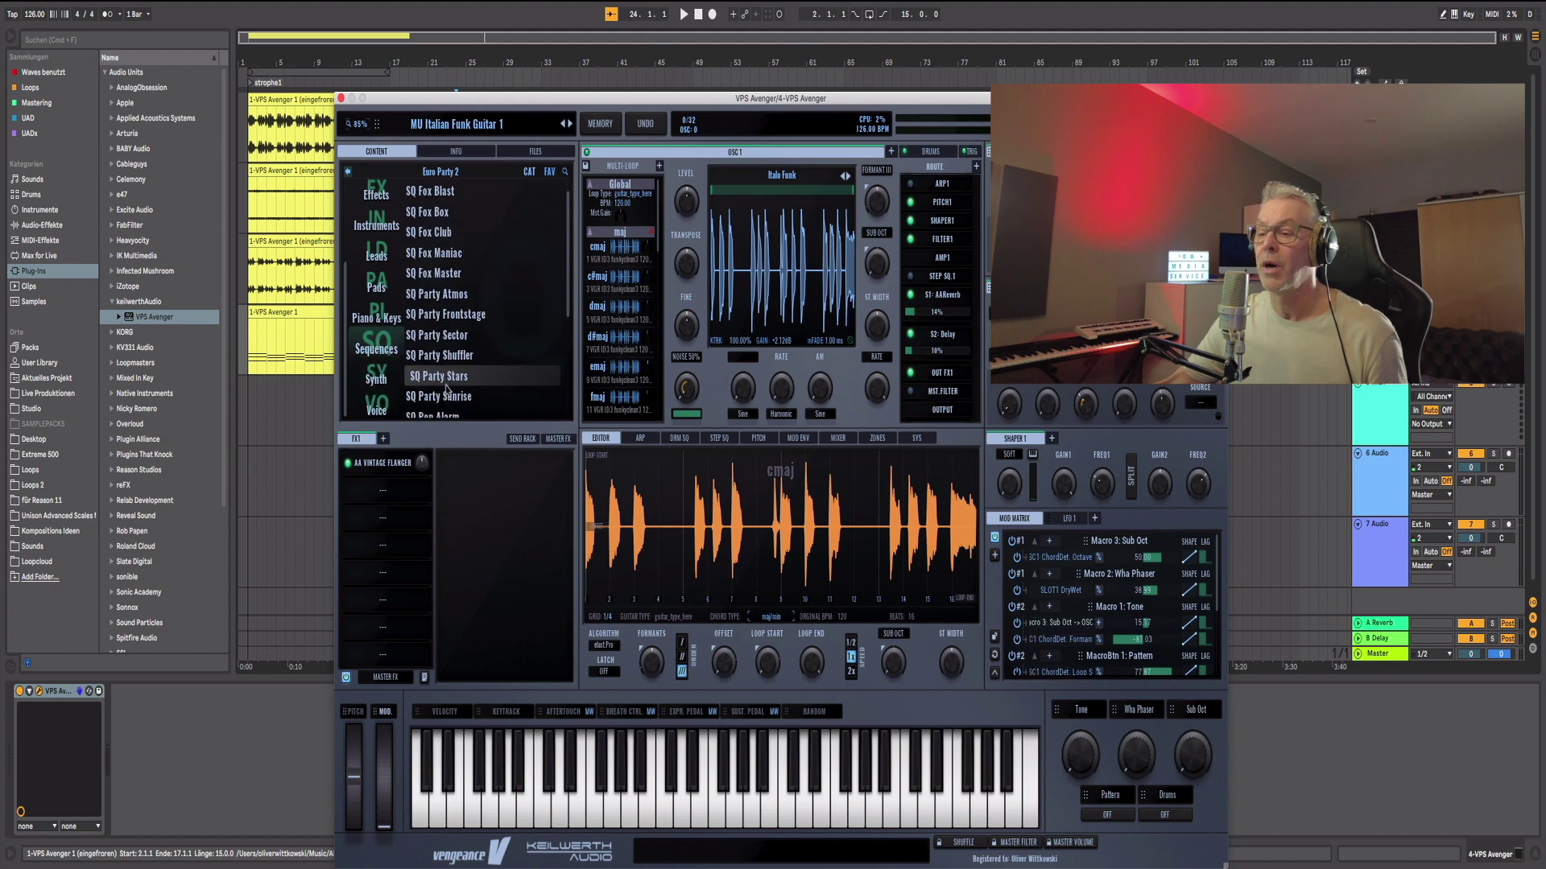
{"action": "double_click", "coordinate": [448, 397]}
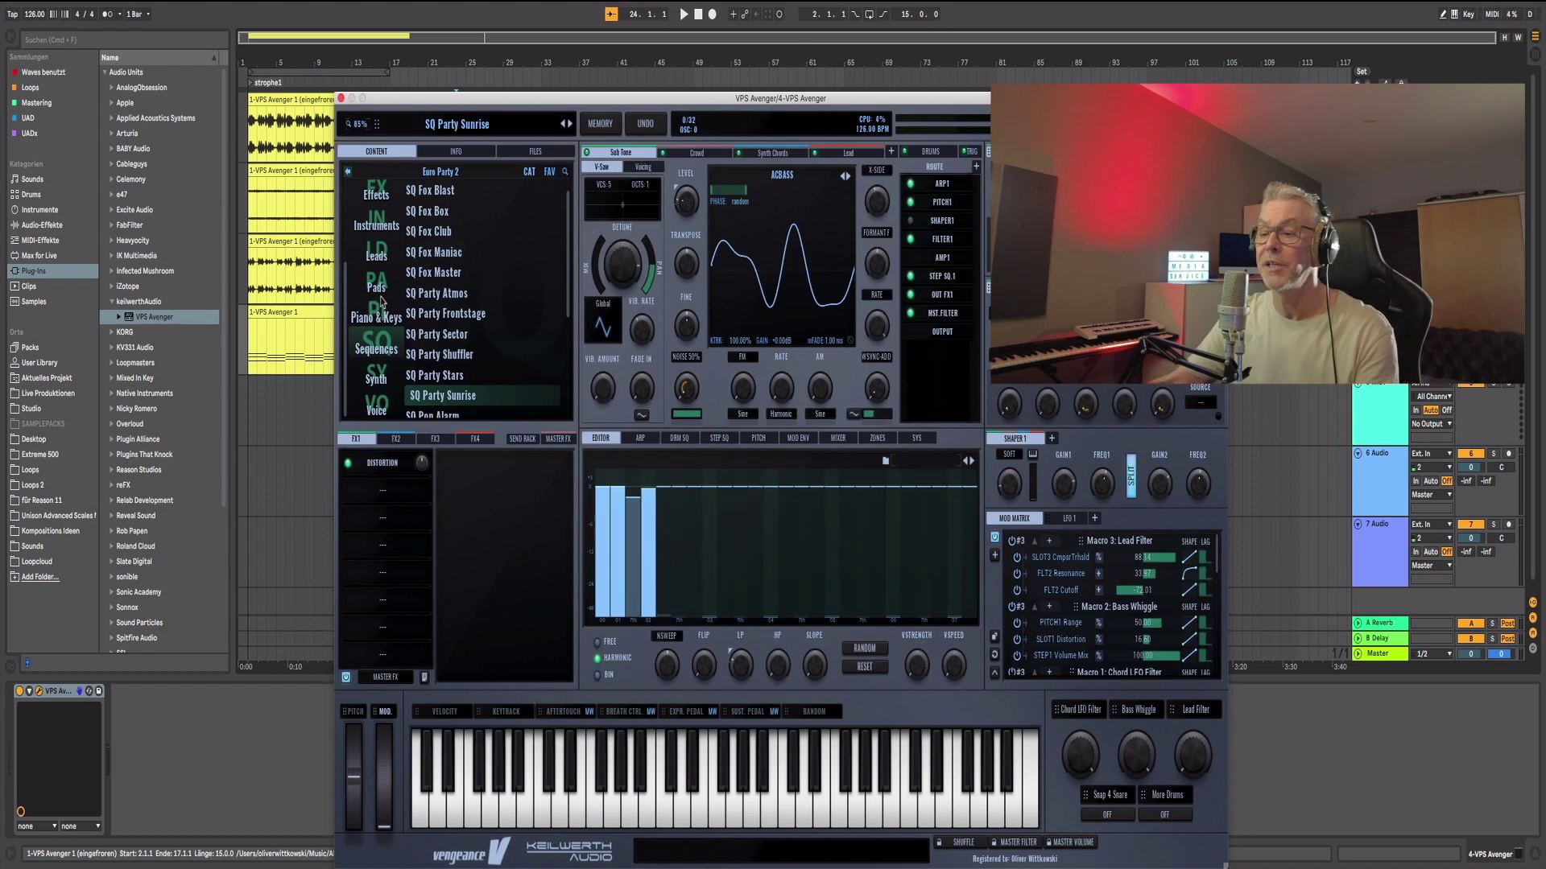
Step: Audition the SQ Party Sunrise sequence from bar 2, solo its drum section in VPS Avenger, and listen to the drums alone
{"action": "left_click", "coordinate": [254, 84]}
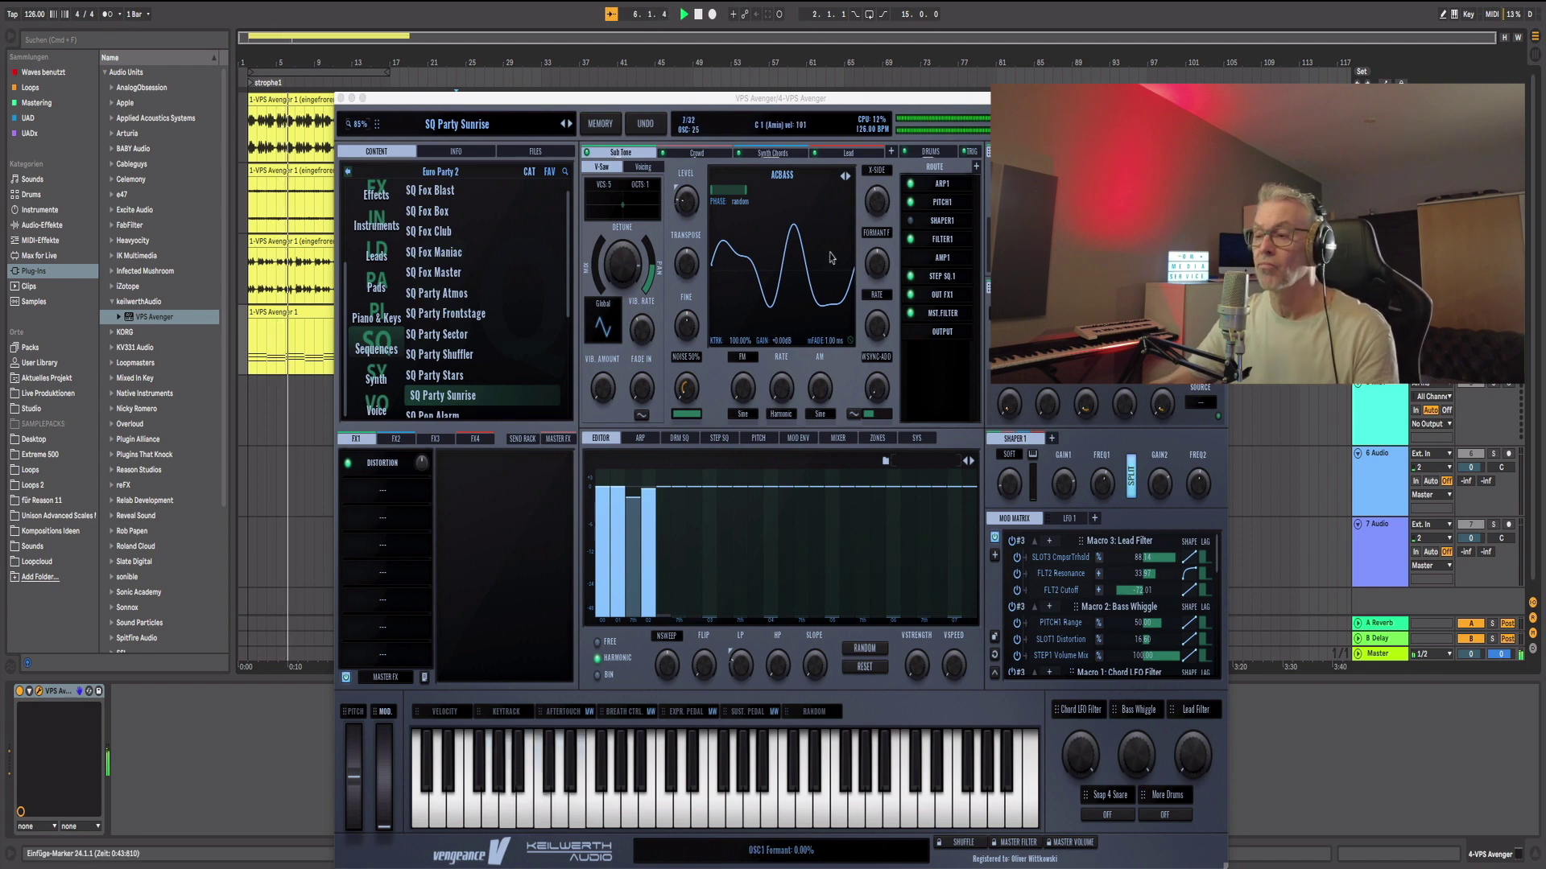
{"action": "key", "text": "space"}
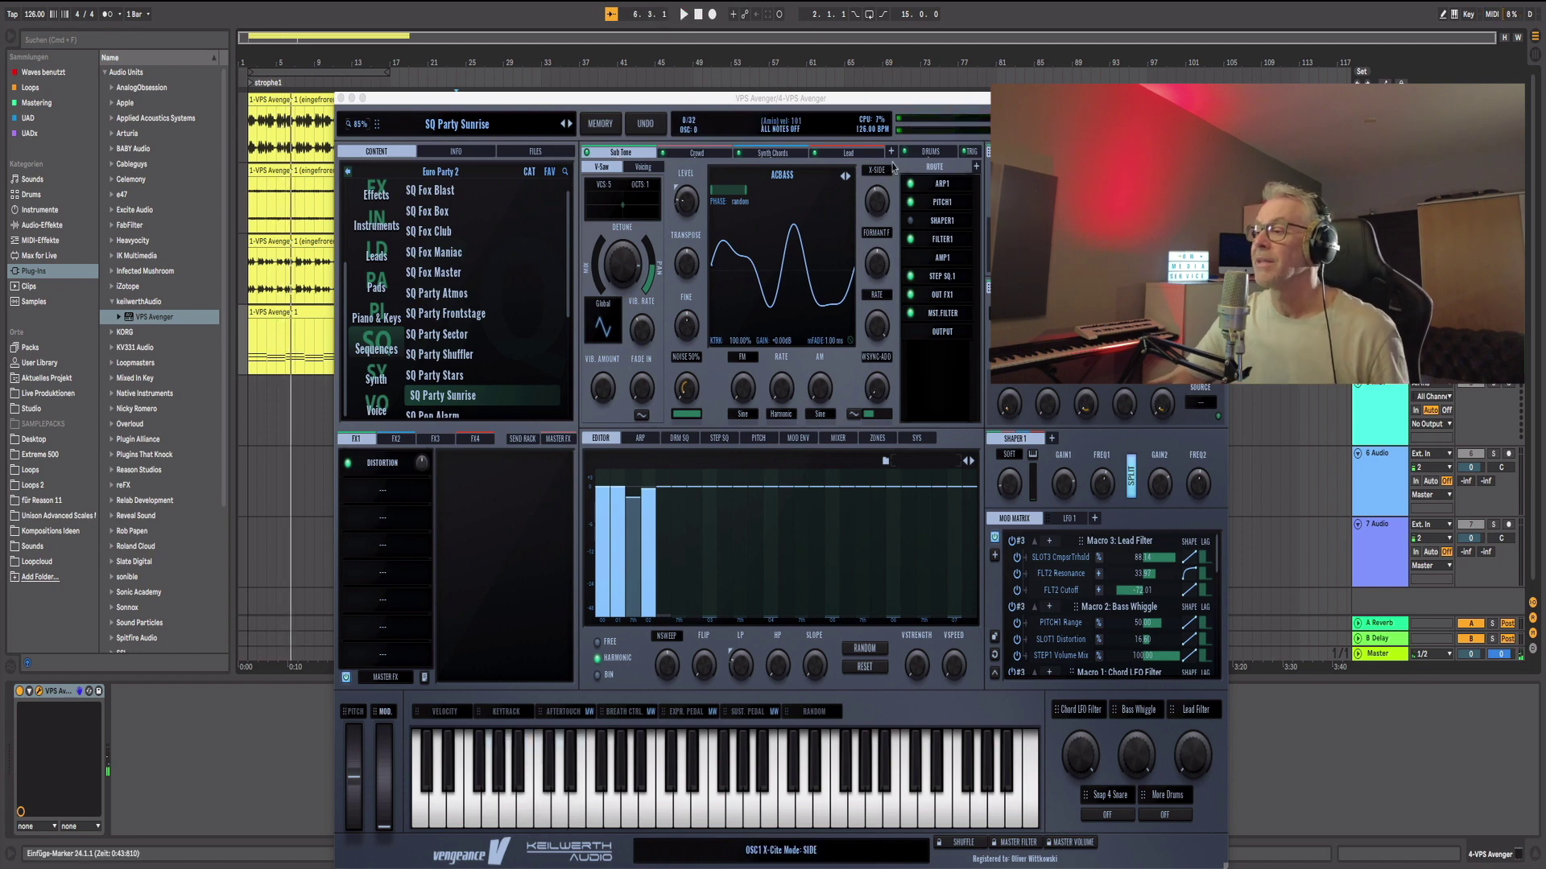
{"action": "left_click", "coordinate": [927, 152]}
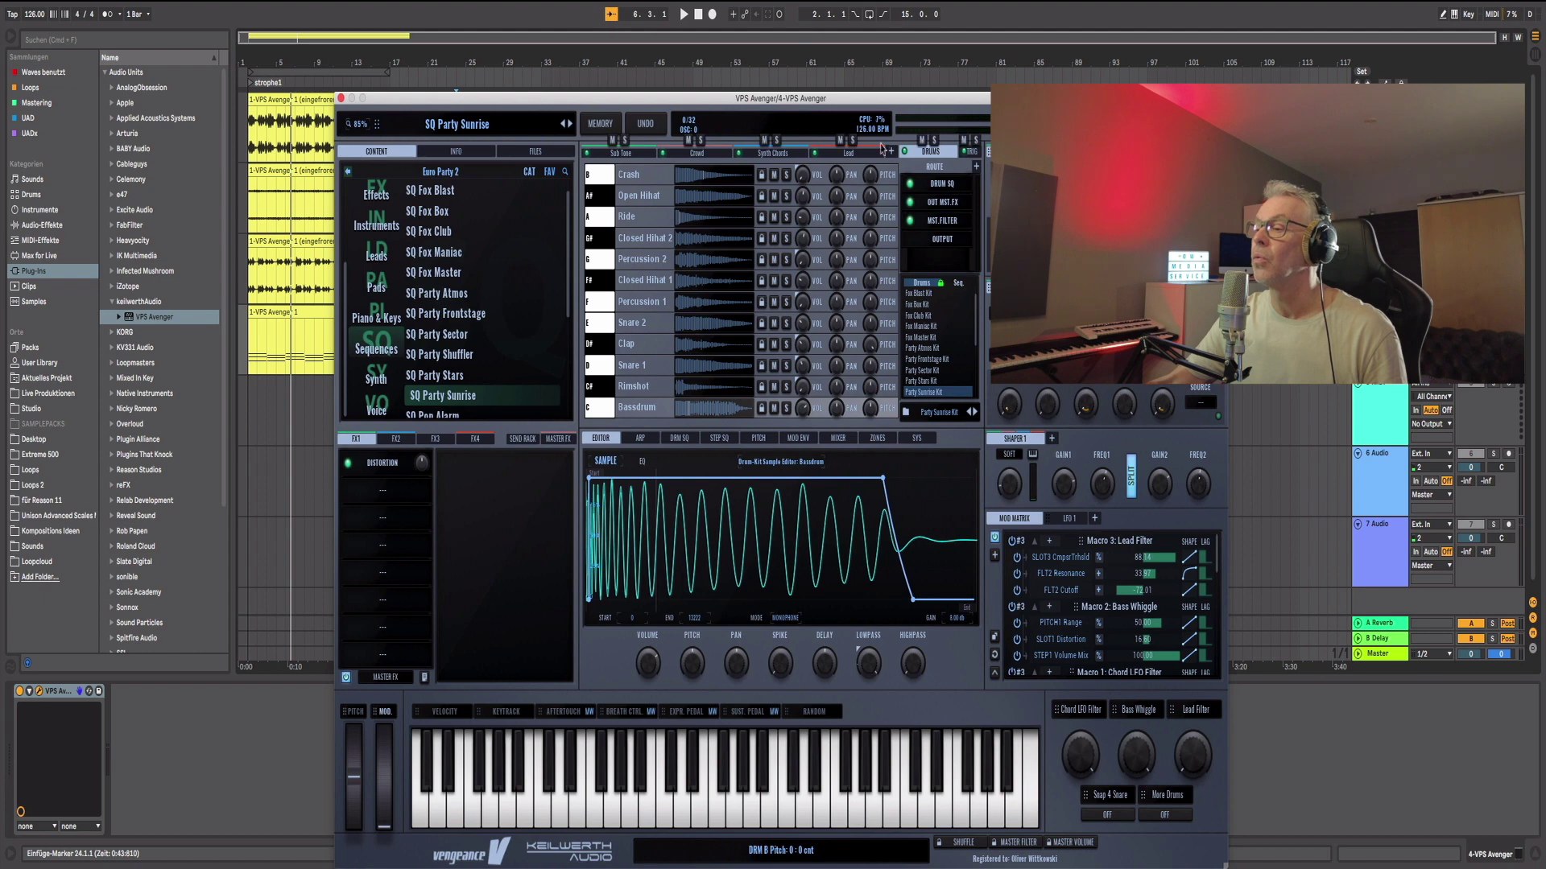
{"action": "left_click", "coordinate": [934, 142]}
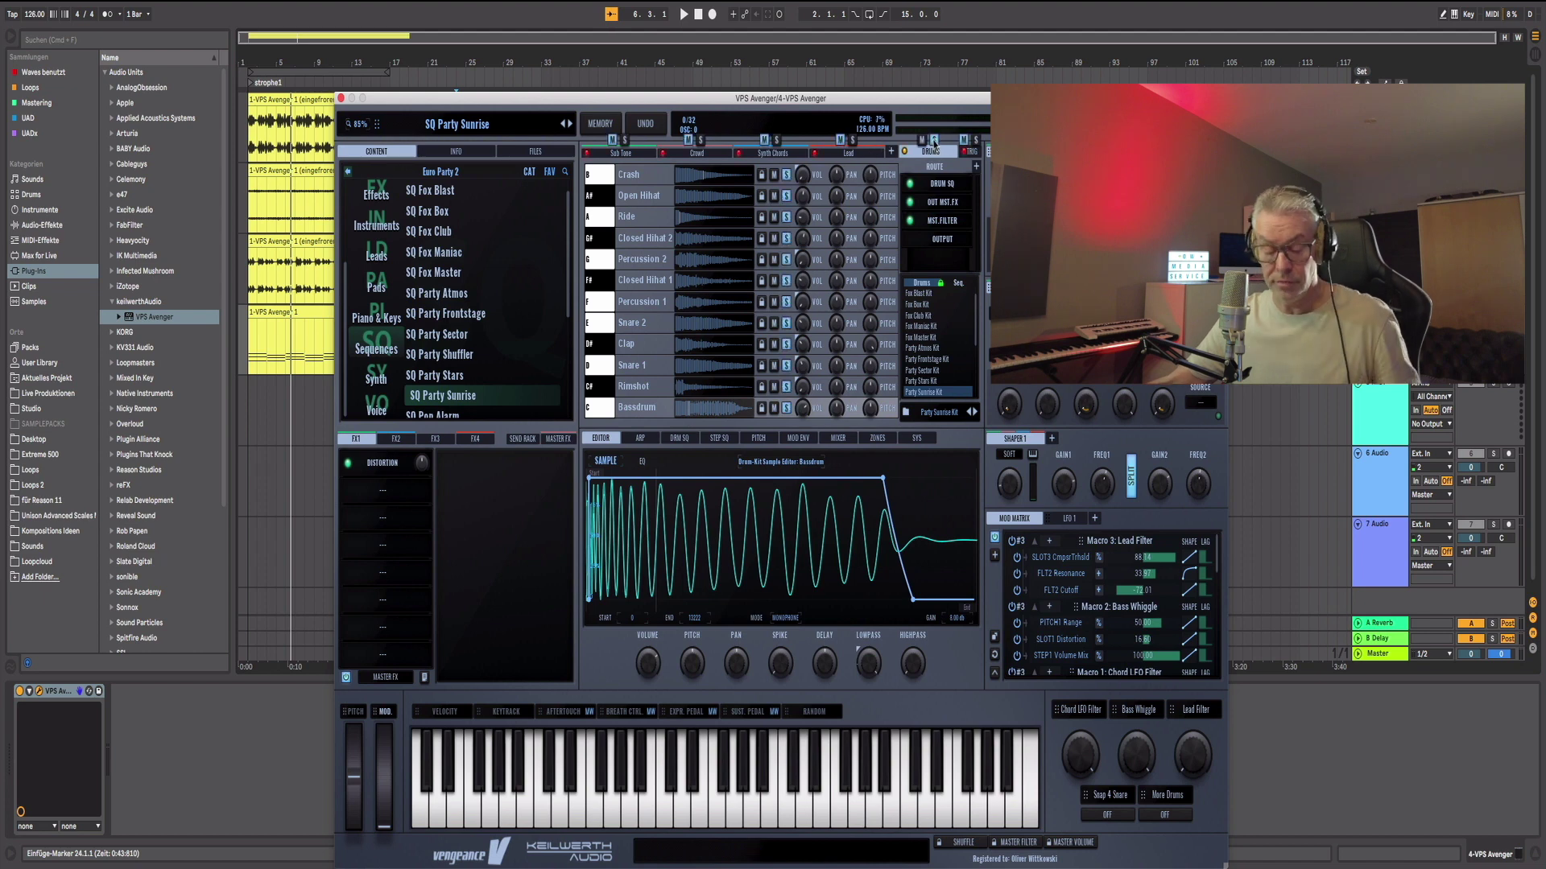
{"action": "key", "text": "space"}
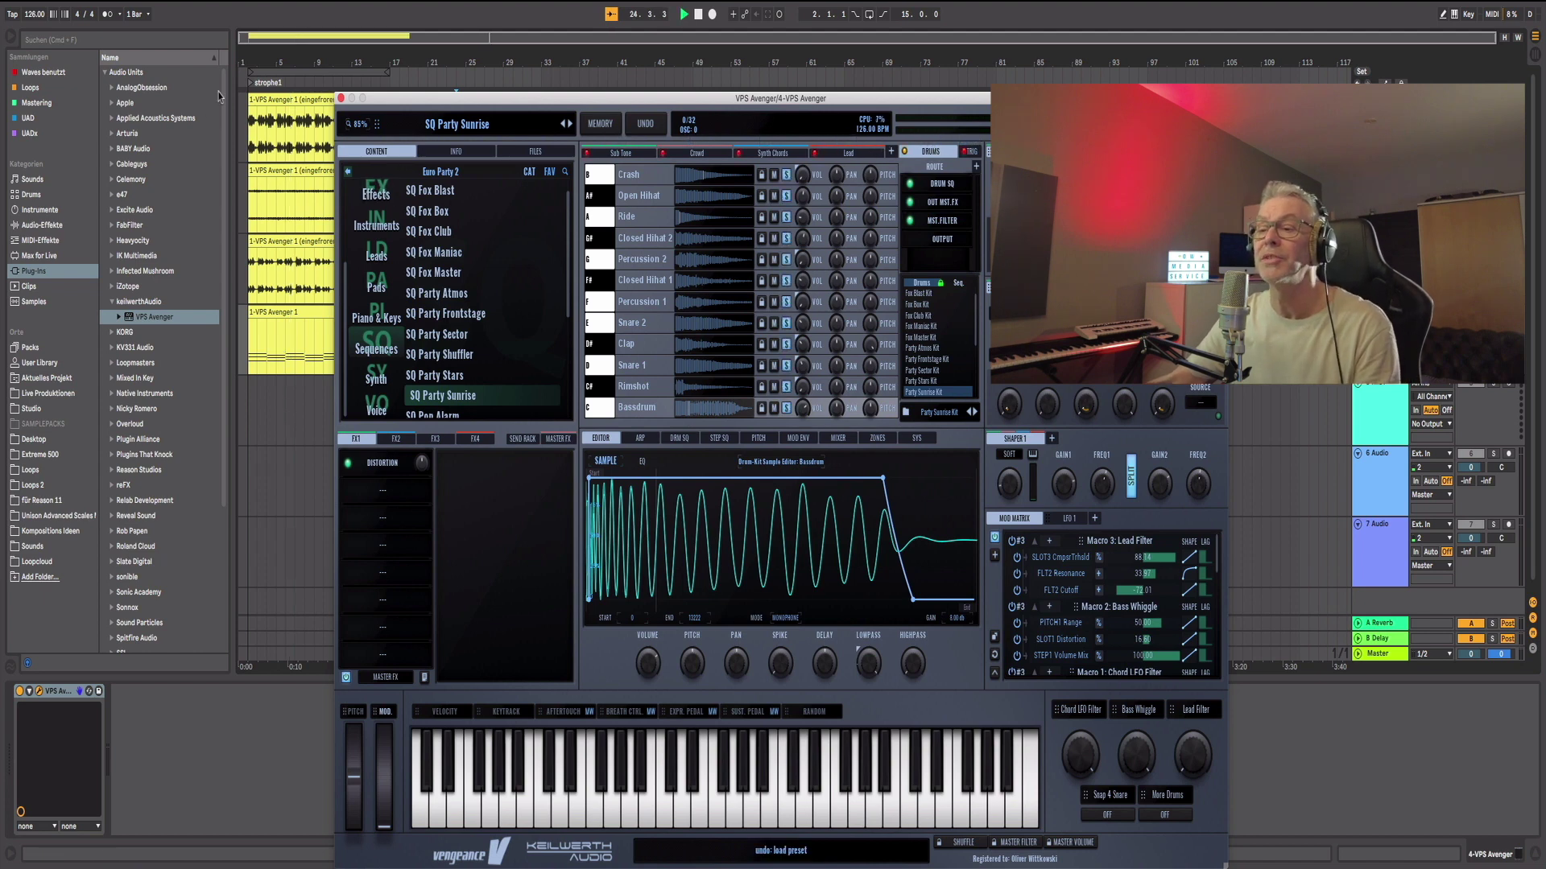
{"action": "left_click", "coordinate": [246, 86]}
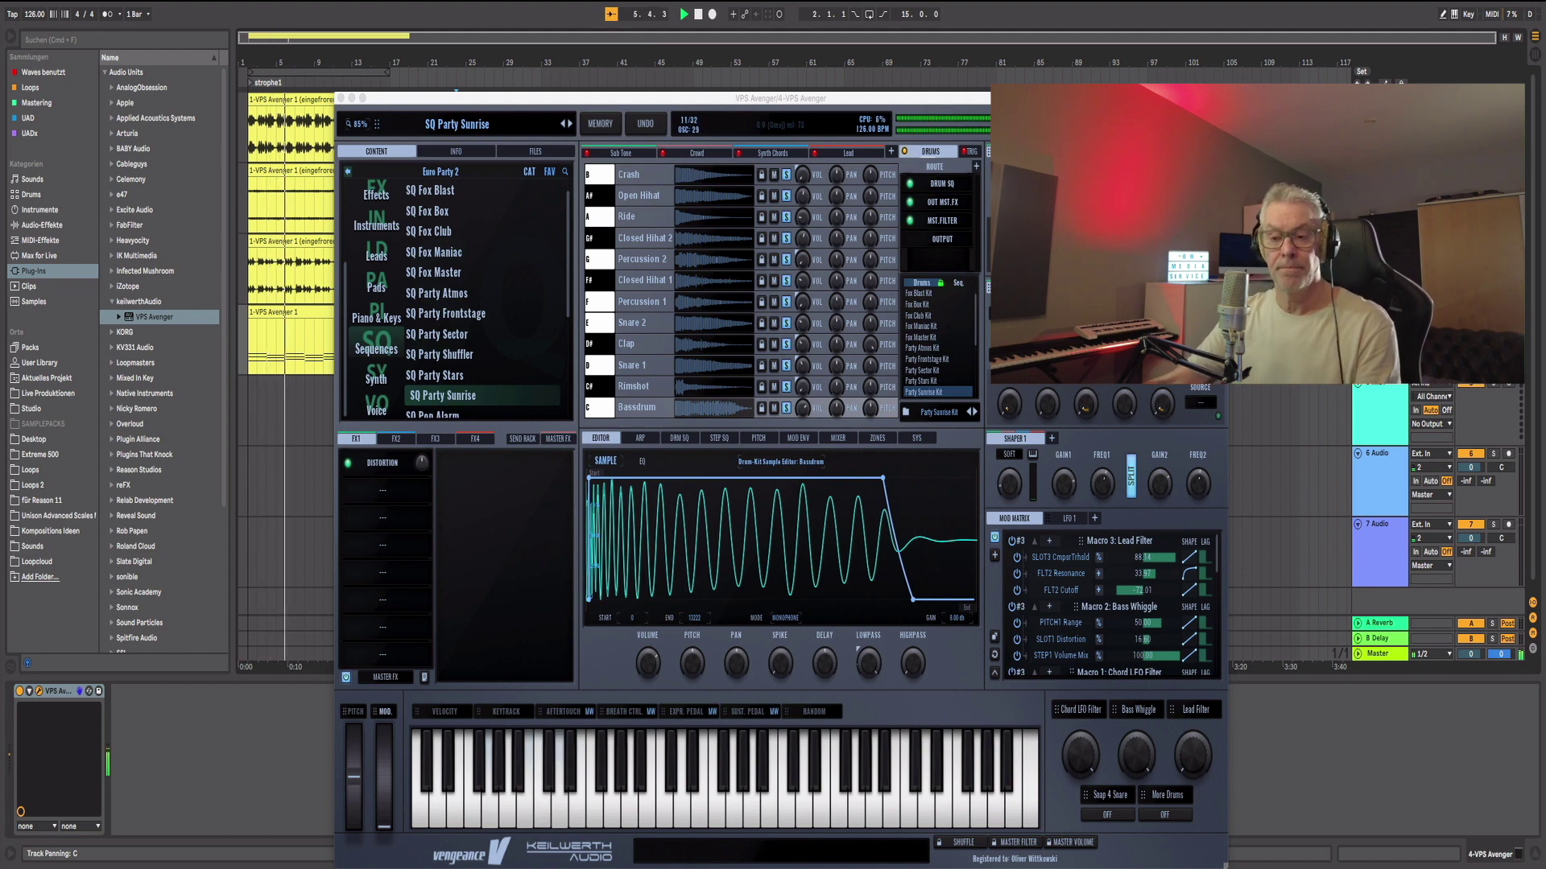
{"action": "key", "text": "space"}
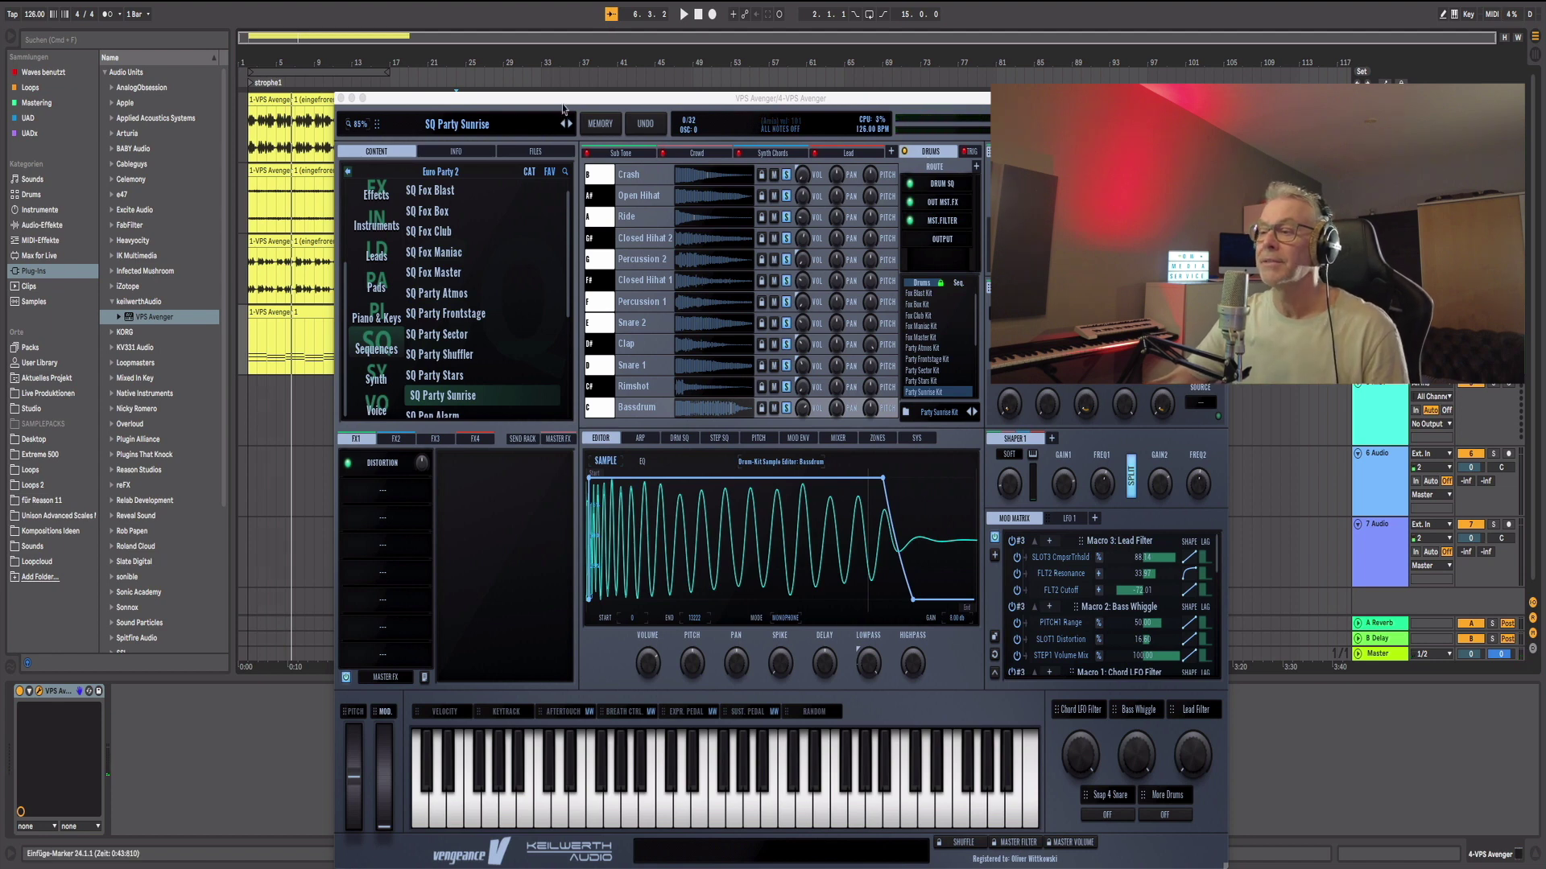
Step: Isolate the Bassdrum in the fourth track's drum kit so all other drum sounds are muted, and audition it from bar 2
{"action": "left_click_drag", "start_coordinate": [563, 105], "coordinate": [561, 81]}
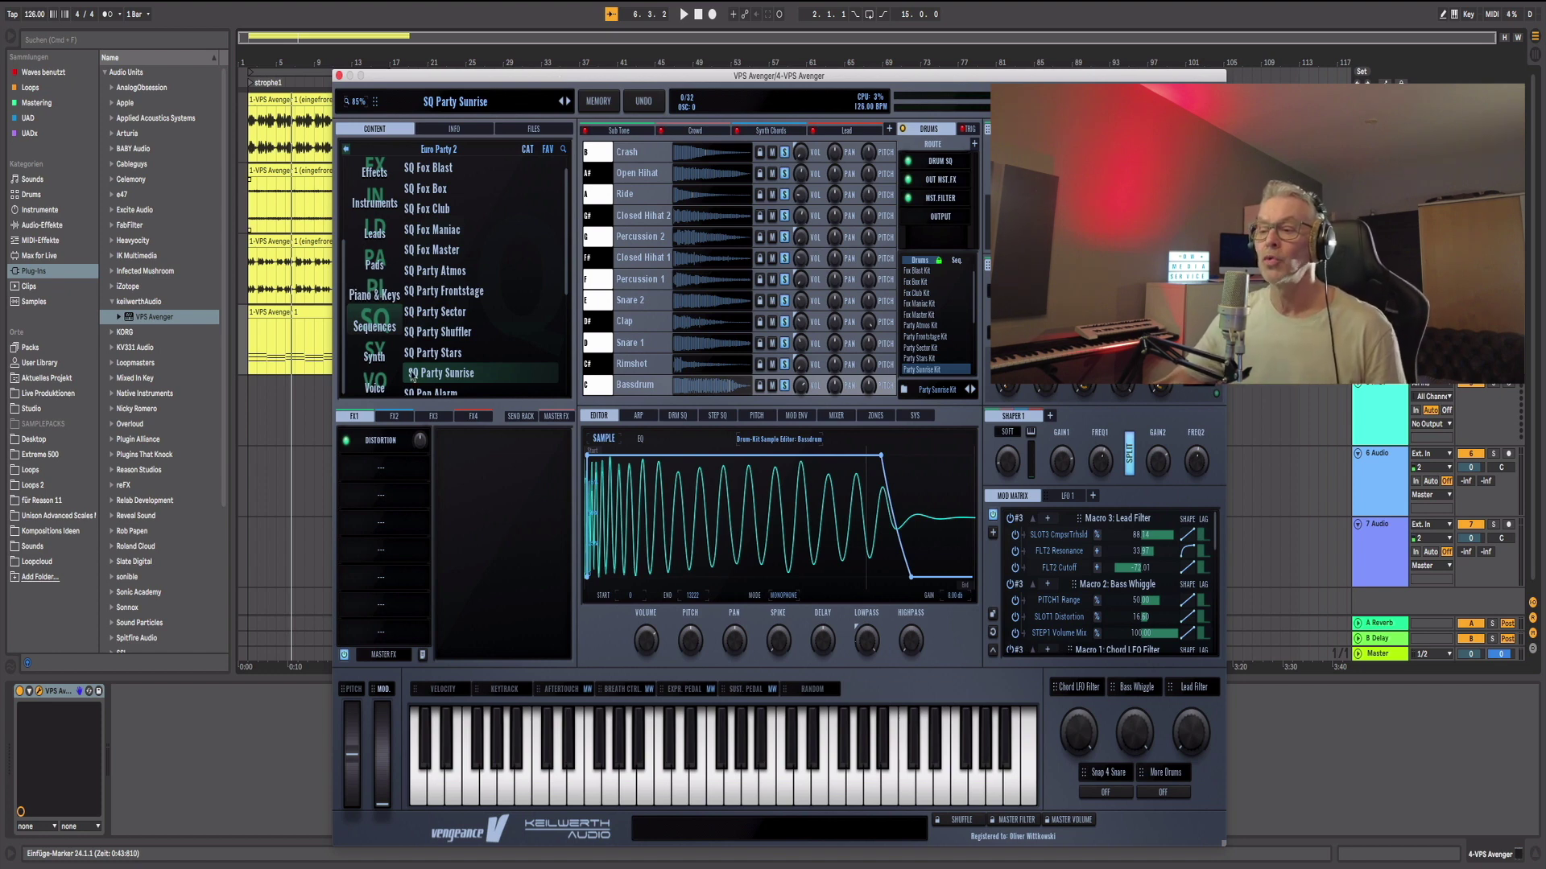
{"action": "mouse_move", "coordinate": [933, 133]}
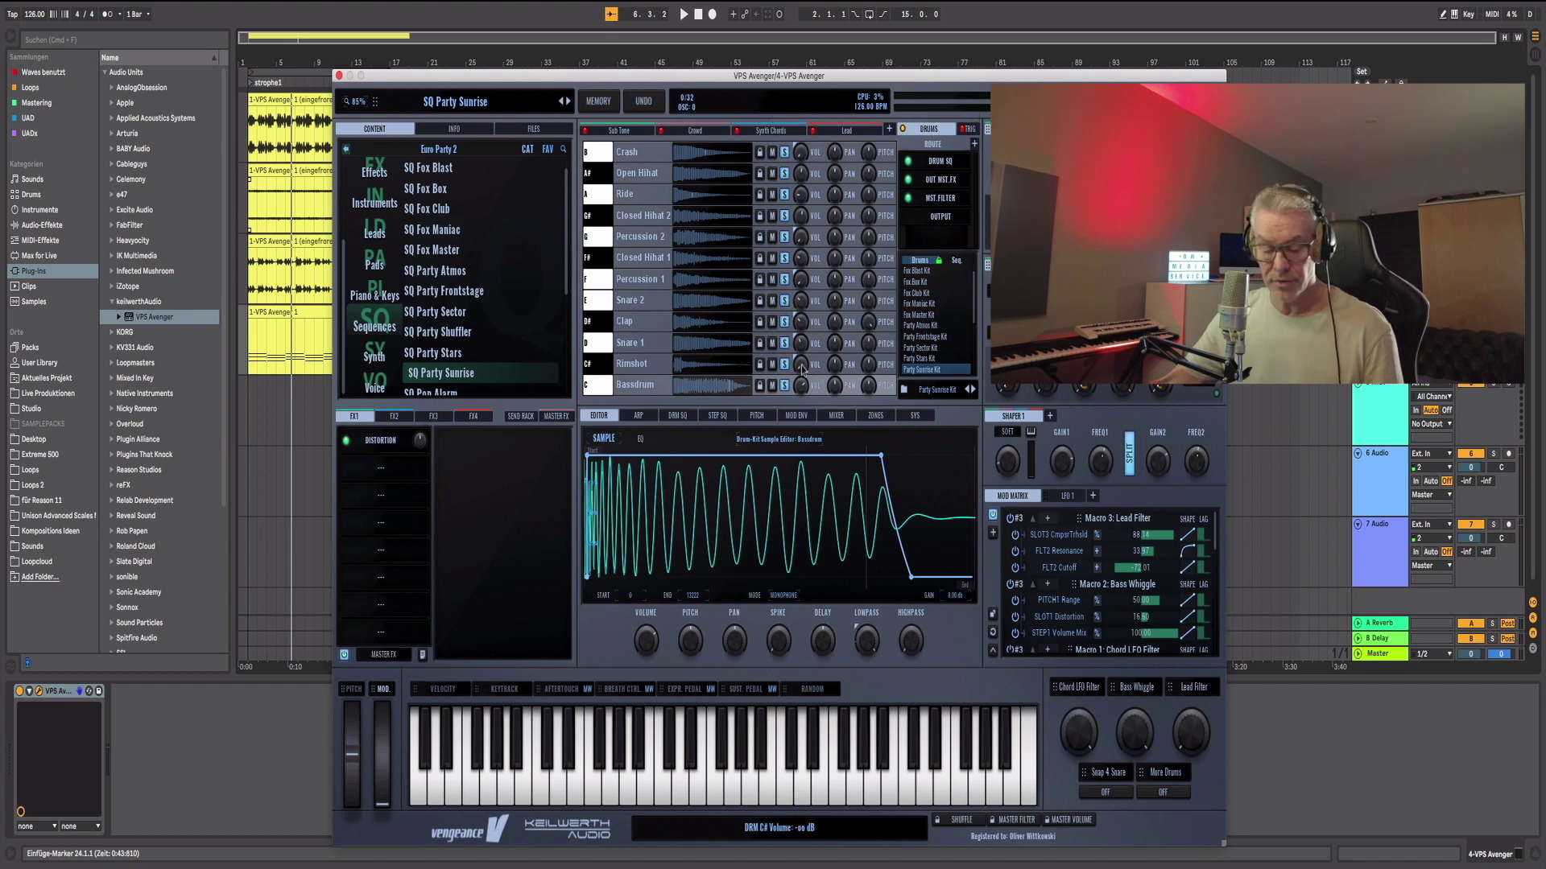
{"action": "left_click", "coordinate": [251, 83]}
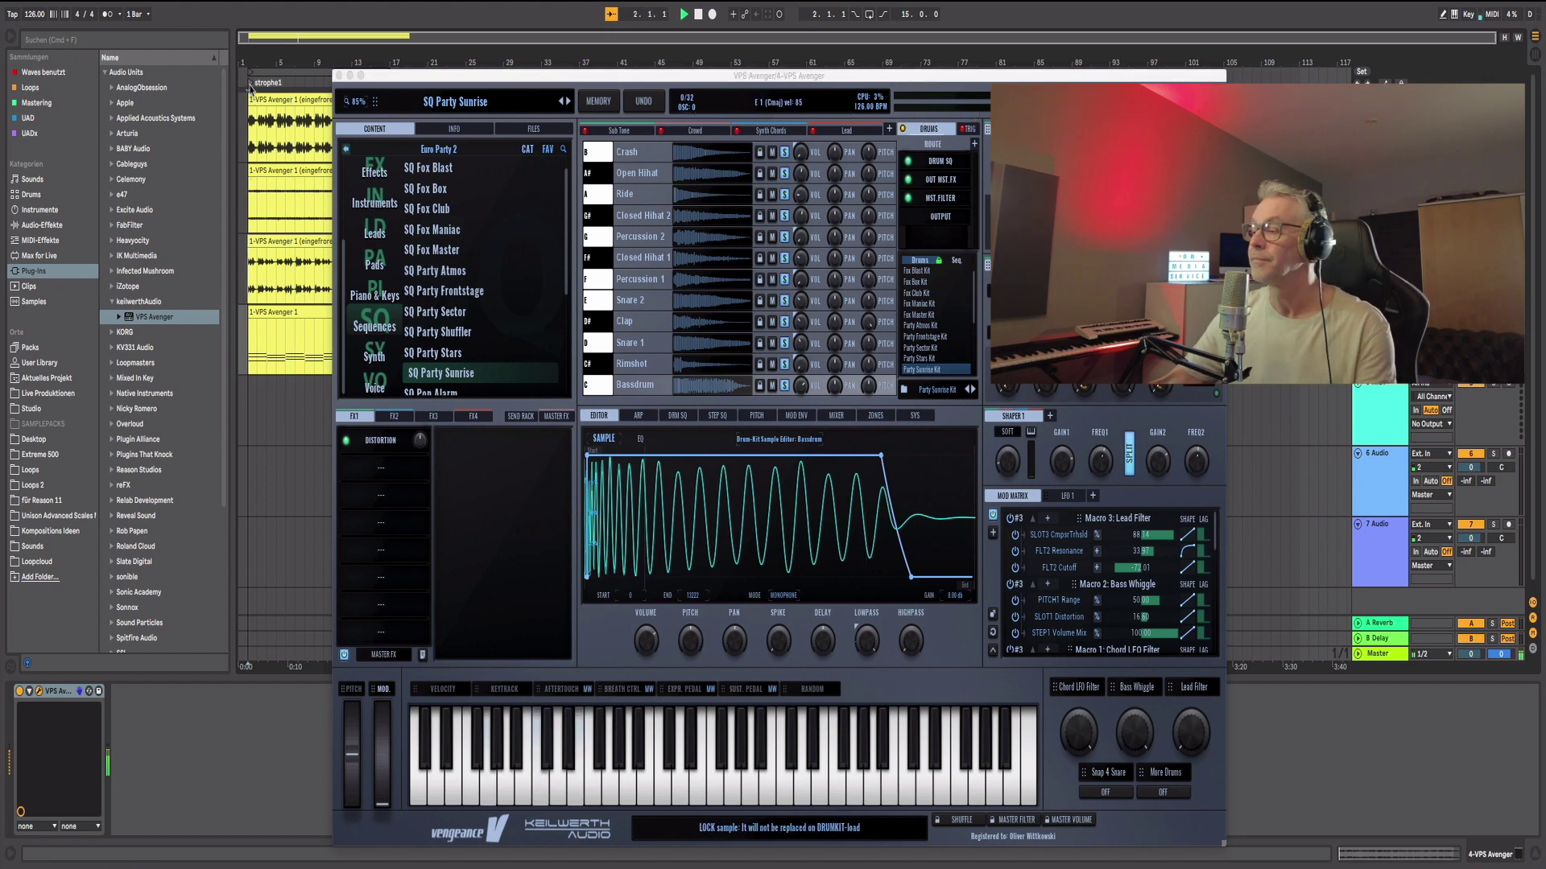
{"action": "key", "text": "space"}
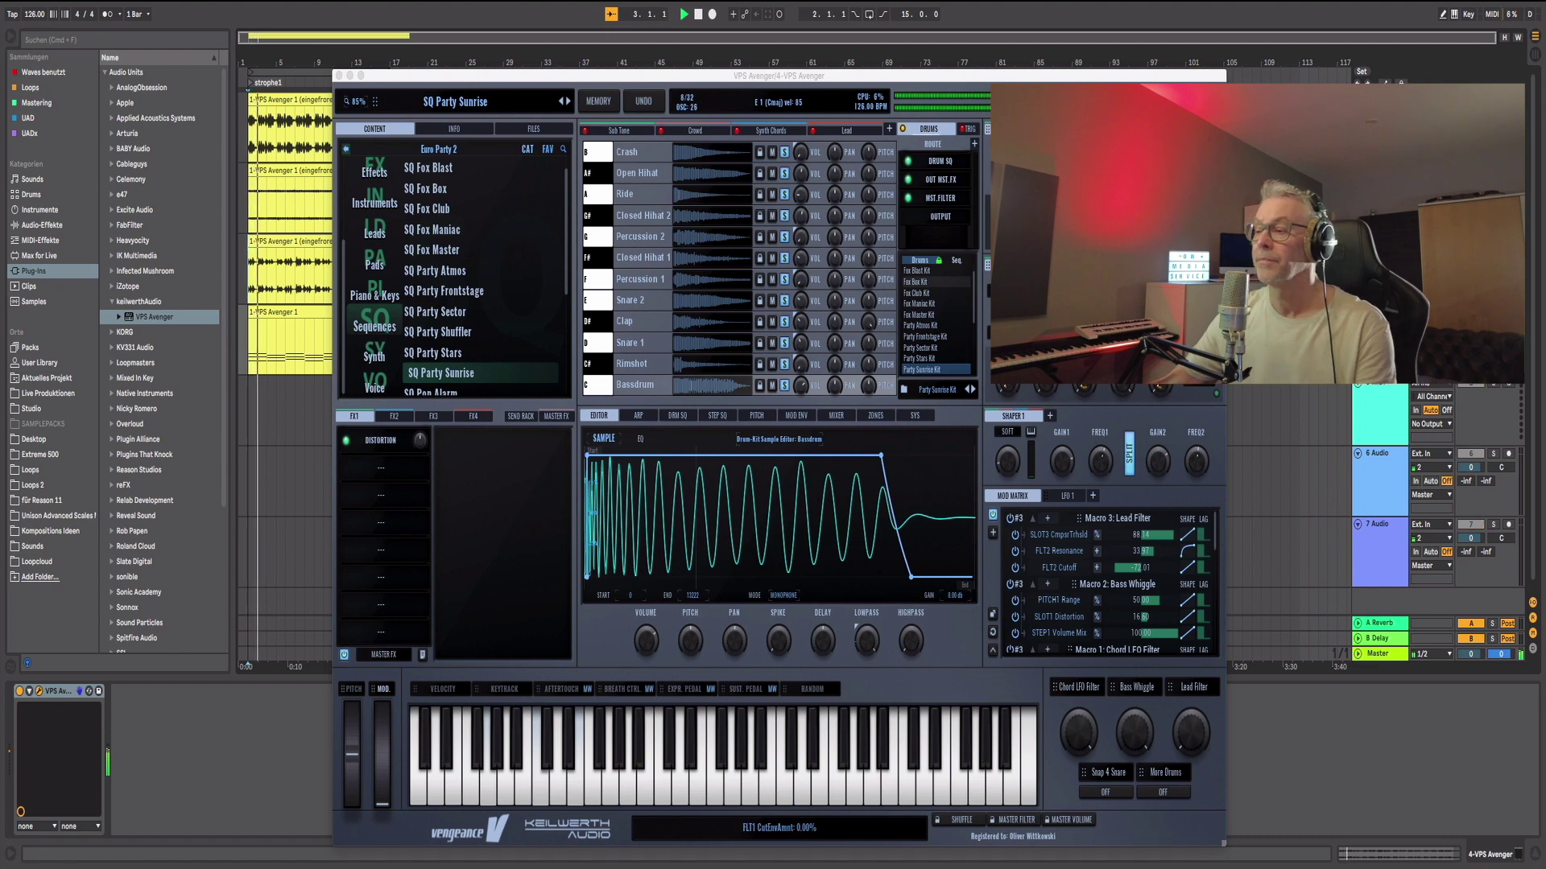
{"action": "key", "text": "space"}
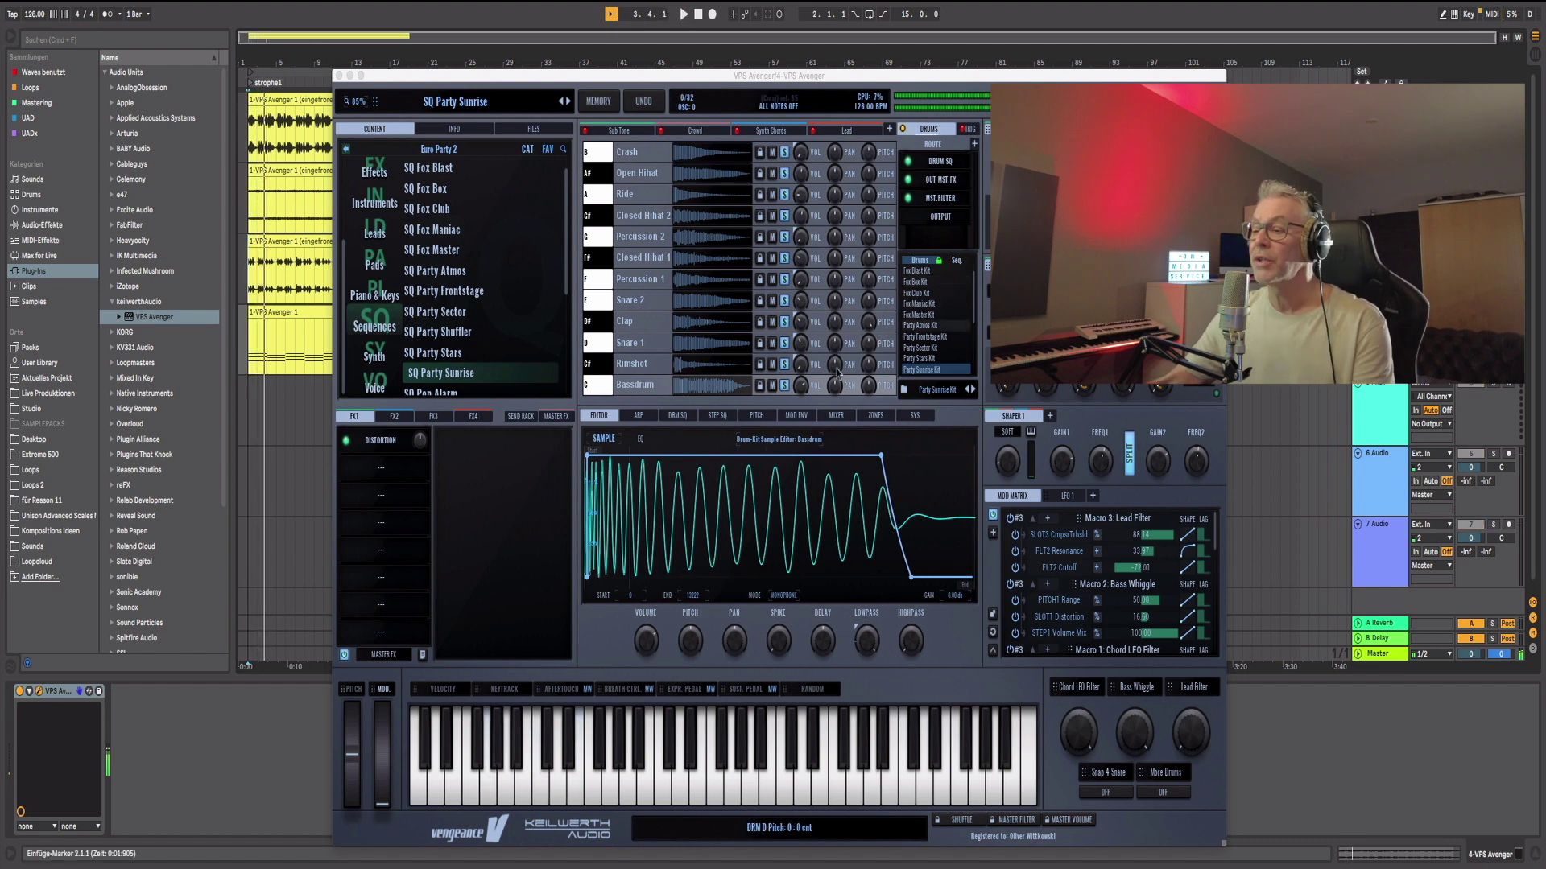
{"action": "left_click", "coordinate": [783, 389]}
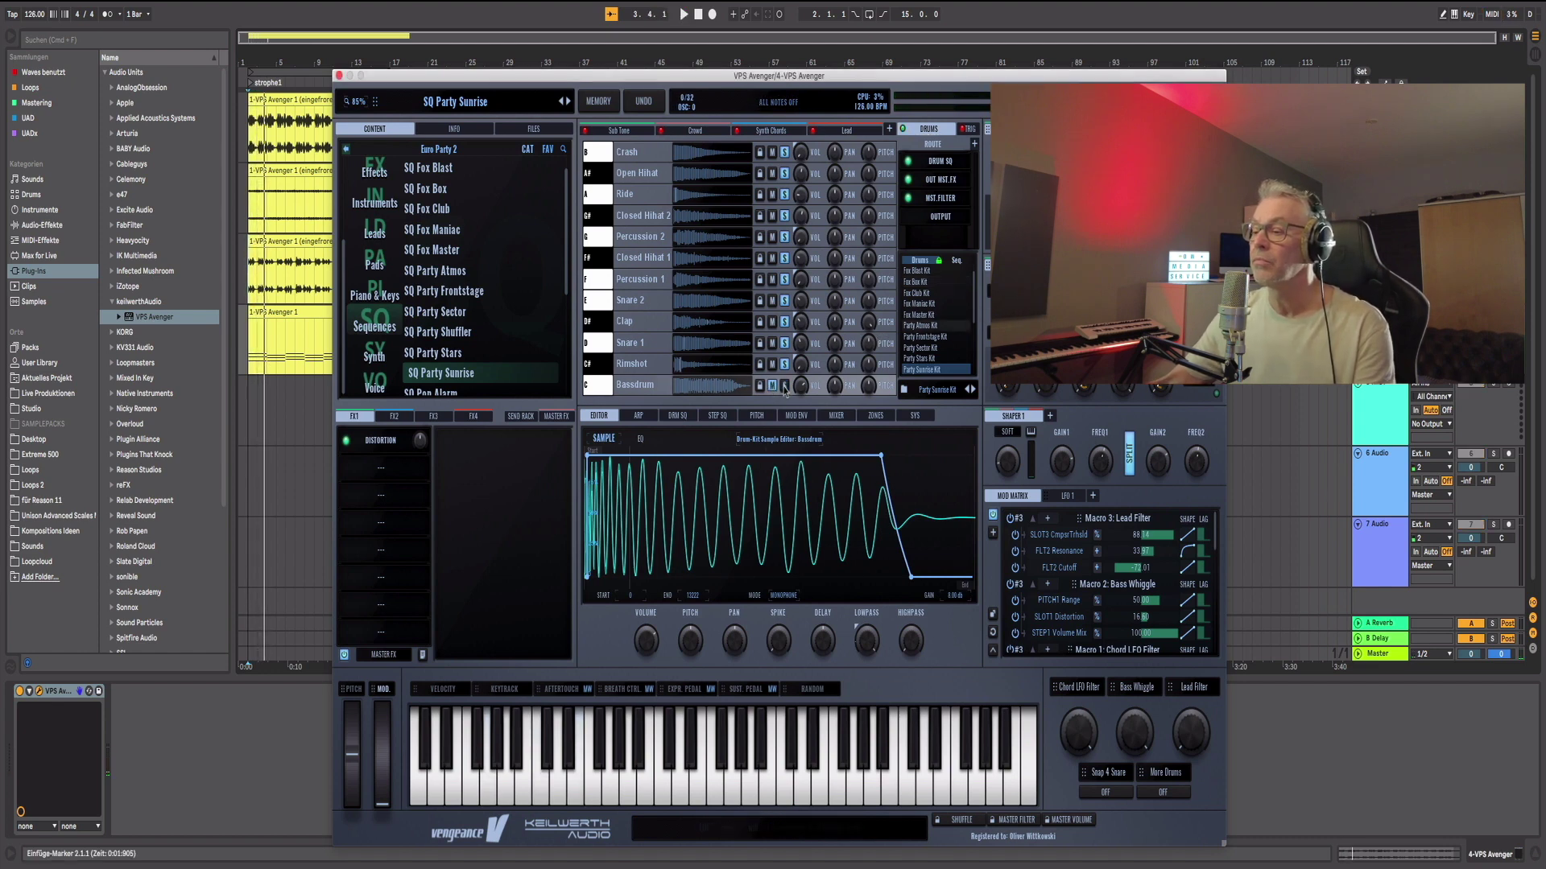
{"action": "key", "text": "space"}
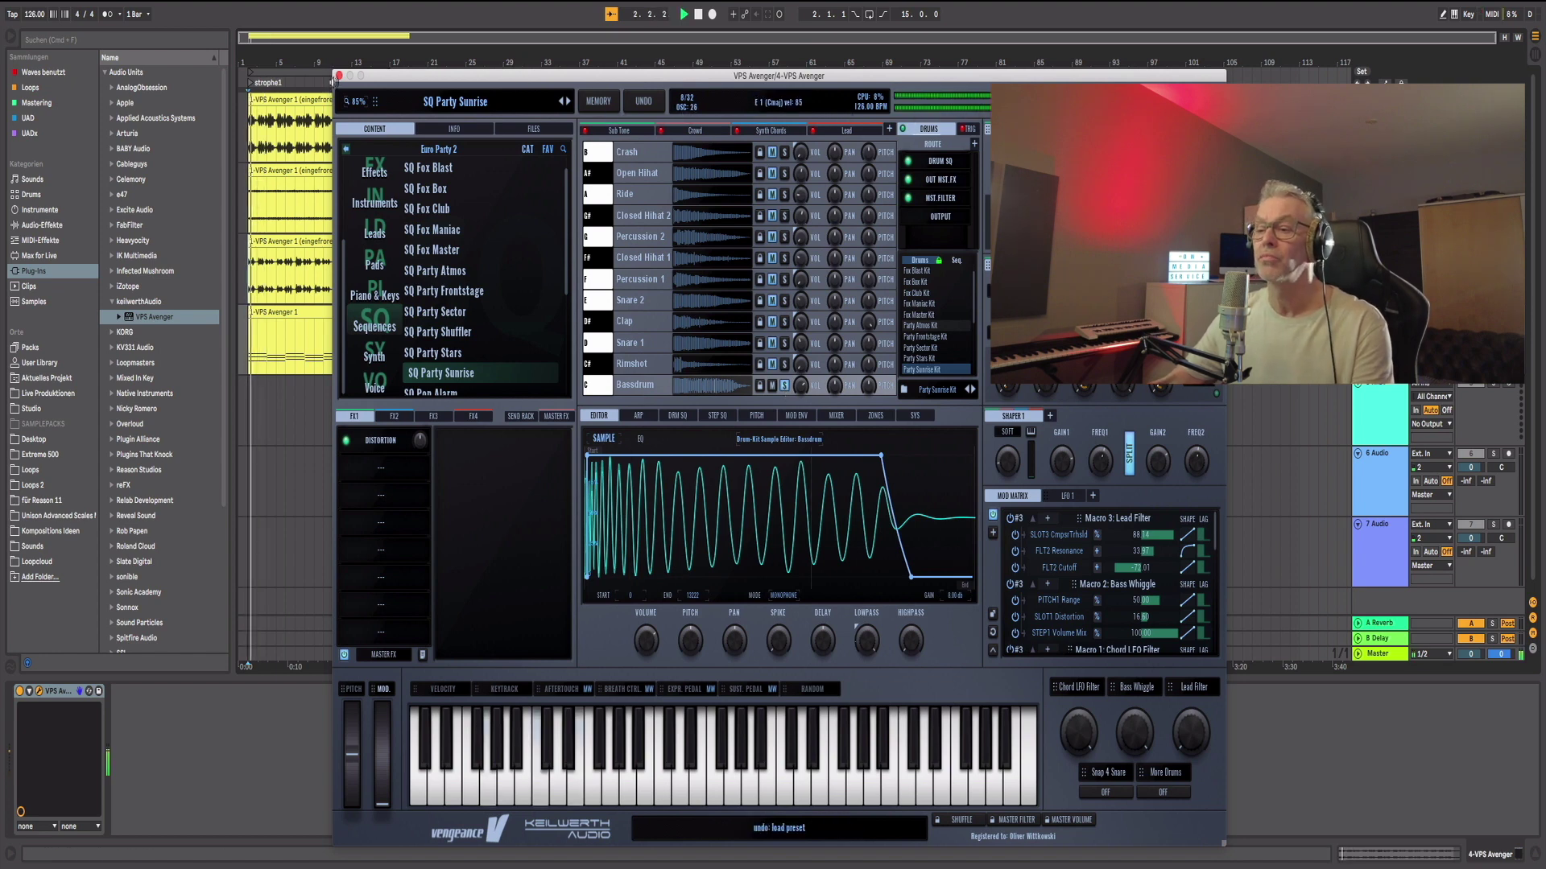
{"action": "key", "text": "space"}
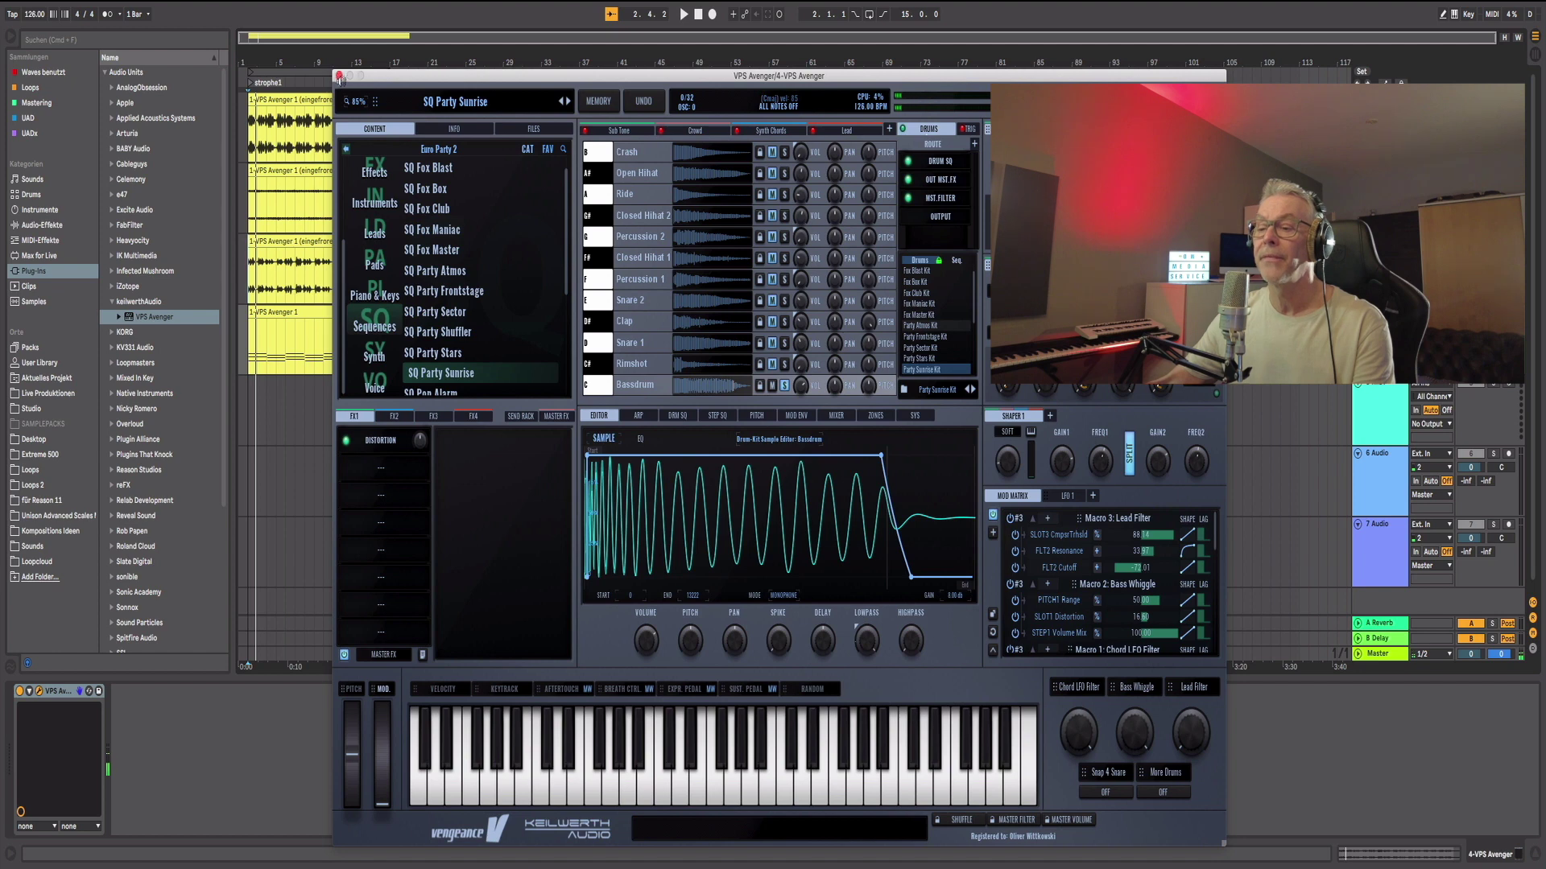
Step: Close the plugin window and duplicate the fourth track with its clip and VPS Avenger instrument
{"action": "left_click", "coordinate": [340, 76]}
{"action": "right_click", "coordinate": [1390, 334]}
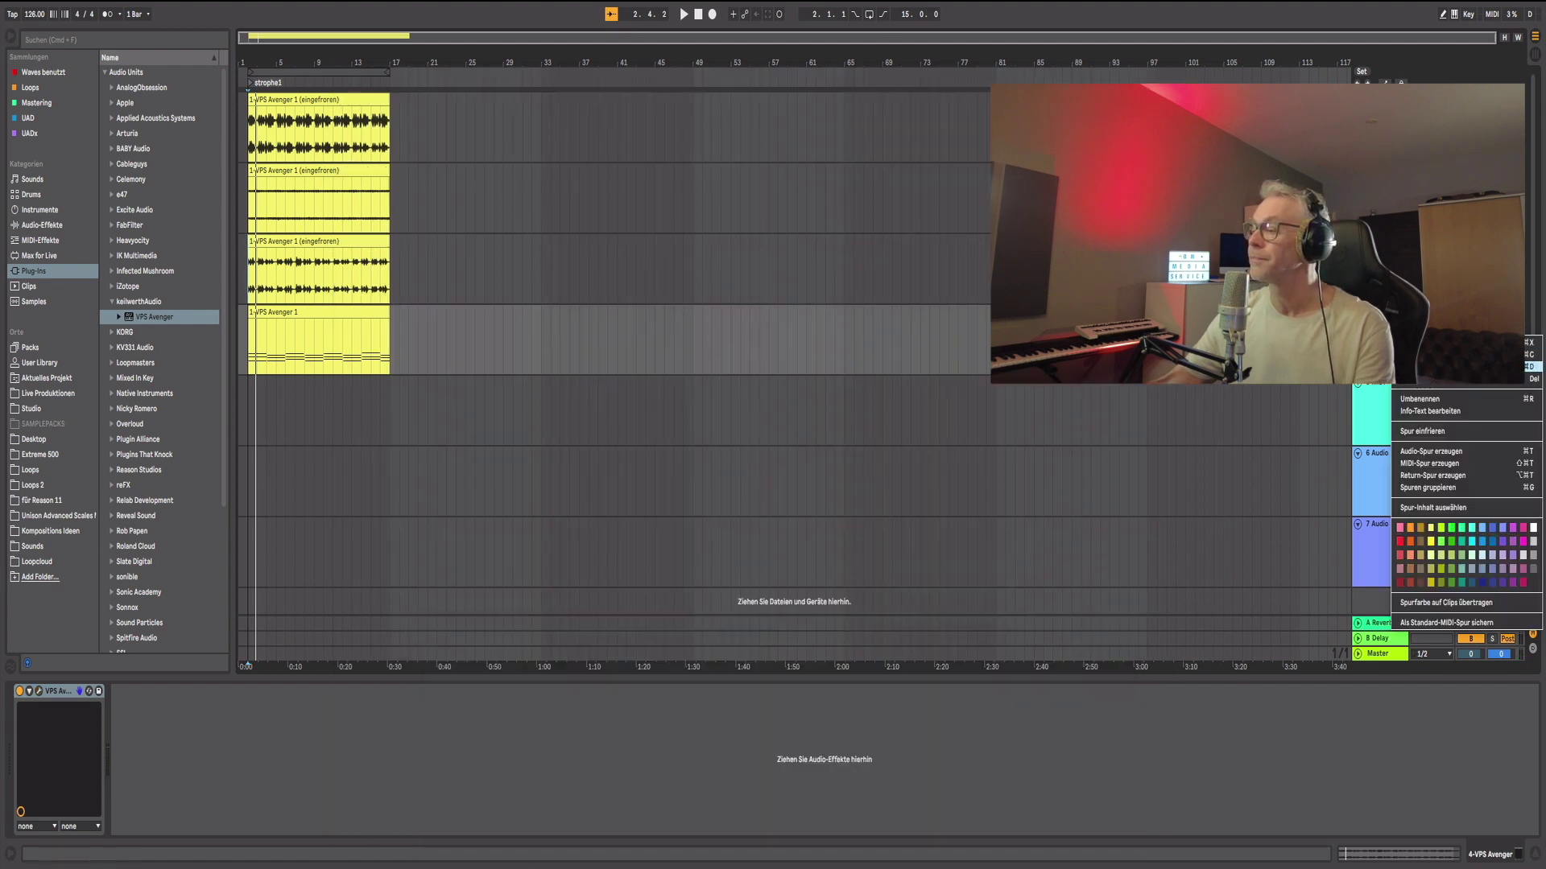
{"action": "left_click", "coordinate": [1449, 366]}
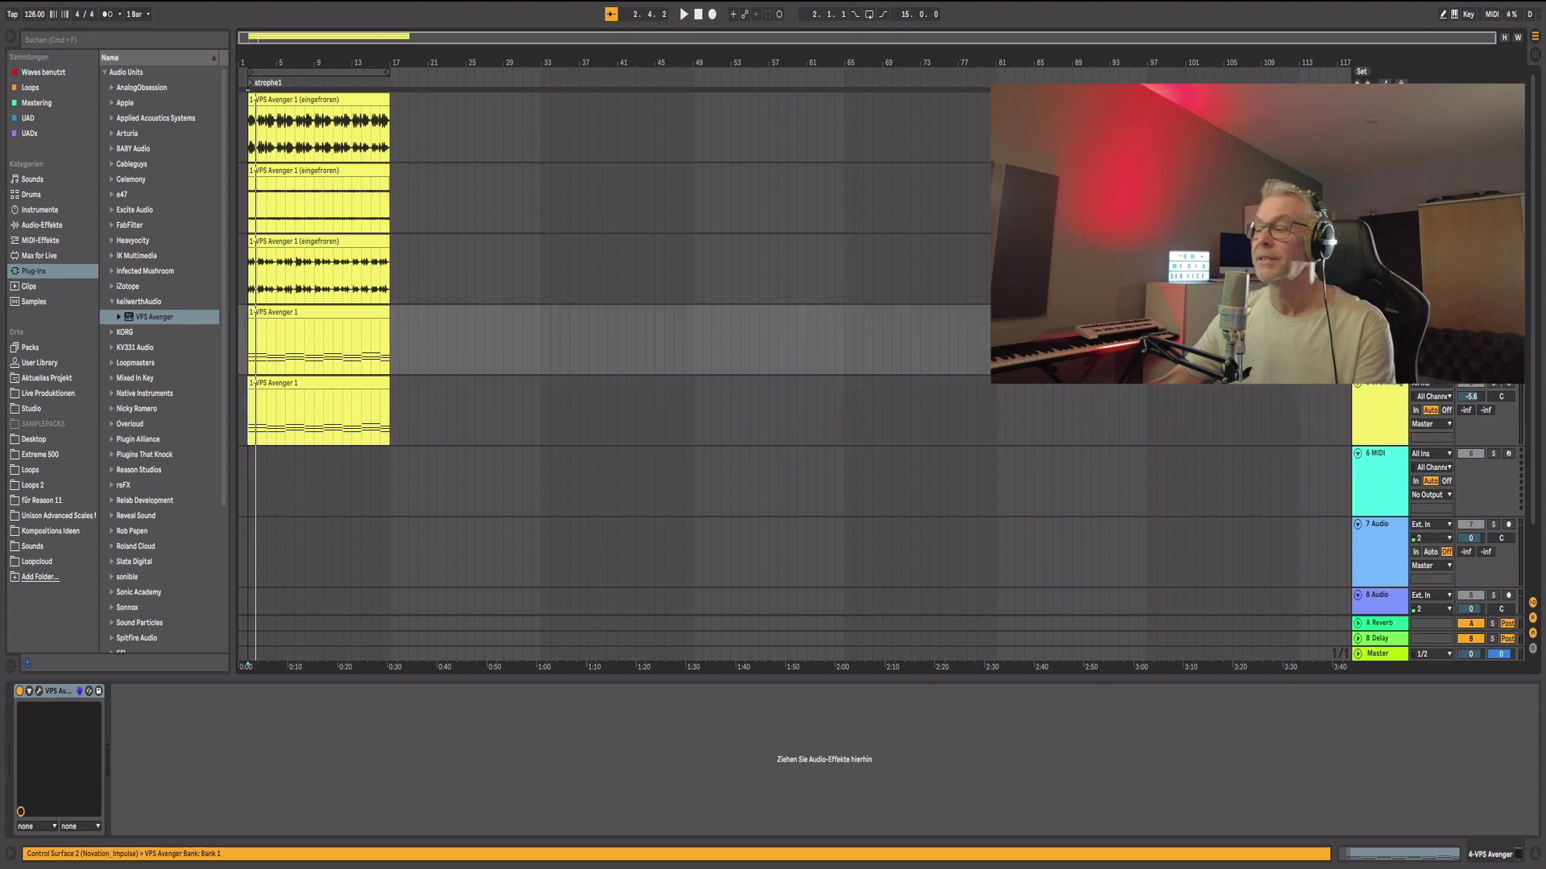
Step: Freeze the original fourth track and flatten its bass drum part into audio
{"action": "right_click", "coordinate": [1377, 330]}
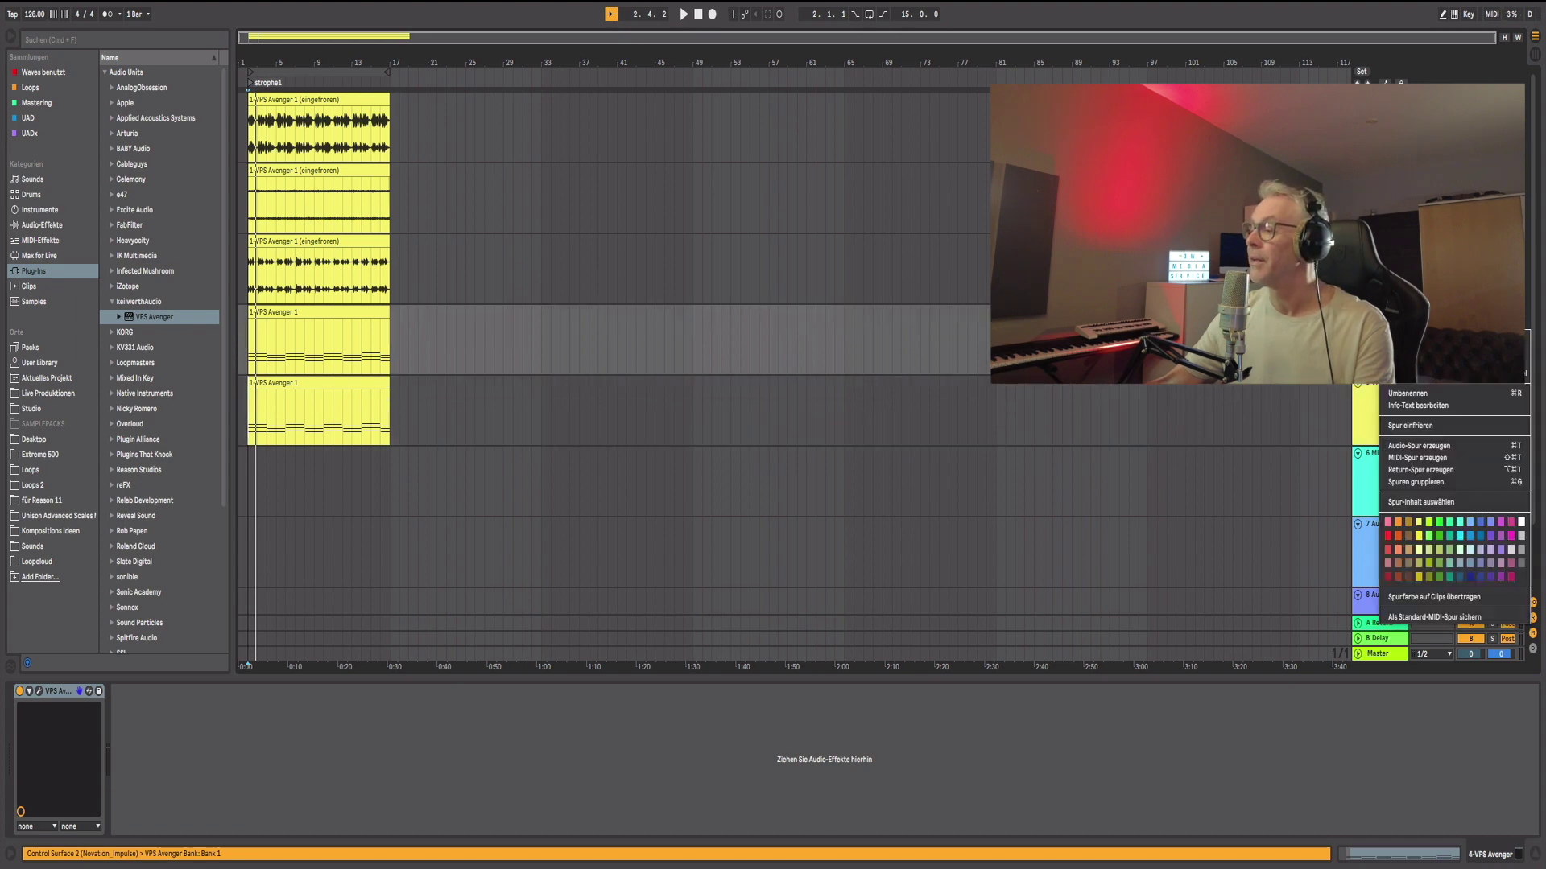
{"action": "left_click", "coordinate": [1407, 427]}
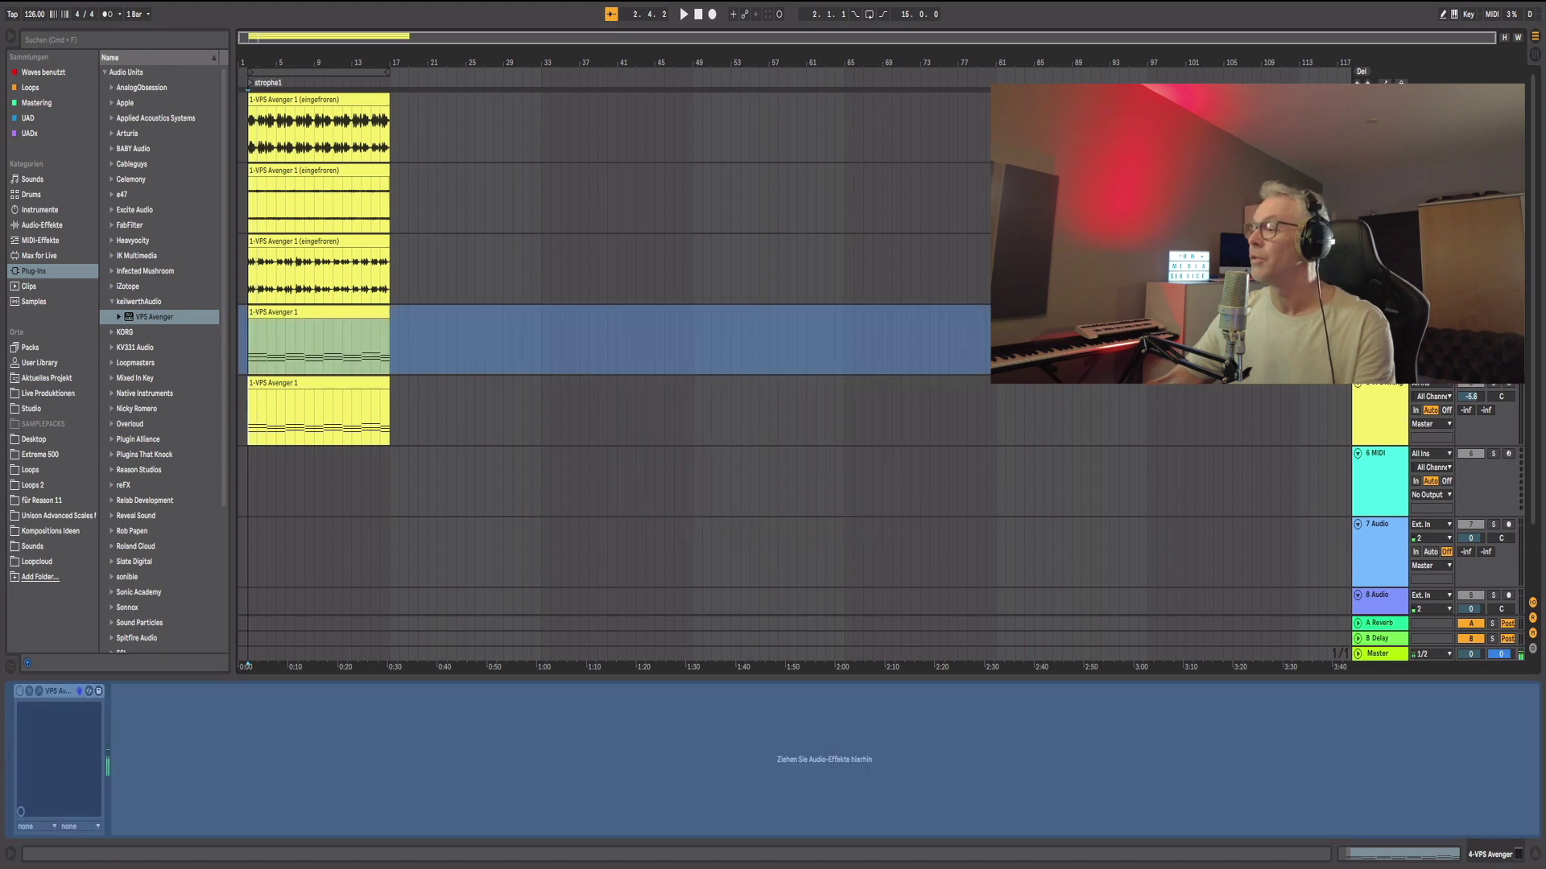
{"action": "right_click", "coordinate": [1395, 339]}
{"action": "left_click", "coordinate": [1403, 448]}
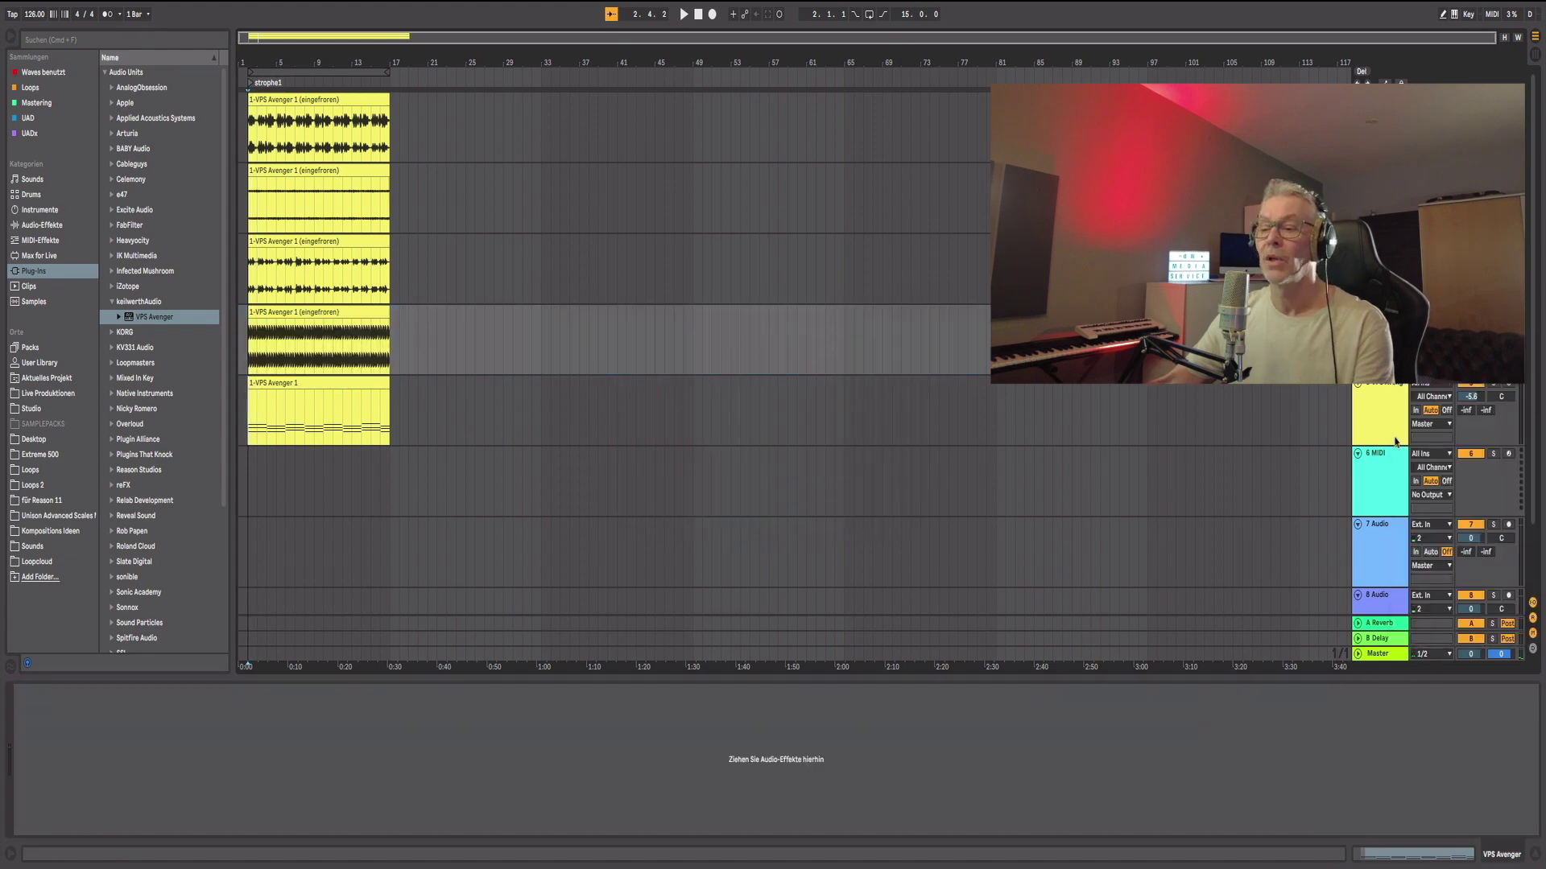
Step: Deactivate the rendered bass drum clip on the fourth track and play the arrangement from bar 2
{"action": "left_click", "coordinate": [346, 314]}
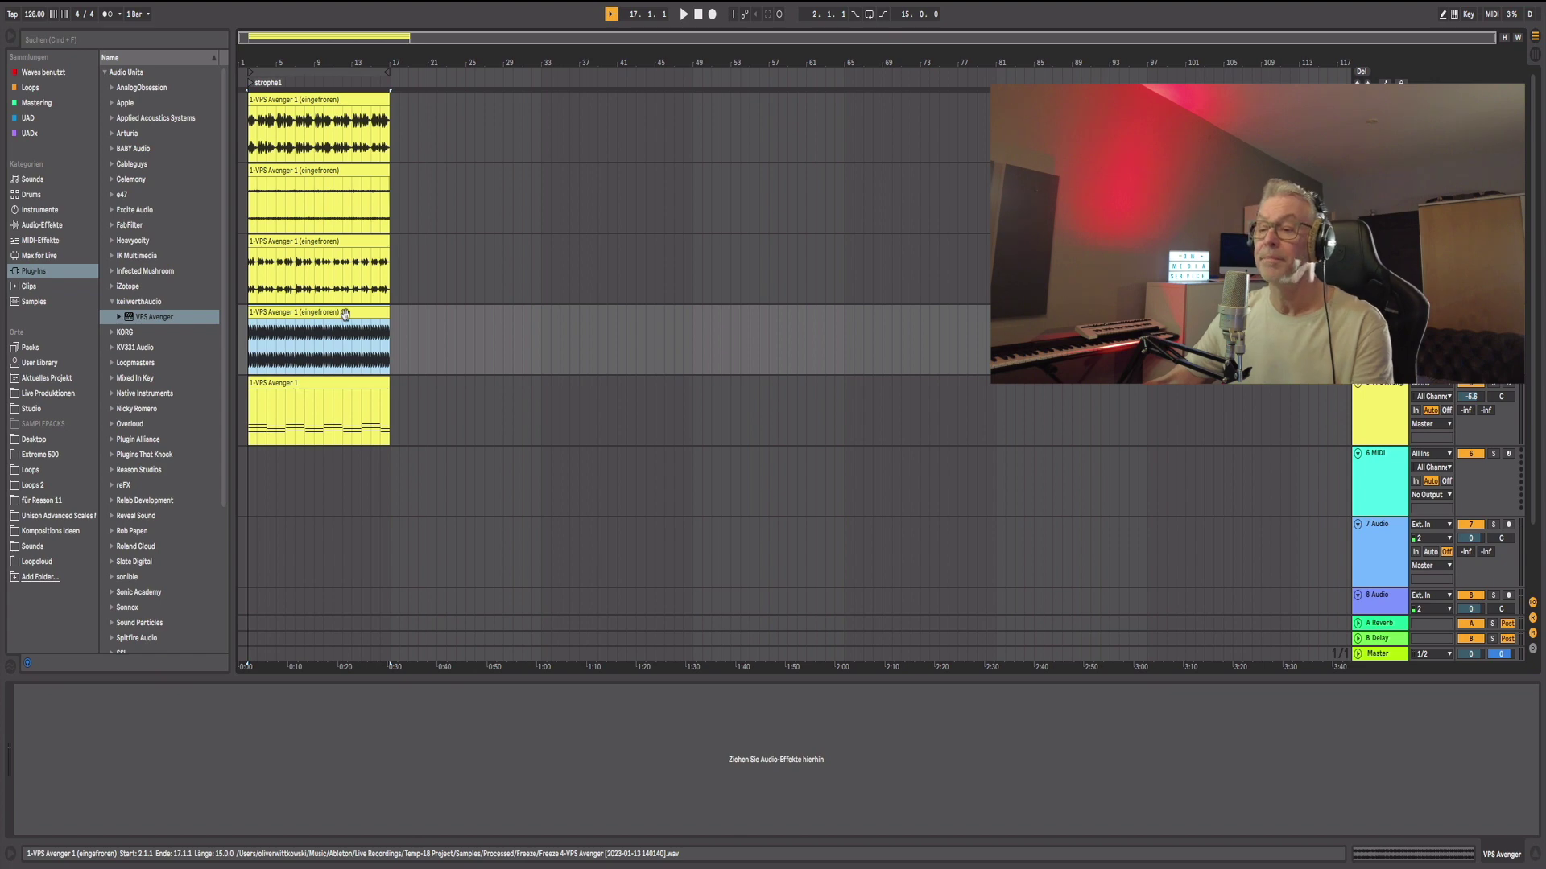
{"action": "left_click", "coordinate": [1241, 467]}
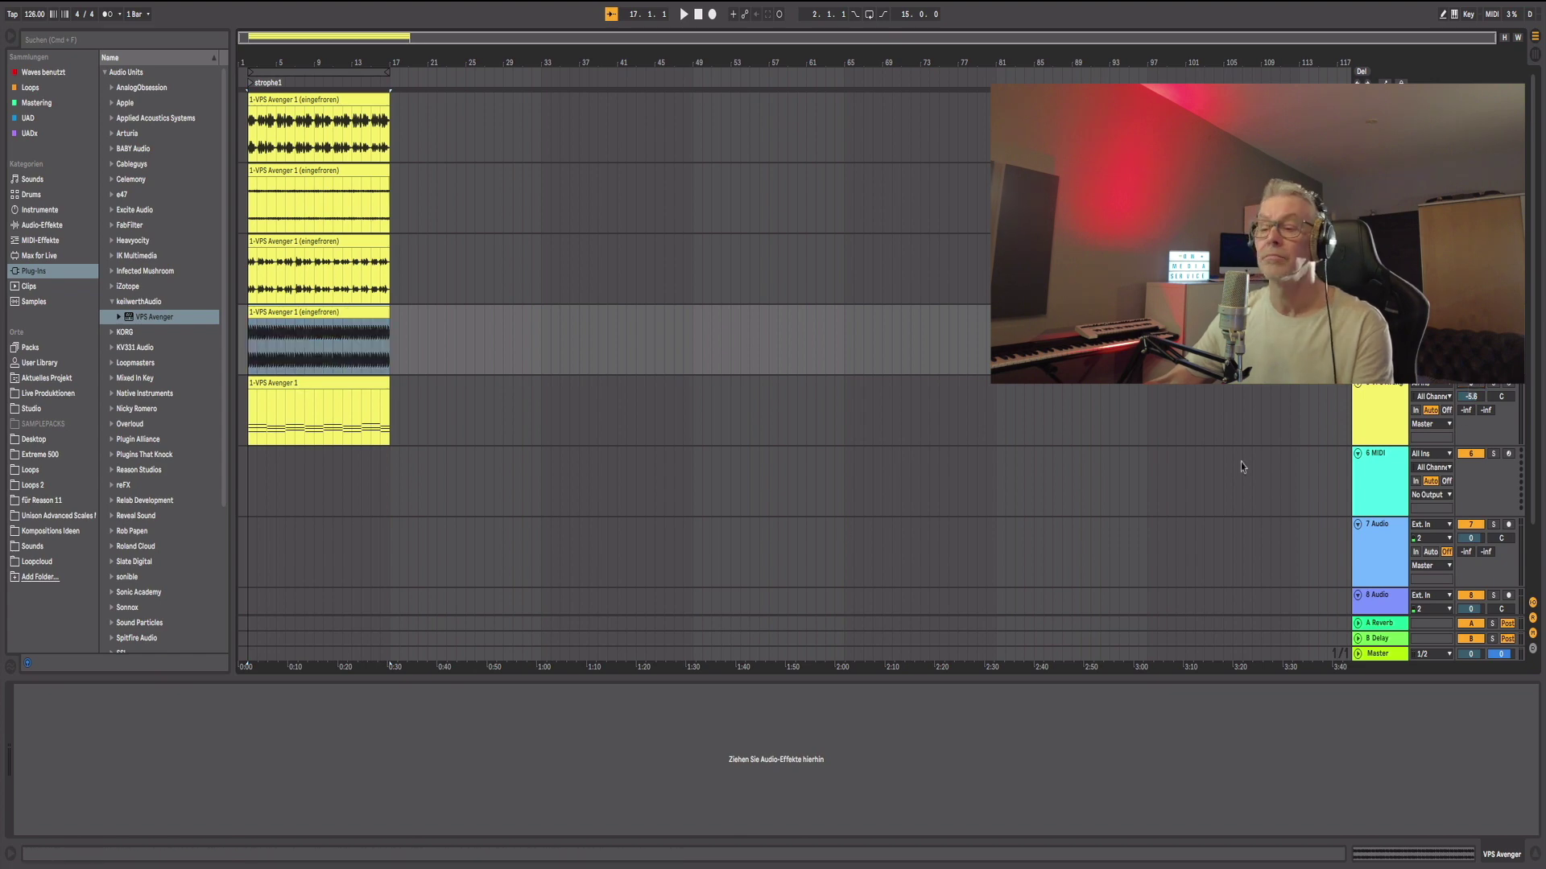
{"action": "key", "text": "space"}
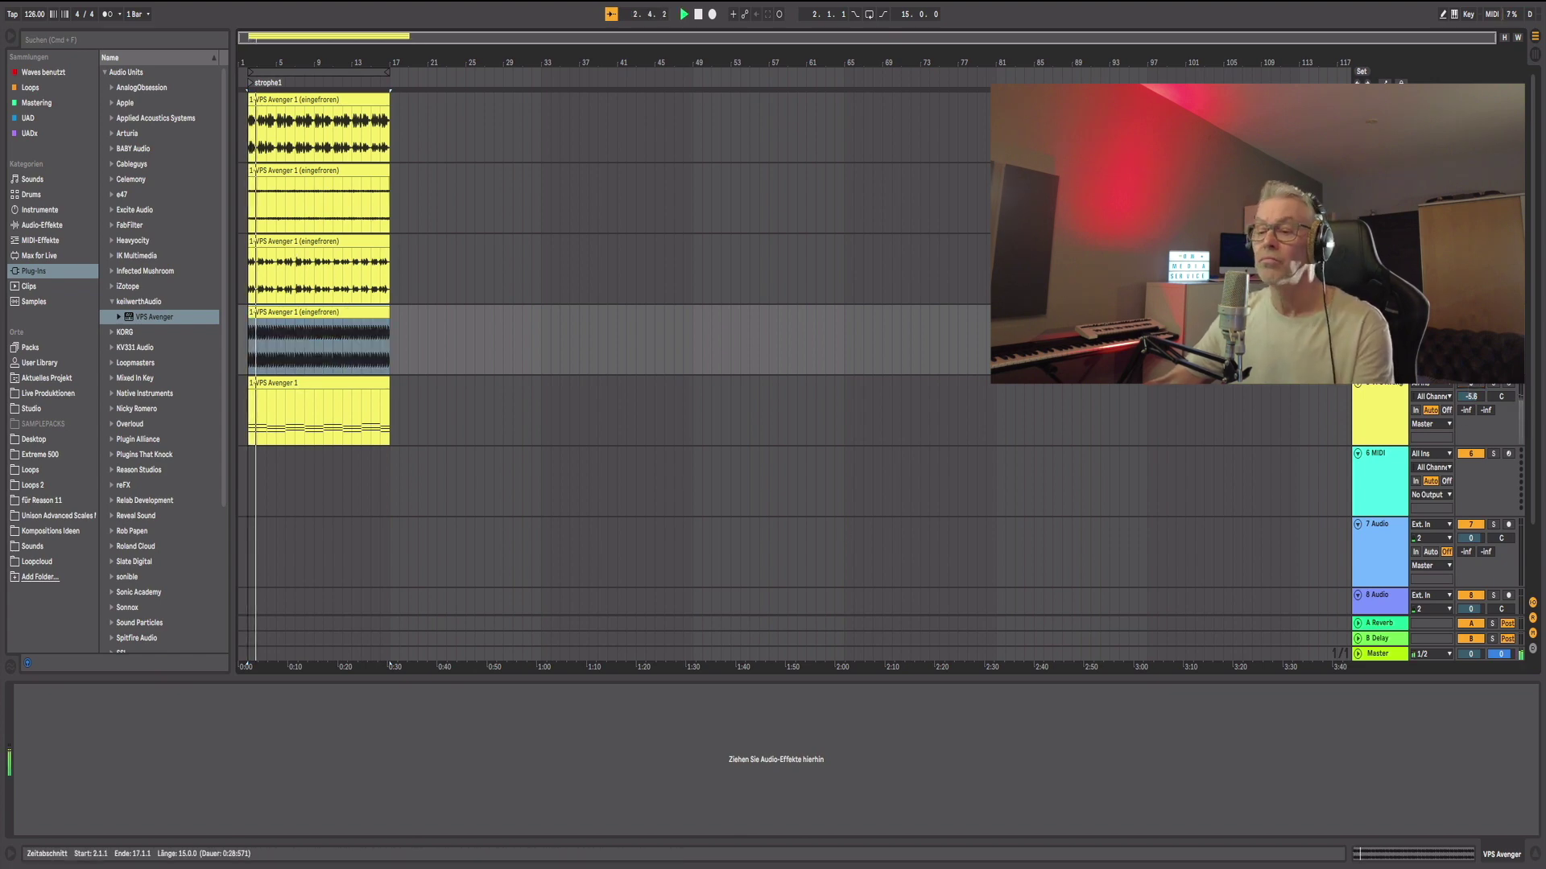
{"action": "key", "text": "space"}
{"action": "key", "text": "space"}
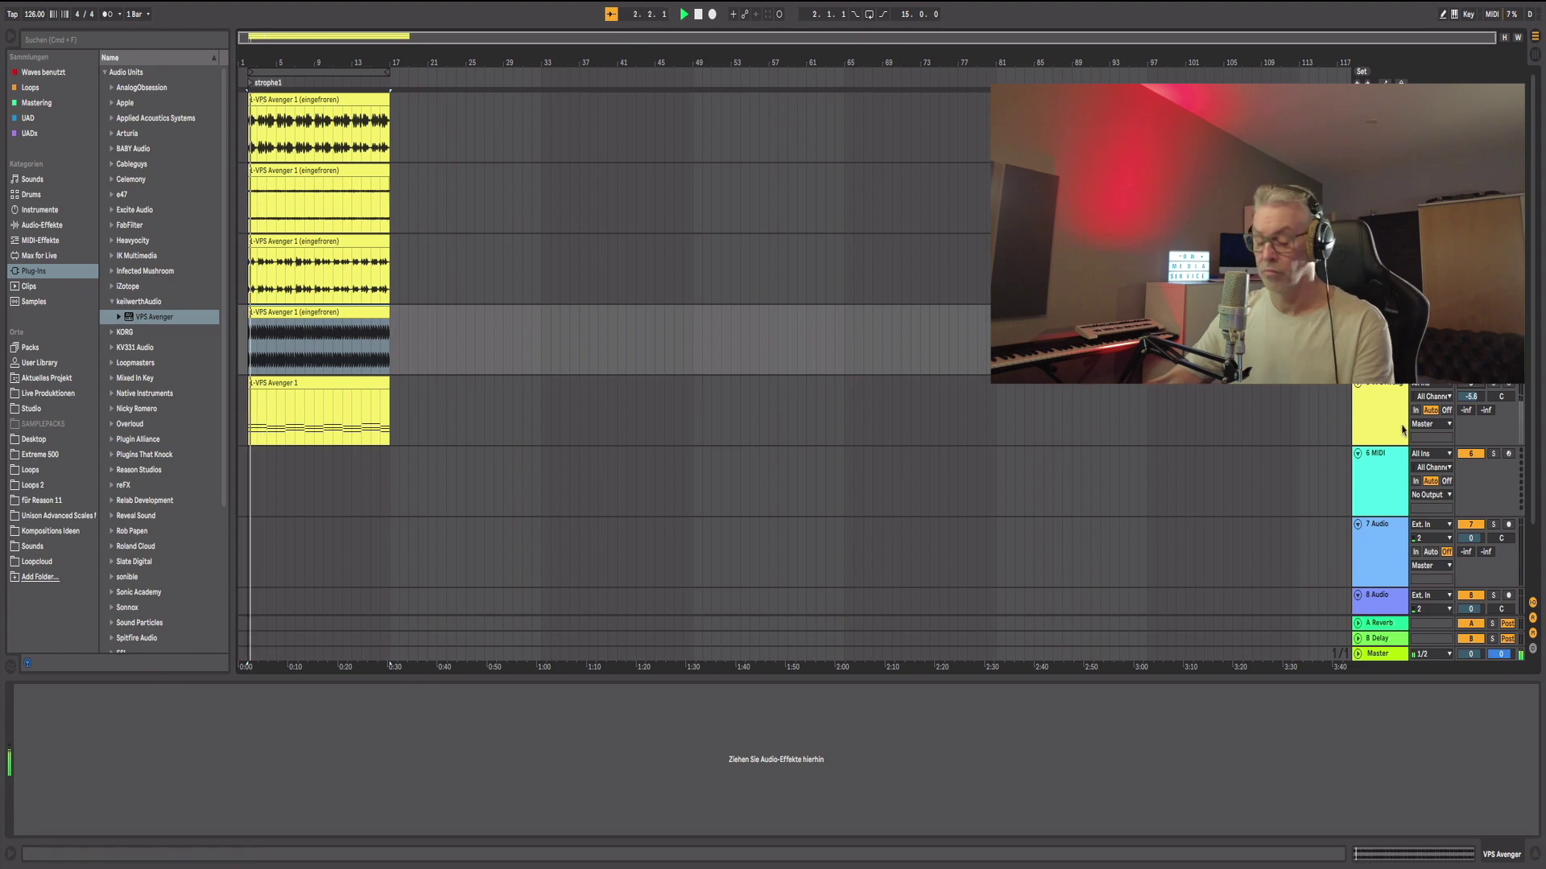
{"action": "key", "text": "space"}
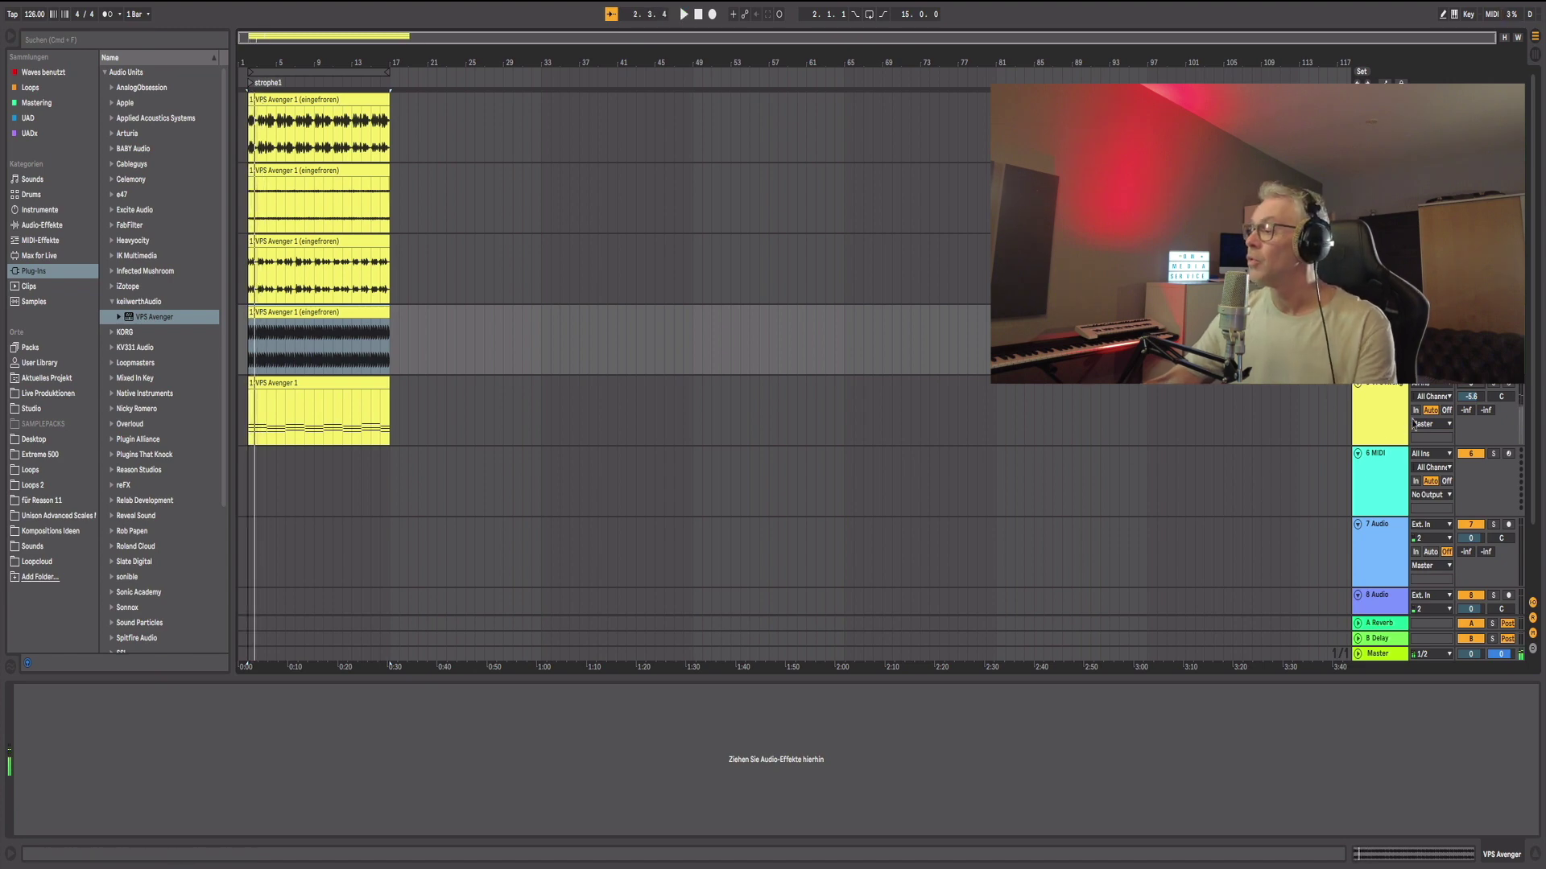
Step: Mute the Bassdrum and keep the other drum sounds soloed in the fifth track's VPS Avenger, and audition that track in solo
{"action": "left_click", "coordinate": [1474, 388]}
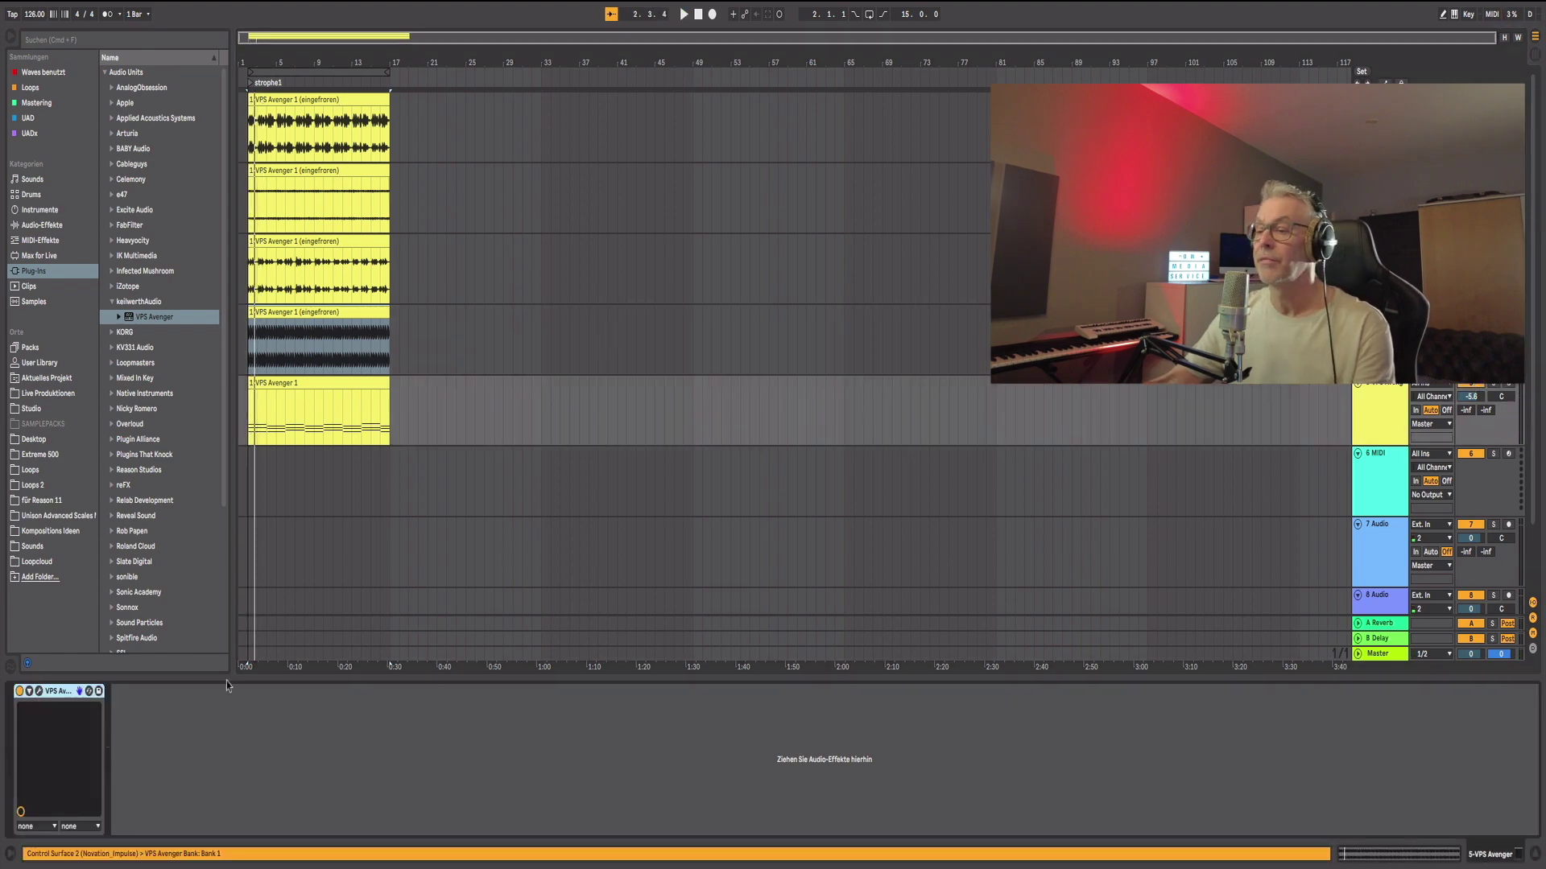
{"action": "key", "text": "super+alt+p"}
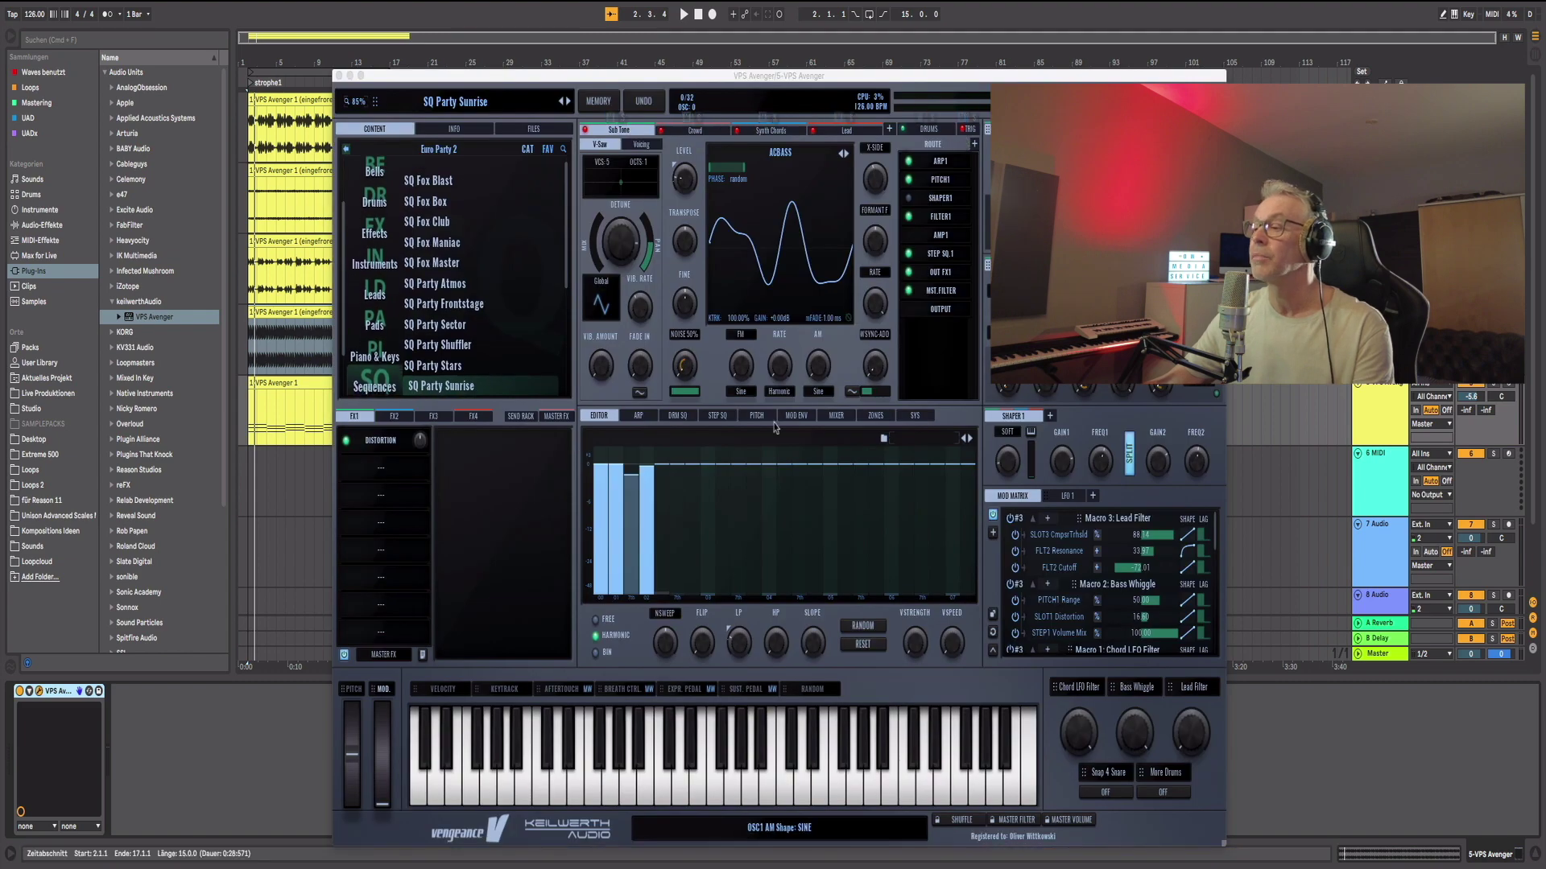
{"action": "left_click", "coordinate": [922, 129]}
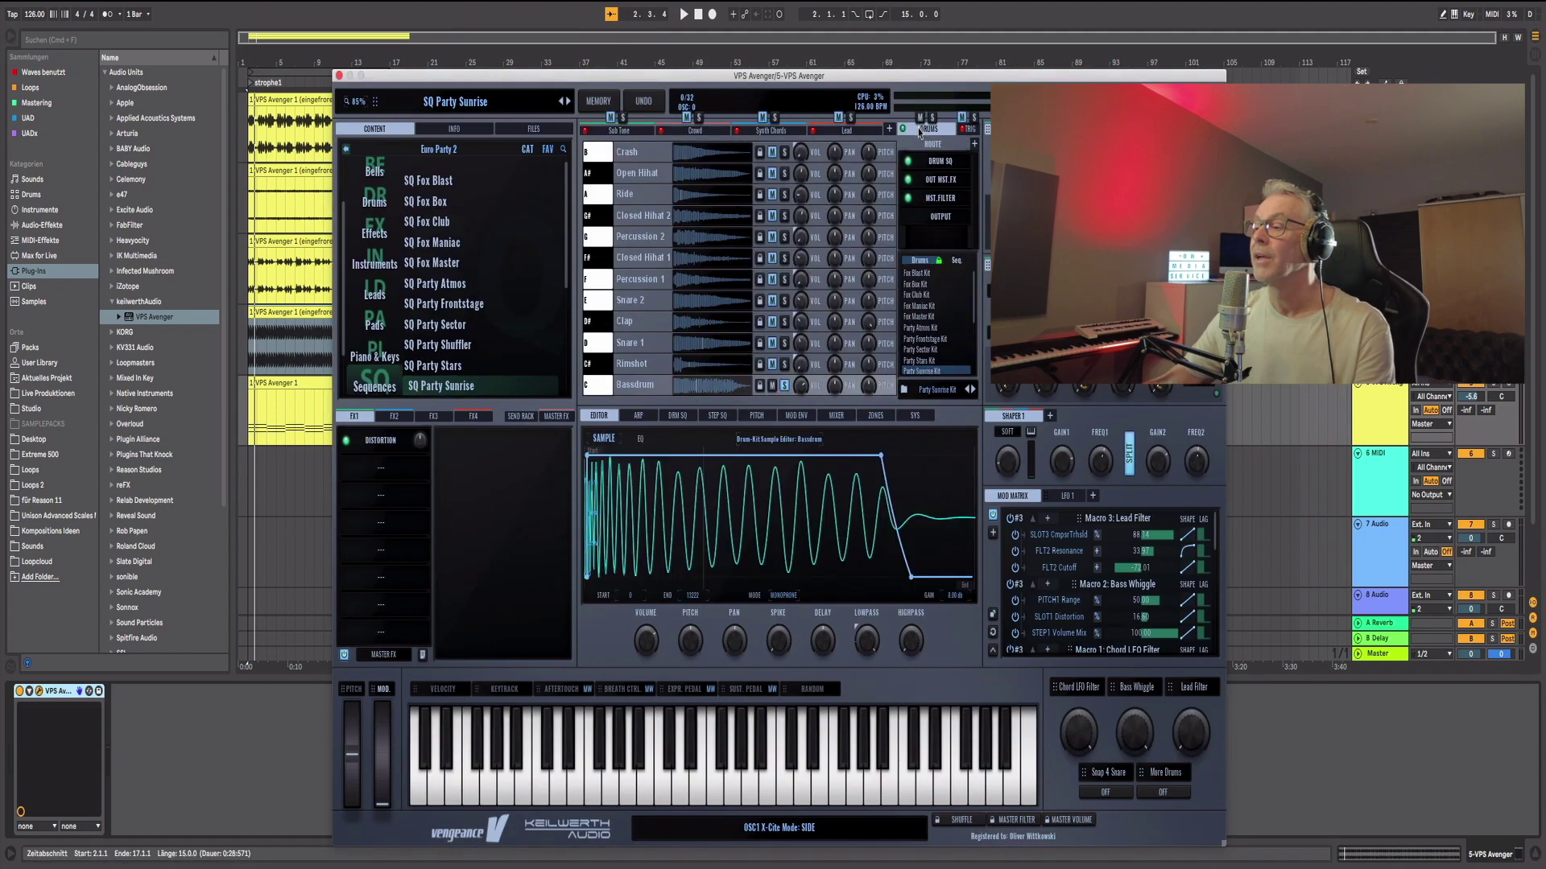
{"action": "left_click", "coordinate": [772, 387]}
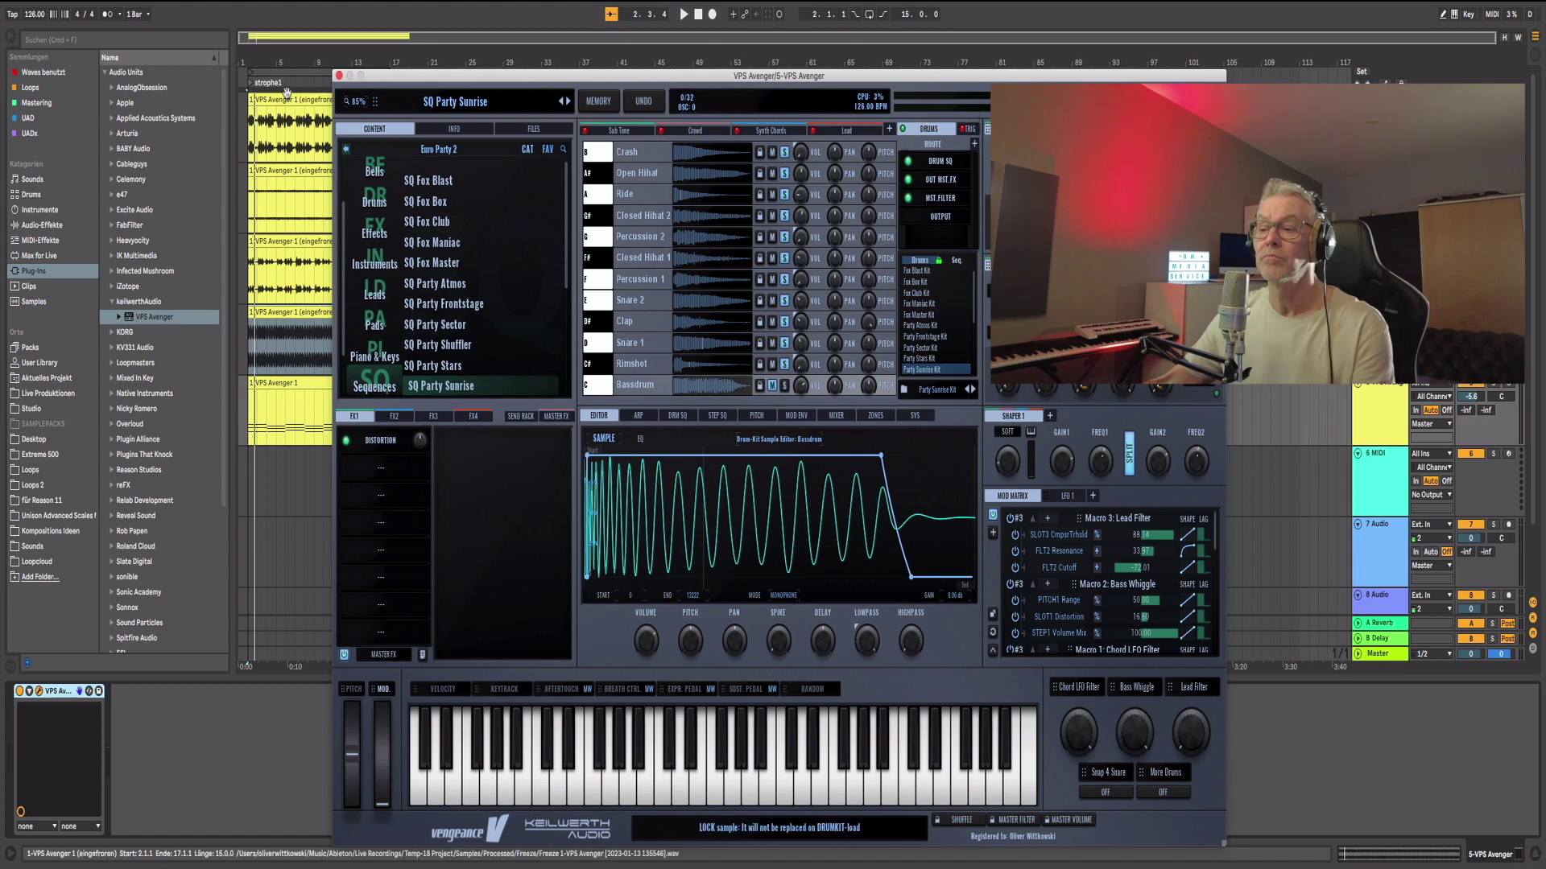
{"action": "key", "text": "space"}
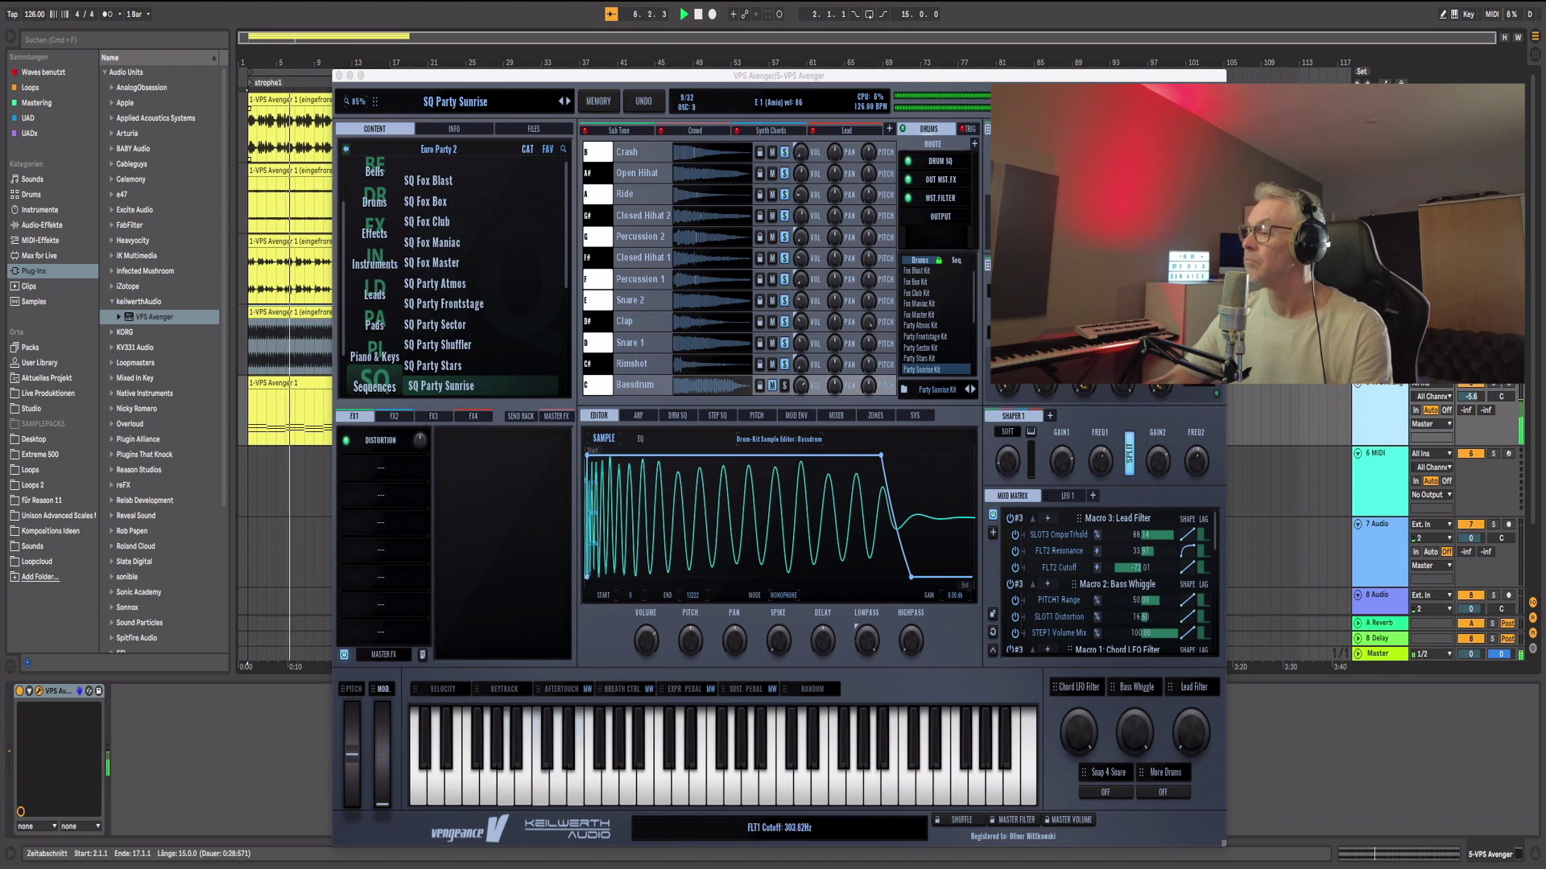
{"action": "left_click", "coordinate": [1493, 387]}
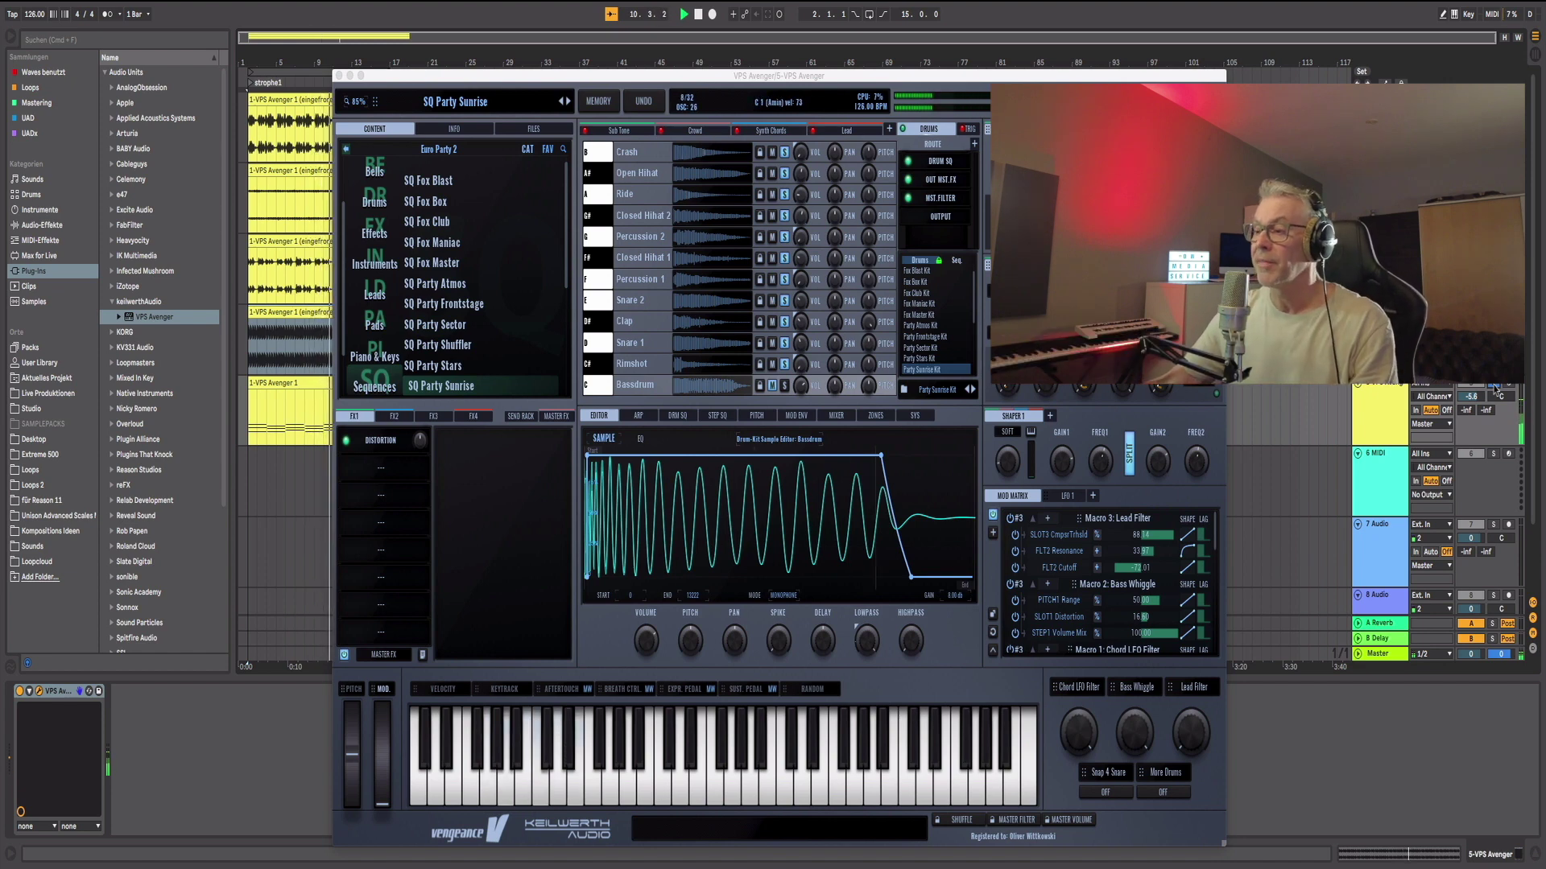
{"action": "key", "text": "space"}
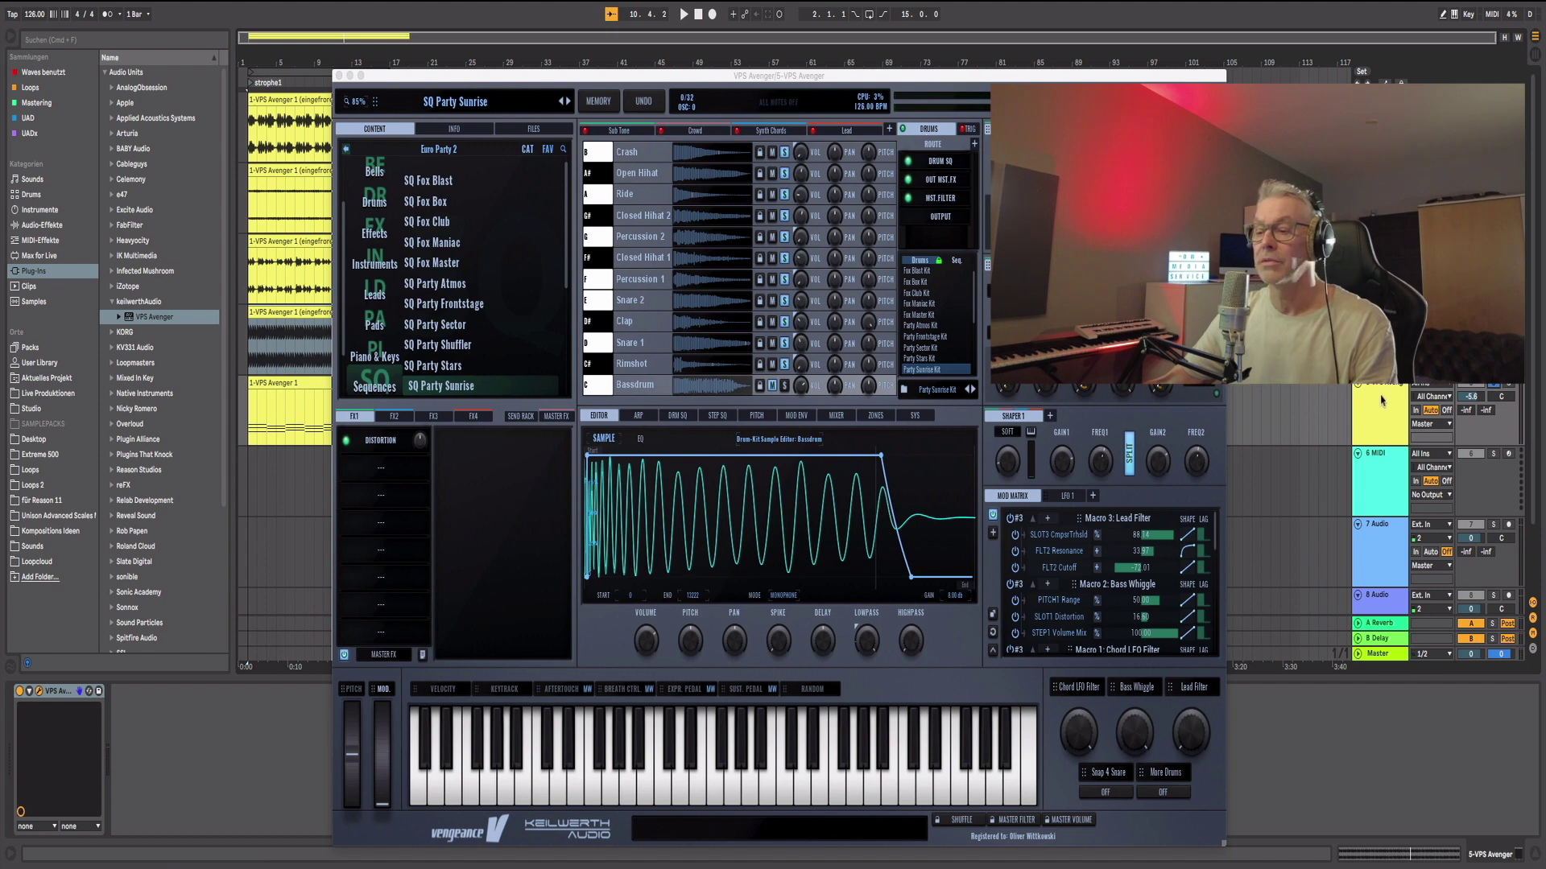
Step: Freeze the fifth track and flatten its remaining drum sounds into audio
{"action": "right_click", "coordinate": [1381, 400]}
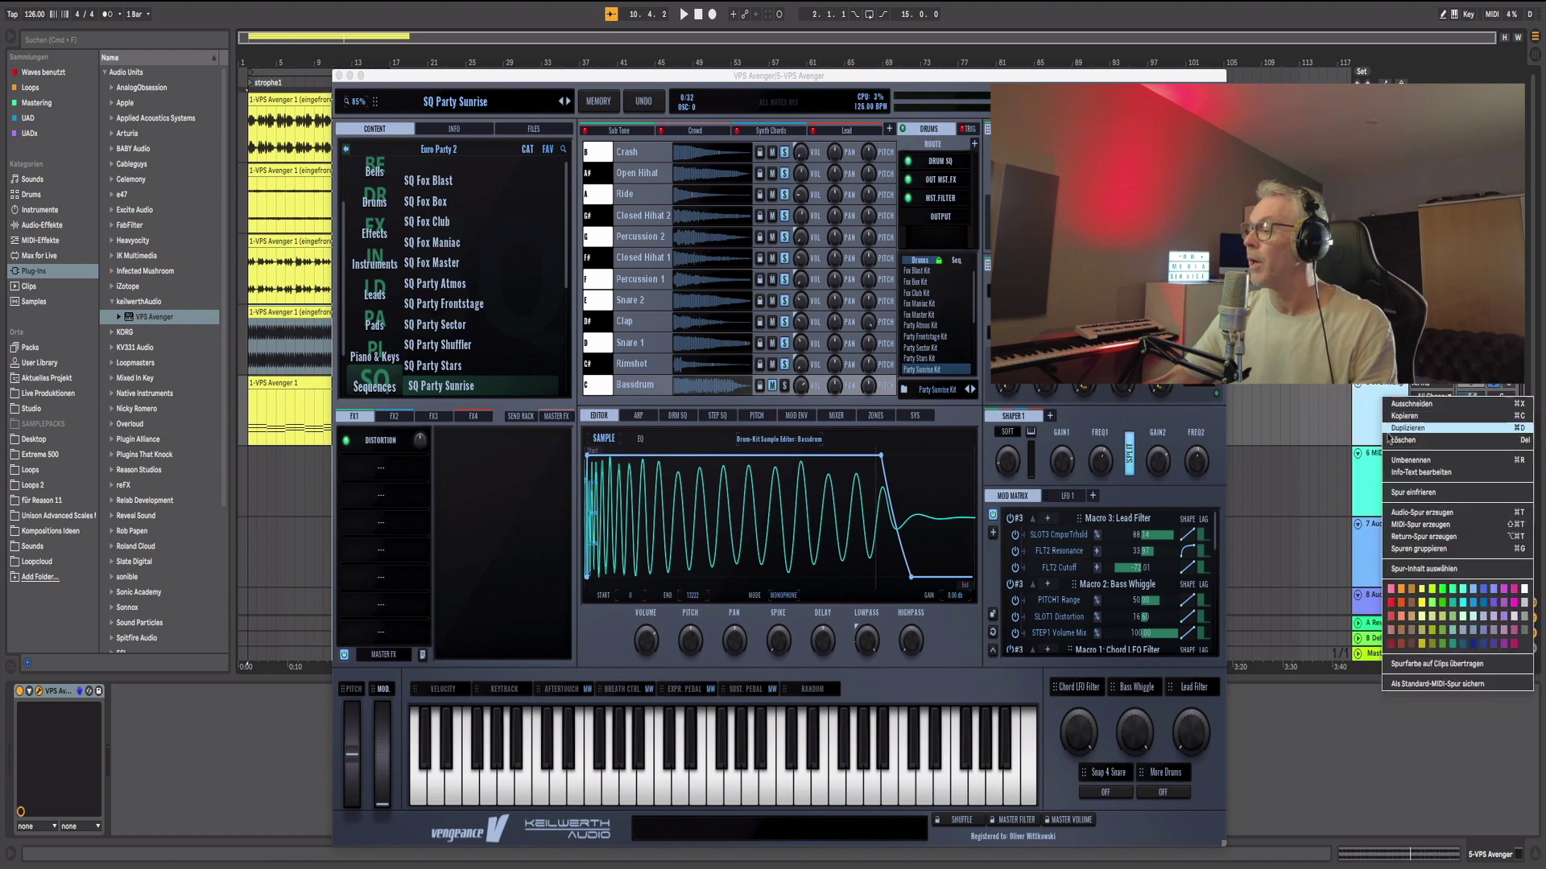
{"action": "left_click", "coordinate": [1396, 493]}
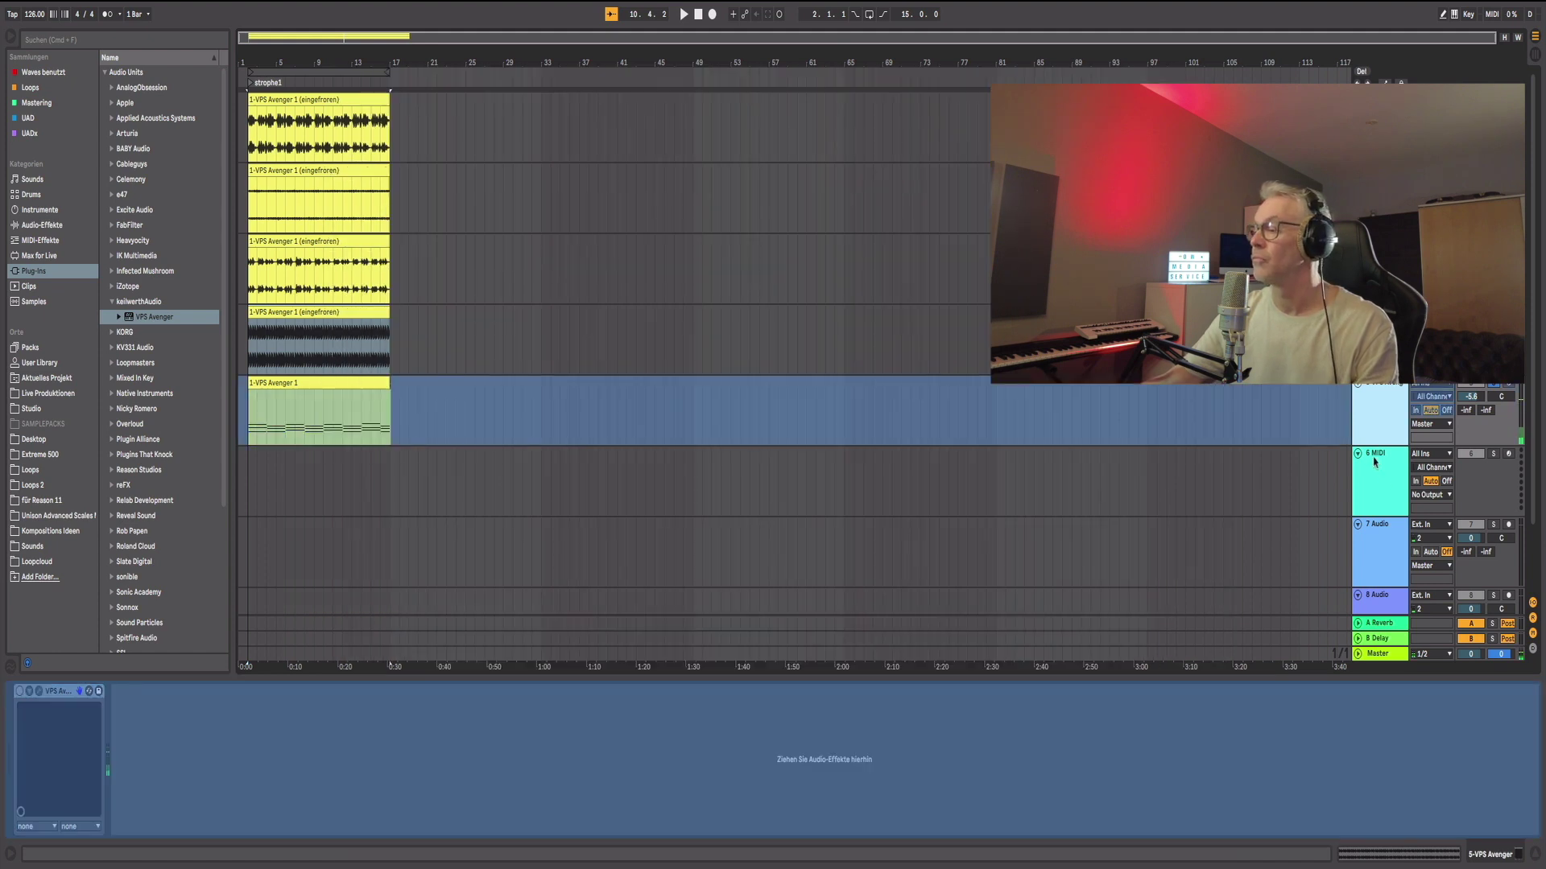
{"action": "right_click", "coordinate": [1373, 432]}
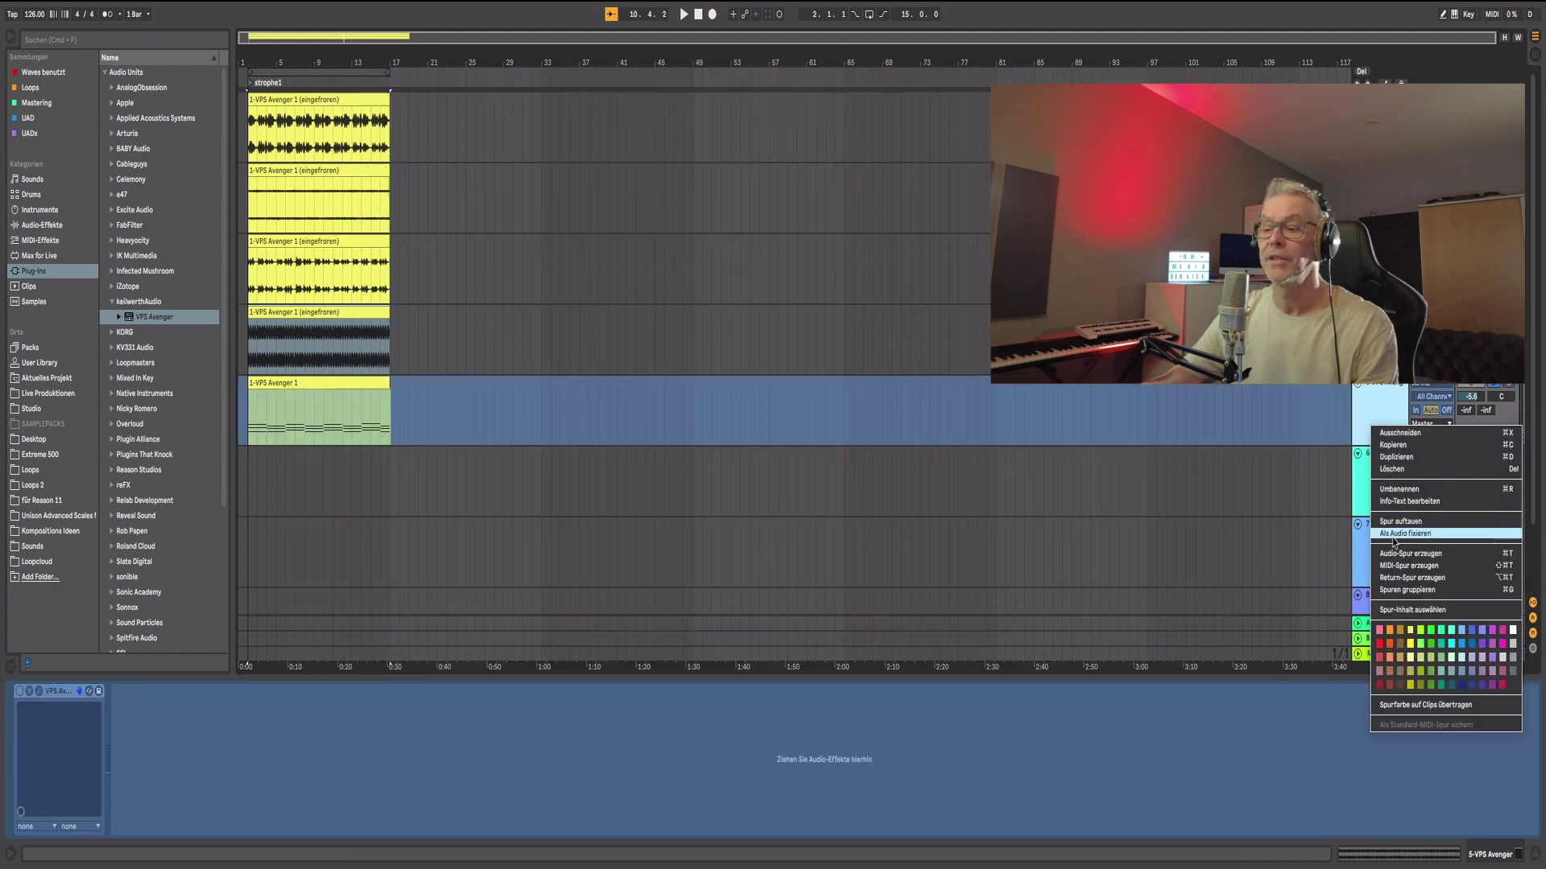
{"action": "left_click", "coordinate": [1394, 534]}
Step: Rename the flattened fifth track as Percussion
{"action": "right_click", "coordinate": [1369, 406]}
{"action": "left_click", "coordinate": [1385, 468]}
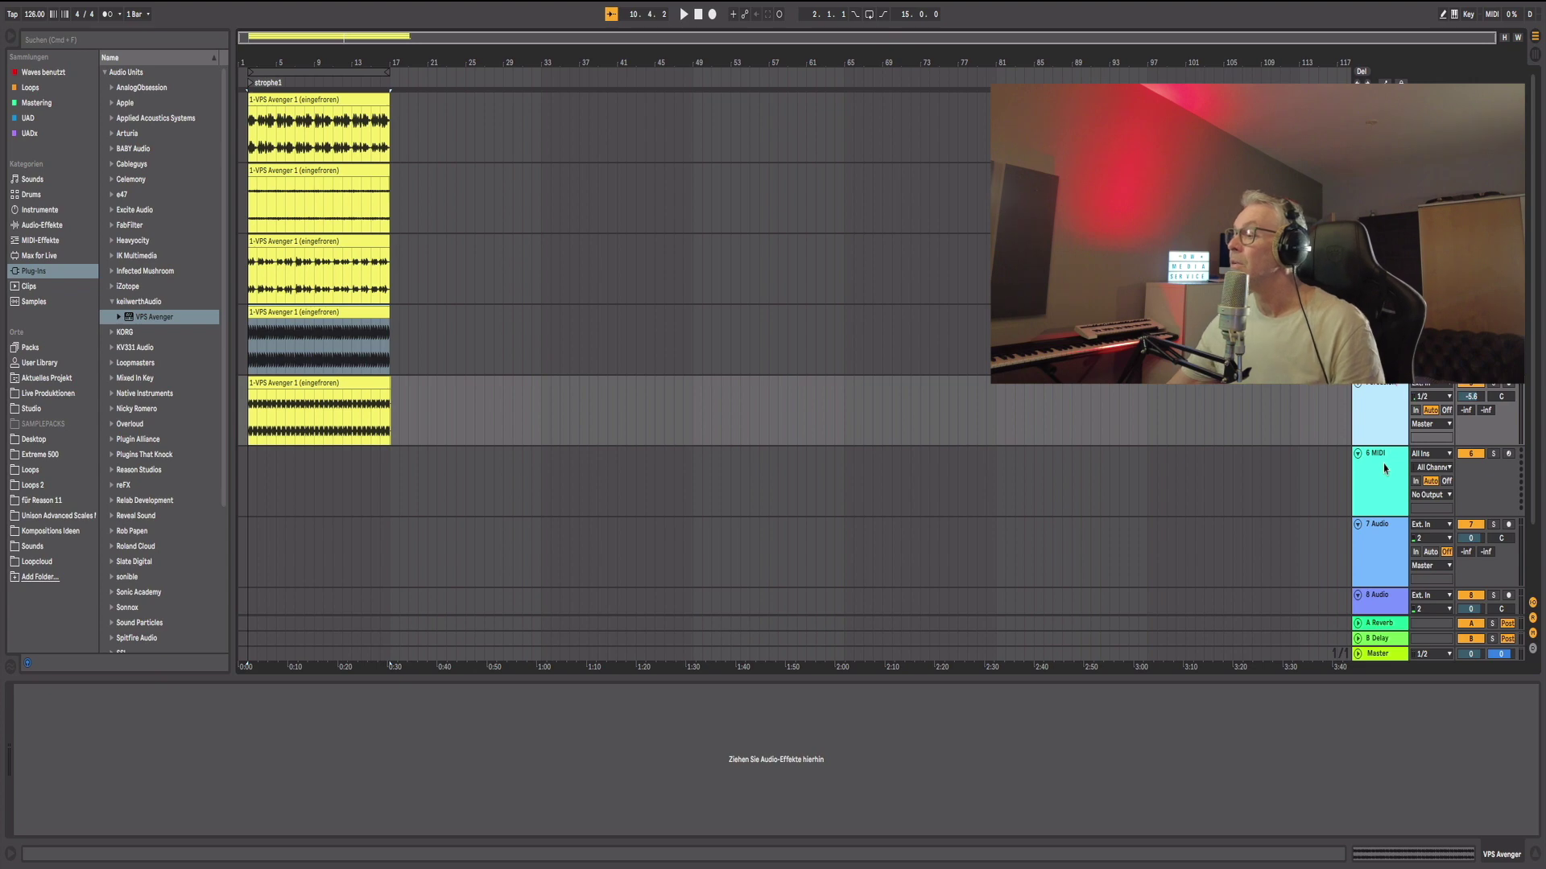
{"action": "right_click", "coordinate": [1402, 408]}
{"action": "left_click", "coordinate": [1429, 522]}
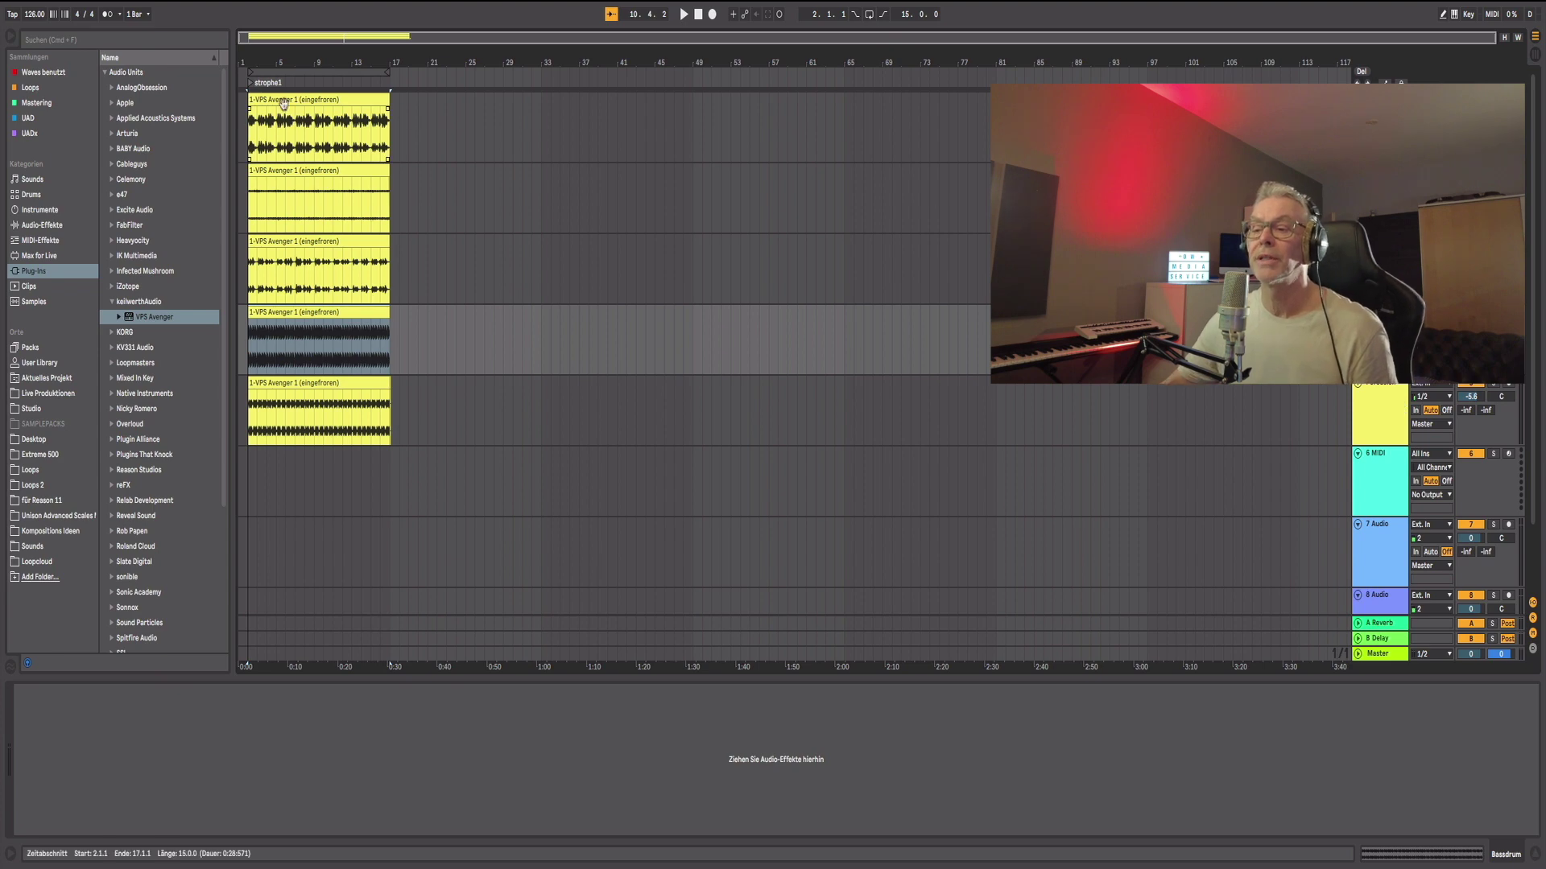
Step: Play the arrangement from bar 2 to hear all the rendered parts together
{"action": "left_click", "coordinate": [249, 86]}
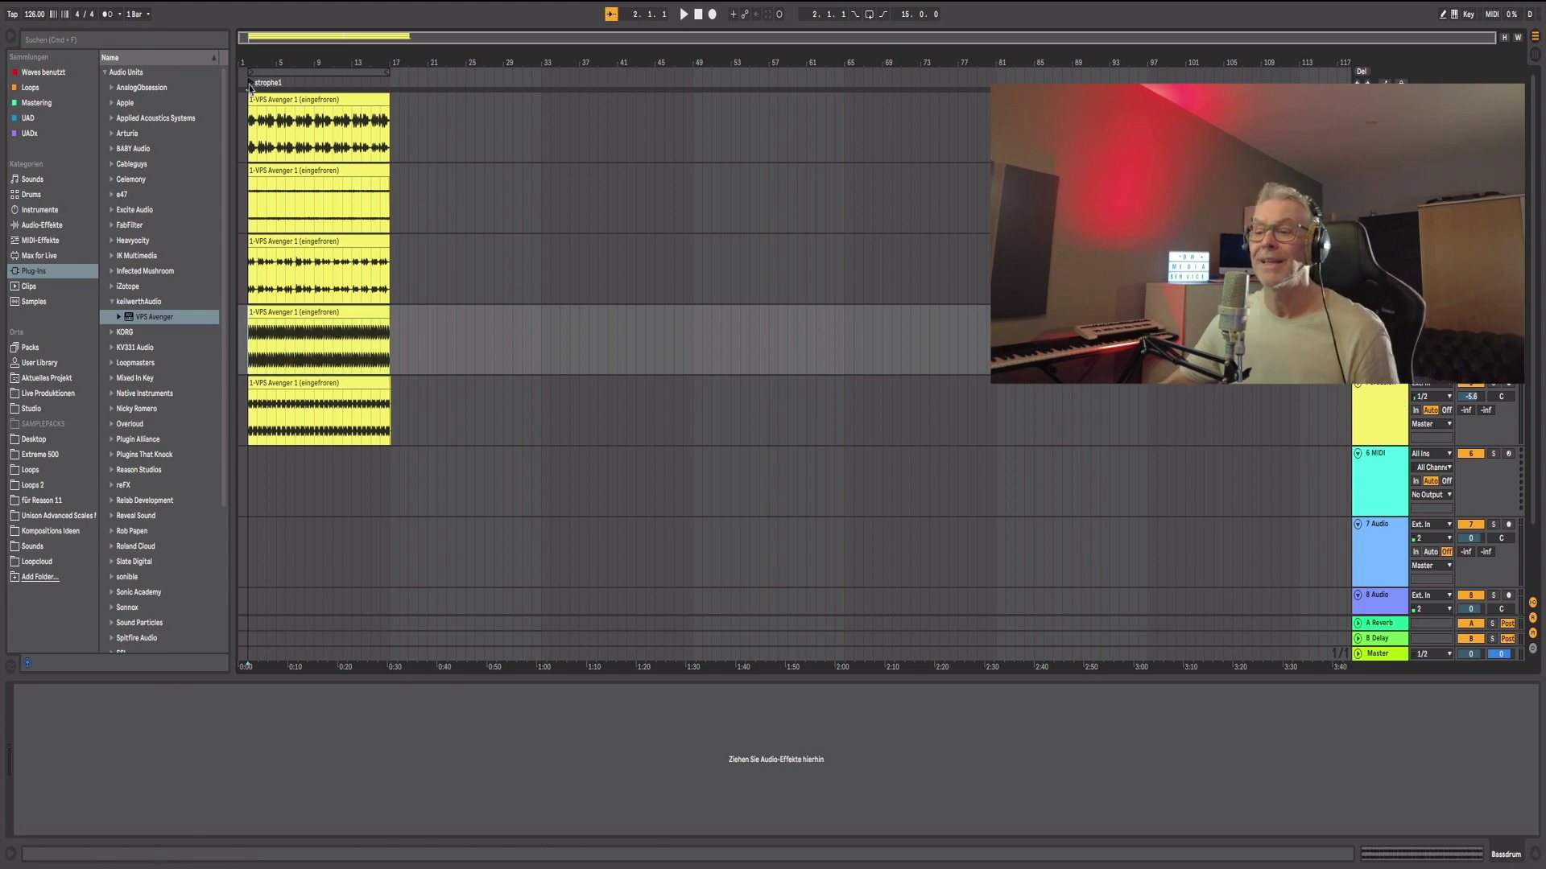
{"action": "key", "text": "space"}
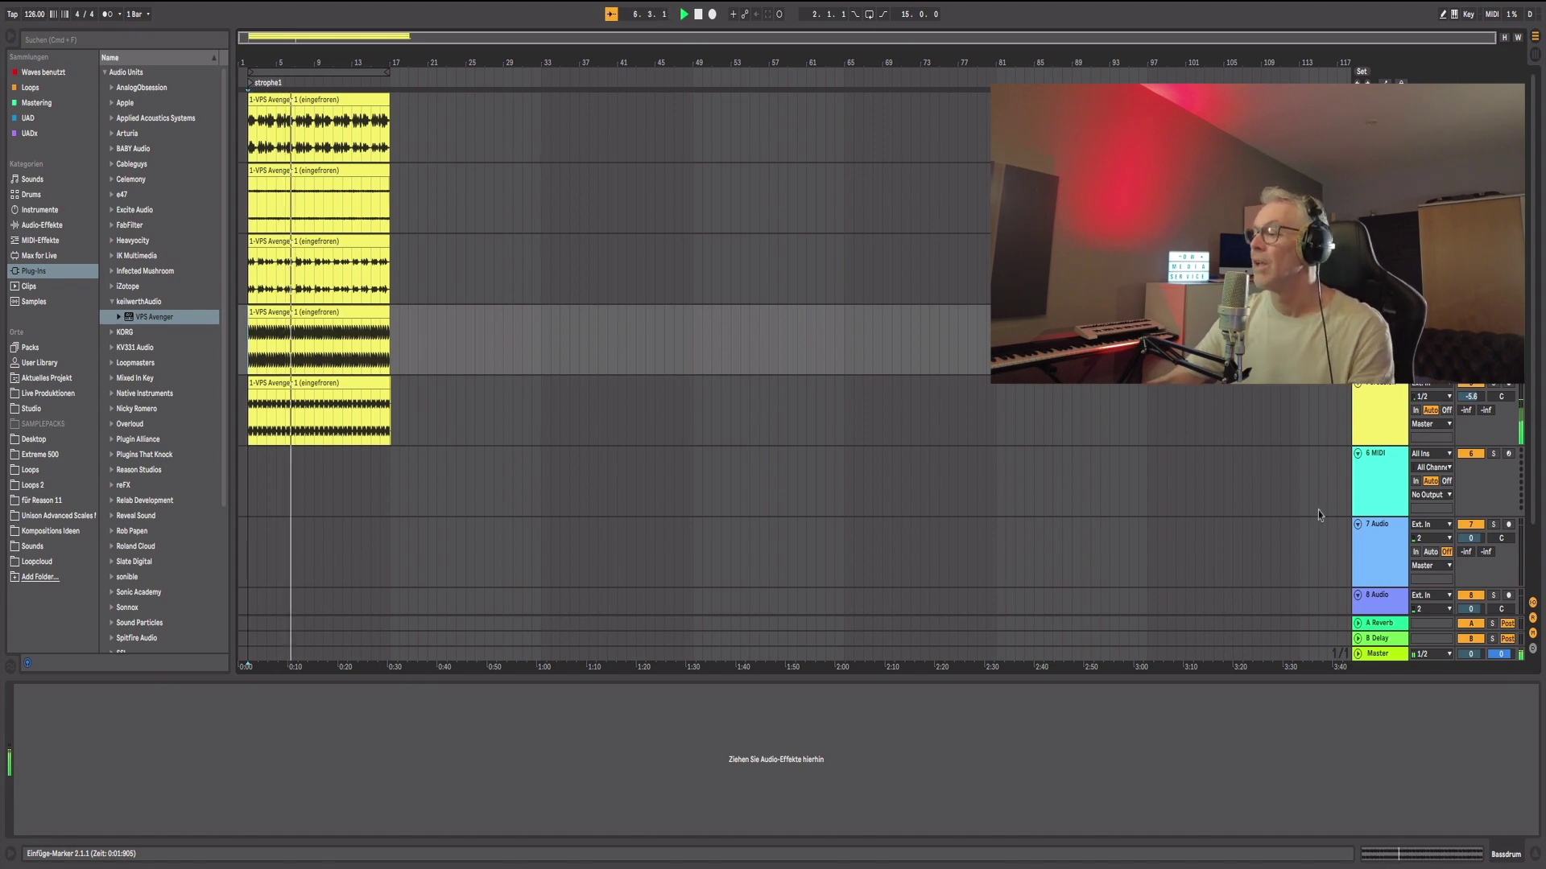
{"action": "key", "text": "space"}
Step: Insert an audio track below the Percussion track and open the Toploop HiHats folder within Loops 2
{"action": "right_click", "coordinate": [1375, 439]}
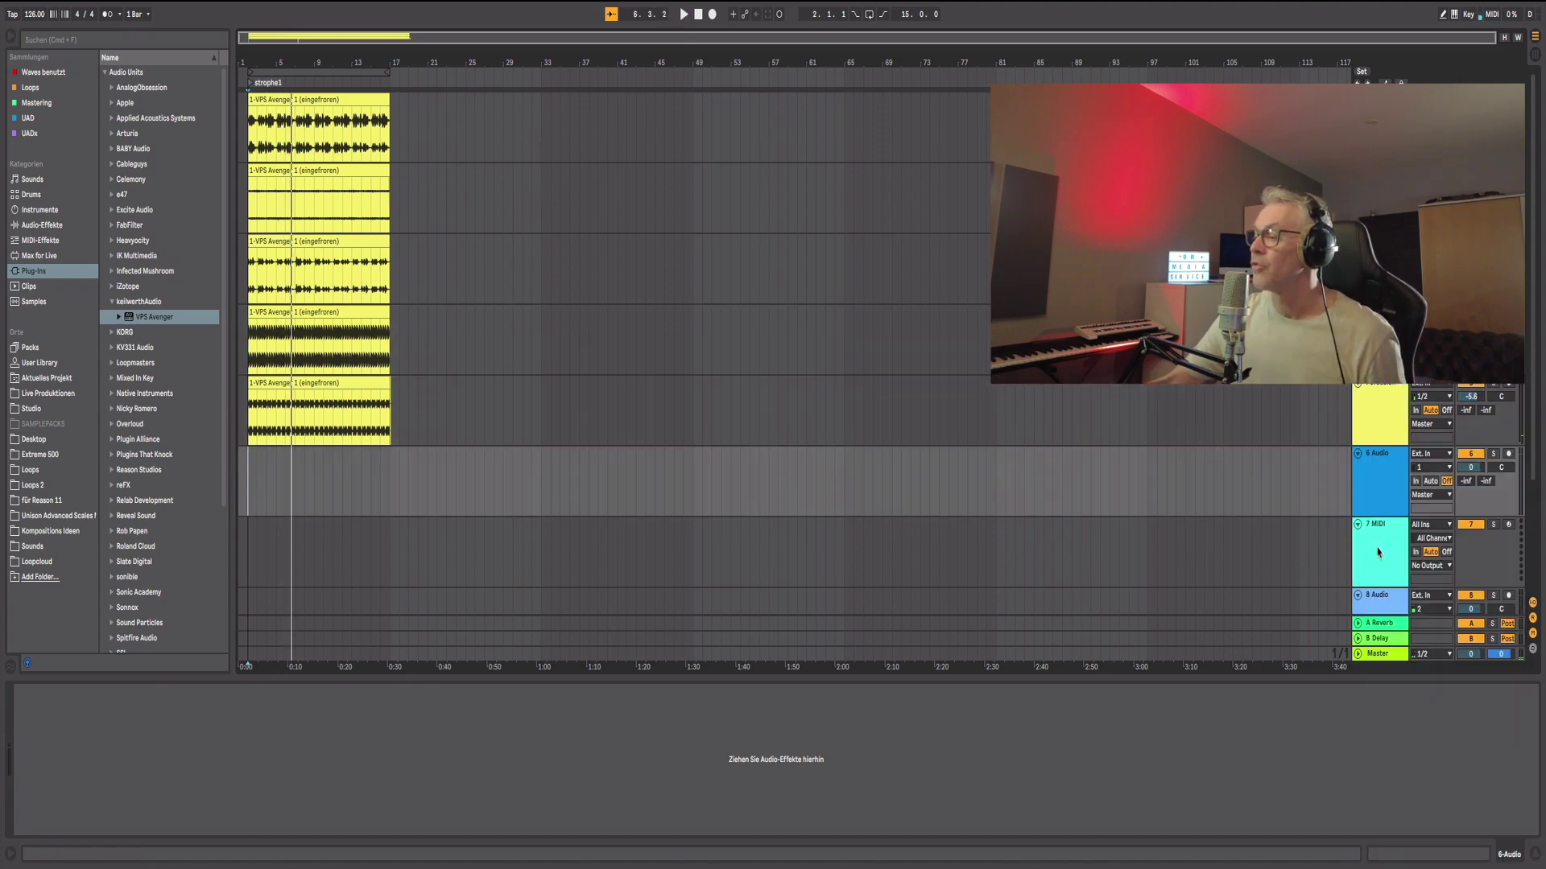
{"action": "left_click", "coordinate": [1368, 494]}
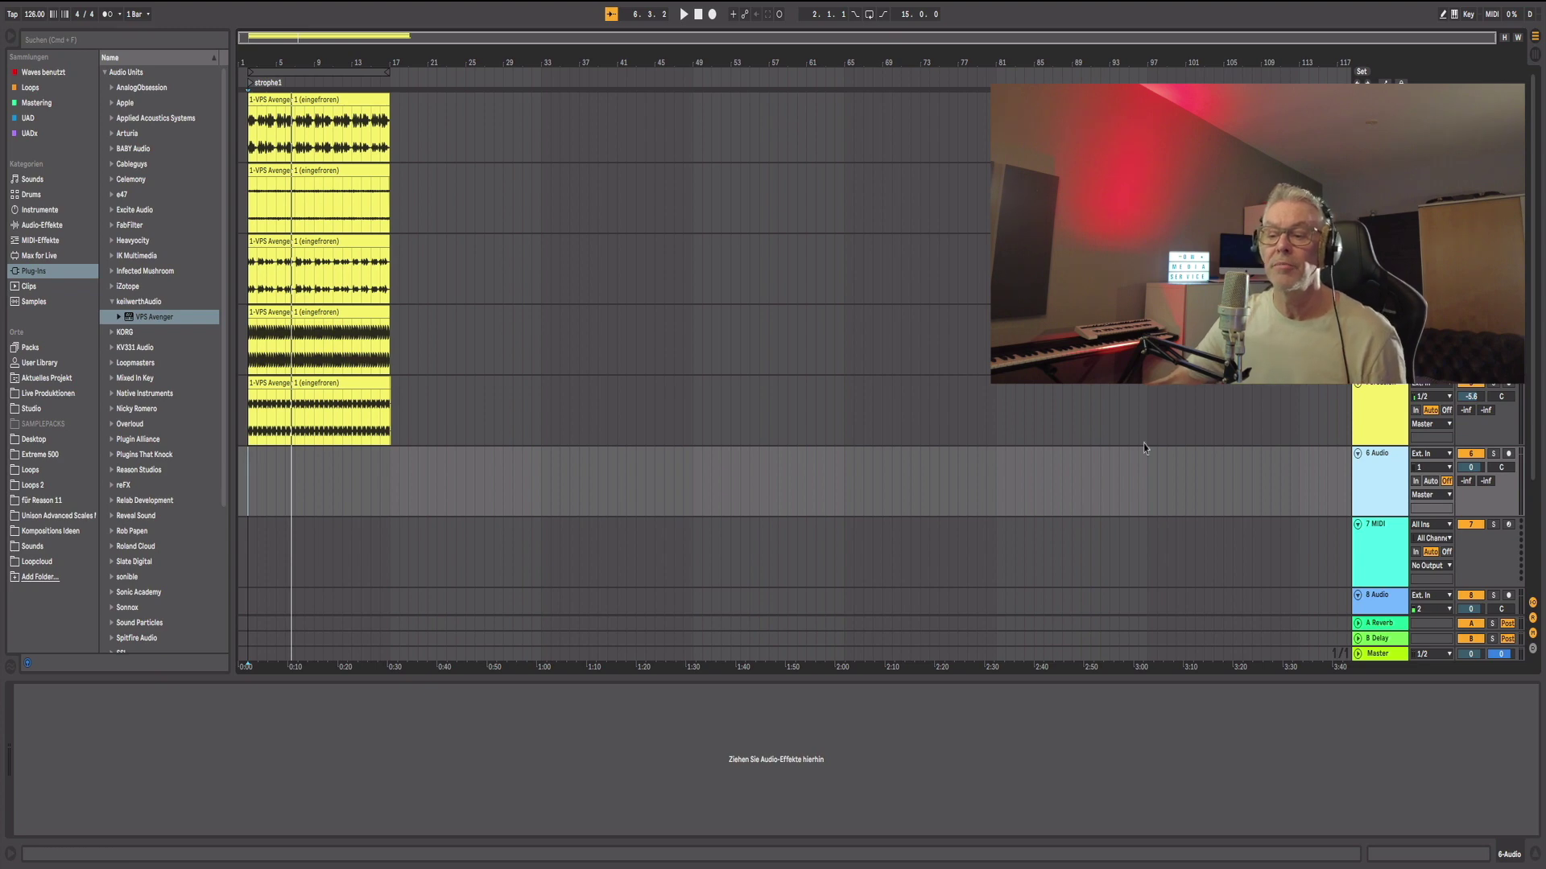
{"action": "left_click", "coordinate": [35, 483]}
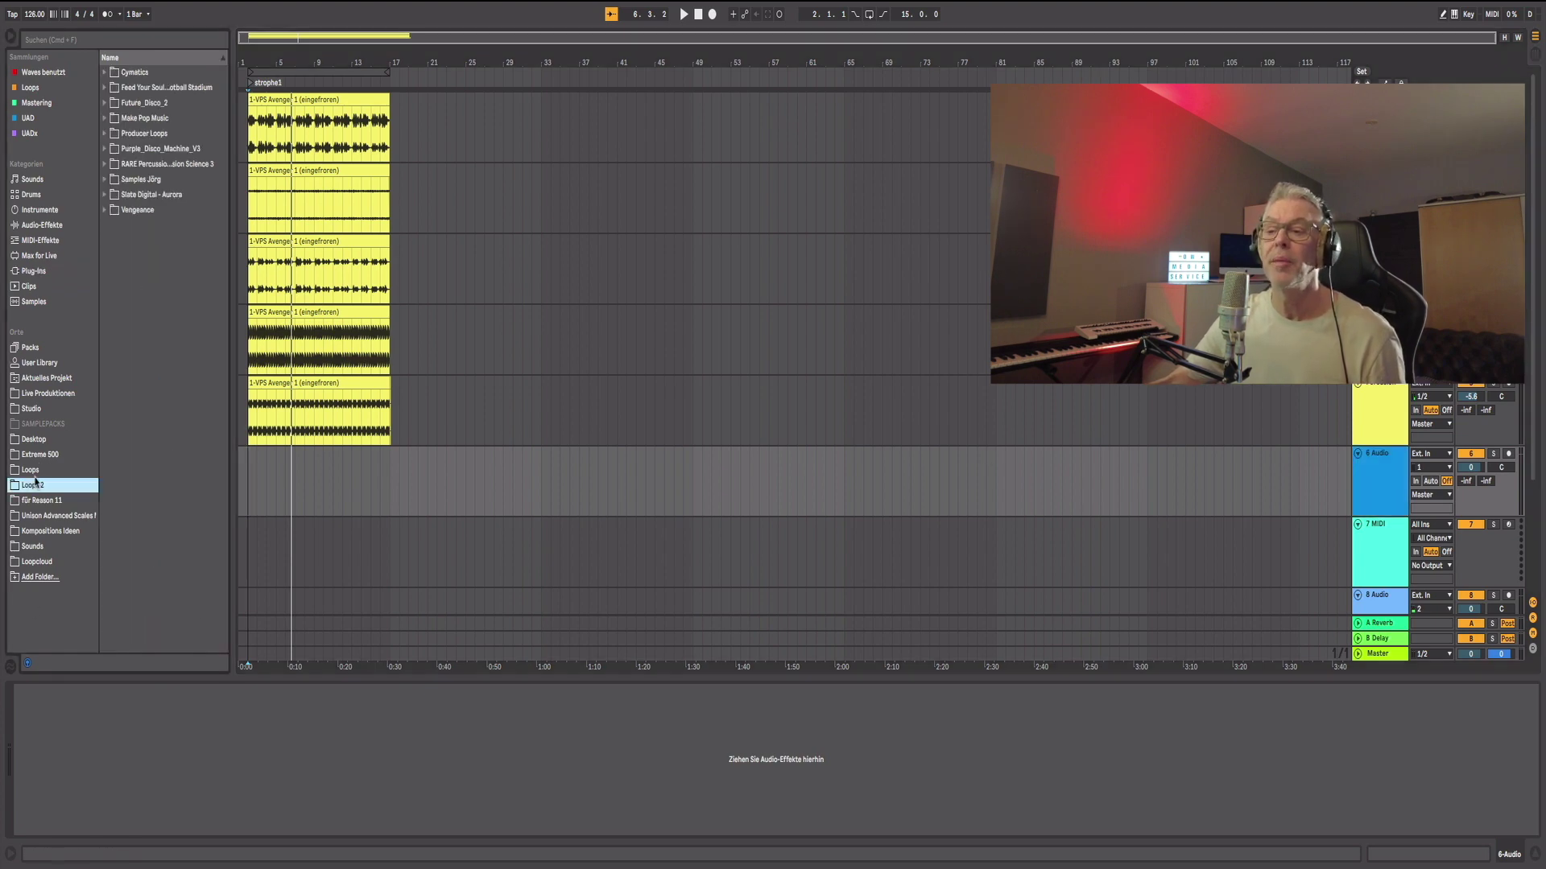
{"action": "left_click", "coordinate": [104, 179]}
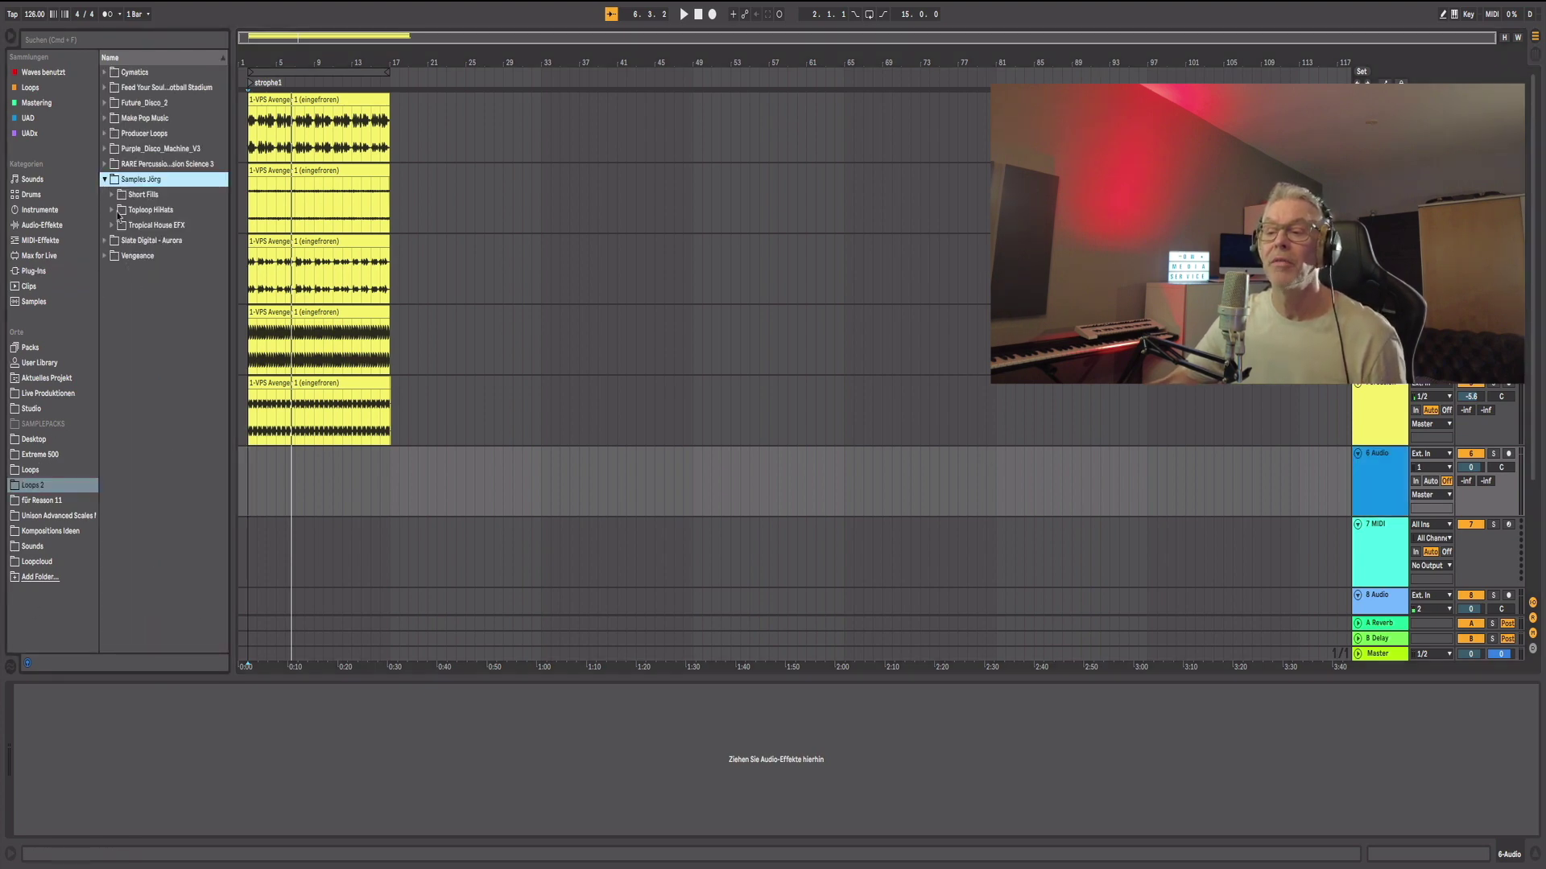
{"action": "left_click", "coordinate": [118, 212]}
Step: Audition several top loops with the arrangement and place the BOB_SINCLAR drum loop on the new audio track across the strophe1 section
{"action": "left_click", "coordinate": [157, 288]}
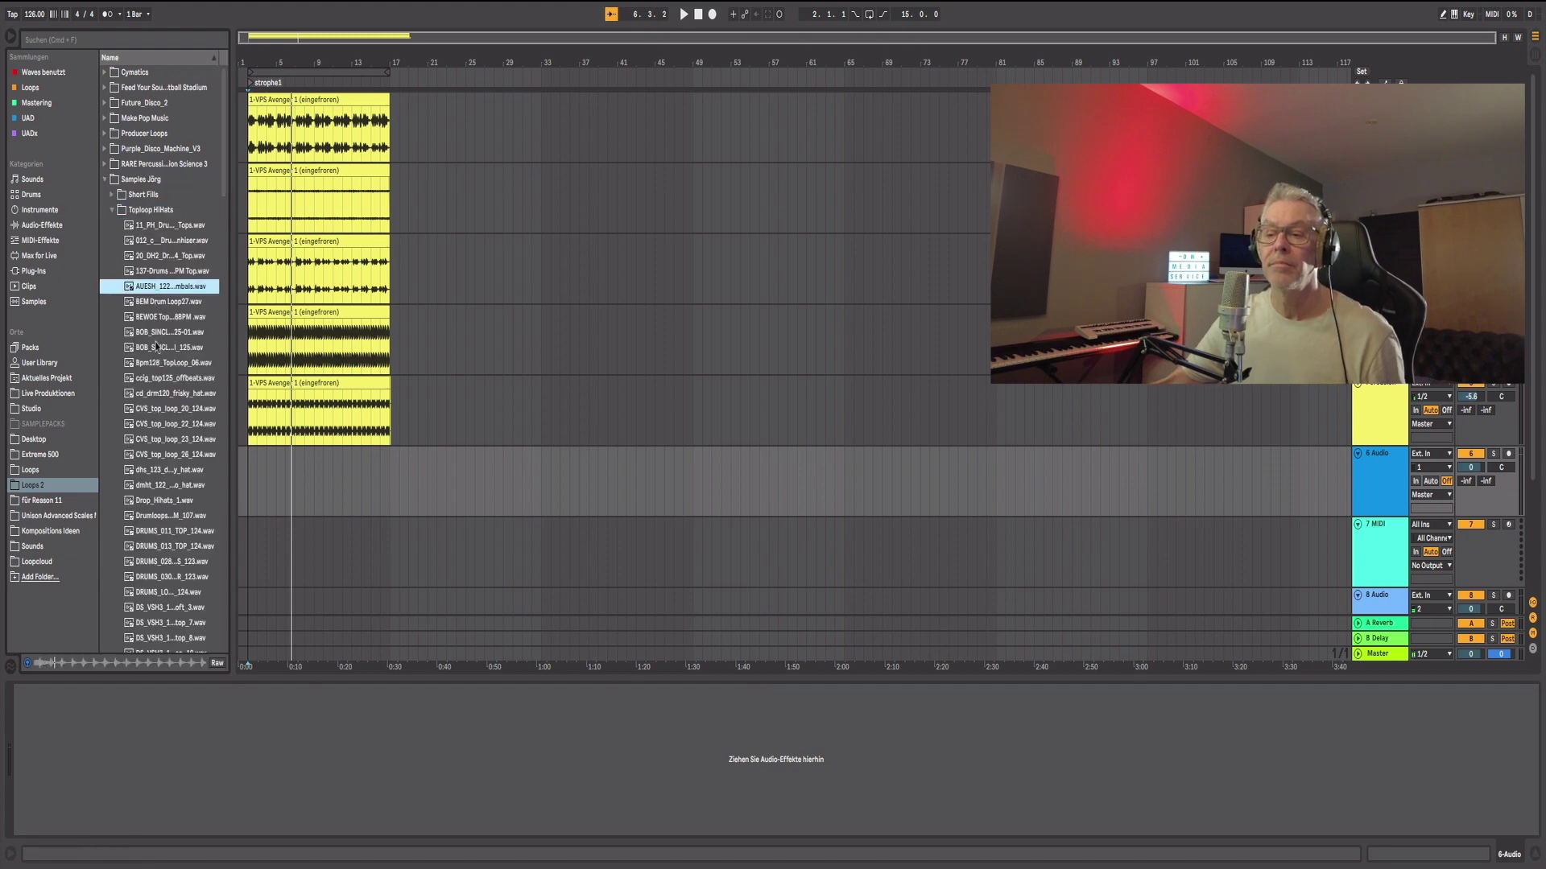
{"action": "left_click", "coordinate": [153, 302]}
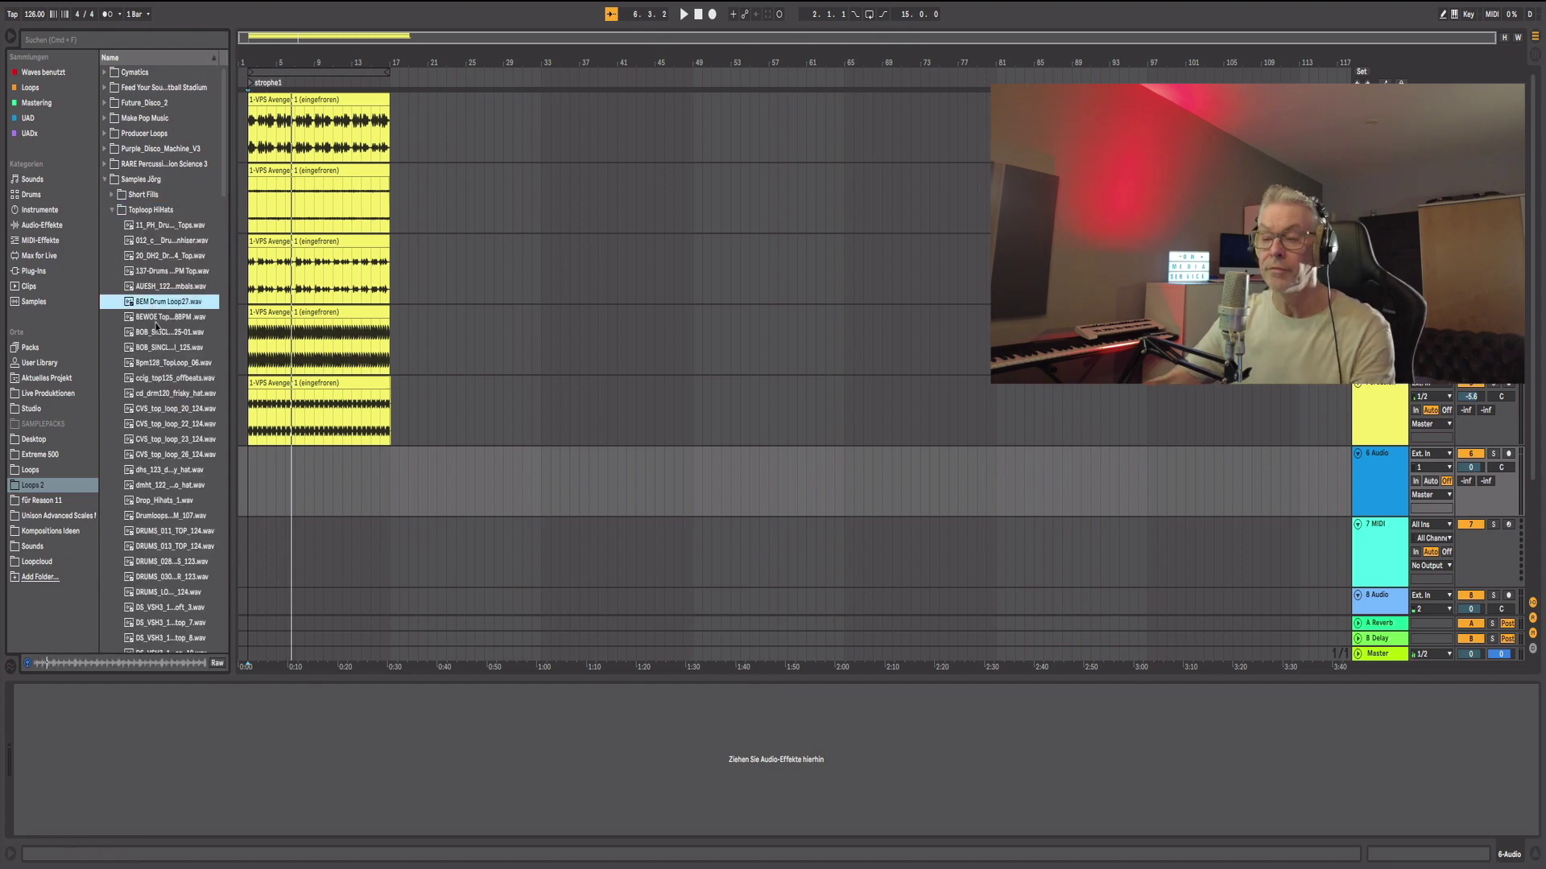
{"action": "key", "text": "space"}
{"action": "left_click", "coordinate": [156, 317]}
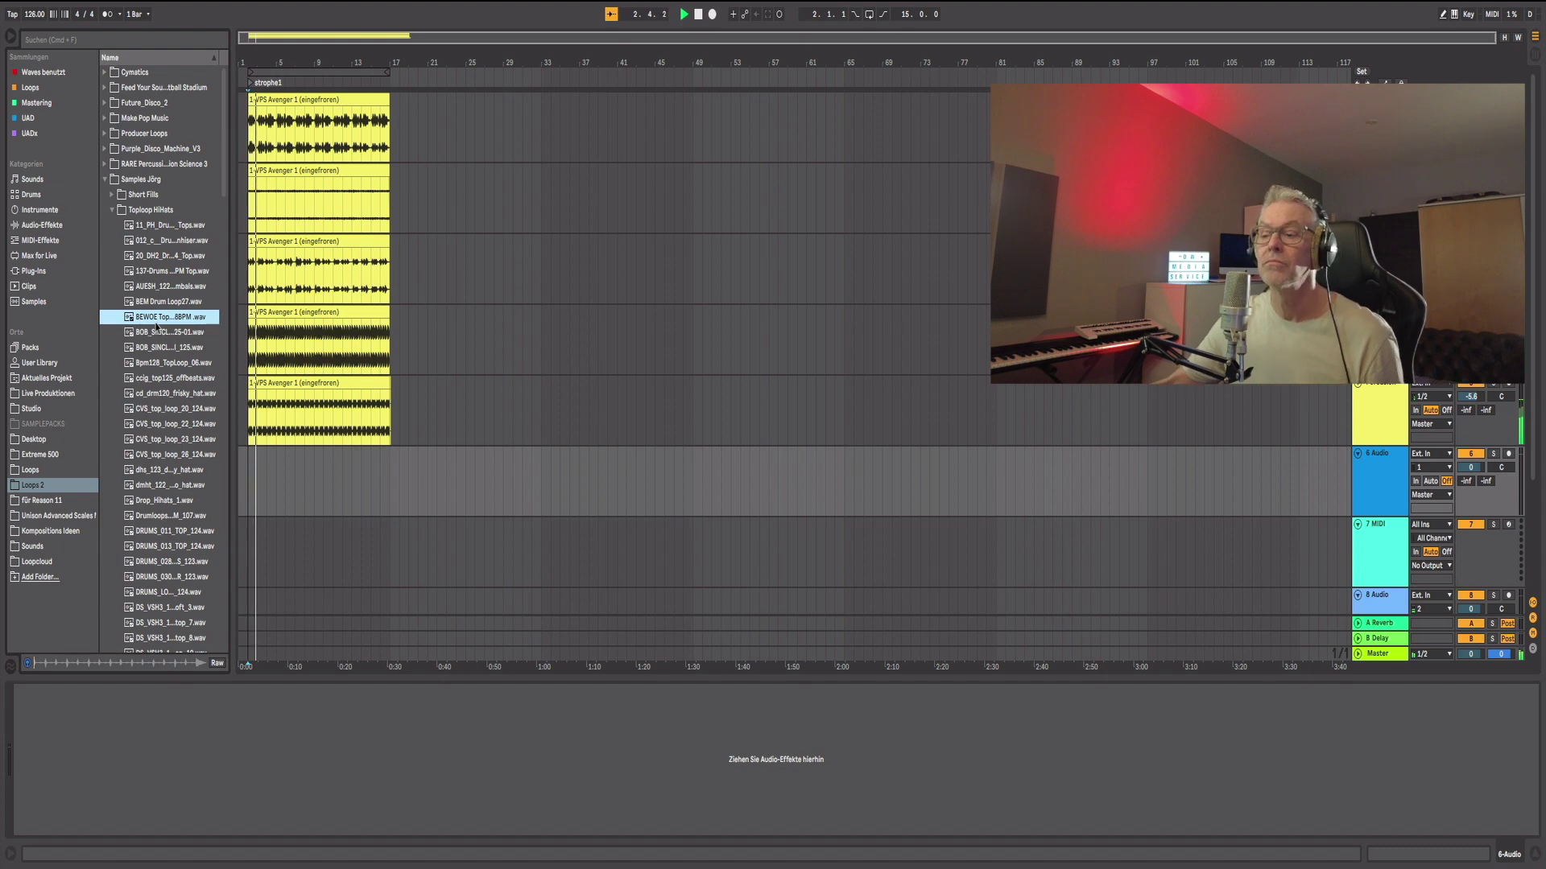
{"action": "left_click", "coordinate": [163, 332]}
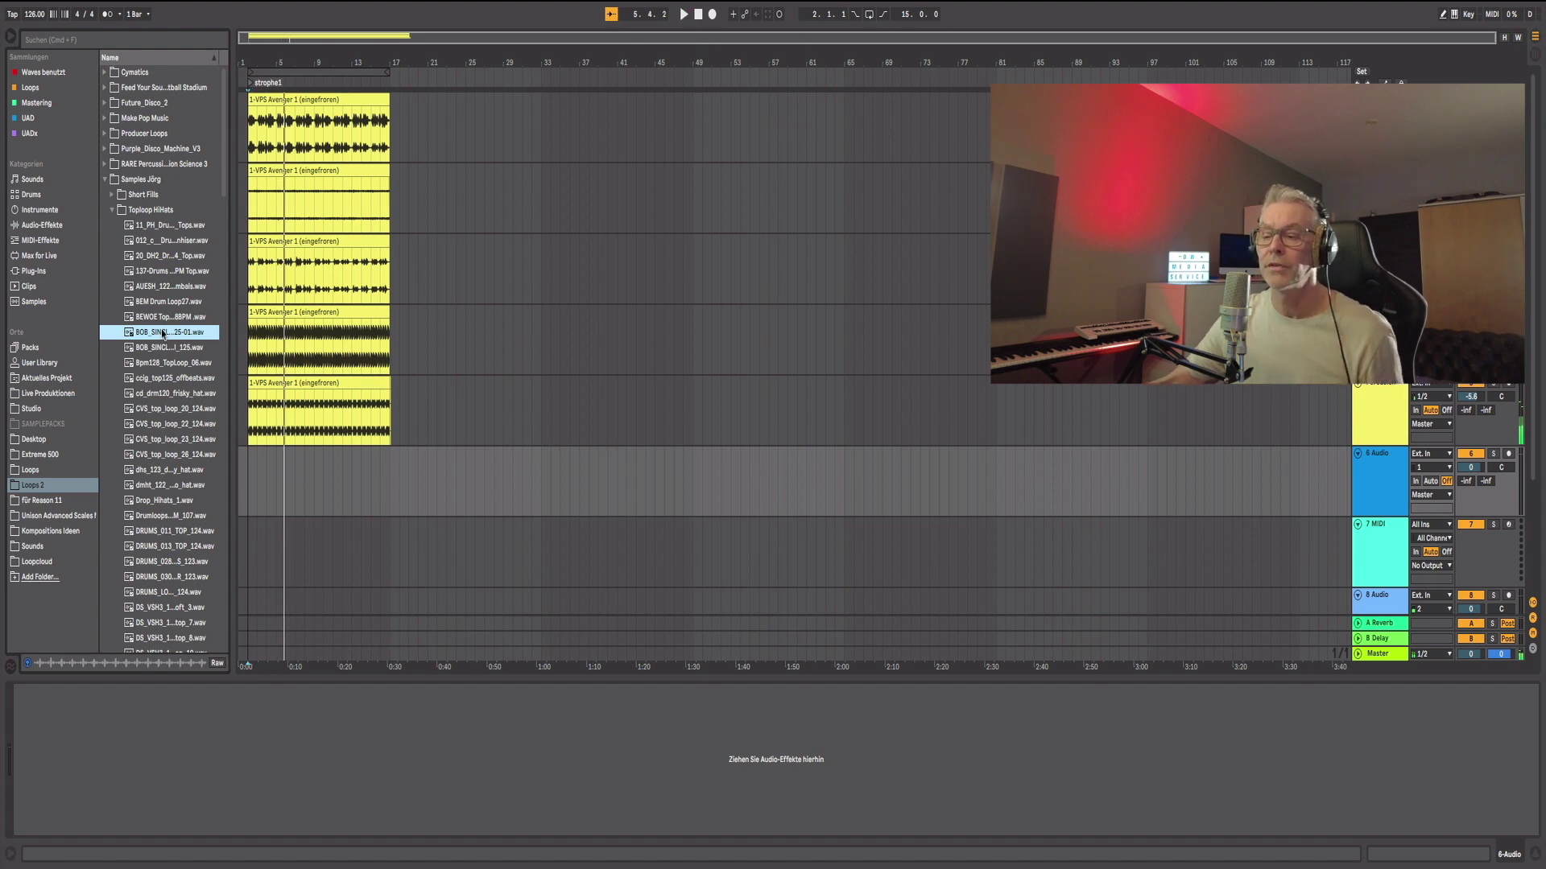
{"action": "left_click_drag", "start_coordinate": [162, 332], "coordinate": [389, 454]}
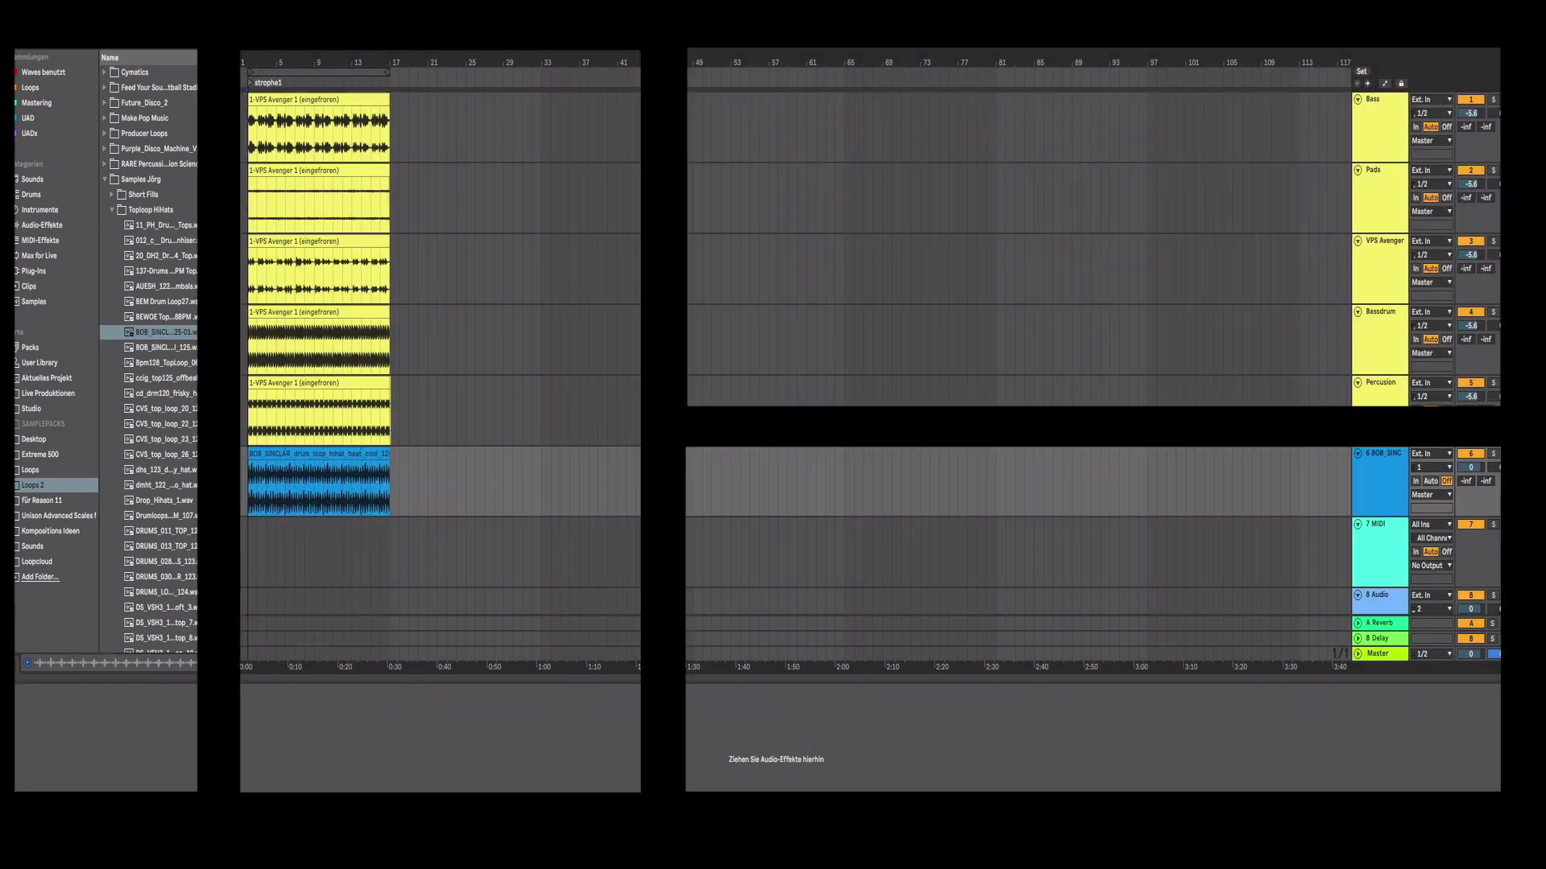
Step: Play the strophe1 loop and set the BOB_SINCLAR hi-hat track's volume to -7.3 dB
{"action": "left_click", "coordinate": [269, 74]}
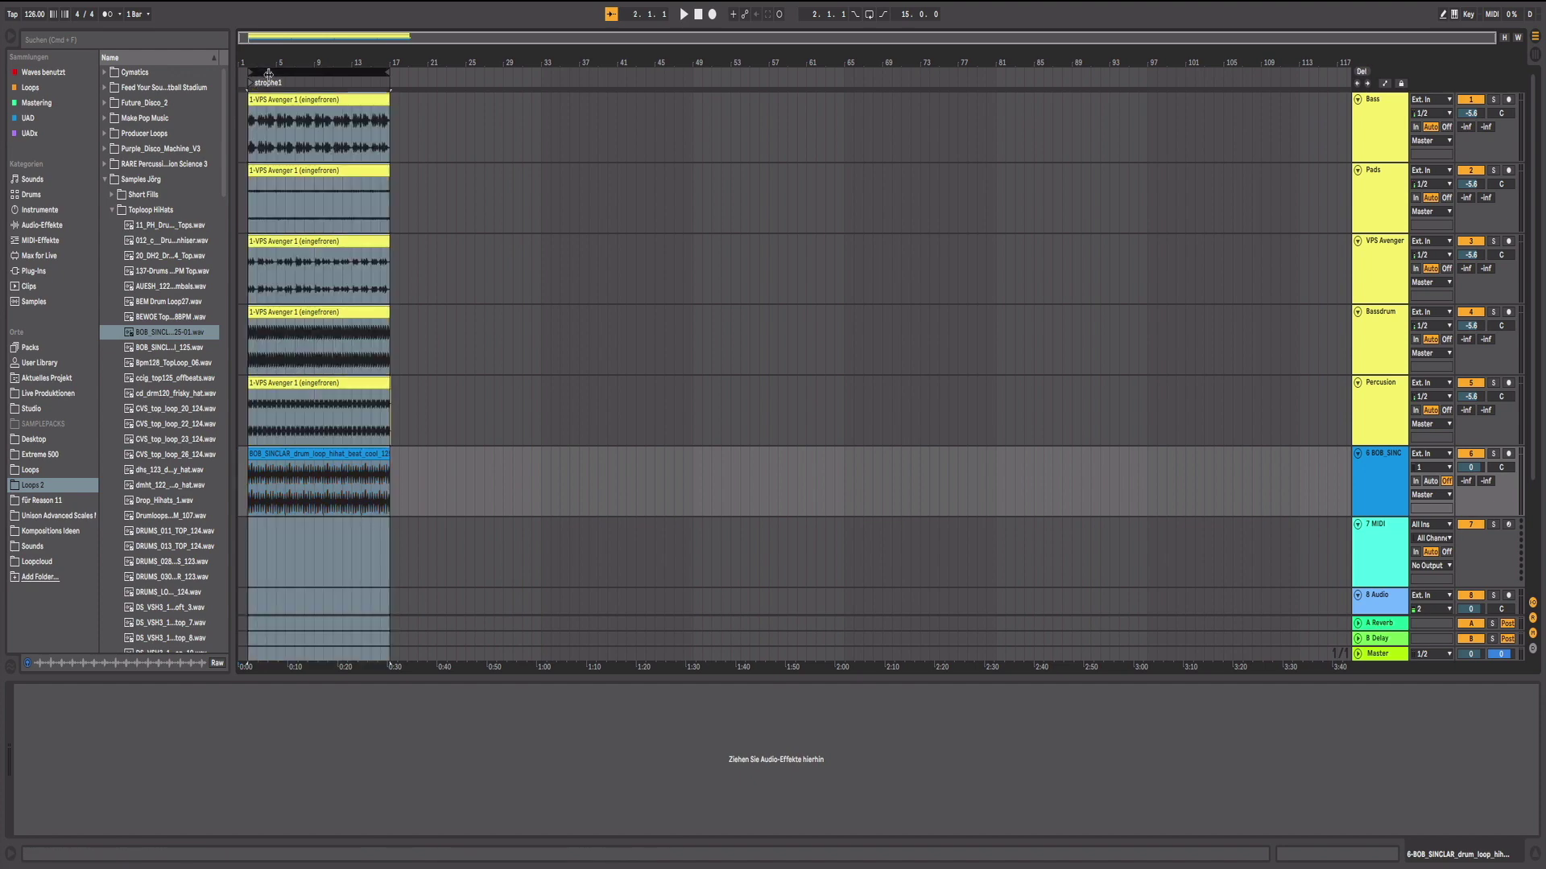
{"action": "key", "text": "space"}
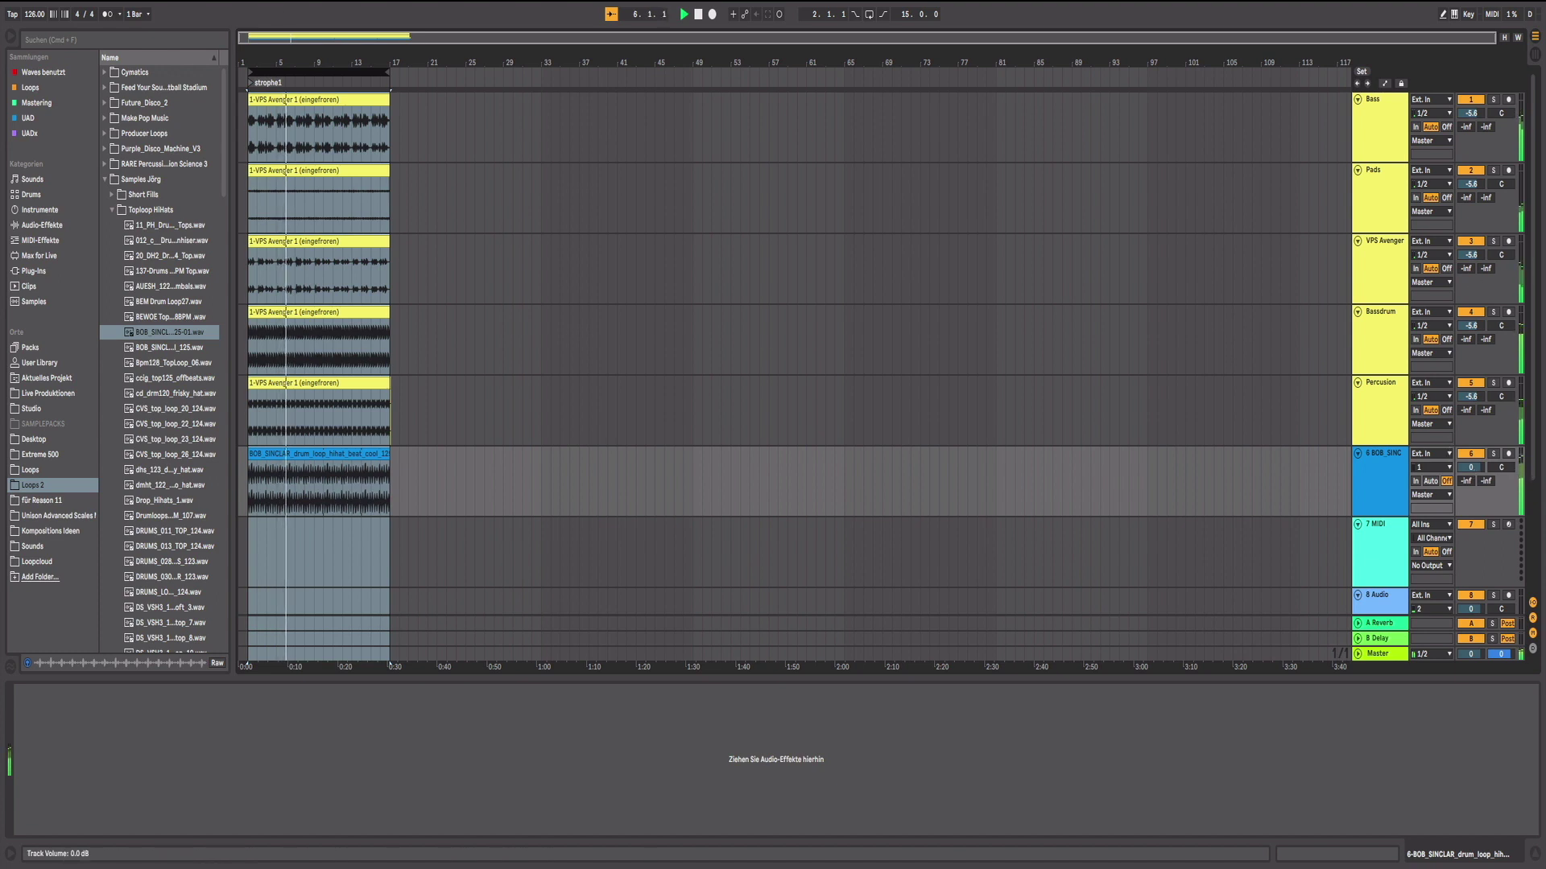
{"action": "left_click_drag", "start_coordinate": [1471, 467], "coordinate": [1472, 468]}
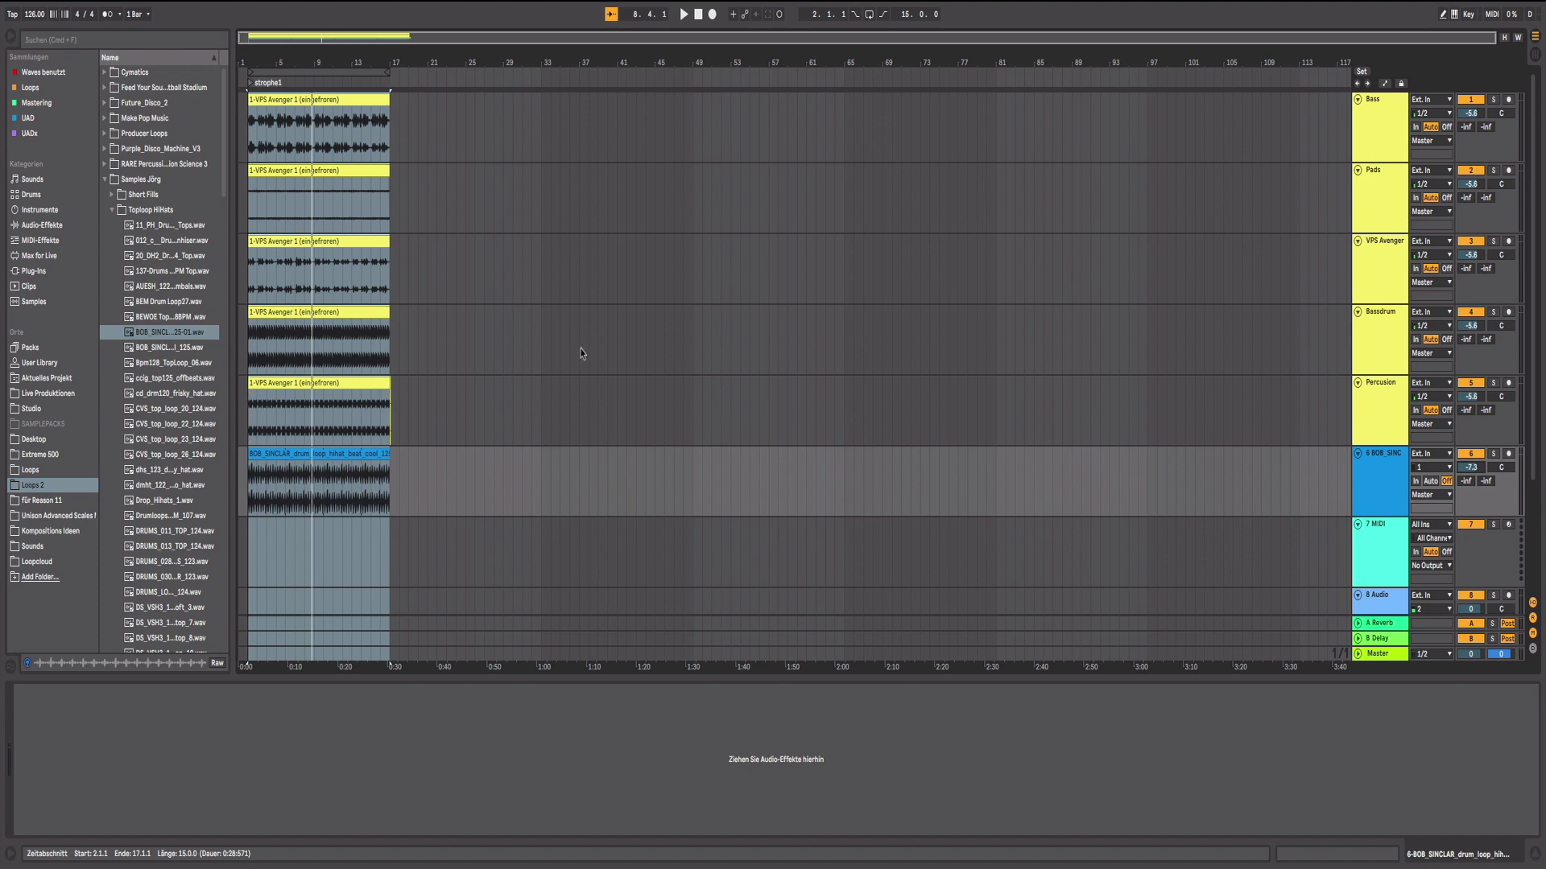
Step: Load the reFX Nexus instrument onto the empty seventh MIDI track
{"action": "left_click", "coordinate": [112, 211]}
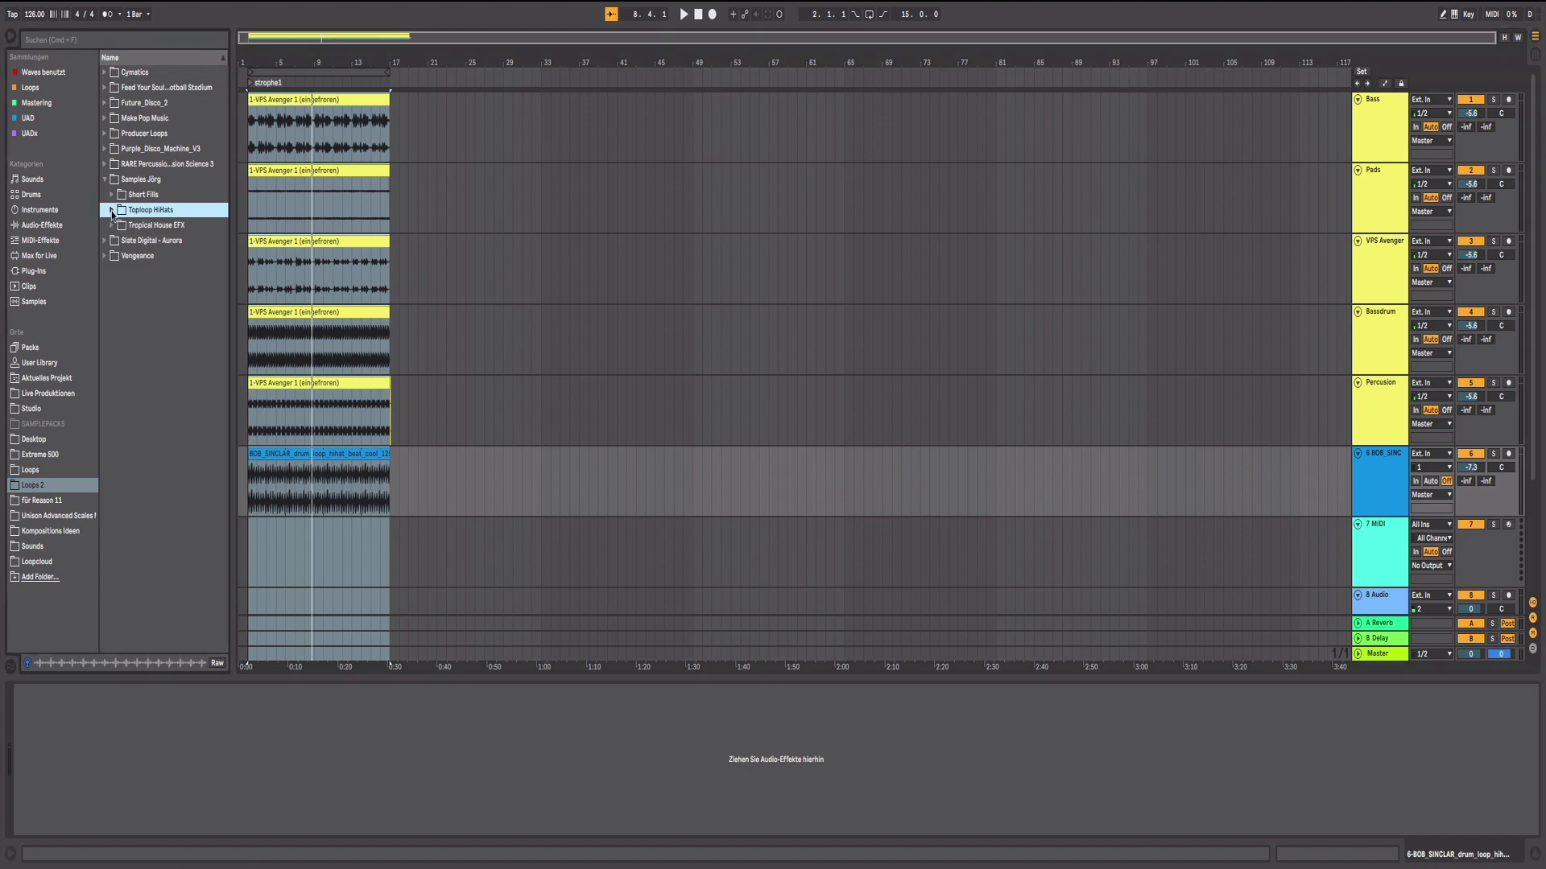
{"action": "left_click", "coordinate": [1351, 549]}
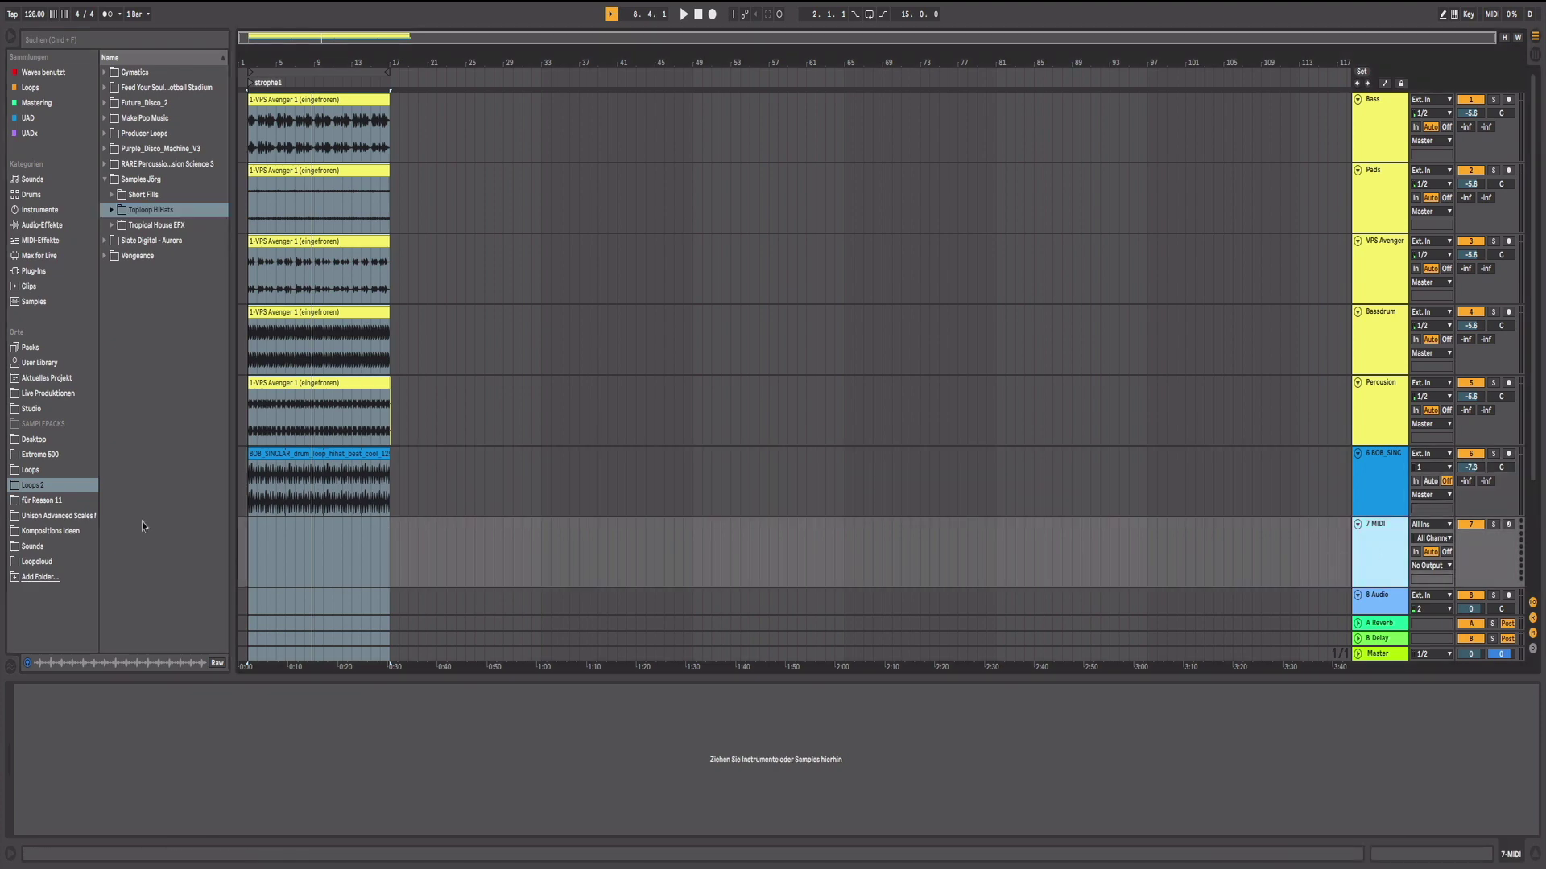
{"action": "left_click", "coordinate": [32, 271]}
{"action": "scroll", "coordinate": [141, 531], "scroll_direction": "down", "scroll_amount": 1}
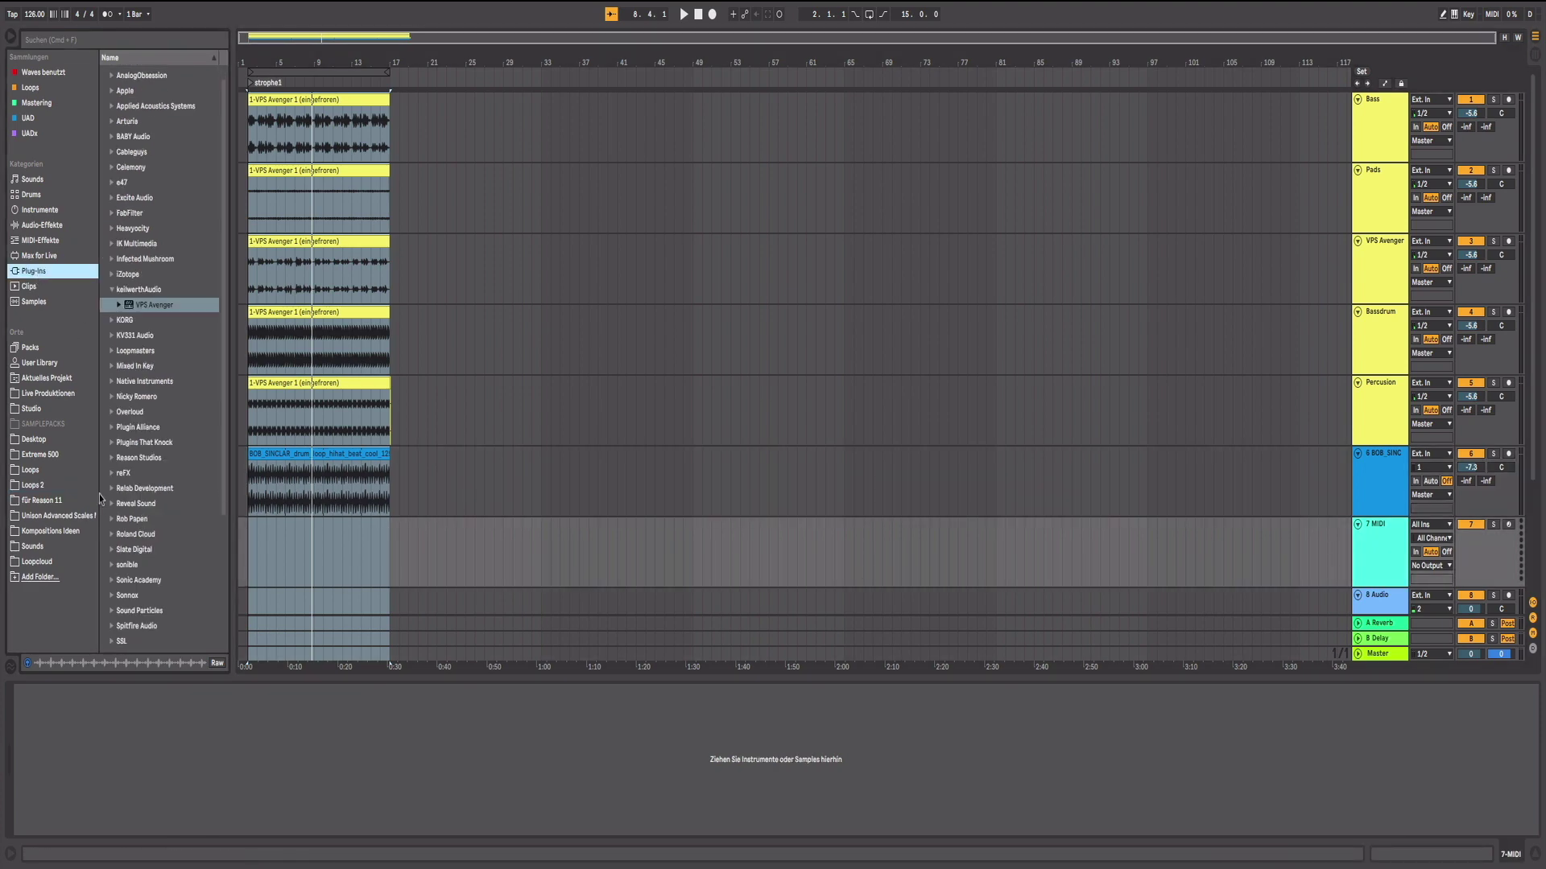
{"action": "left_click", "coordinate": [111, 474]}
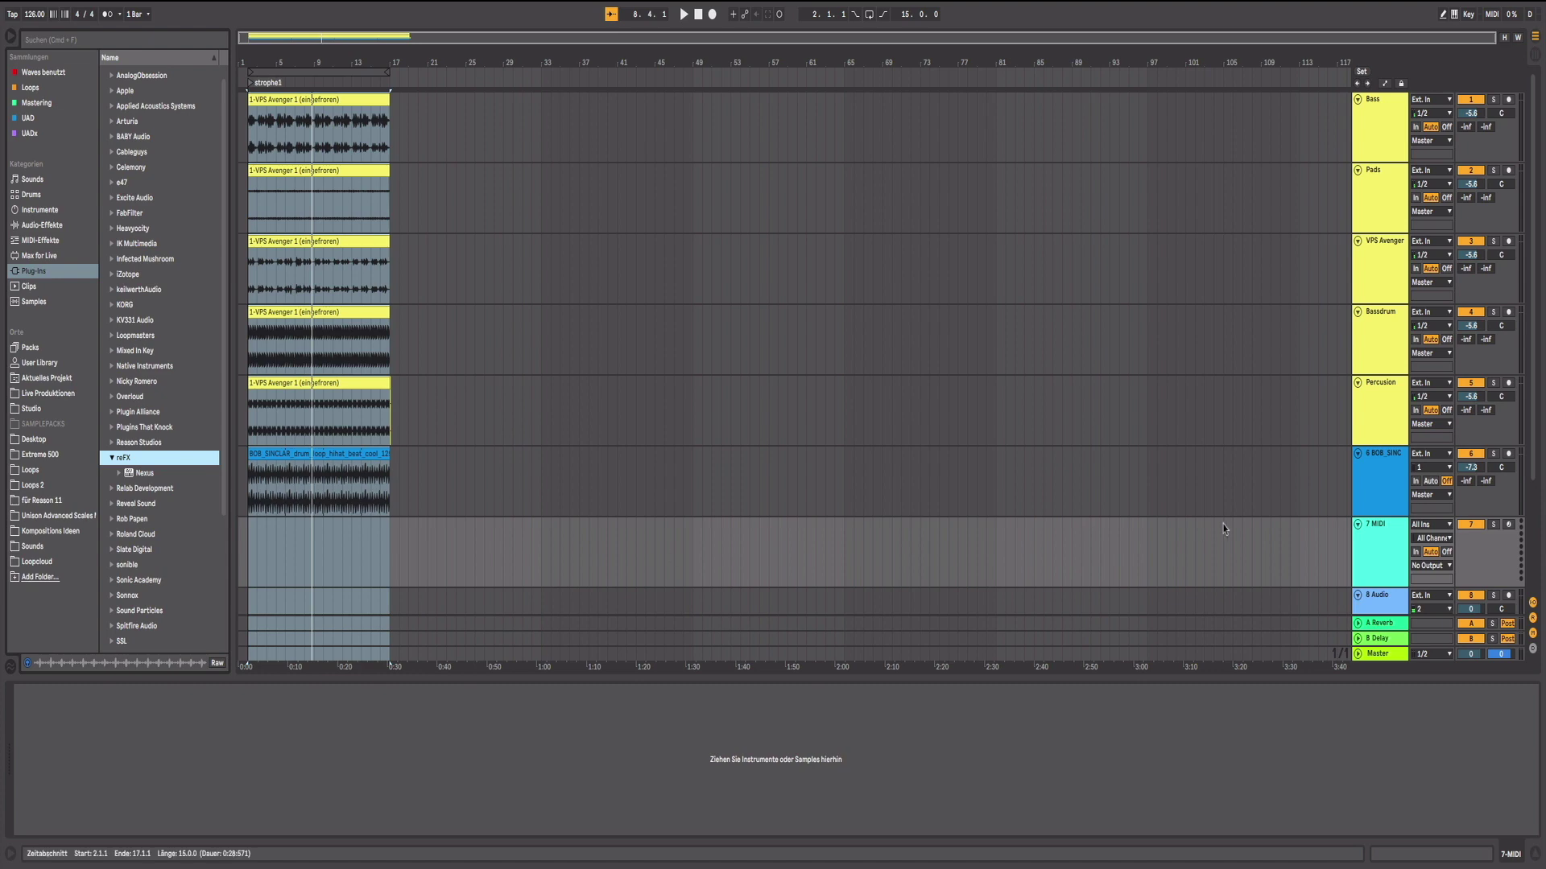
{"action": "left_click", "coordinate": [1415, 539]}
{"action": "left_click", "coordinate": [1382, 545]}
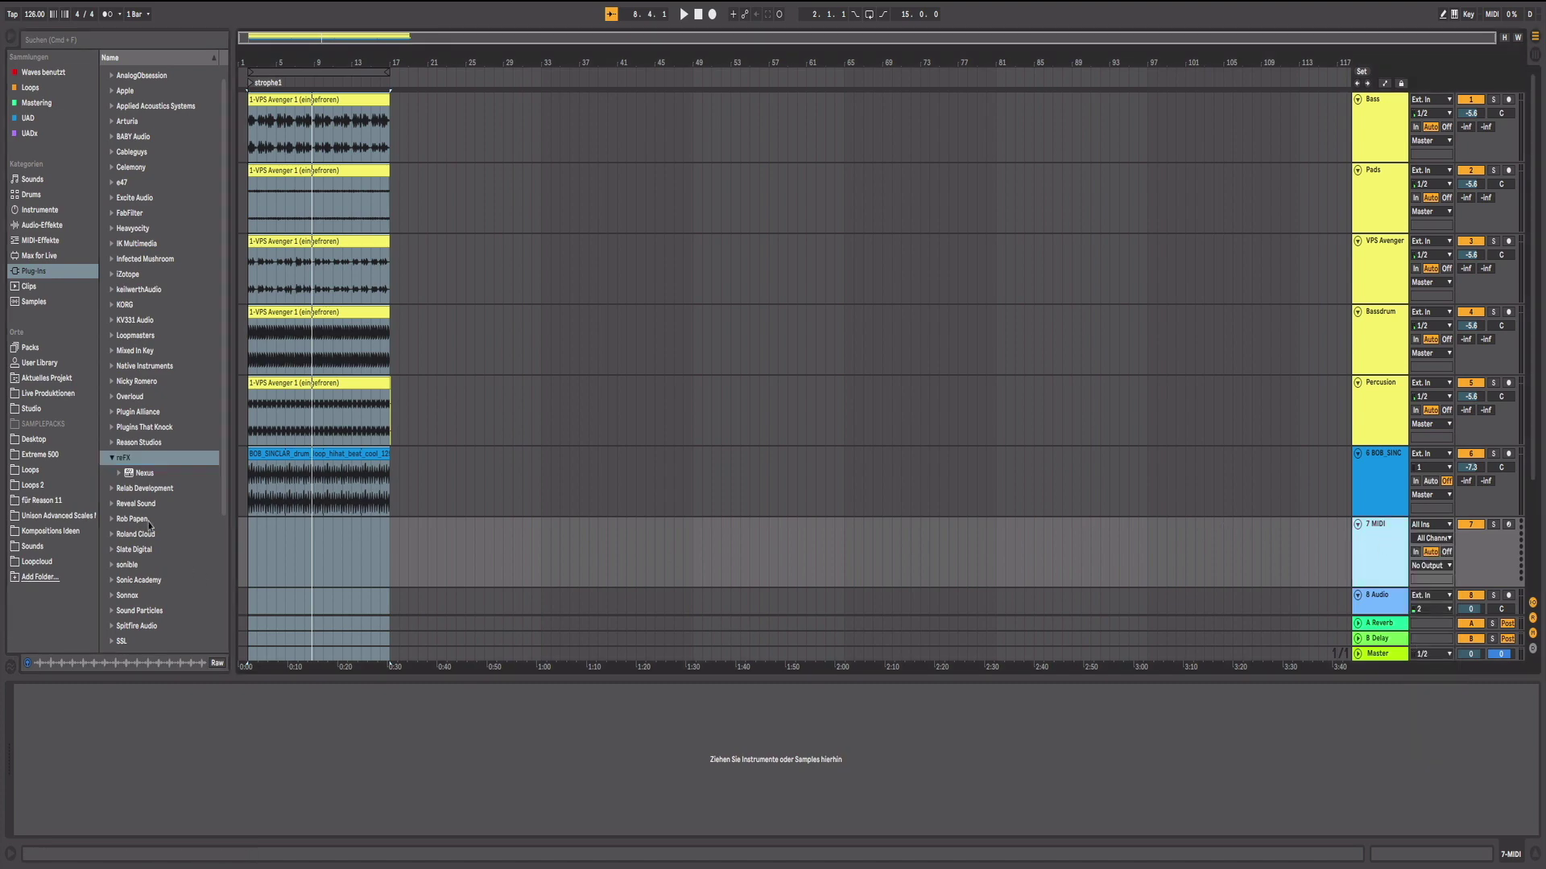
{"action": "left_click", "coordinate": [145, 473]}
{"action": "key", "text": "Return"}
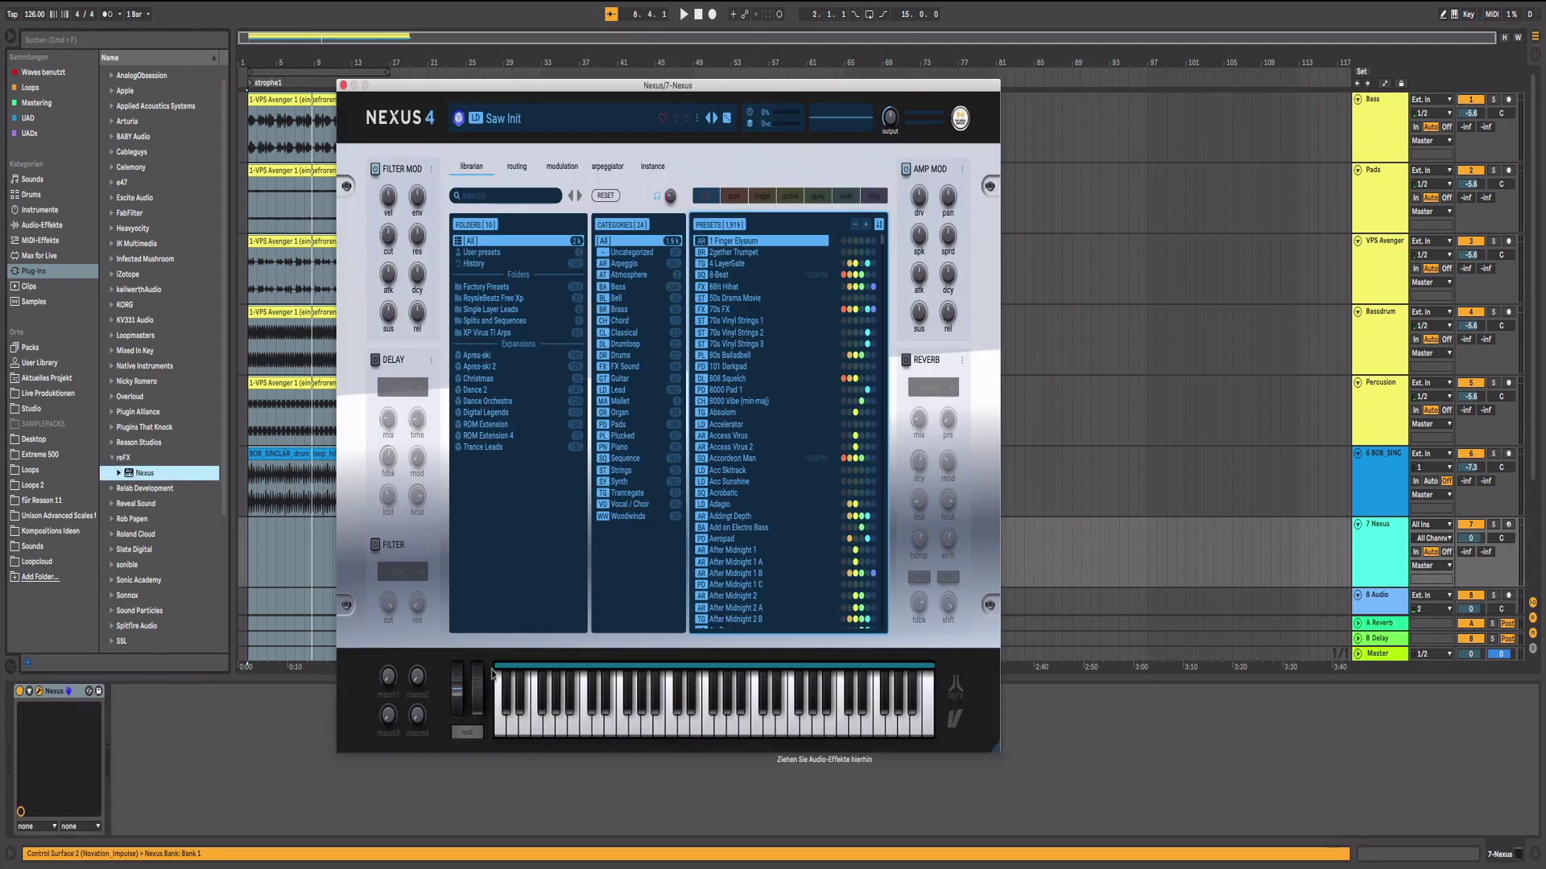
Step: Arm the Nexus track and load the Party Enterprise4 lead preset from the Apres-ski 2 expansion
{"action": "left_click", "coordinate": [1510, 524]}
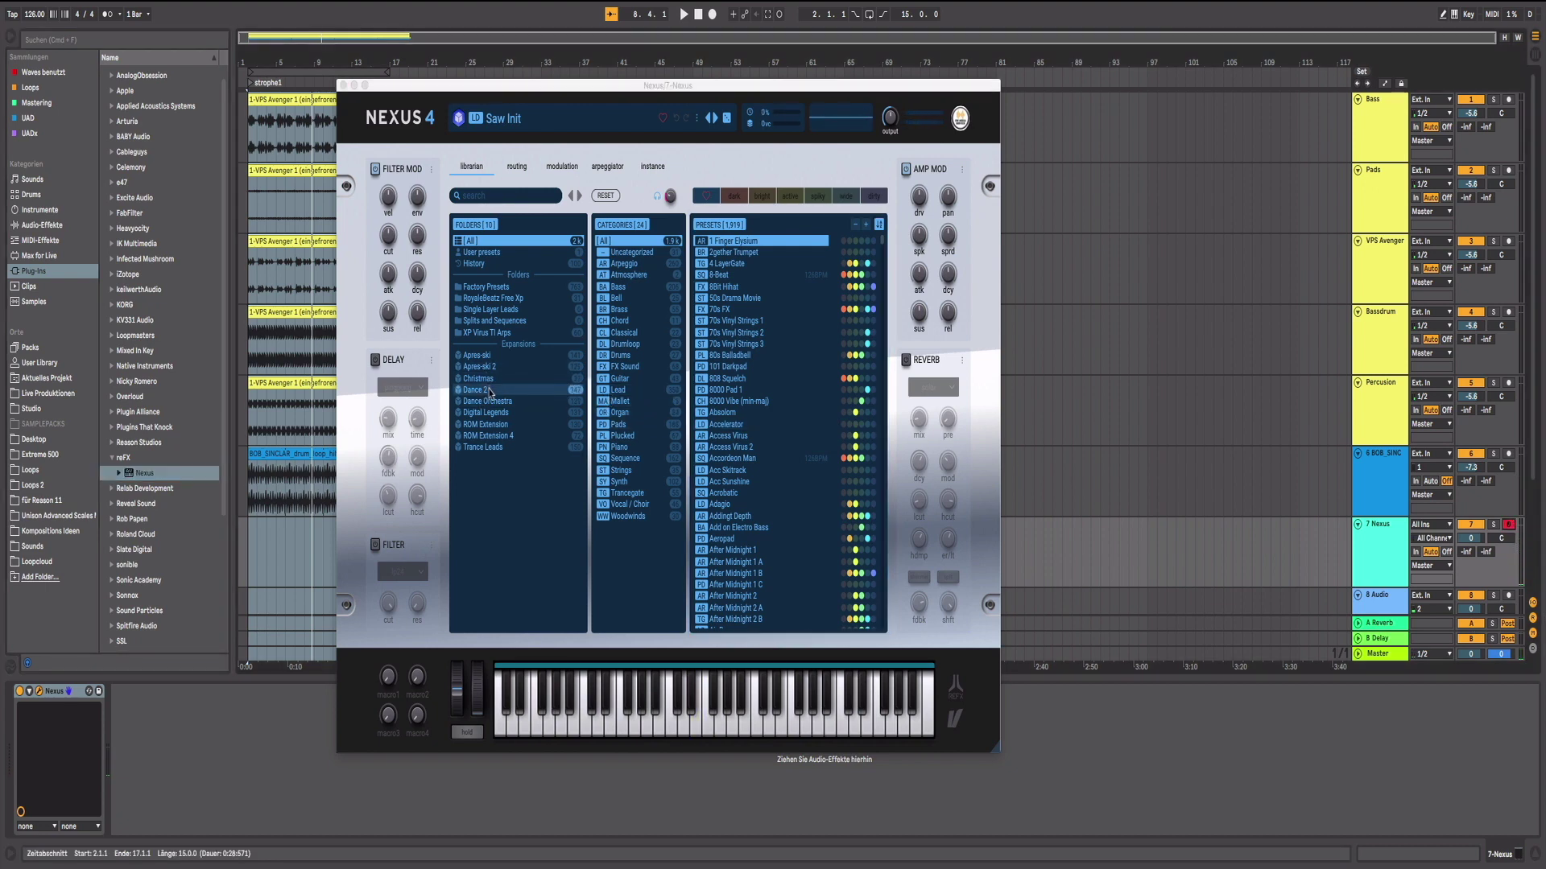
{"action": "left_click", "coordinate": [488, 370]}
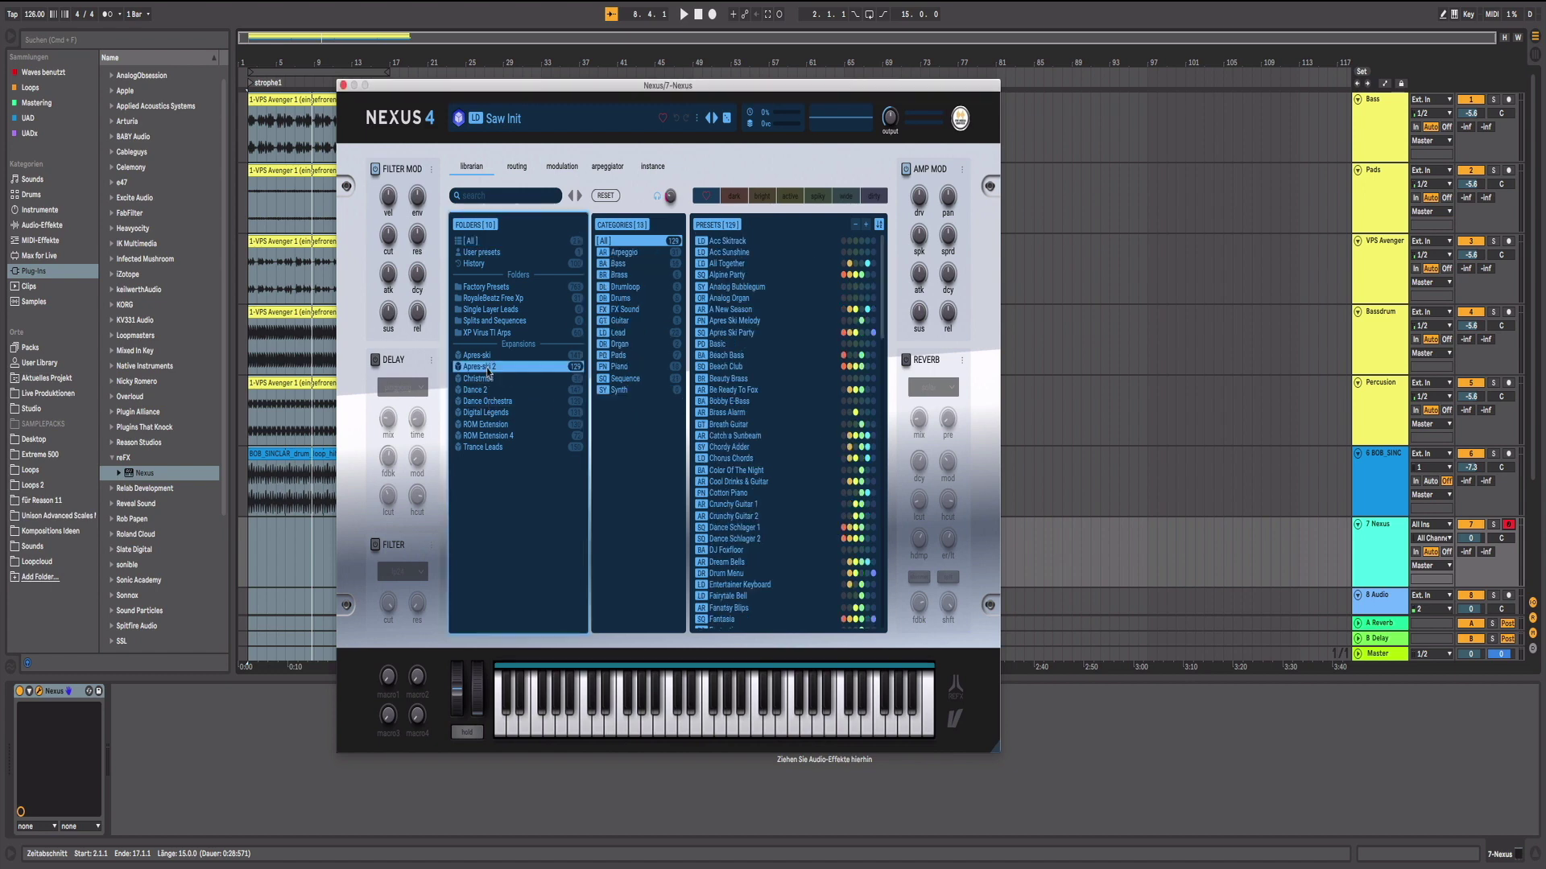
{"action": "left_click", "coordinate": [618, 332]}
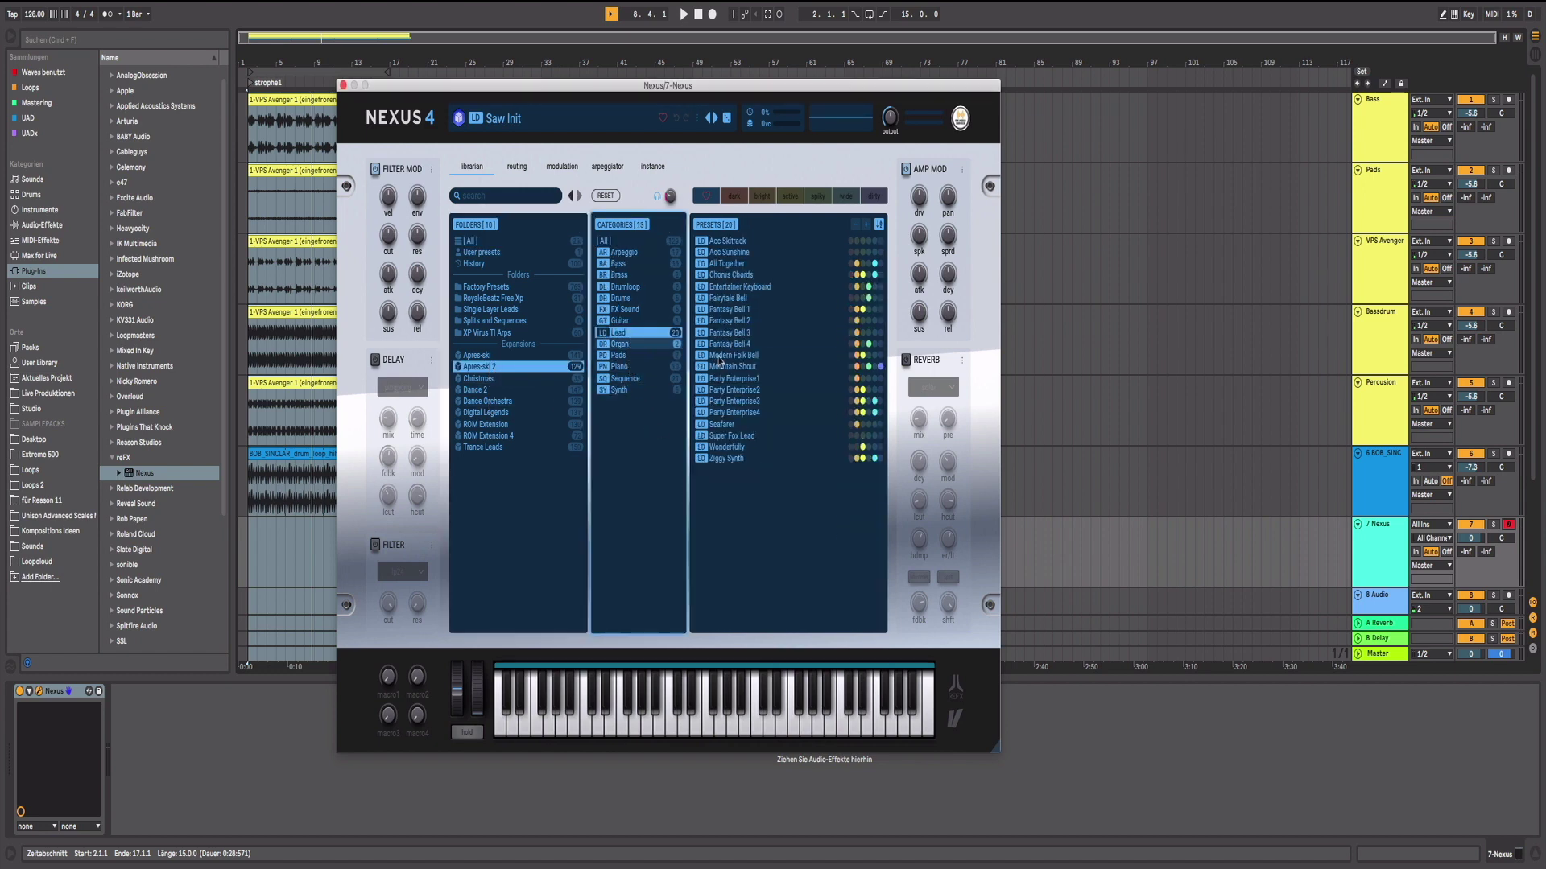
{"action": "left_click", "coordinate": [728, 380]}
{"action": "left_click", "coordinate": [731, 414]}
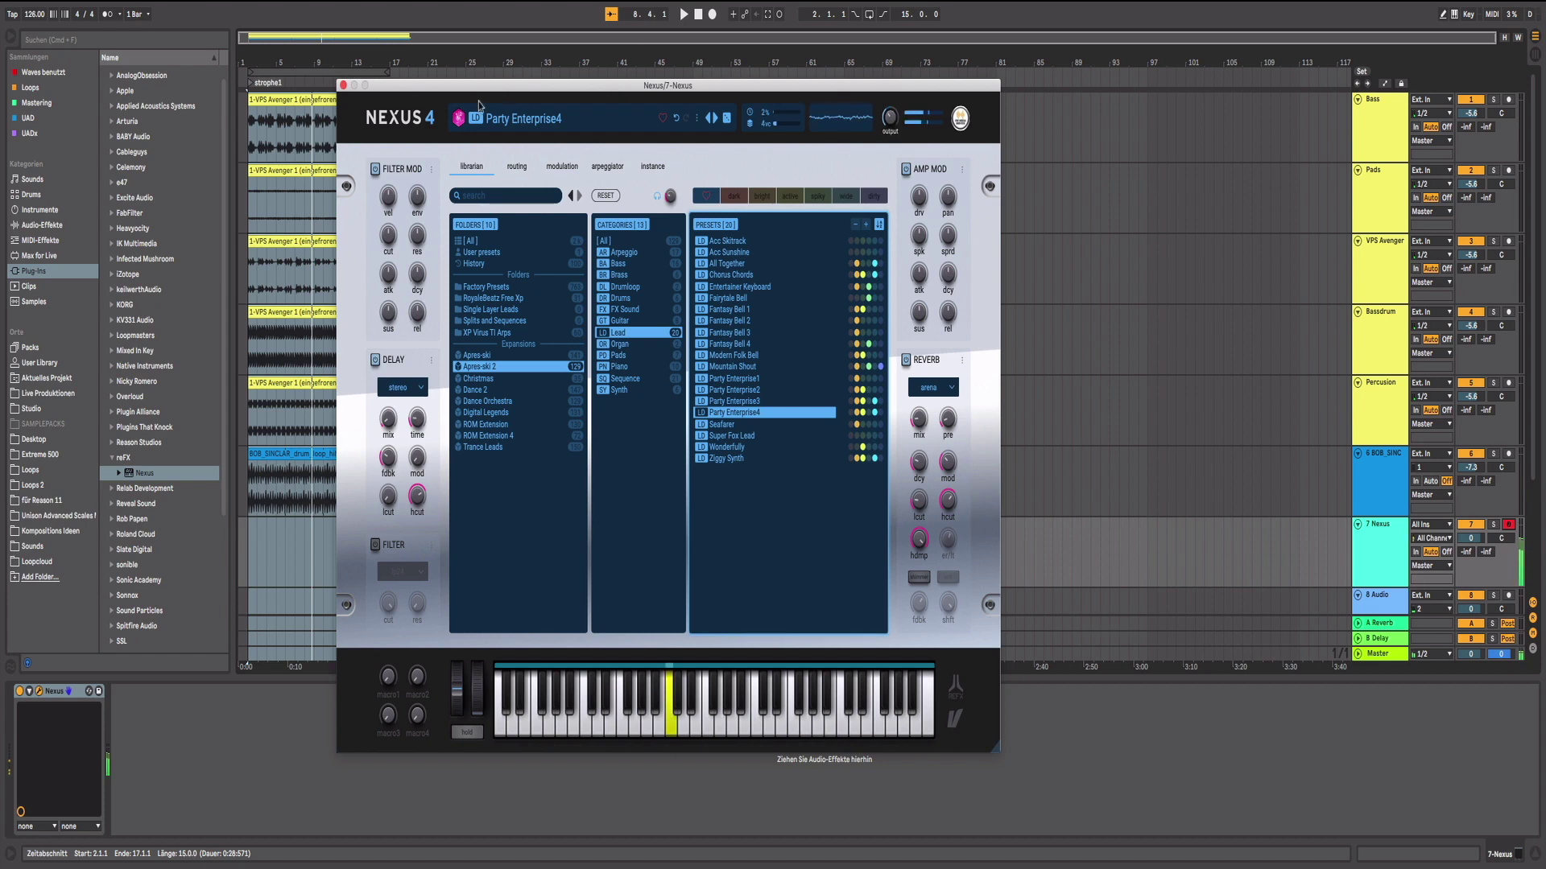
{"action": "left_click", "coordinate": [343, 85]}
Step: Rehearse over the strophe1 section and record a lead melody as a MIDI clip on the Nexus track
{"action": "left_click", "coordinate": [305, 78]}
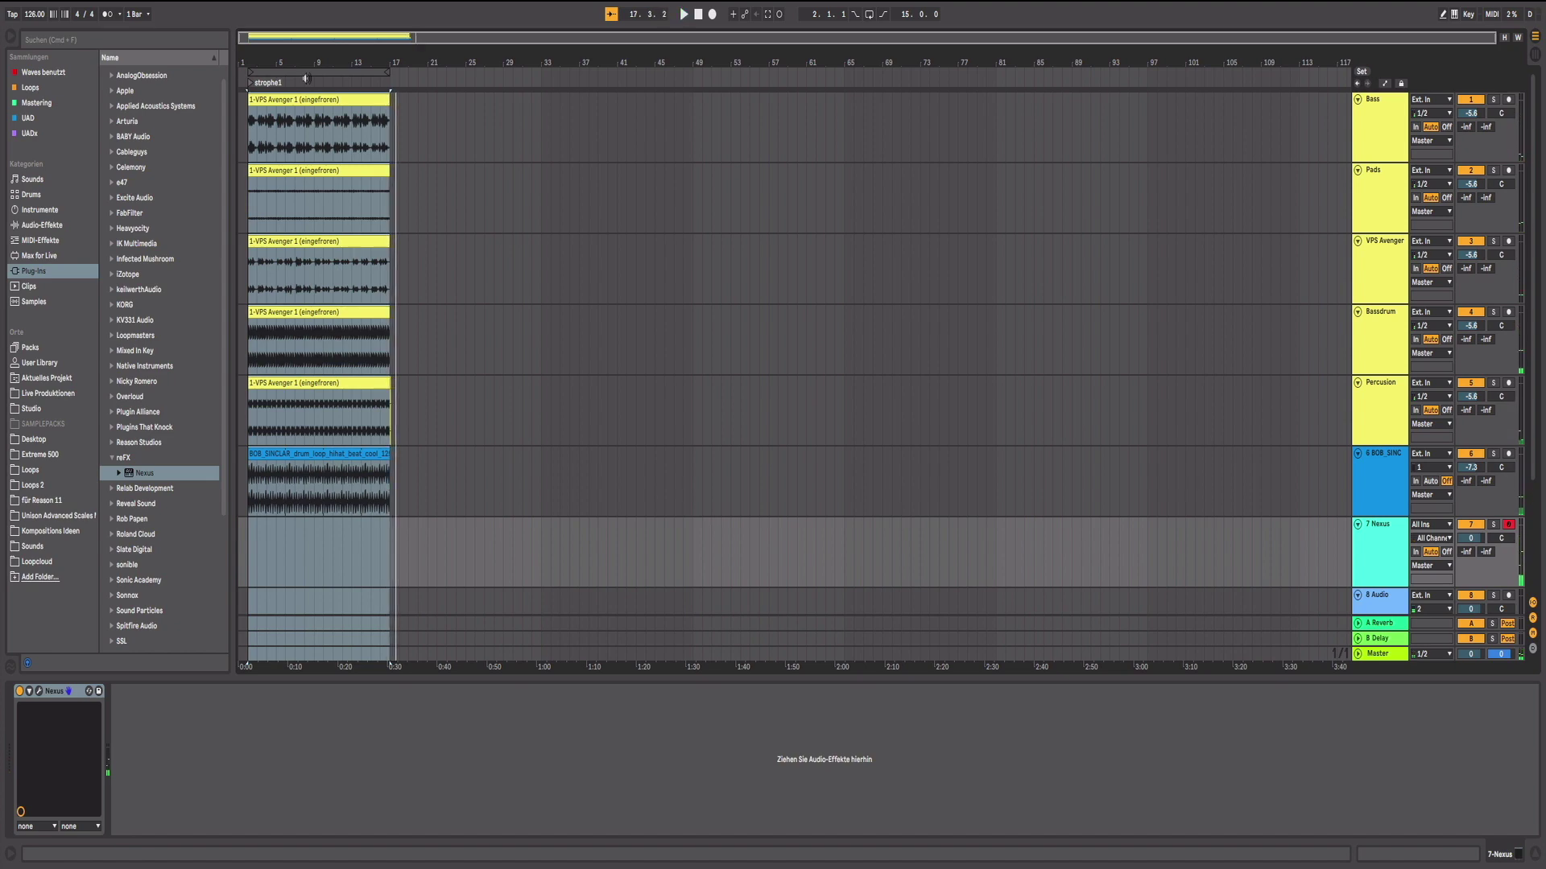
{"action": "key", "text": "space"}
{"action": "key", "text": "space"}
{"action": "key", "text": "F9"}
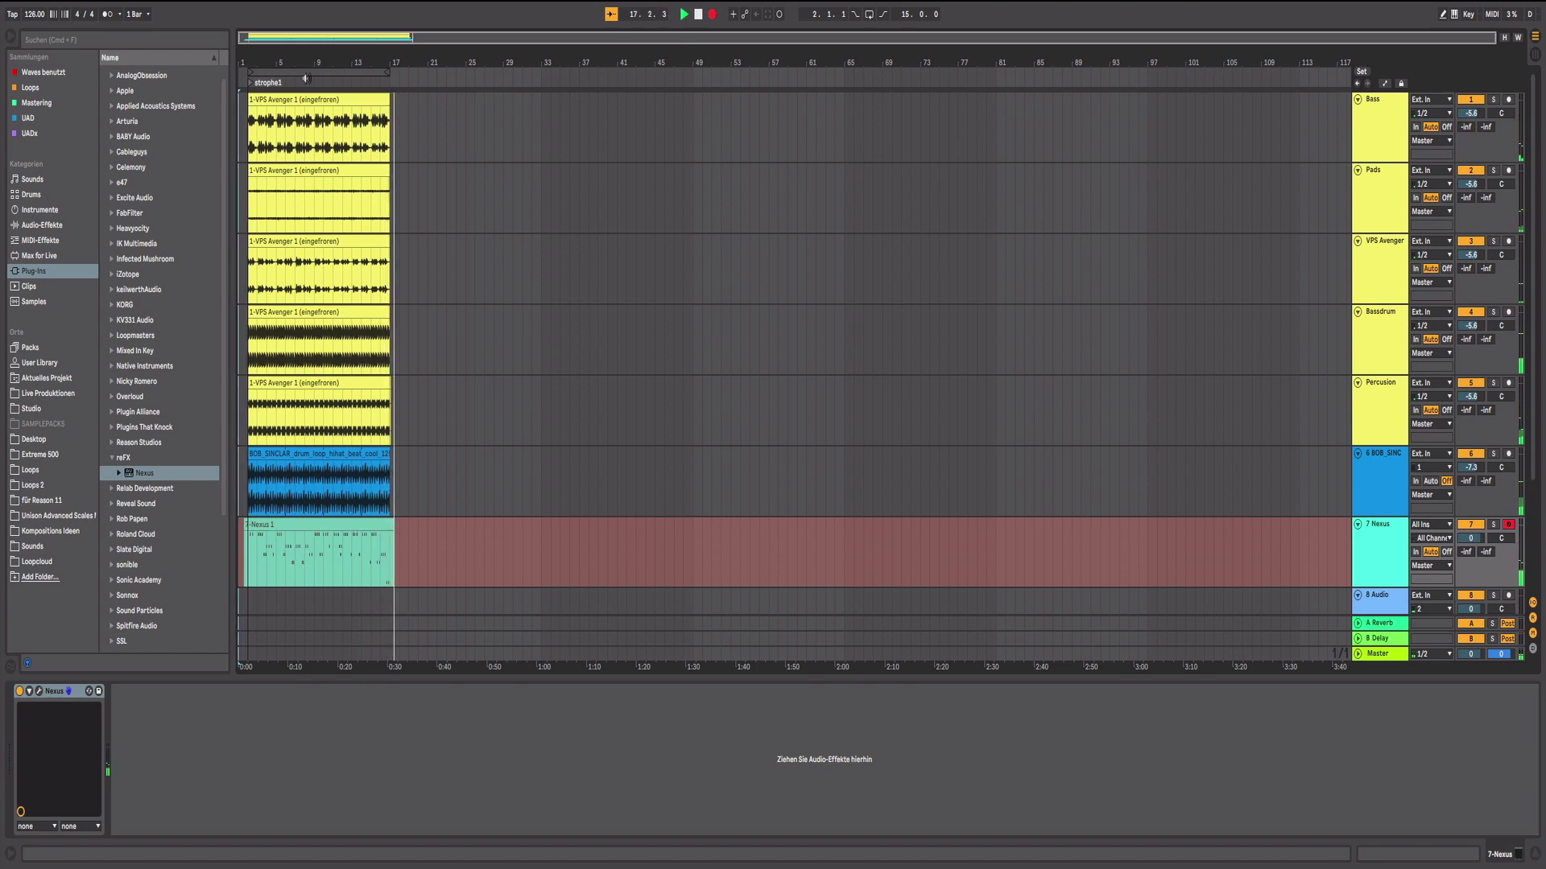
{"action": "key", "text": "F9"}
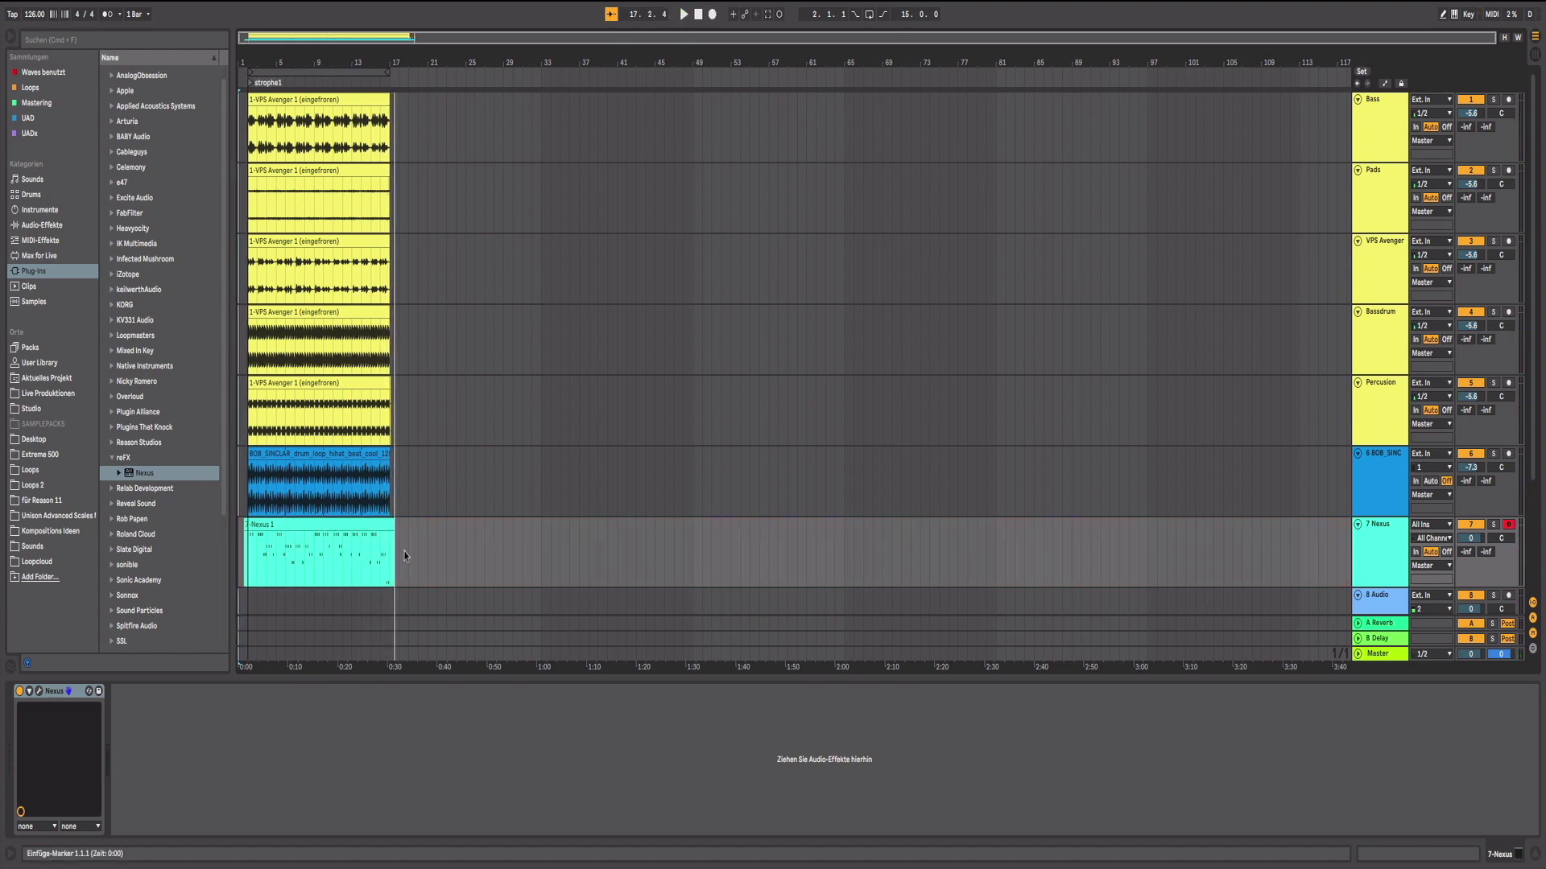
Step: Trim the recorded Nexus clip's end to bar 17 and set the Nexus track's volume to -7.8 dB
{"action": "left_click", "coordinate": [392, 526]}
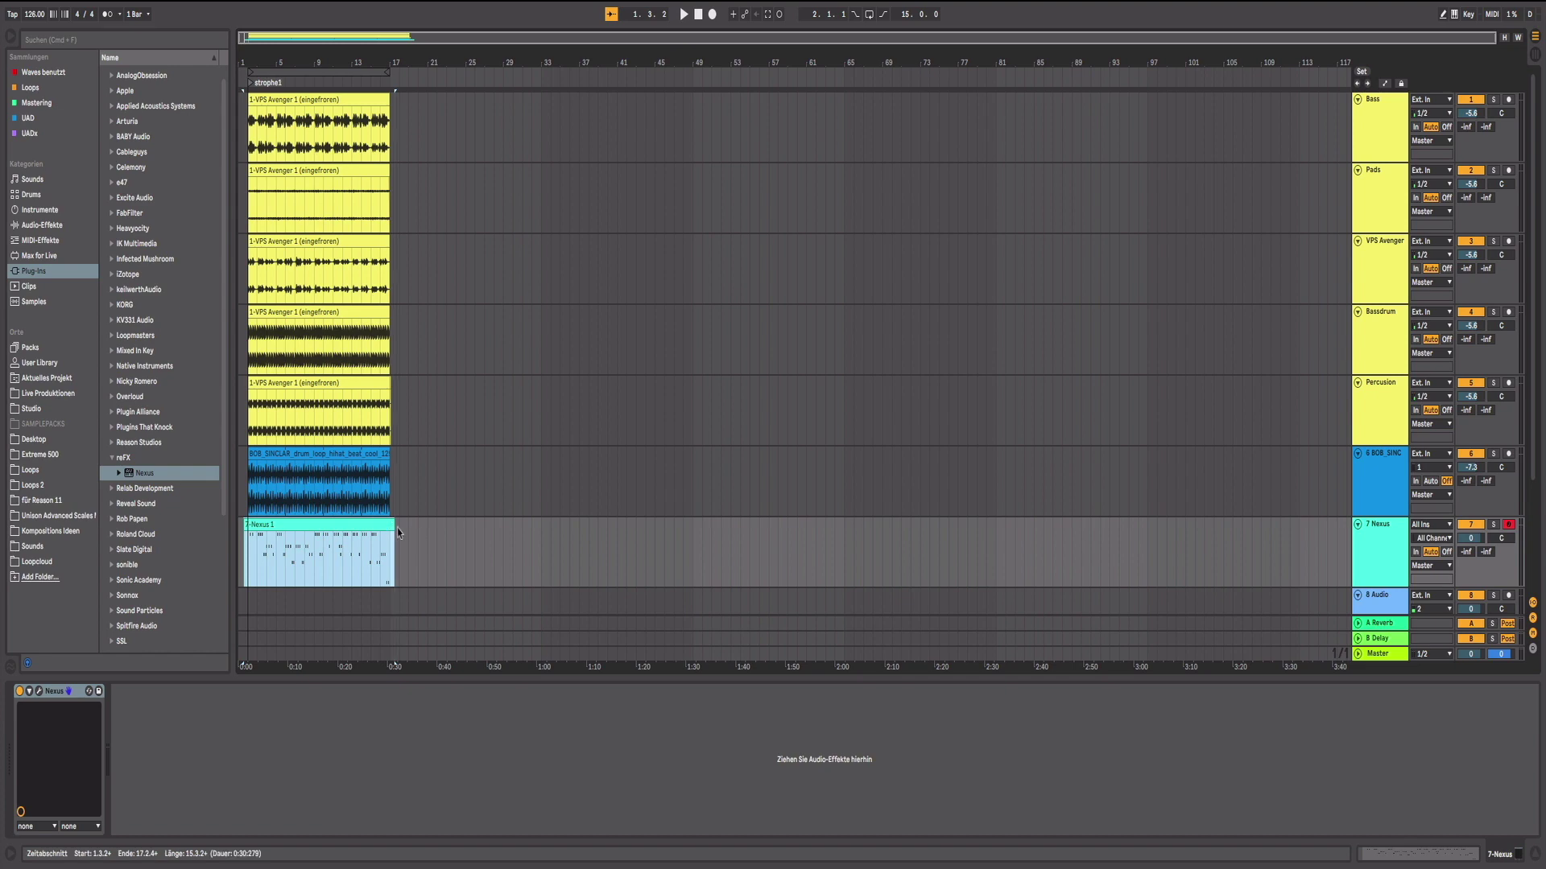
{"action": "left_click", "coordinate": [395, 528]}
{"action": "left_click", "coordinate": [390, 547]}
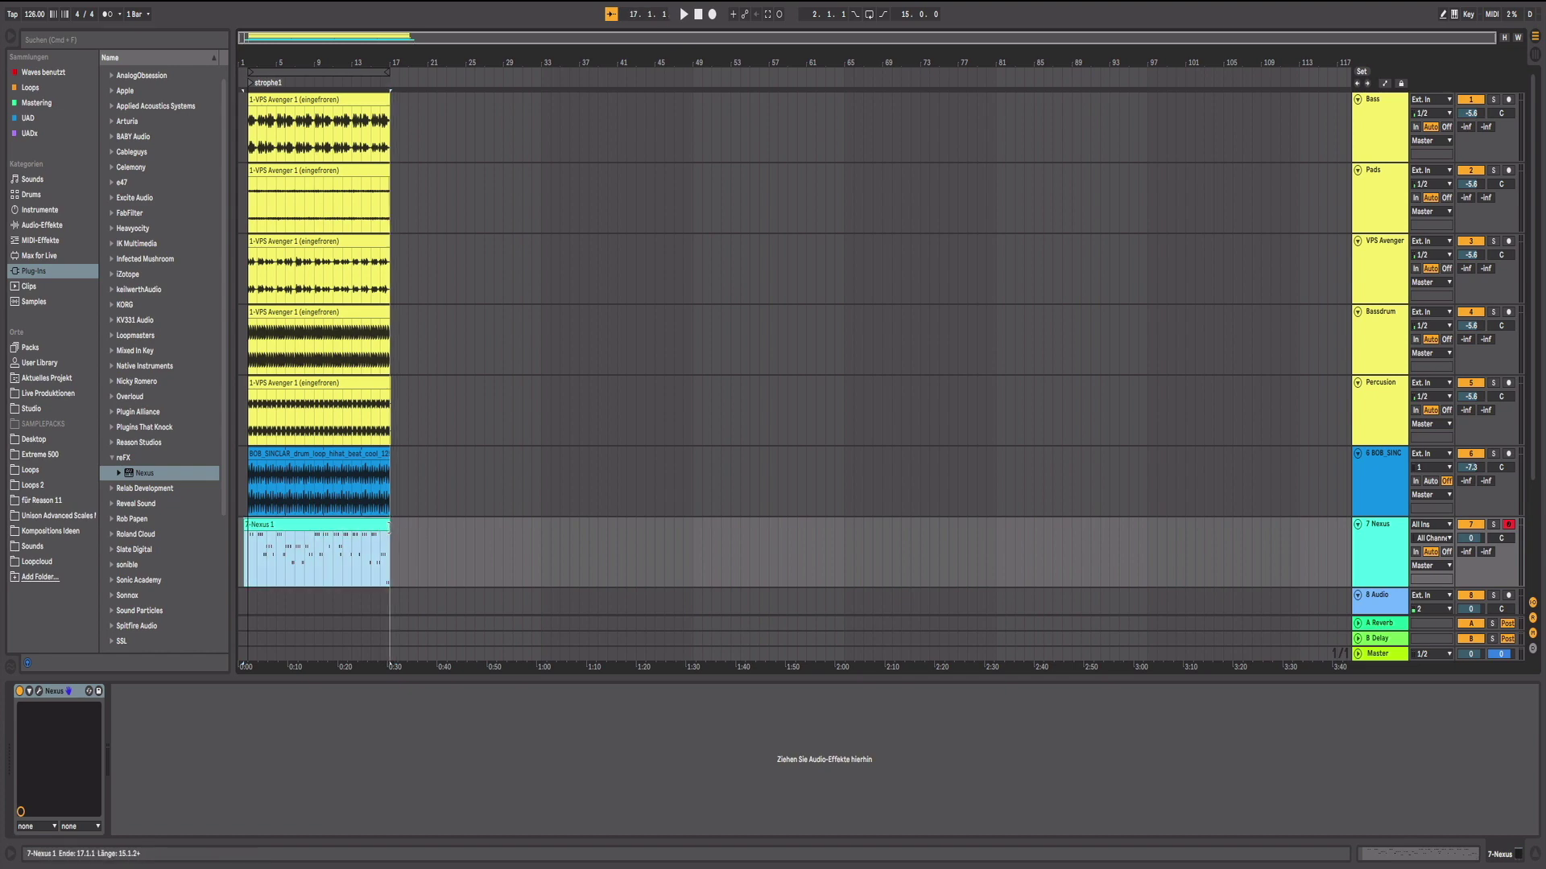
{"action": "left_click", "coordinate": [1456, 553]}
{"action": "left_click_drag", "start_coordinate": [1471, 545], "coordinate": [1471, 576]}
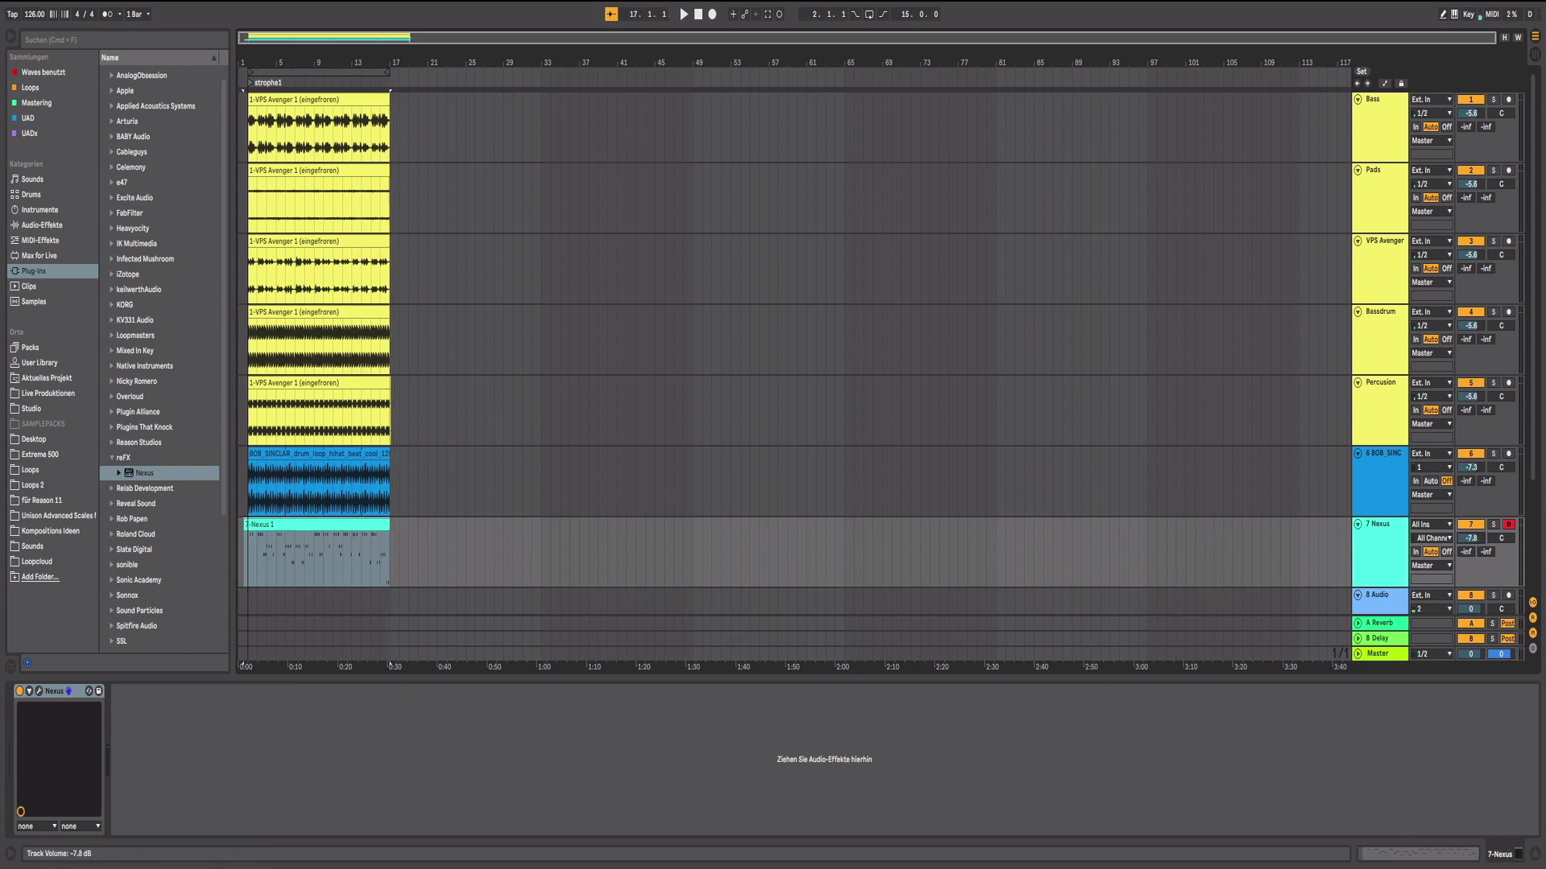
Step: Play back the strophe1 section and go through the tracks from Bass down to Nexus to review the parts built so far
{"action": "key", "text": "space"}
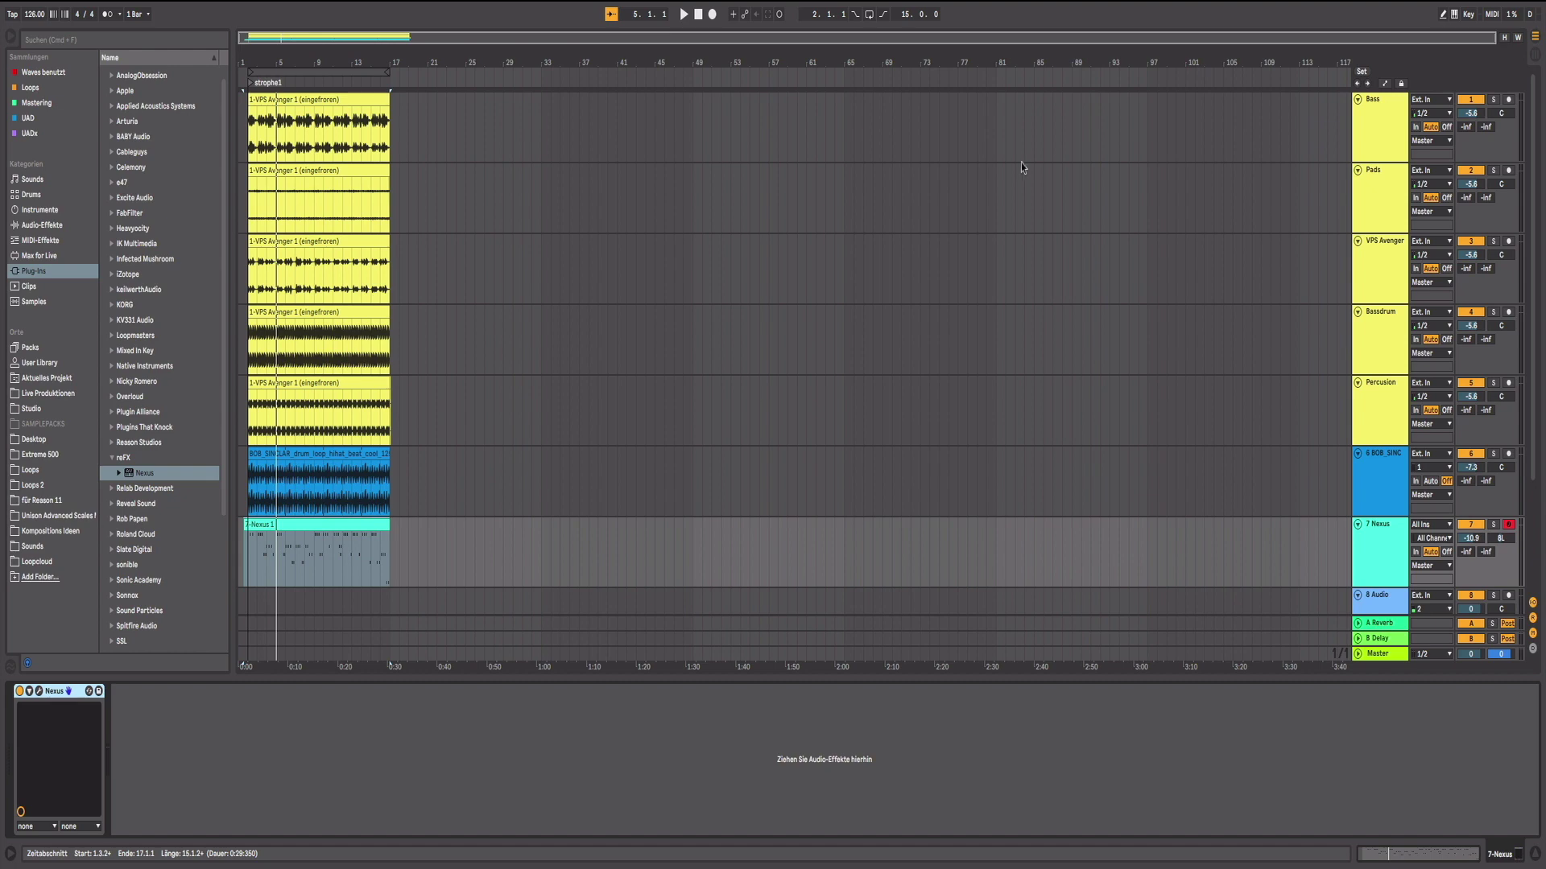
{"action": "left_click", "coordinate": [1372, 145]}
{"action": "left_click", "coordinate": [1378, 193]}
{"action": "left_click", "coordinate": [1375, 260]}
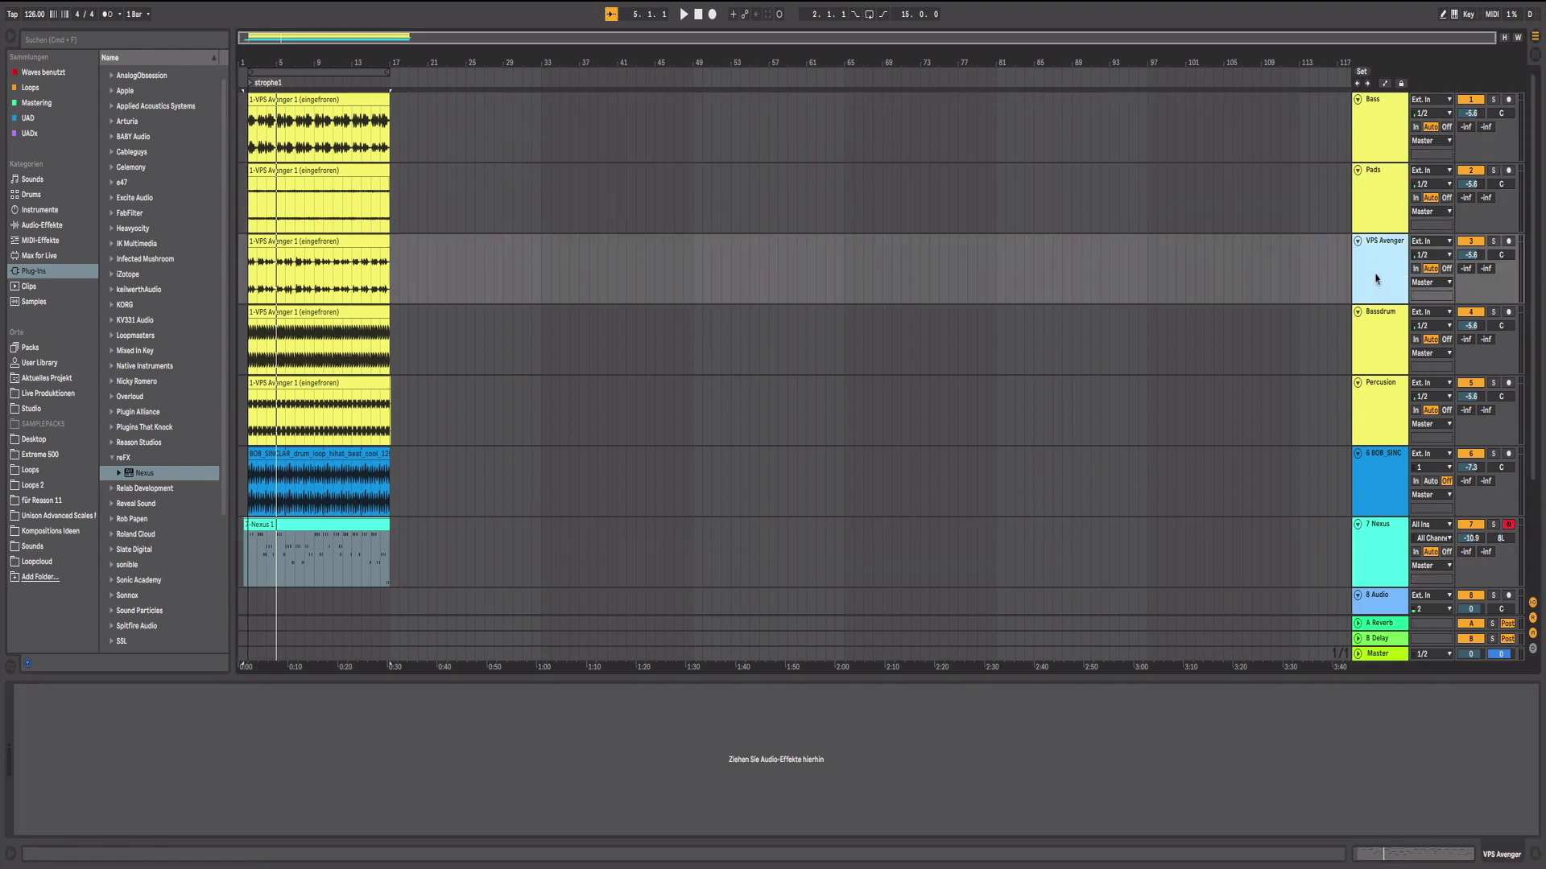
{"action": "left_click", "coordinate": [1391, 395]}
{"action": "left_click", "coordinate": [1392, 357]}
{"action": "left_click", "coordinate": [1377, 467]}
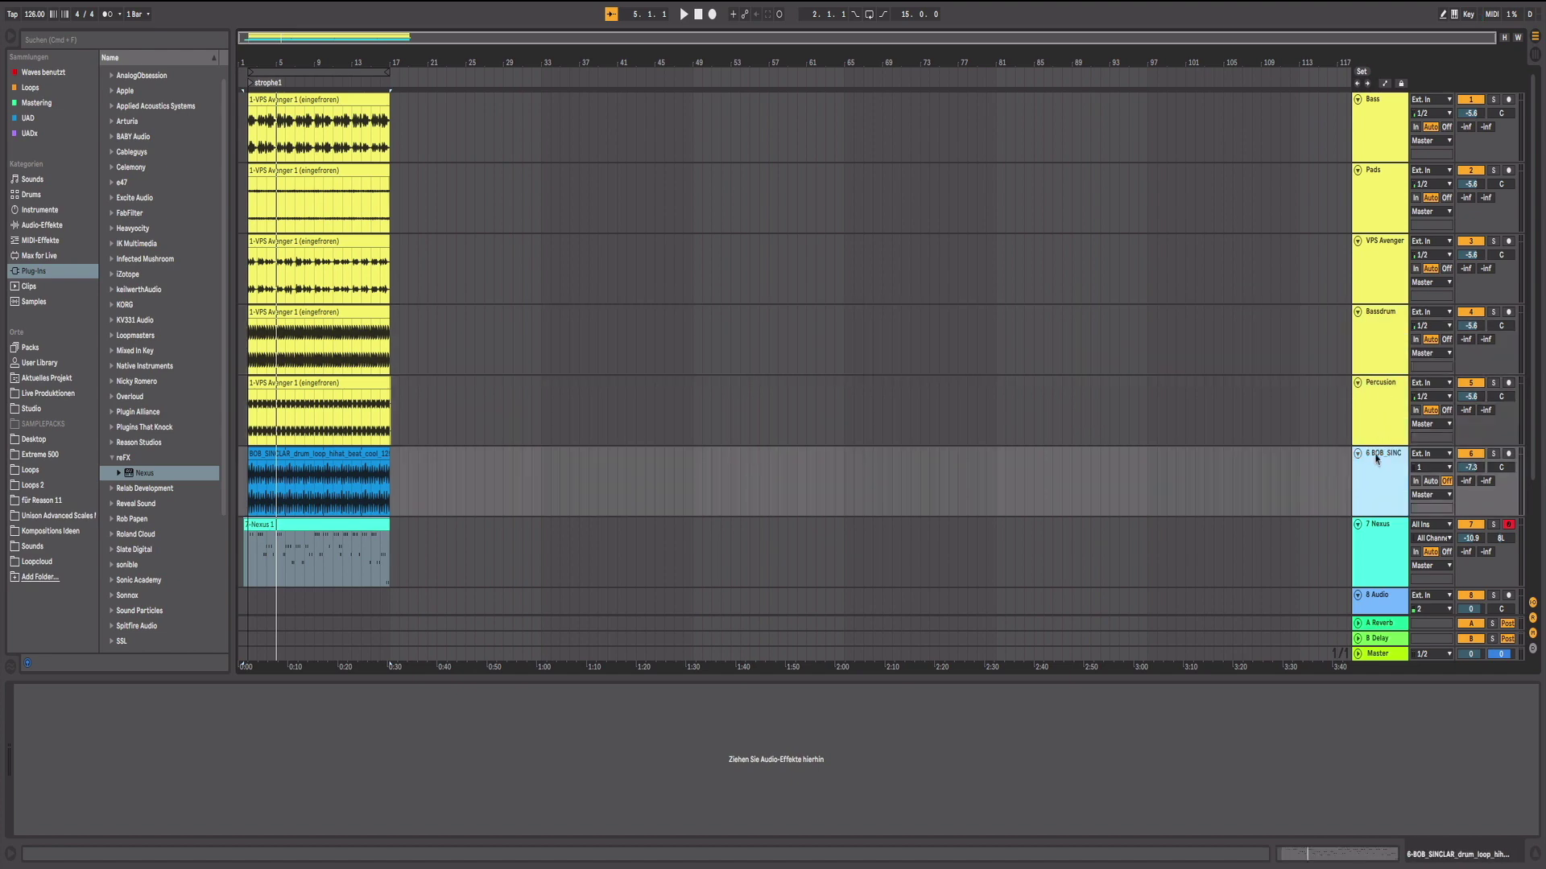
{"action": "left_click", "coordinate": [1383, 426]}
{"action": "left_click", "coordinate": [1373, 535]}
{"action": "left_click", "coordinate": [1380, 490]}
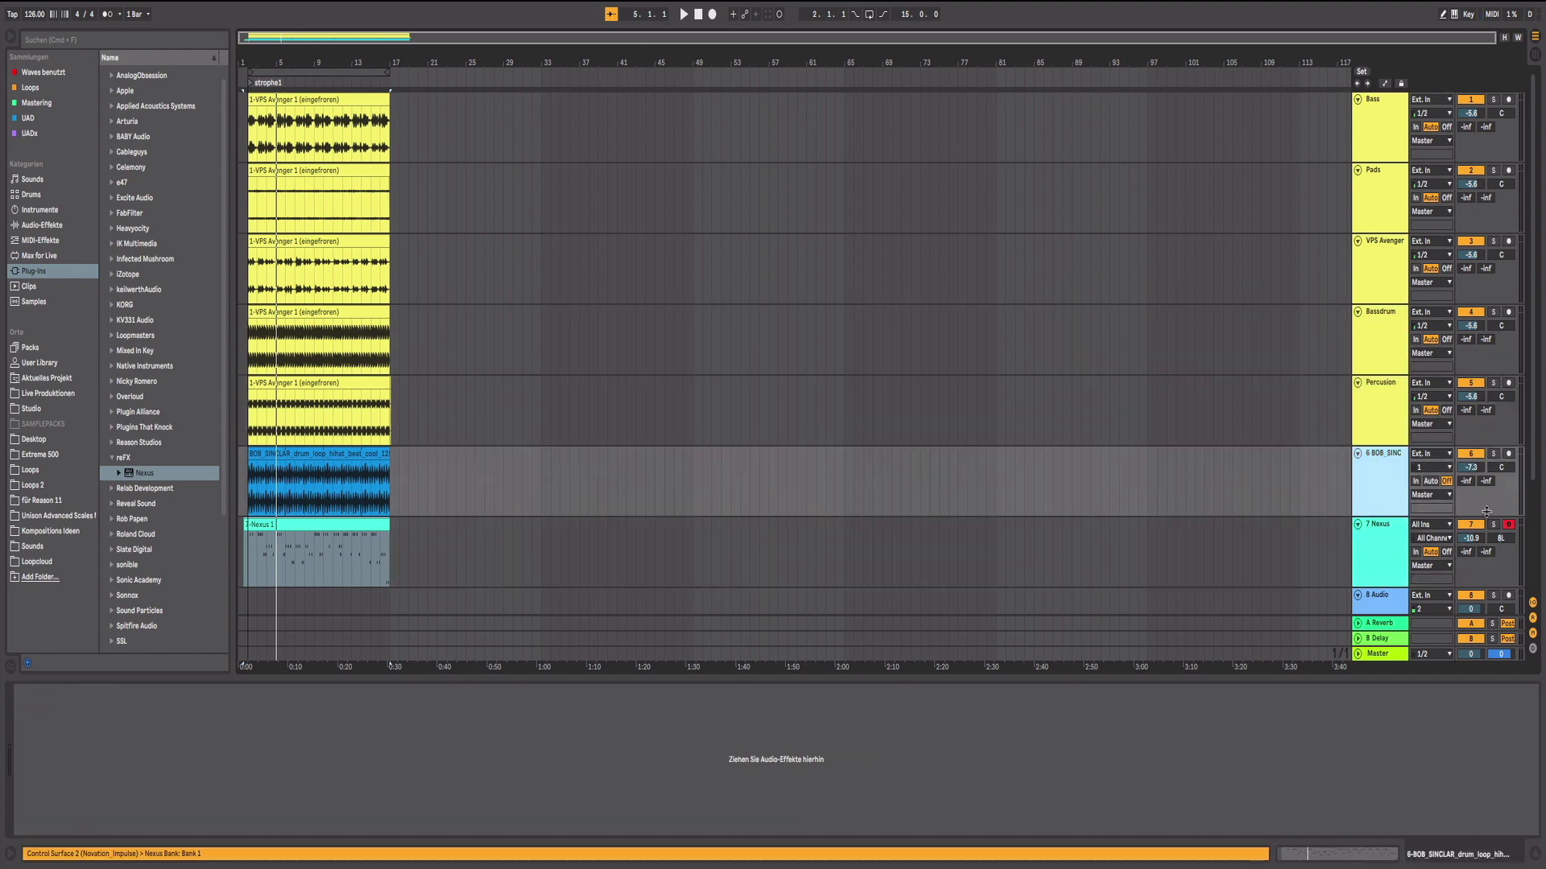
Step: Disarm recording on the Nexus track and look through the remaining tracks down to the empty eighth audio track
{"action": "left_click", "coordinate": [1507, 526]}
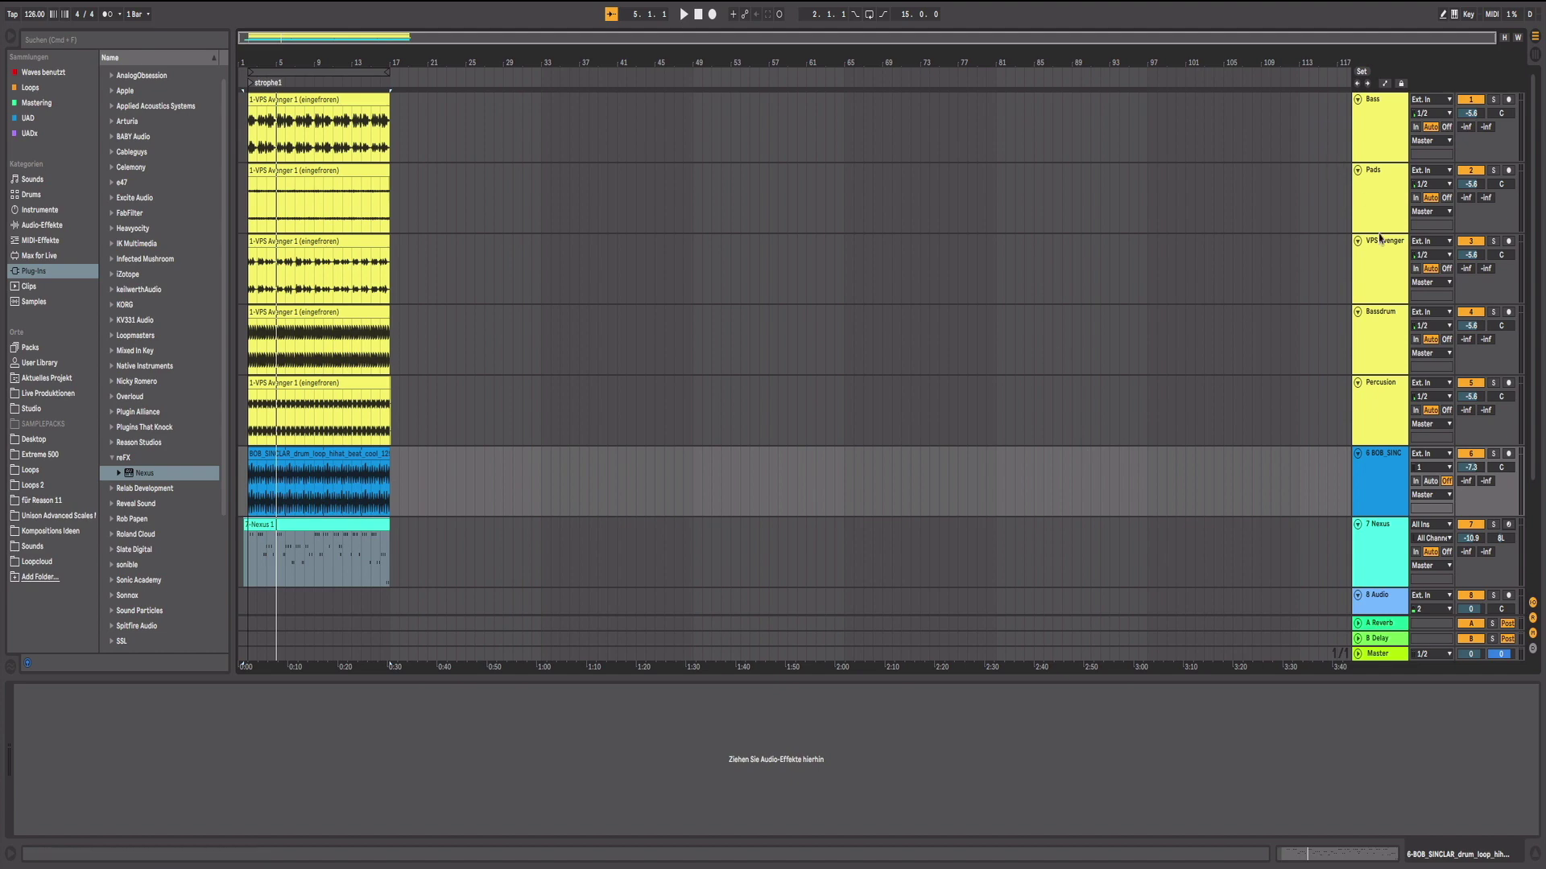
{"action": "left_click", "coordinate": [1380, 264]}
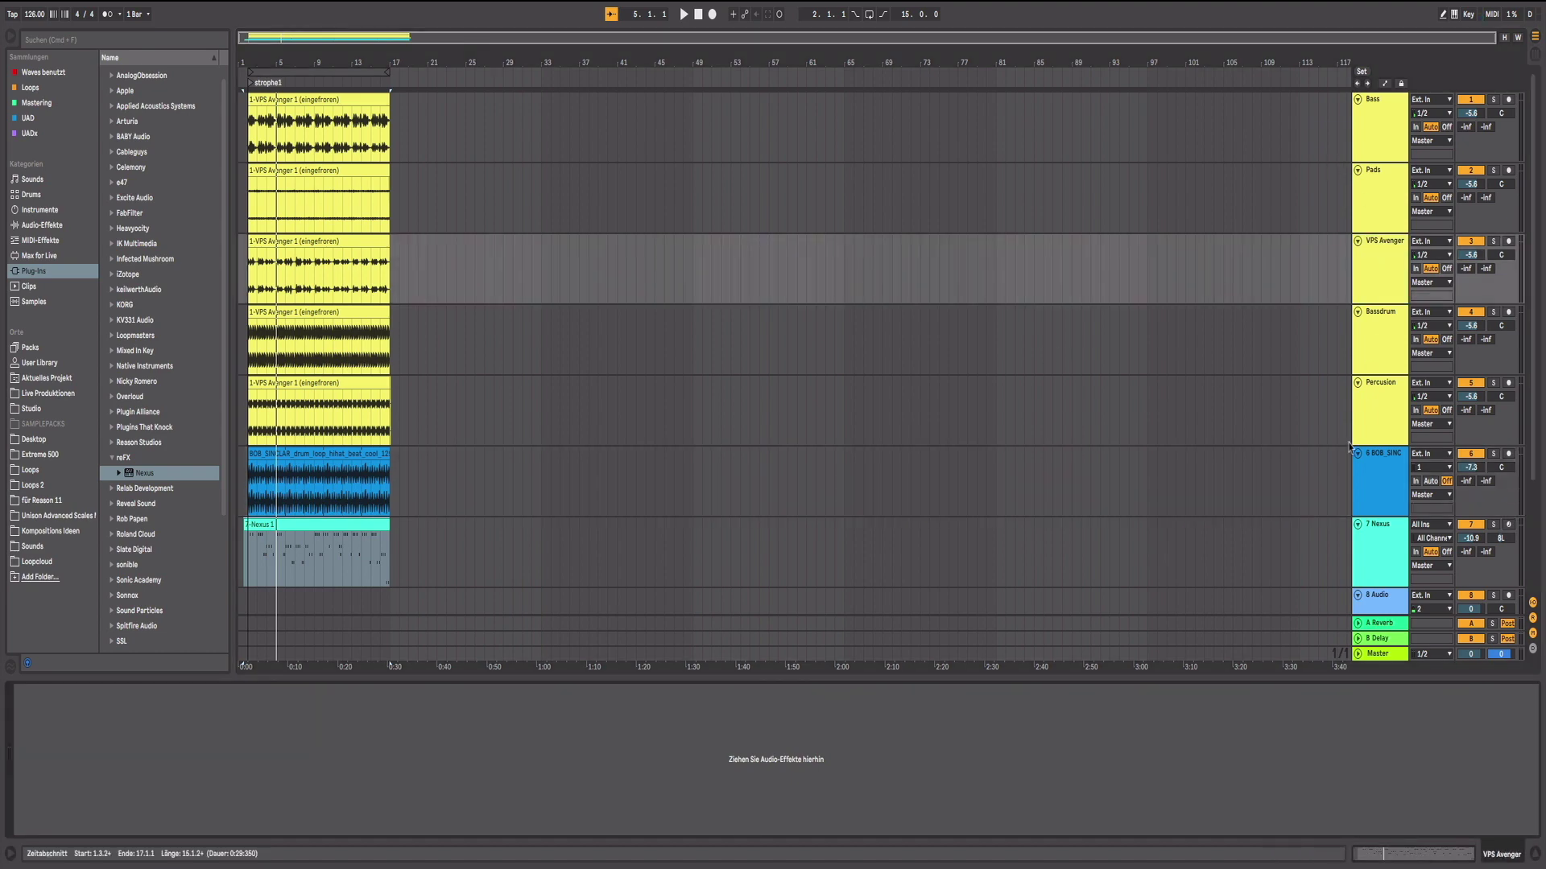
{"action": "scroll", "coordinate": [1318, 465], "scroll_direction": "down", "scroll_amount": 2}
{"action": "left_click", "coordinate": [1377, 538]}
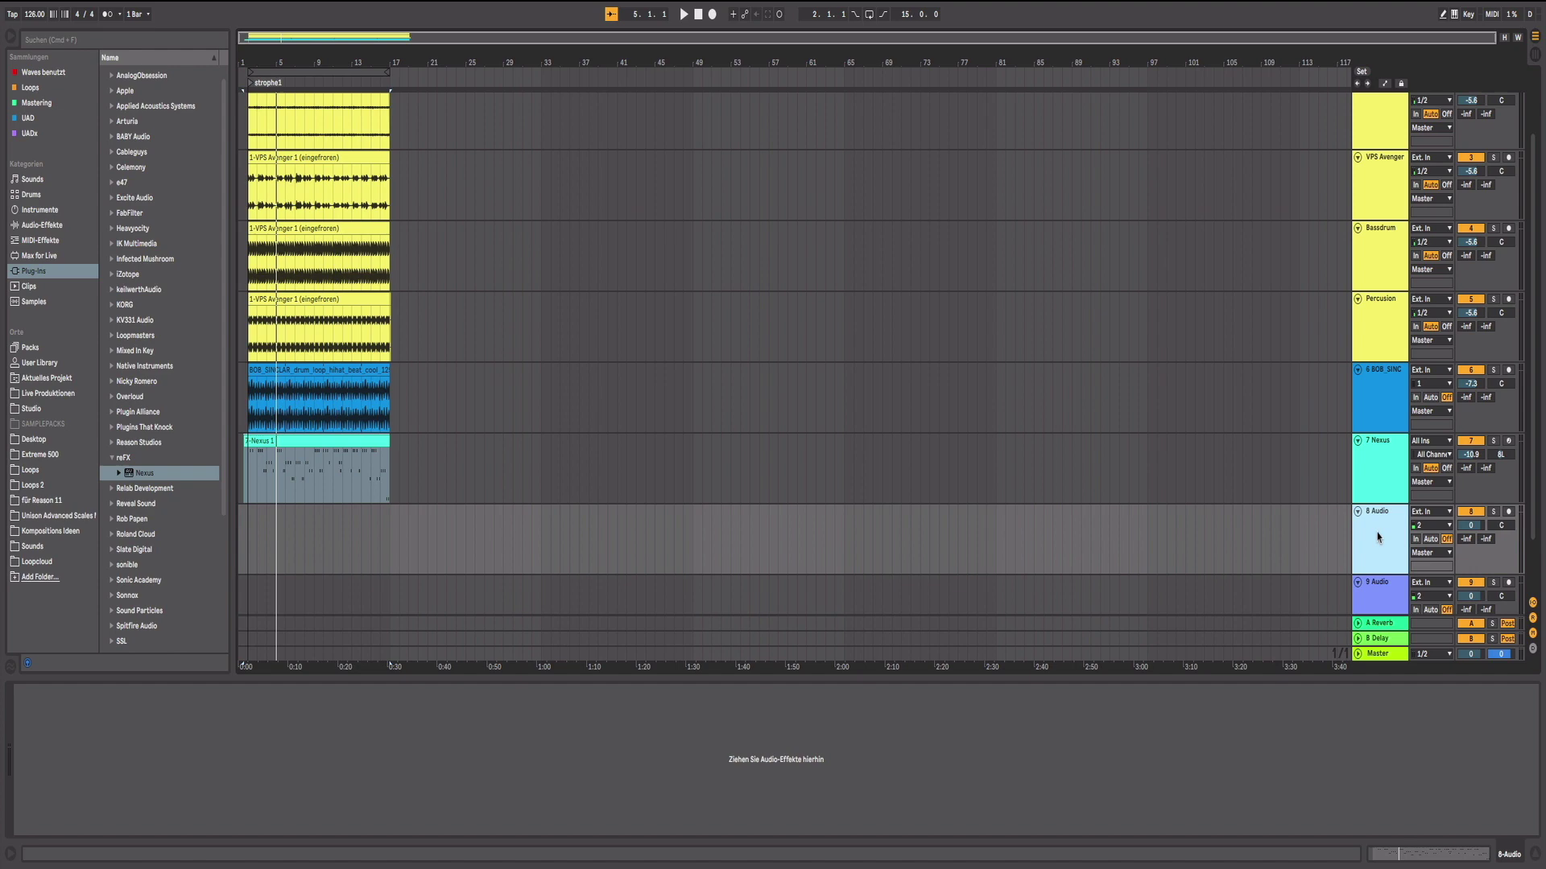
Step: Remove the Nexus instrument and its recorded MIDI clip from the seventh track
{"action": "left_click", "coordinate": [1372, 475]}
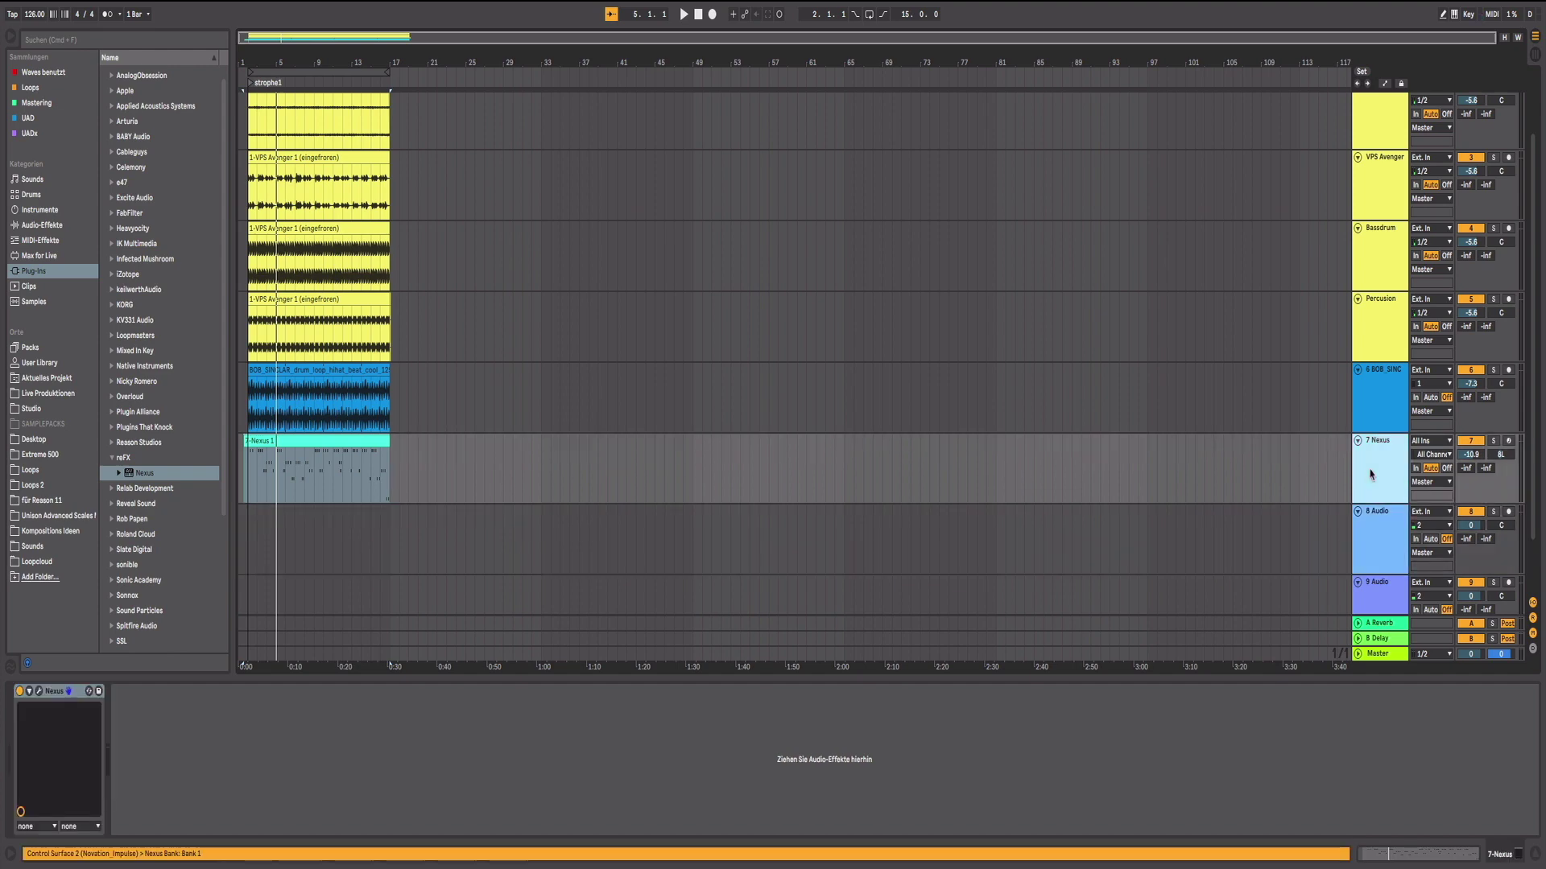
{"action": "left_click", "coordinate": [59, 718]}
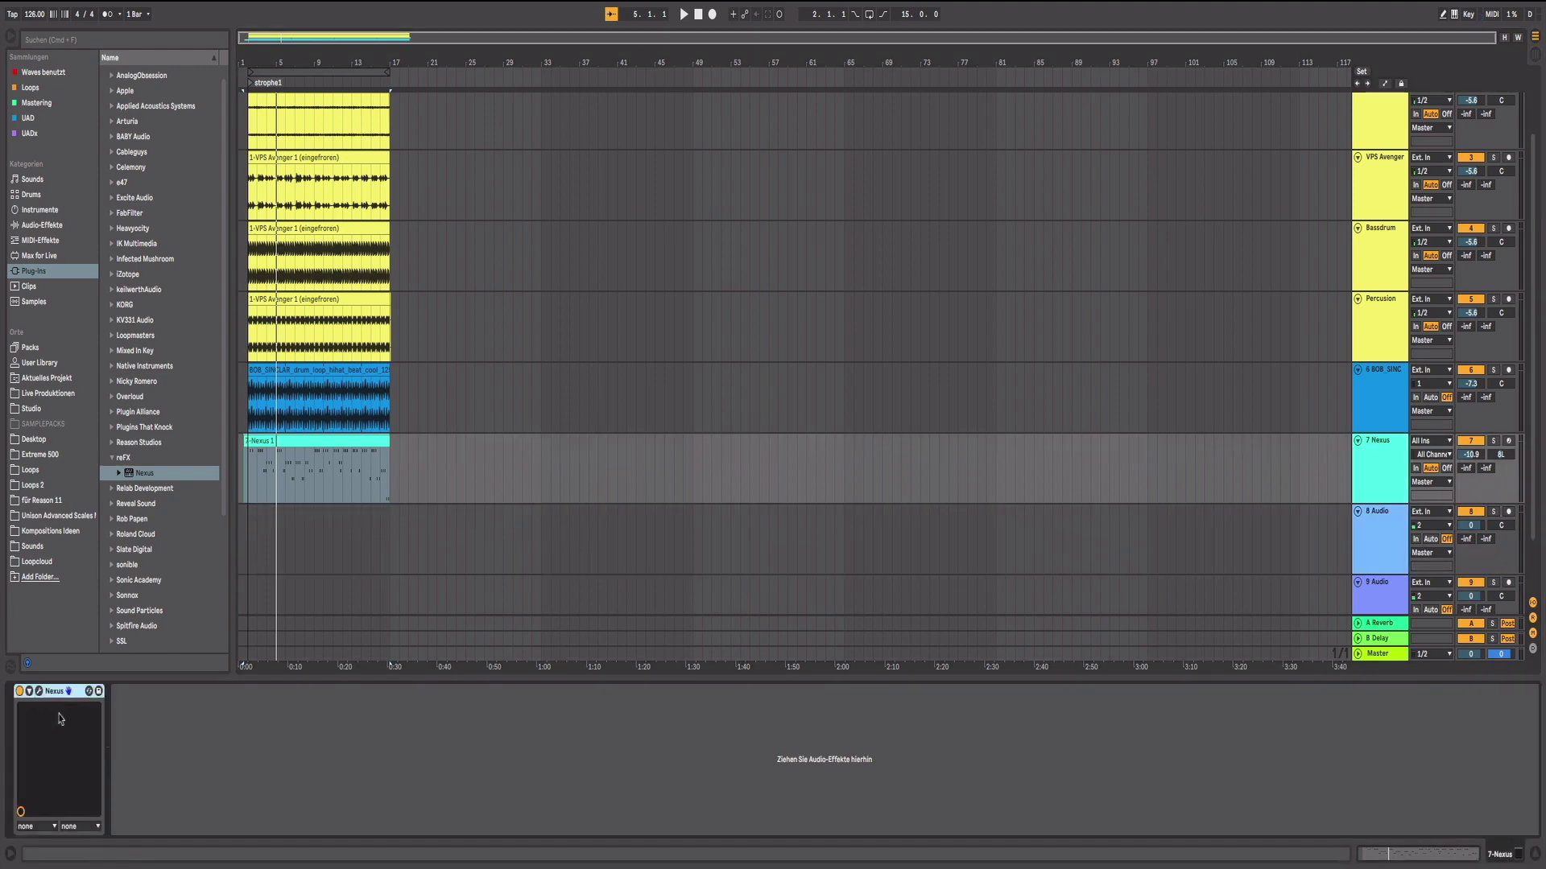
{"action": "key", "text": "Delete"}
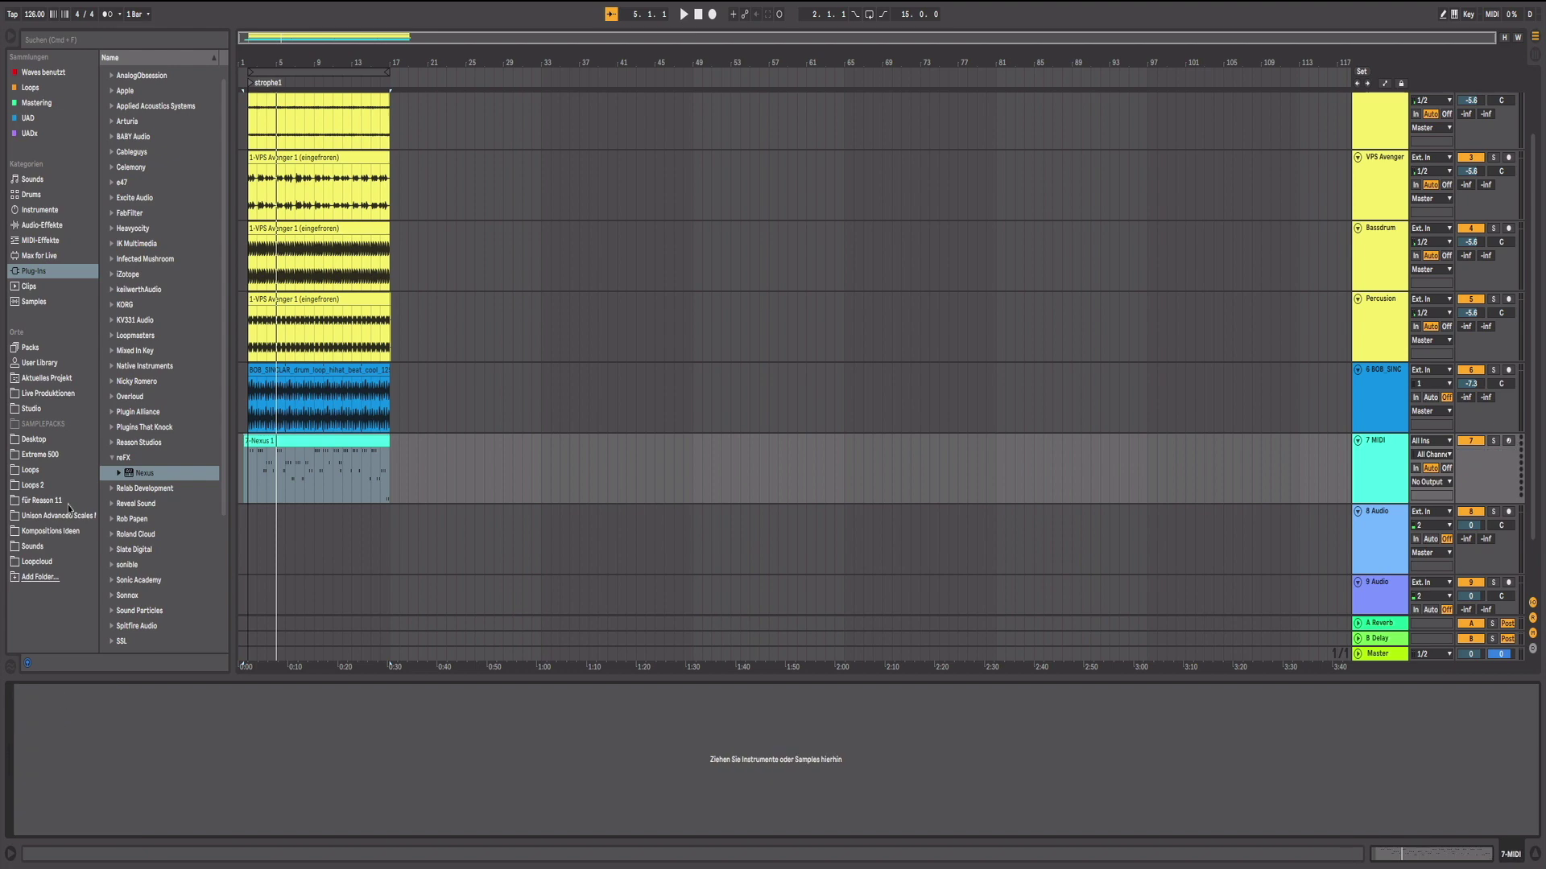
{"action": "left_click", "coordinate": [289, 440]}
{"action": "key", "text": "Delete"}
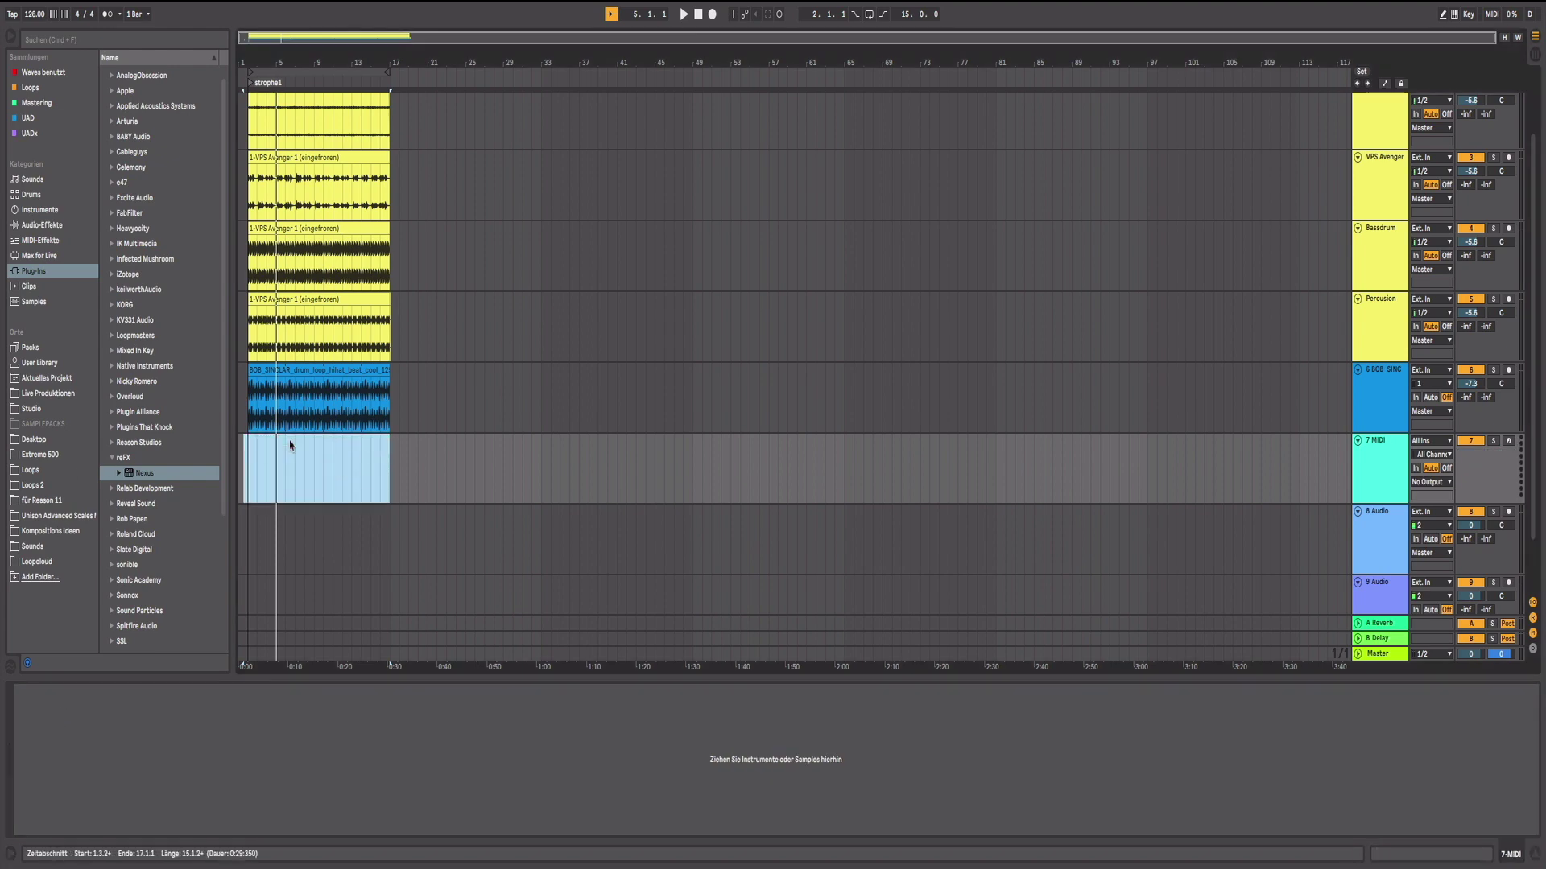
Step: Load the keilwerthAudio VPS Avenger instrument onto the emptied seventh MIDI track and reposition its plug-in window
{"action": "left_click", "coordinate": [111, 290]}
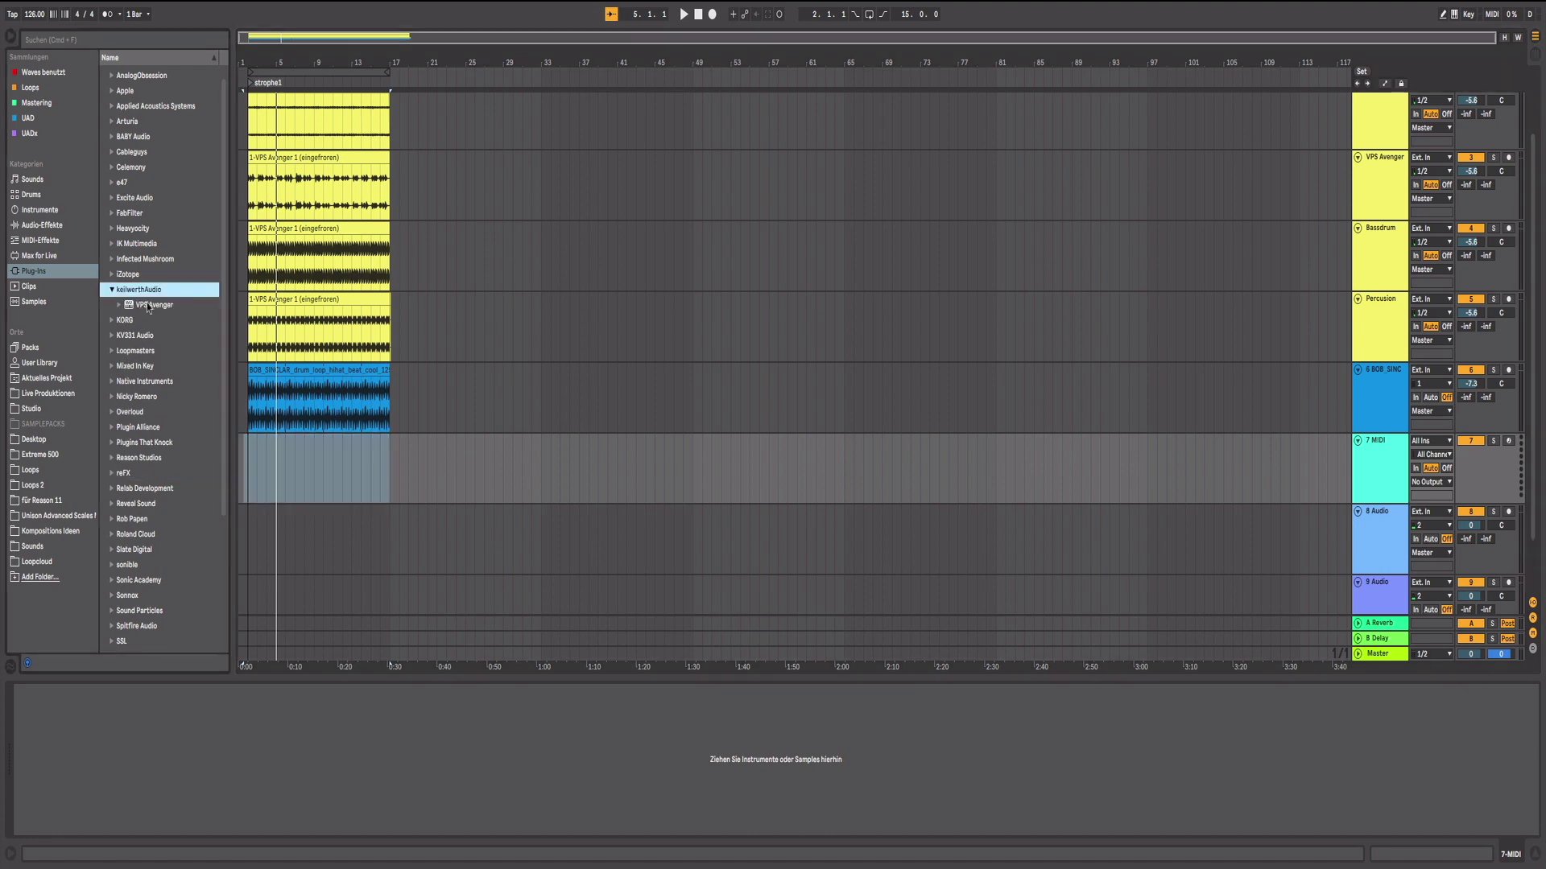
{"action": "left_click_drag", "start_coordinate": [149, 307], "coordinate": [239, 335]}
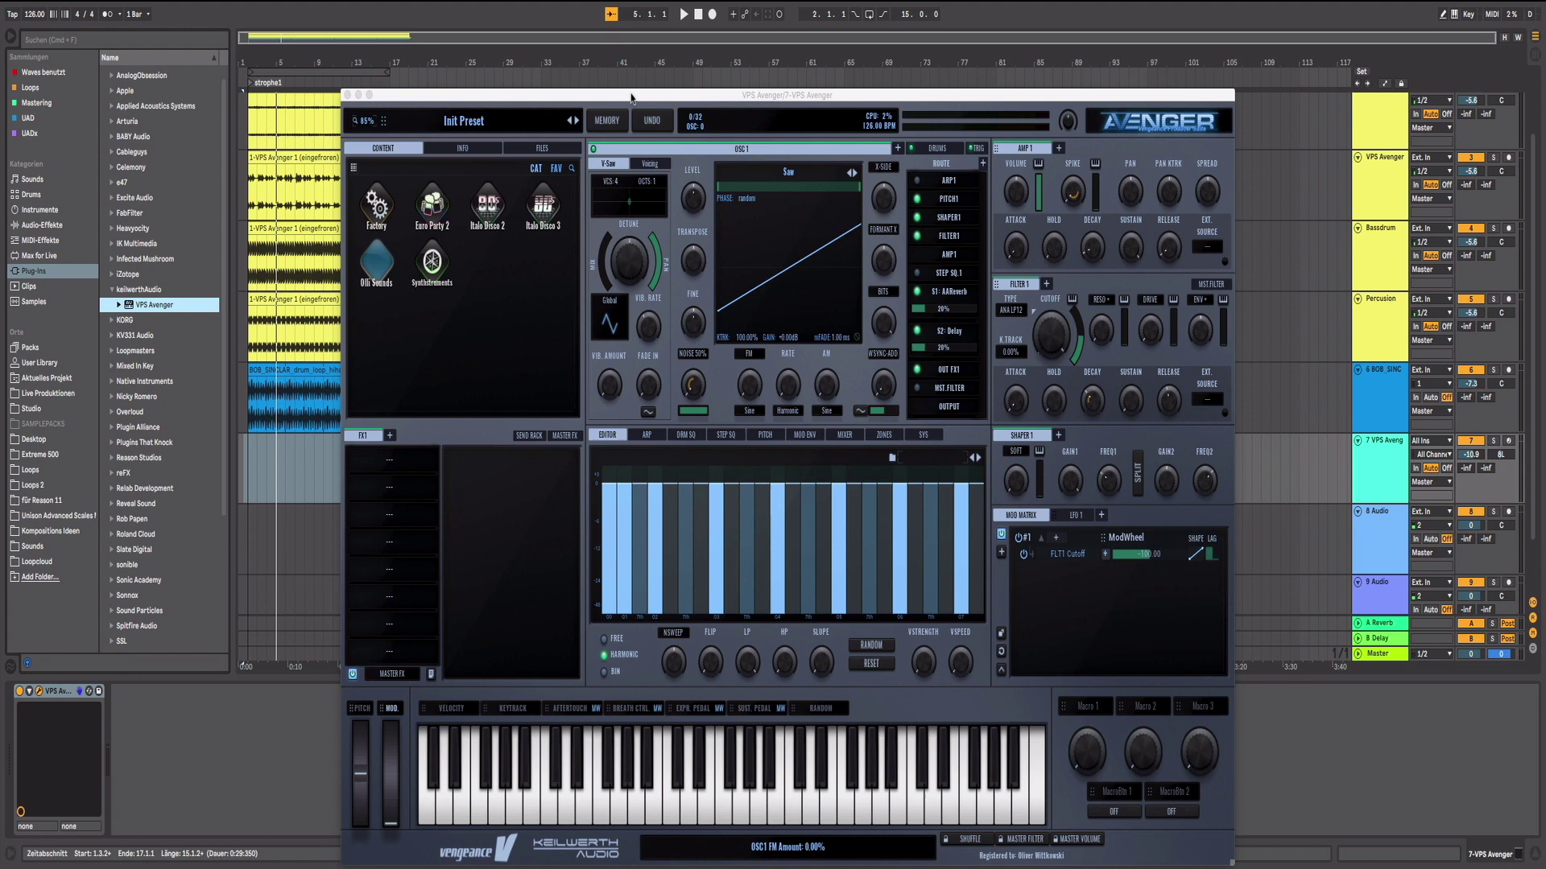
{"action": "left_click_drag", "start_coordinate": [633, 97], "coordinate": [676, 22]}
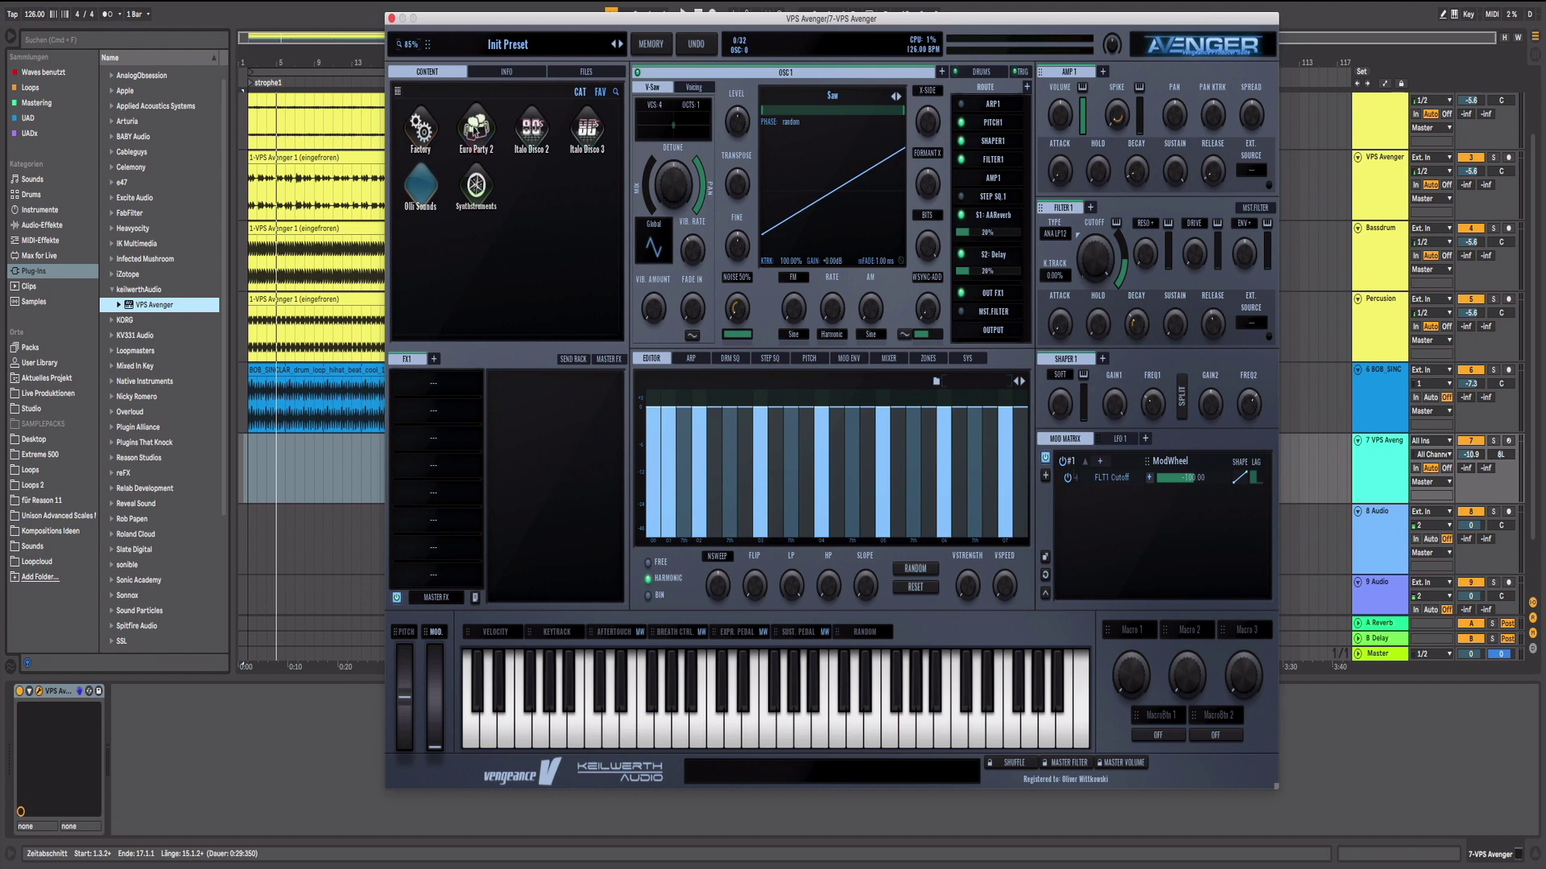
Step: Load the AR Fox Box preset from the Euro Party 2 expansion and arm the VPS Avenger track
{"action": "left_click", "coordinate": [476, 127]}
{"action": "left_click", "coordinate": [475, 130]}
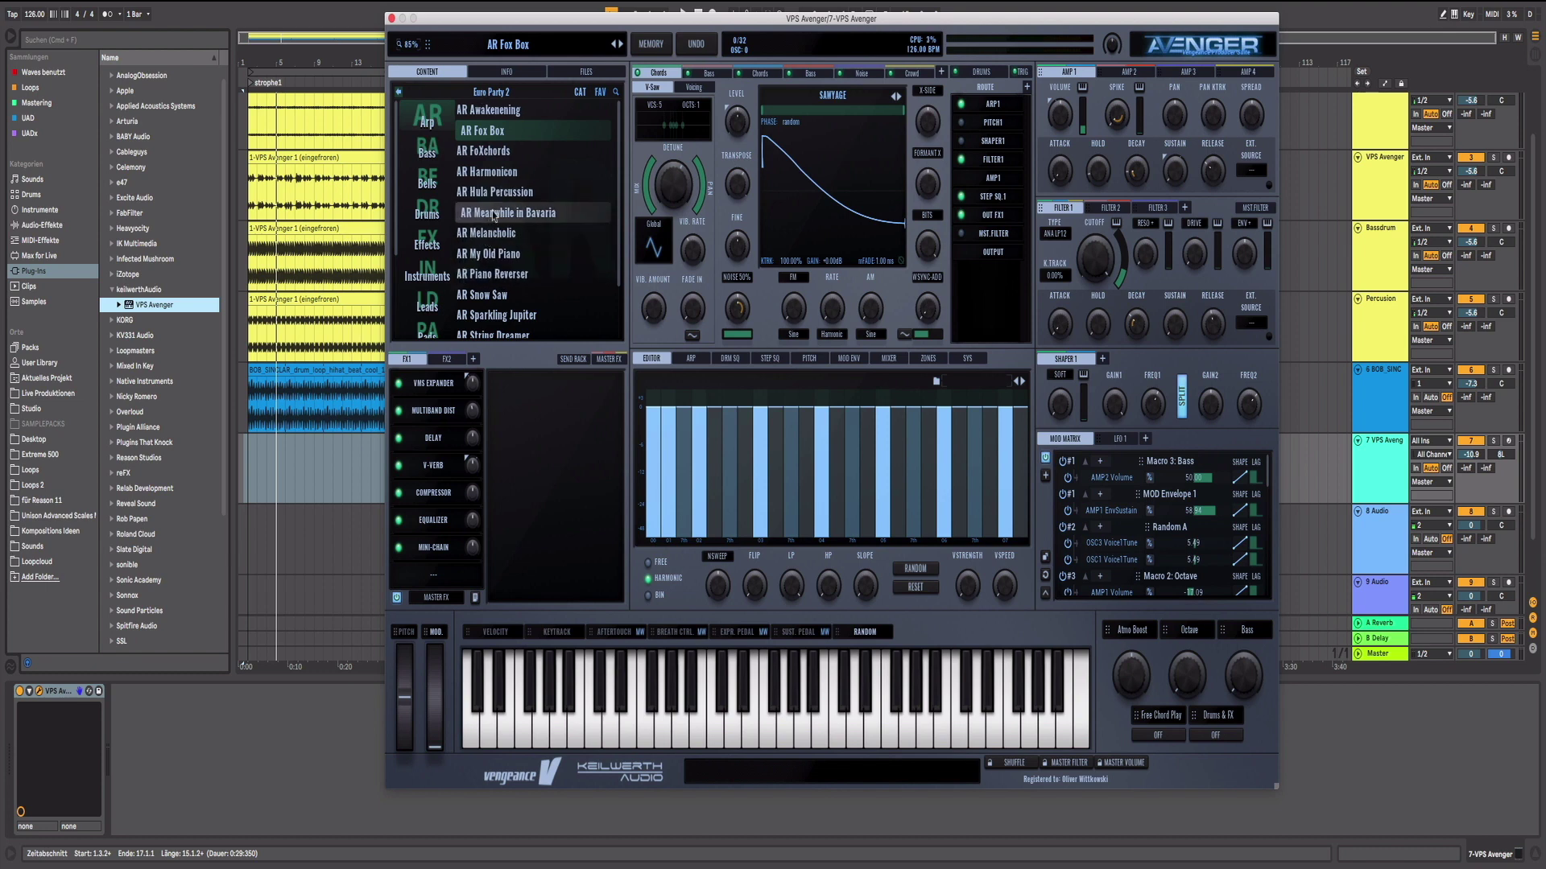
{"action": "left_click", "coordinate": [1509, 441]}
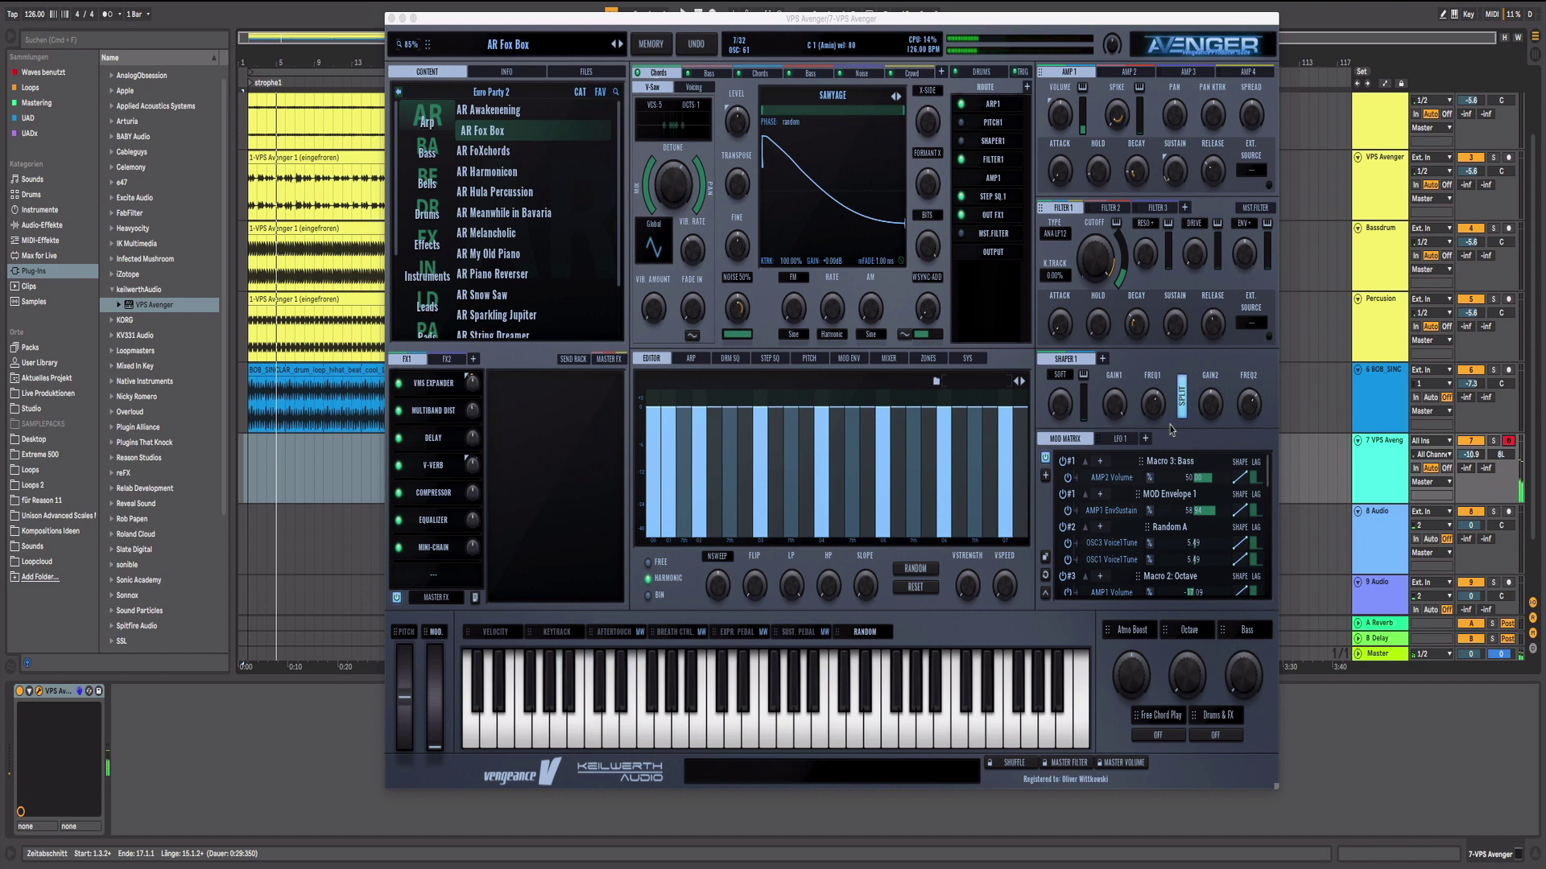
Step: Audition the Euro Party 2 presets AR FoXchords and BA Deepfull, and return to the expansion overview
{"action": "left_click", "coordinate": [504, 152]}
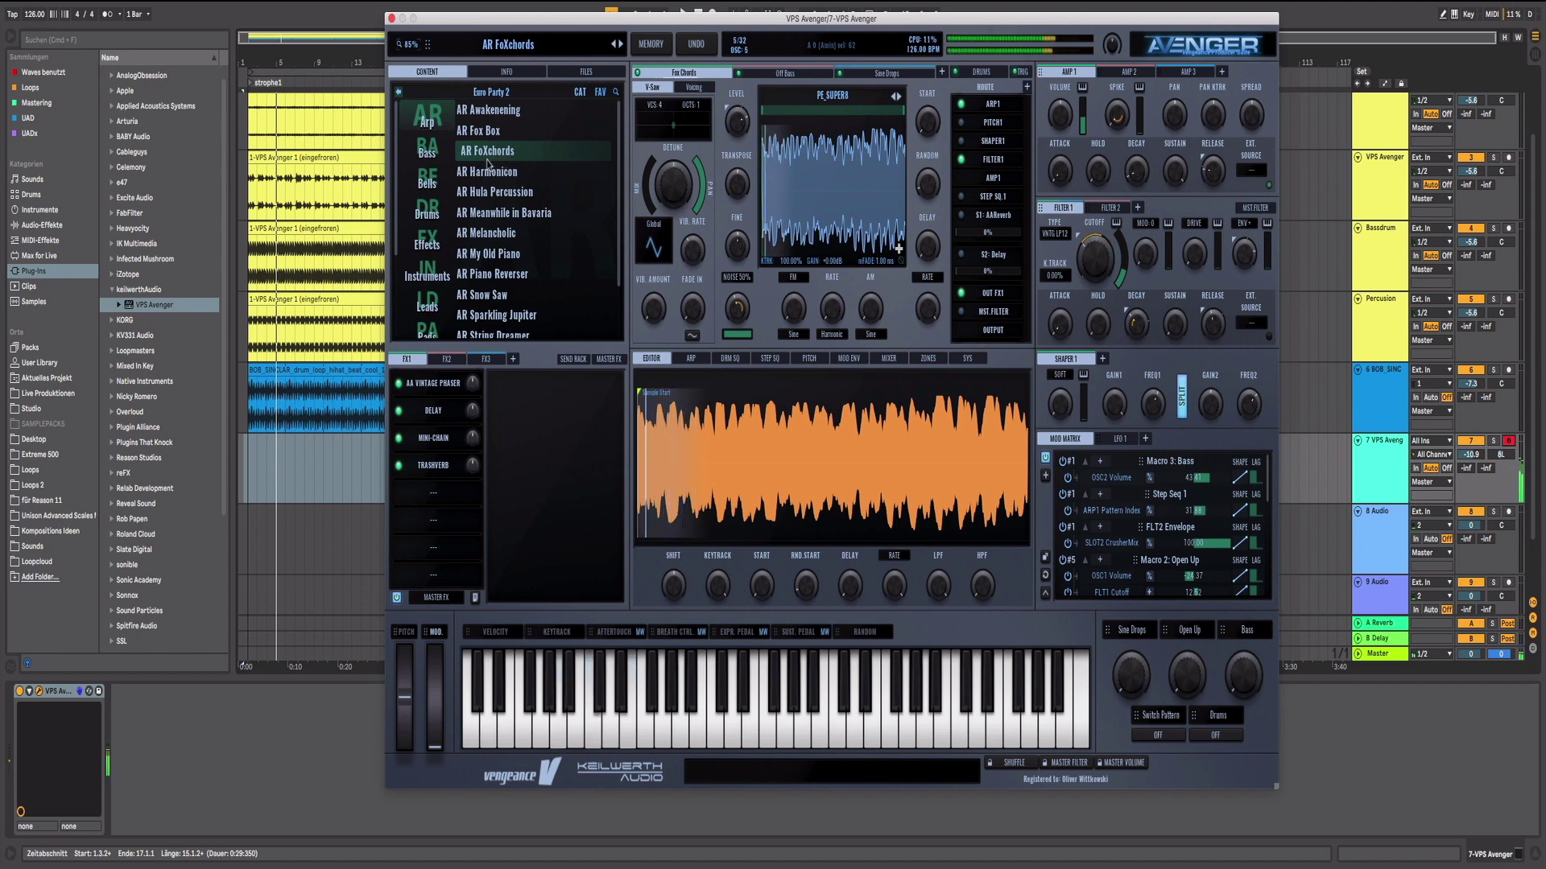
{"action": "left_click", "coordinate": [432, 154]}
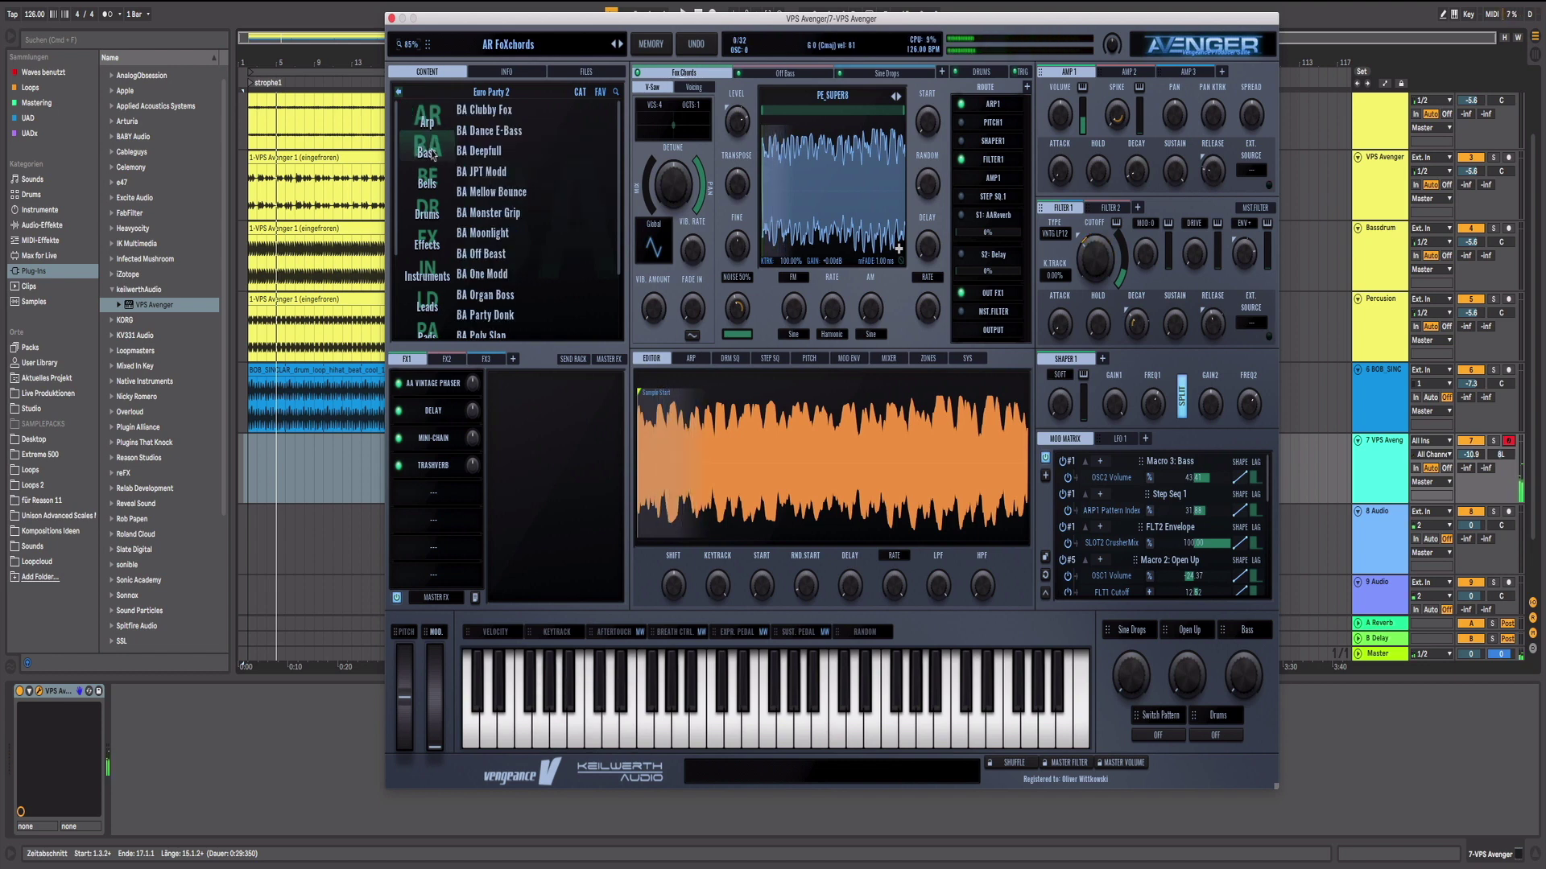
{"action": "left_click", "coordinate": [466, 153]}
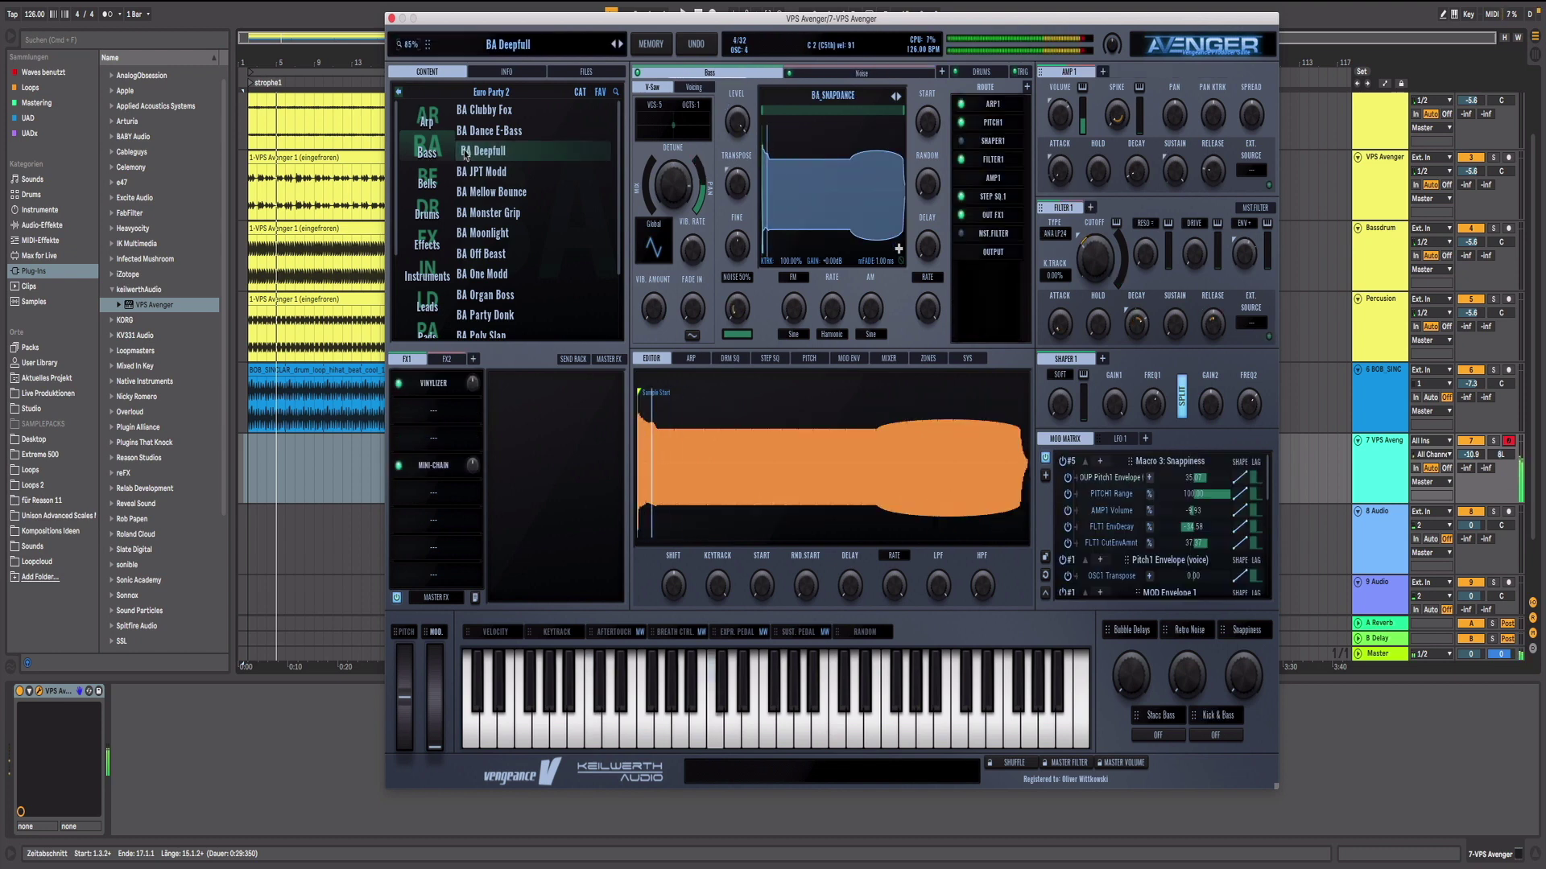
{"action": "left_click", "coordinate": [491, 92]}
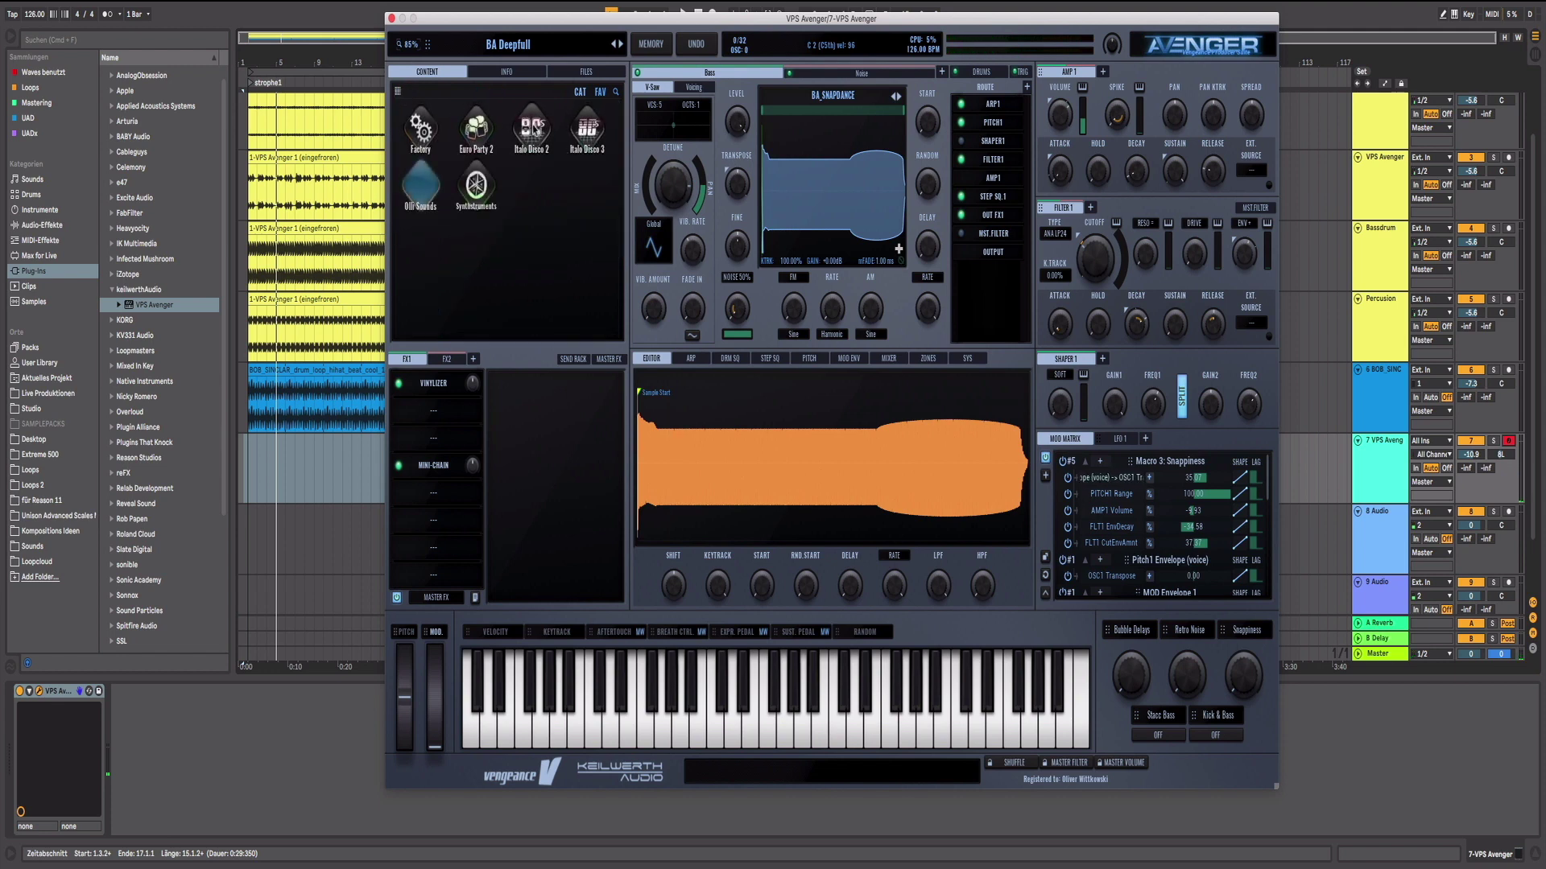
Step: Load and audition the SQ The Story Never Ends preset from the Sequences category of the Italo Disco 3 expansion
{"action": "left_click", "coordinate": [587, 129]}
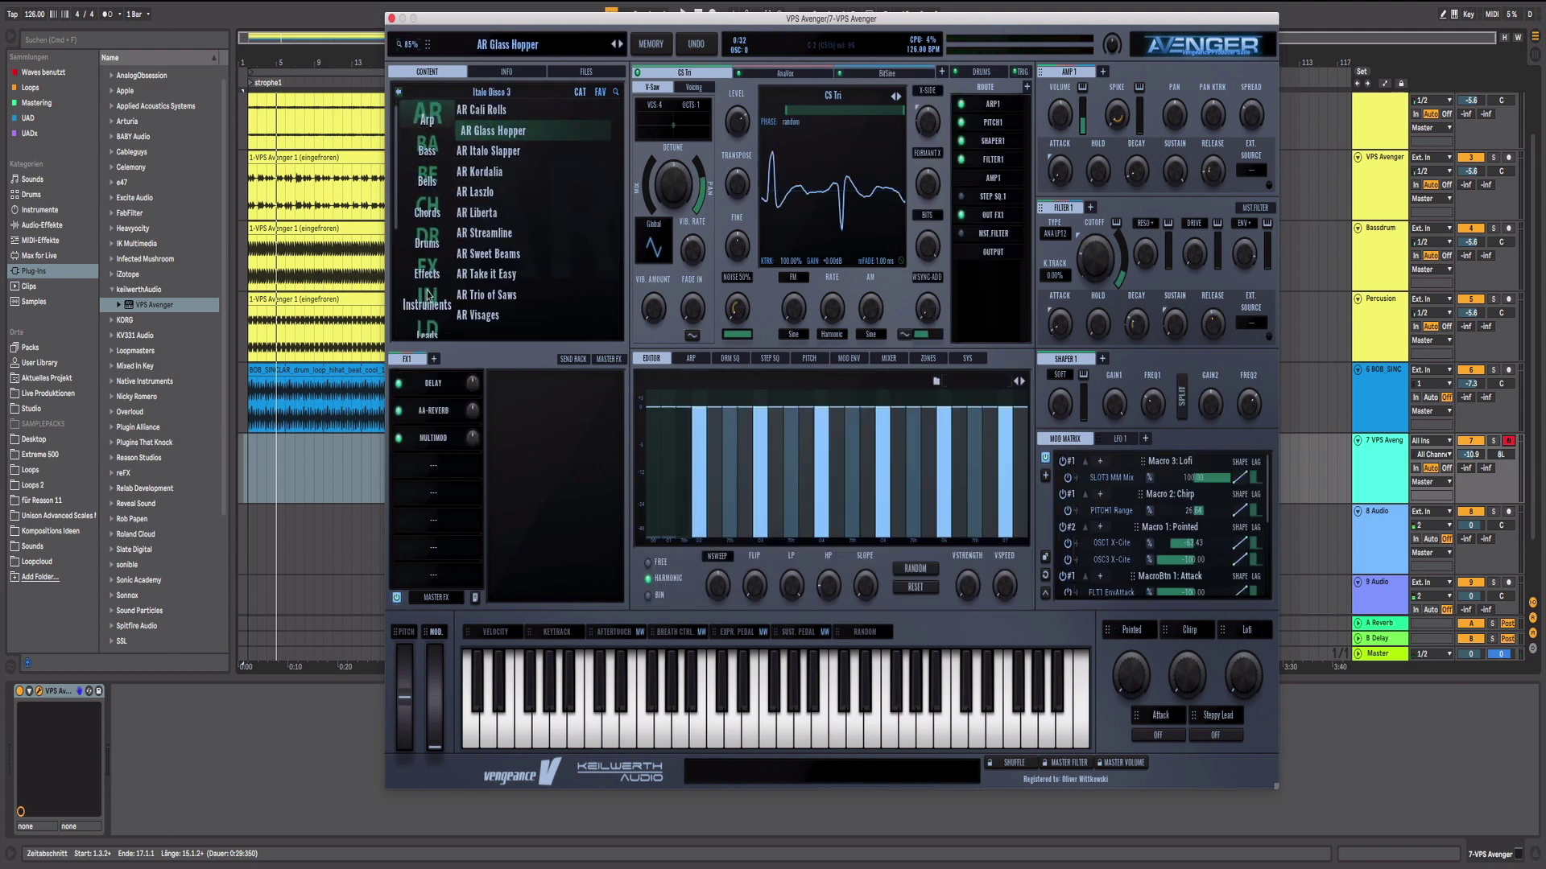
{"action": "scroll", "coordinate": [428, 295], "scroll_direction": "down", "scroll_amount": 4}
{"action": "scroll", "coordinate": [427, 296], "scroll_direction": "down", "scroll_amount": 3}
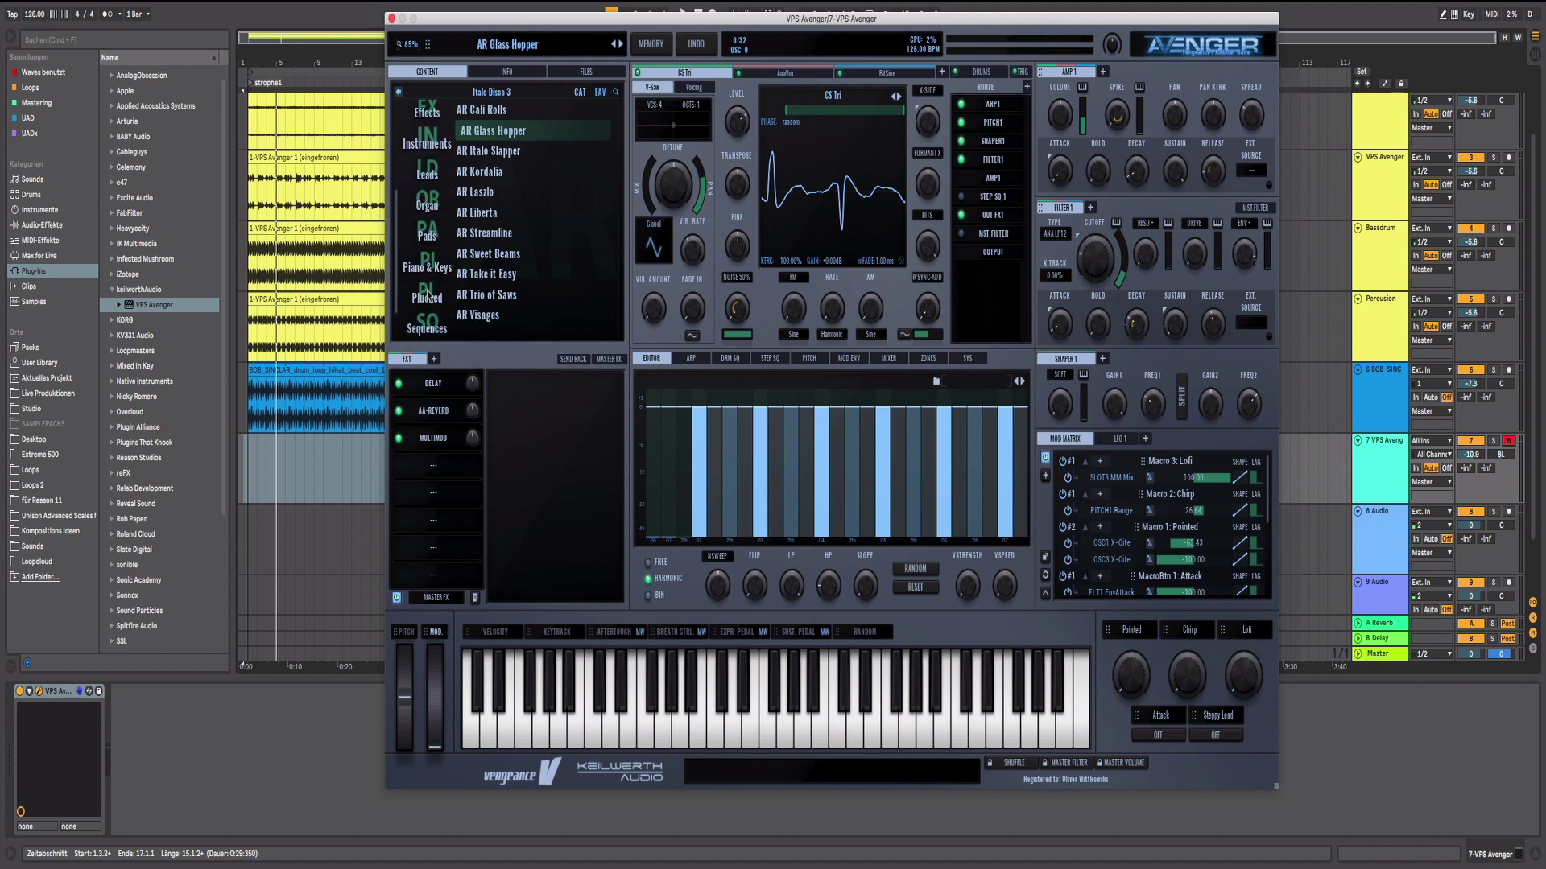
{"action": "left_click", "coordinate": [430, 295]}
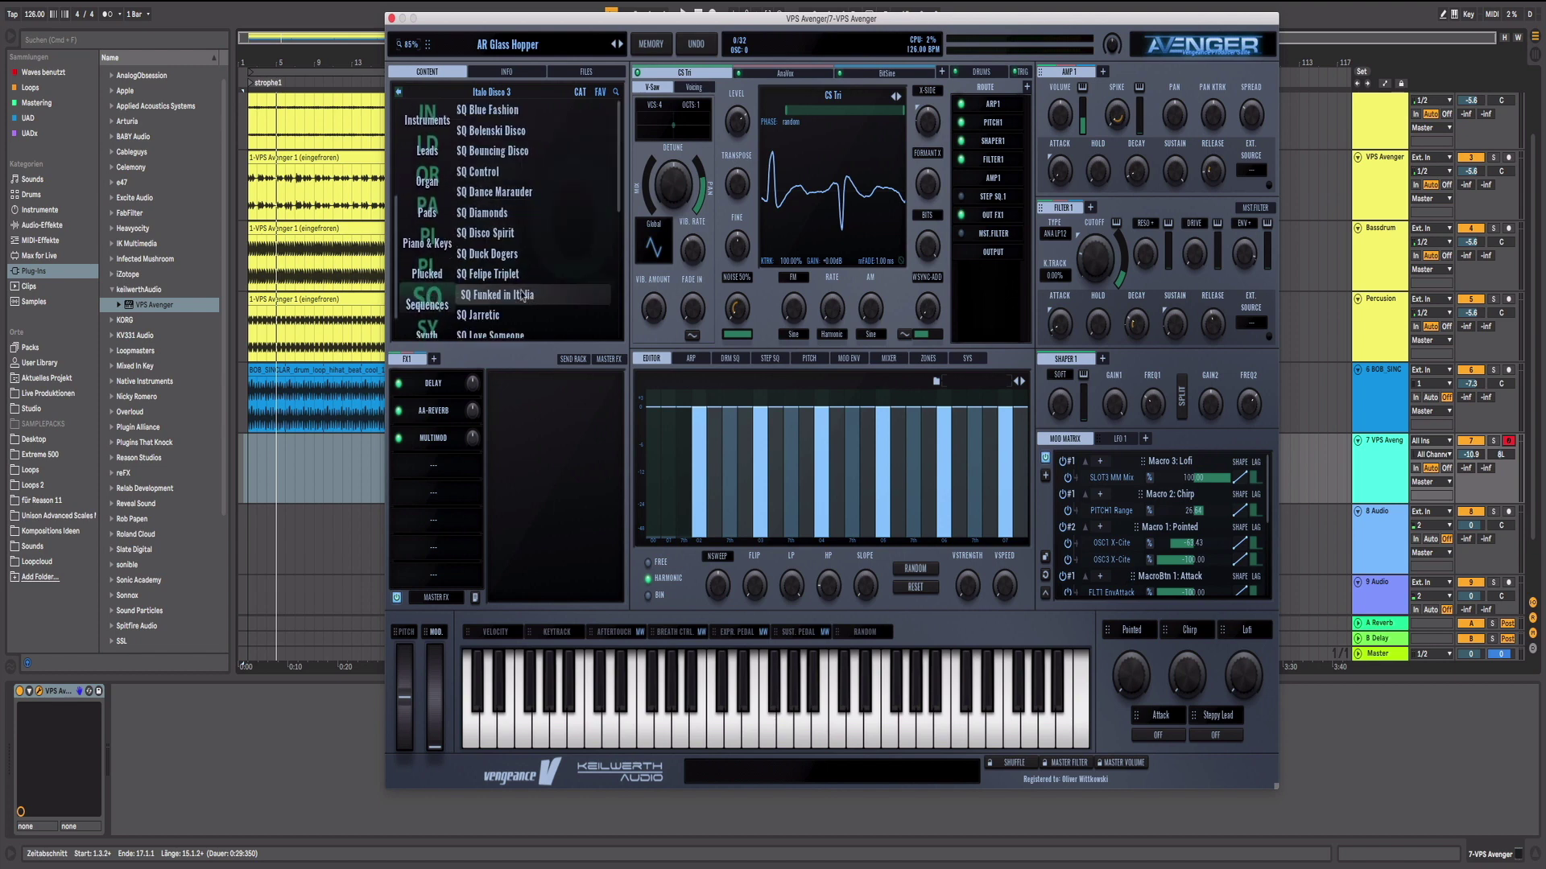
{"action": "left_click_drag", "start_coordinate": [618, 192], "coordinate": [628, 306]}
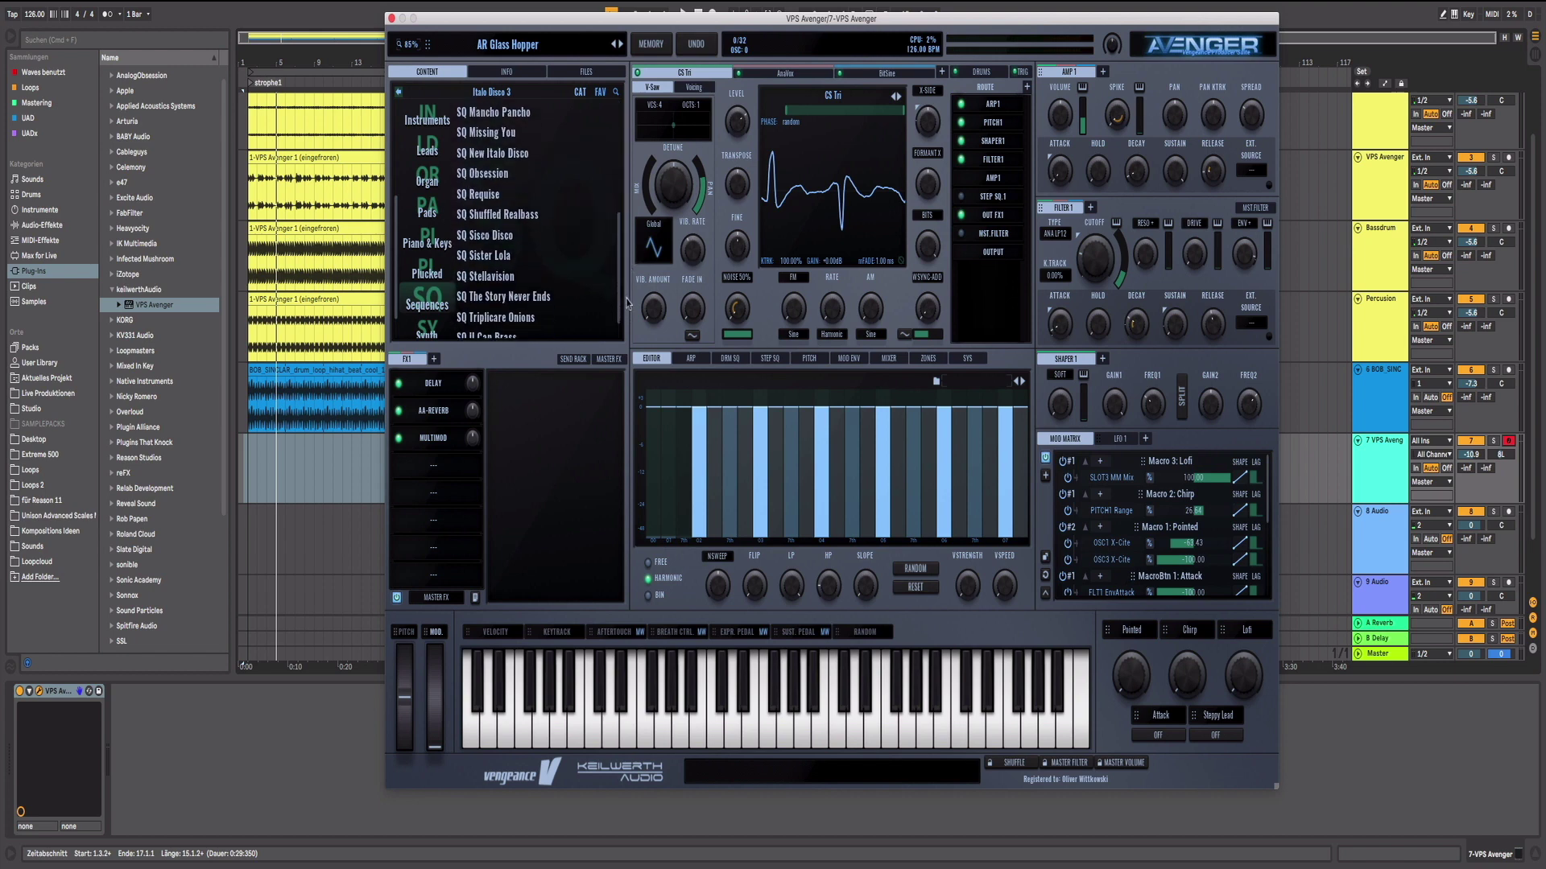
{"action": "left_click", "coordinate": [550, 299]}
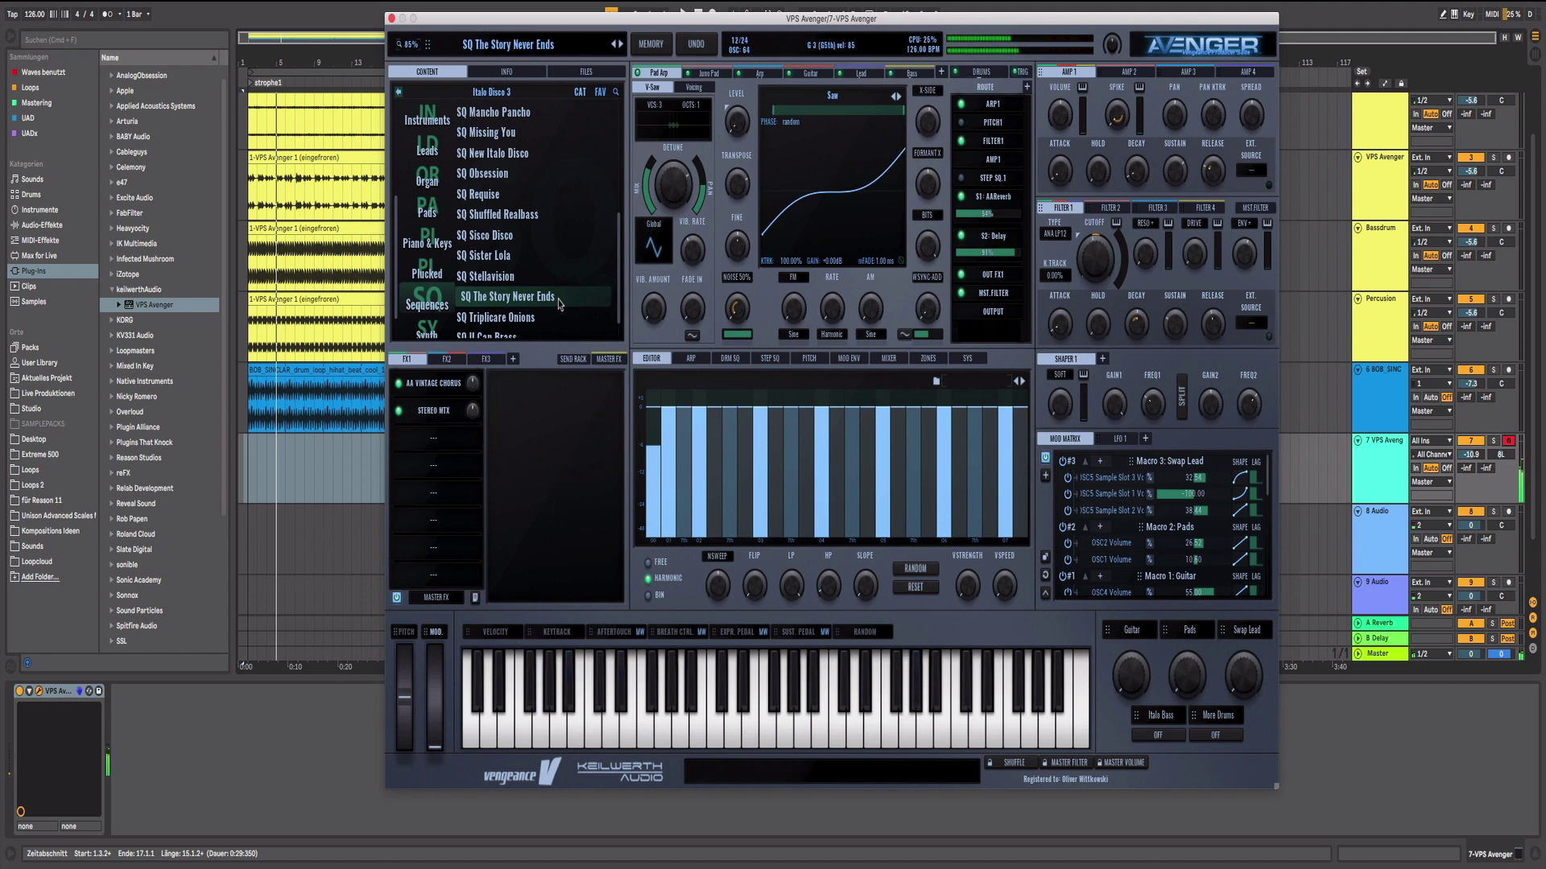
{"action": "key", "text": "space"}
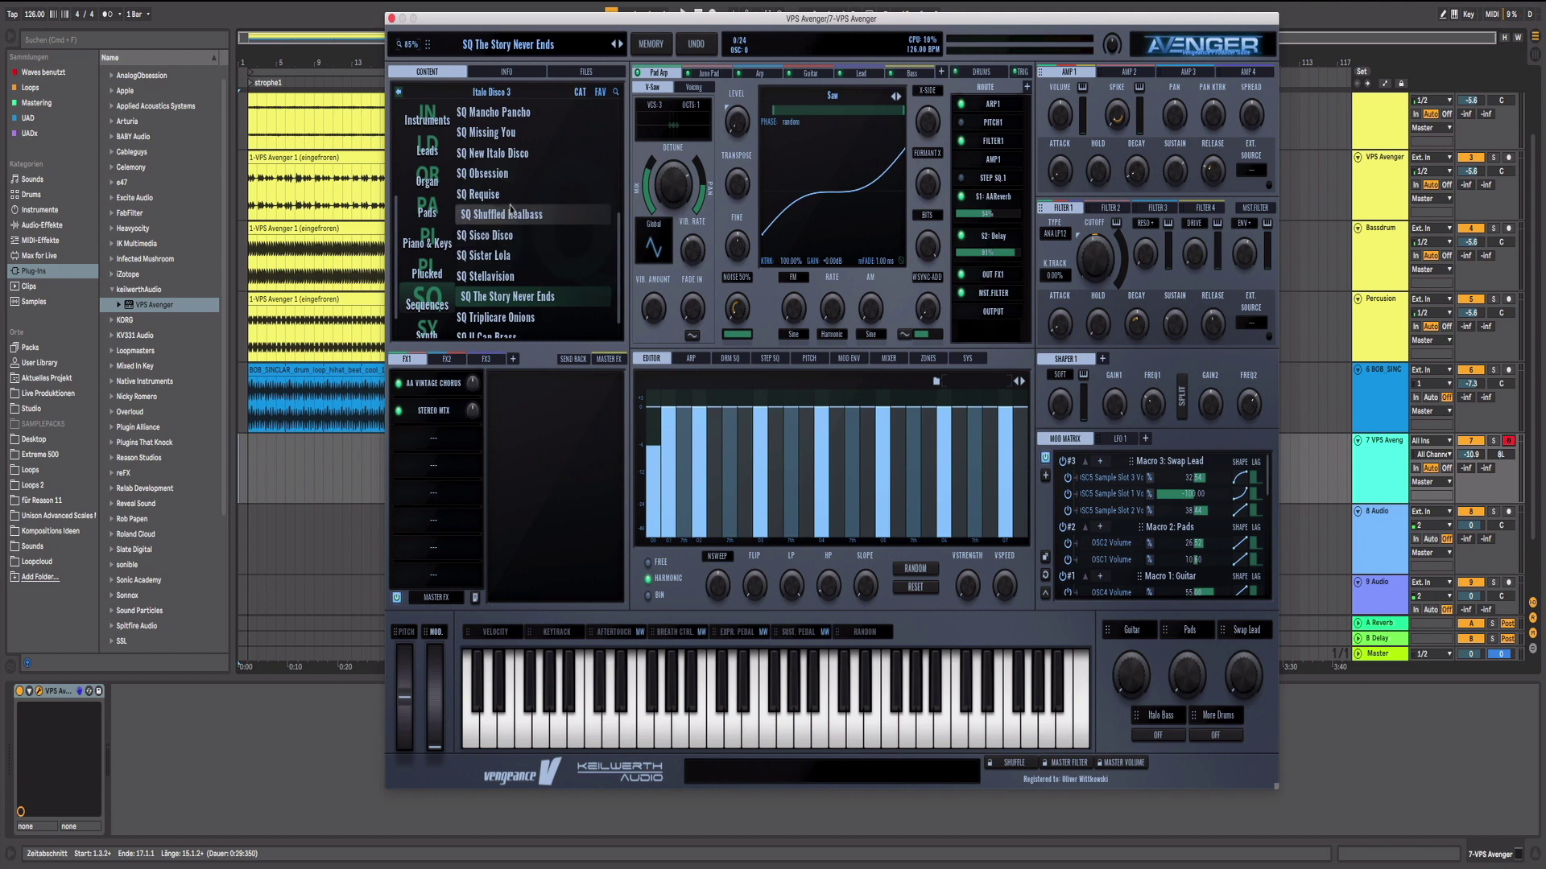
Step: Audition the SQ New Italo Disco sequence and load the SQ Triplicare Onions preset in its place
{"action": "left_click", "coordinate": [501, 158]}
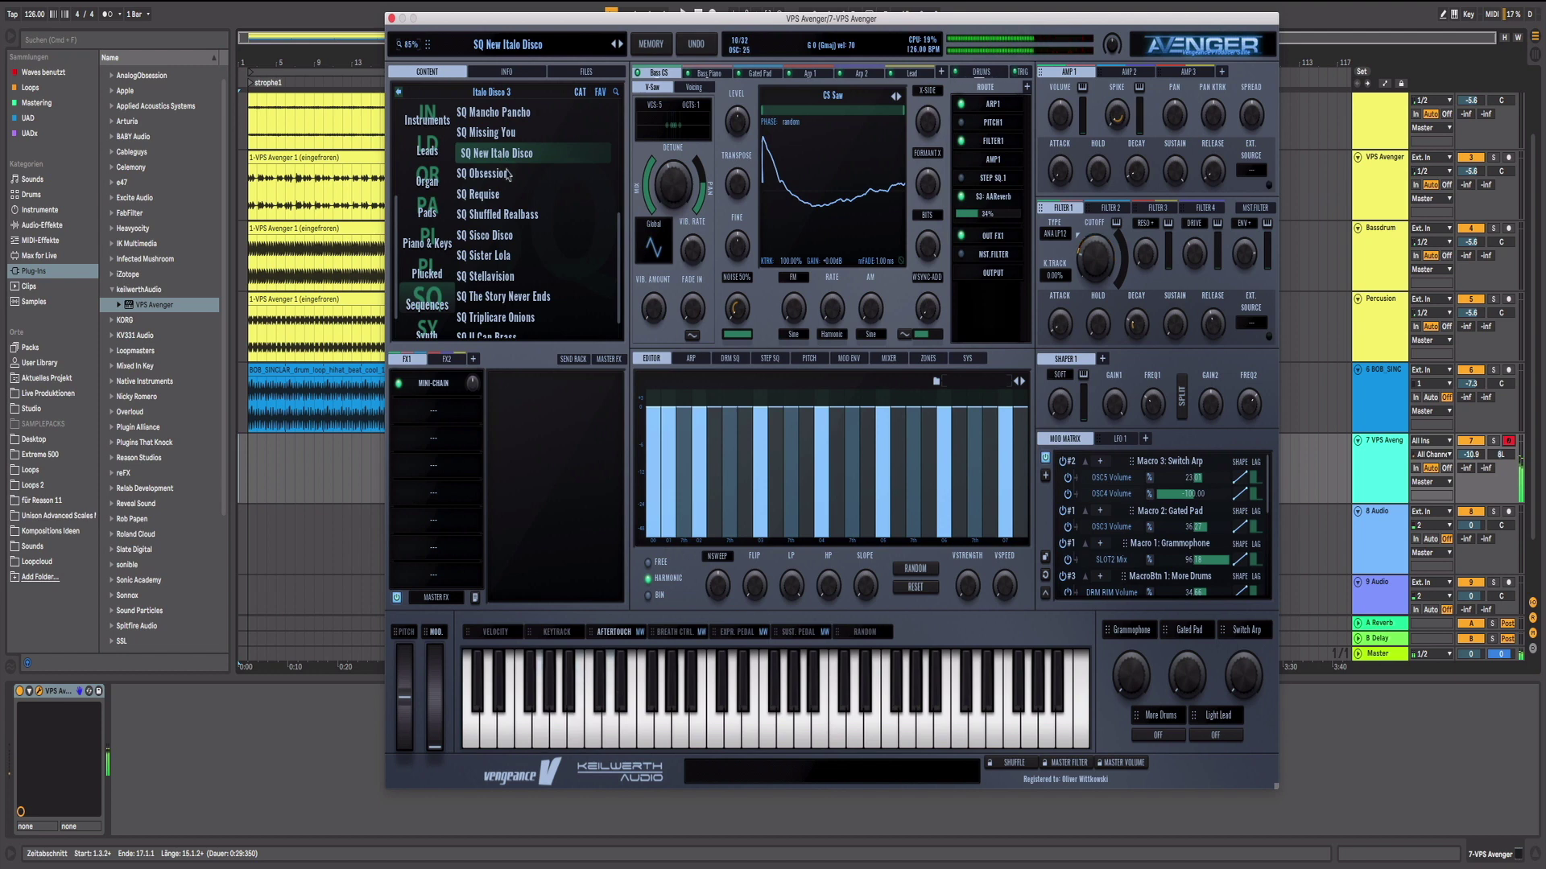
{"action": "scroll", "coordinate": [514, 255], "scroll_direction": "down", "scroll_amount": 1}
{"action": "scroll", "coordinate": [512, 278], "scroll_direction": "down", "scroll_amount": 1}
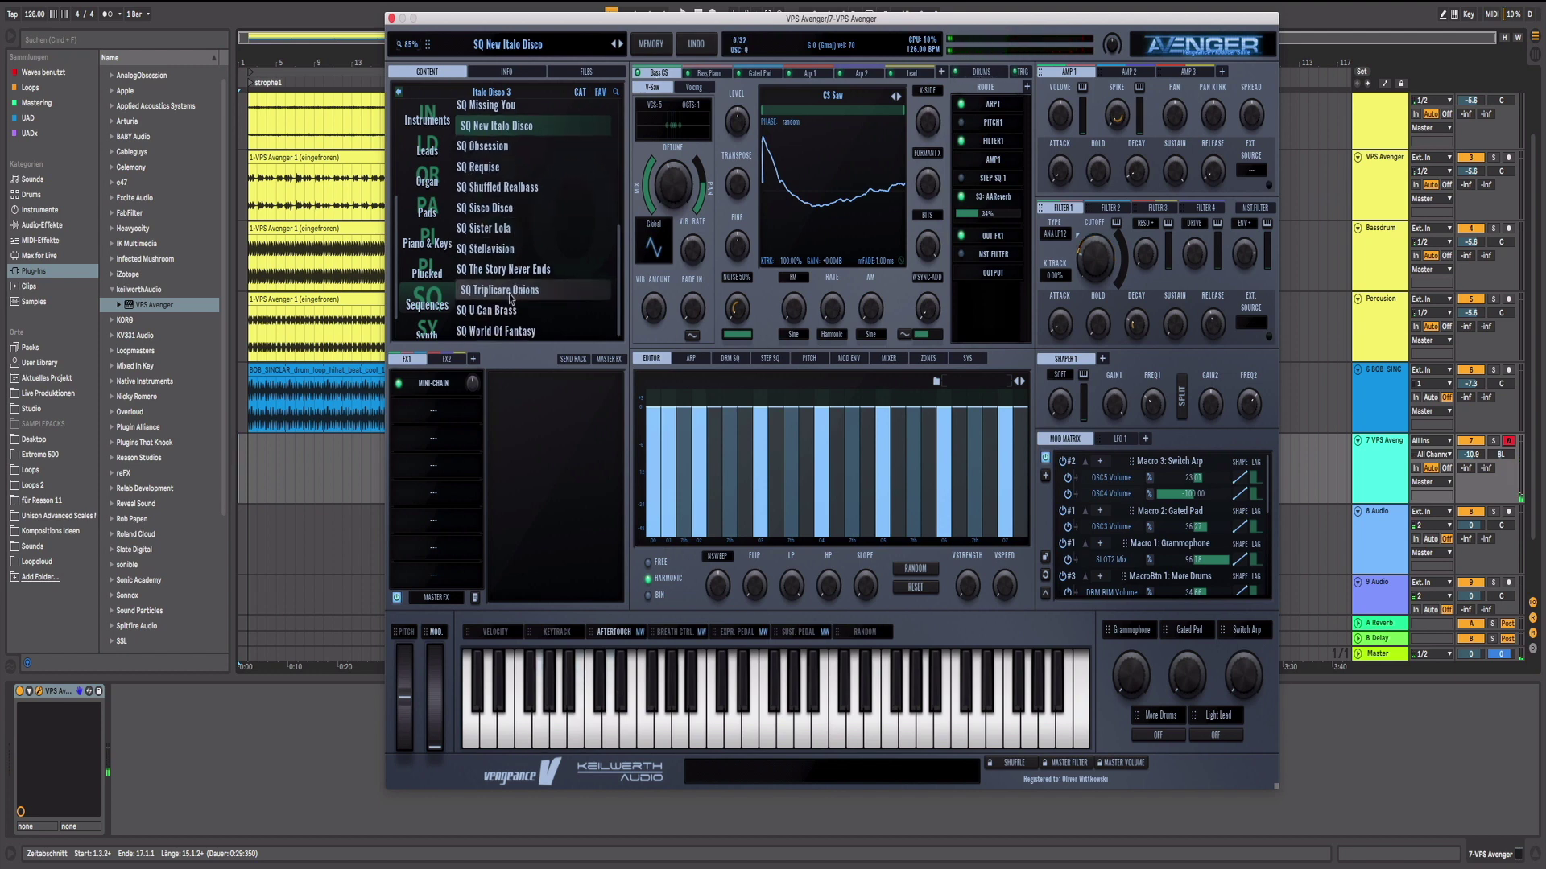
{"action": "left_click", "coordinate": [511, 291]}
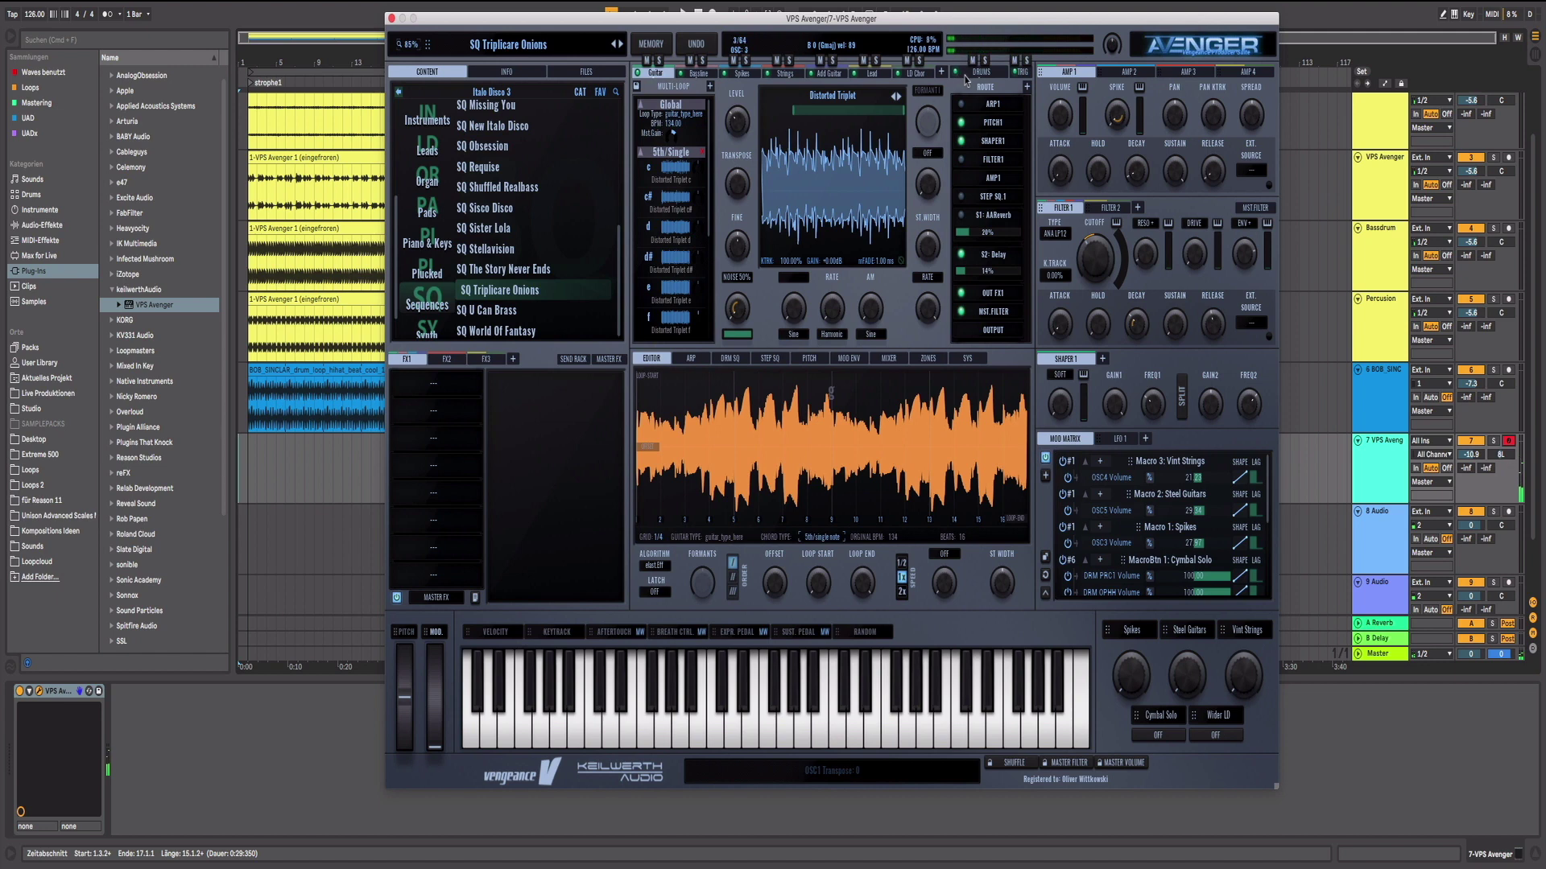
Step: Listen to the Add Guitar, Spikes, Strings and Guitar parts of SQ Triplicare Onions individually using solo
{"action": "left_click", "coordinate": [834, 63]}
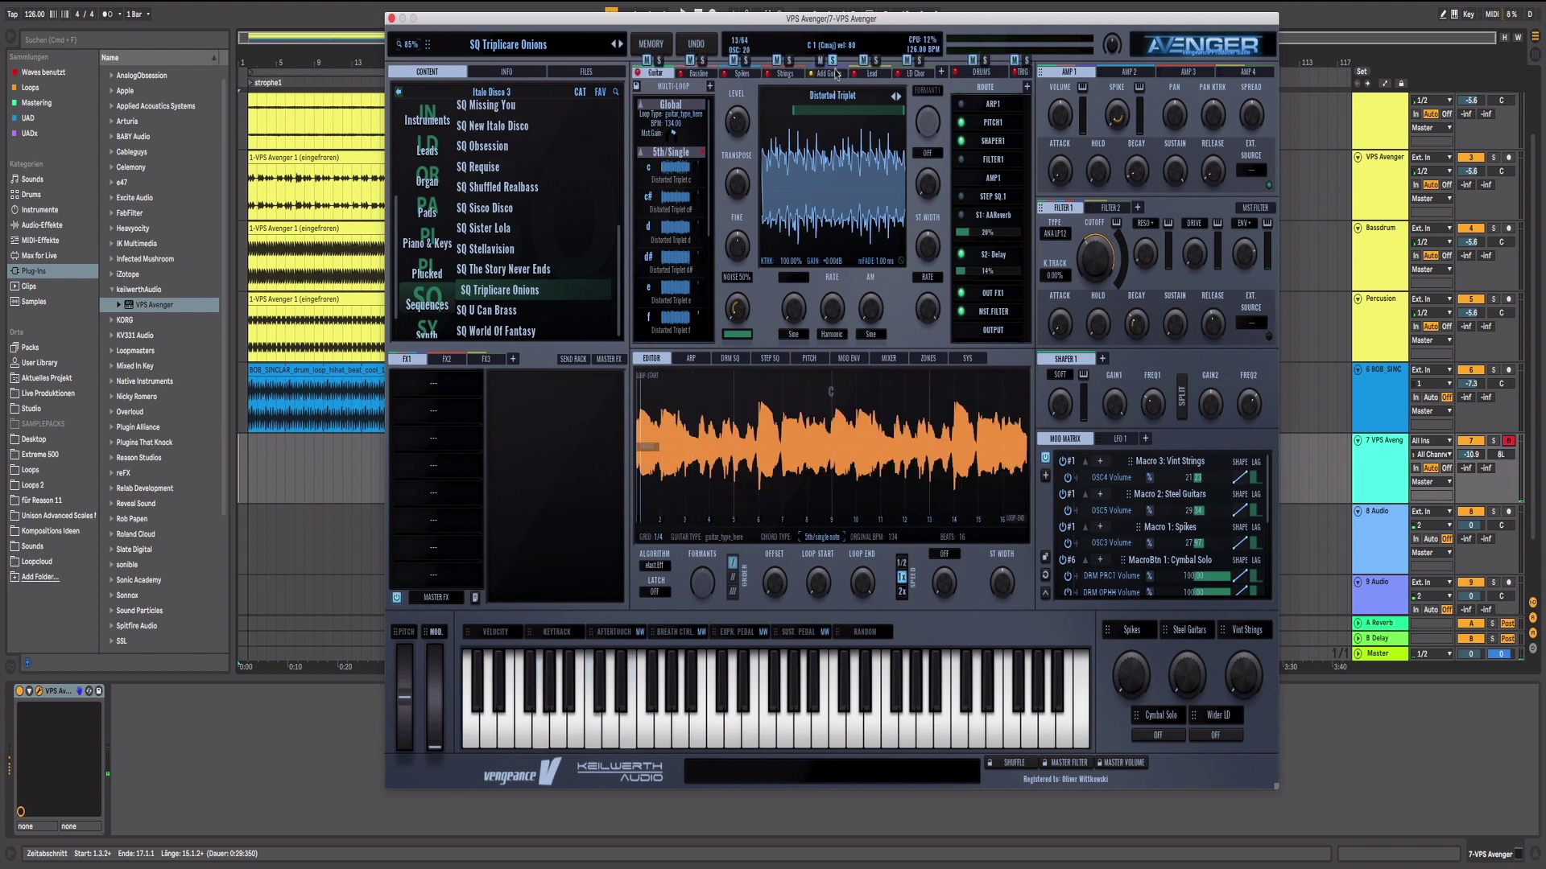
{"action": "left_click", "coordinate": [832, 63]}
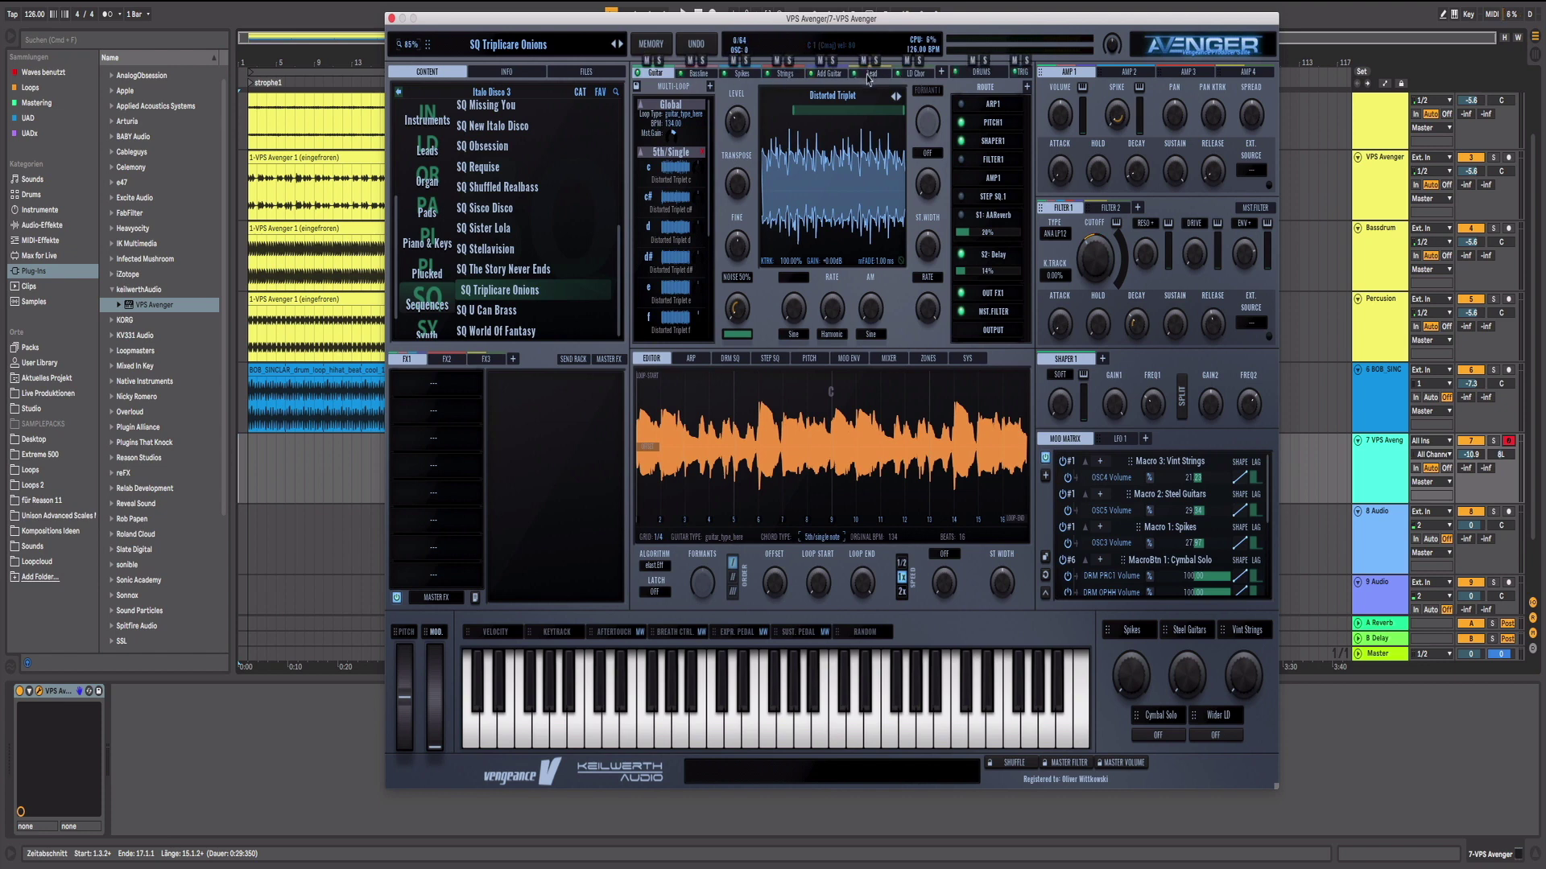
{"action": "left_click", "coordinate": [746, 62]}
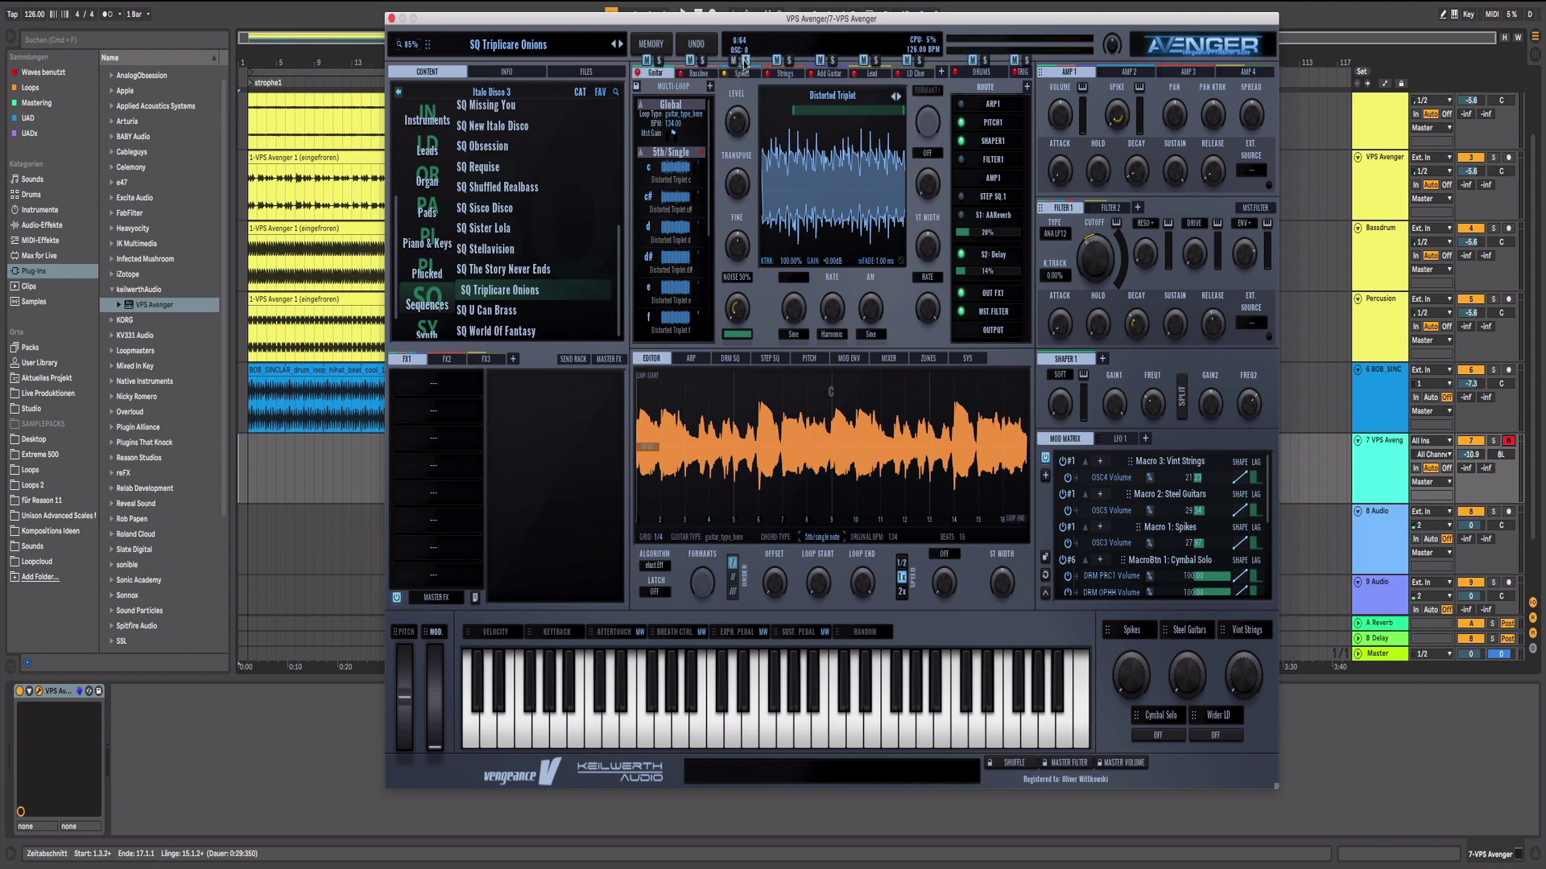
{"action": "left_click", "coordinate": [788, 61]}
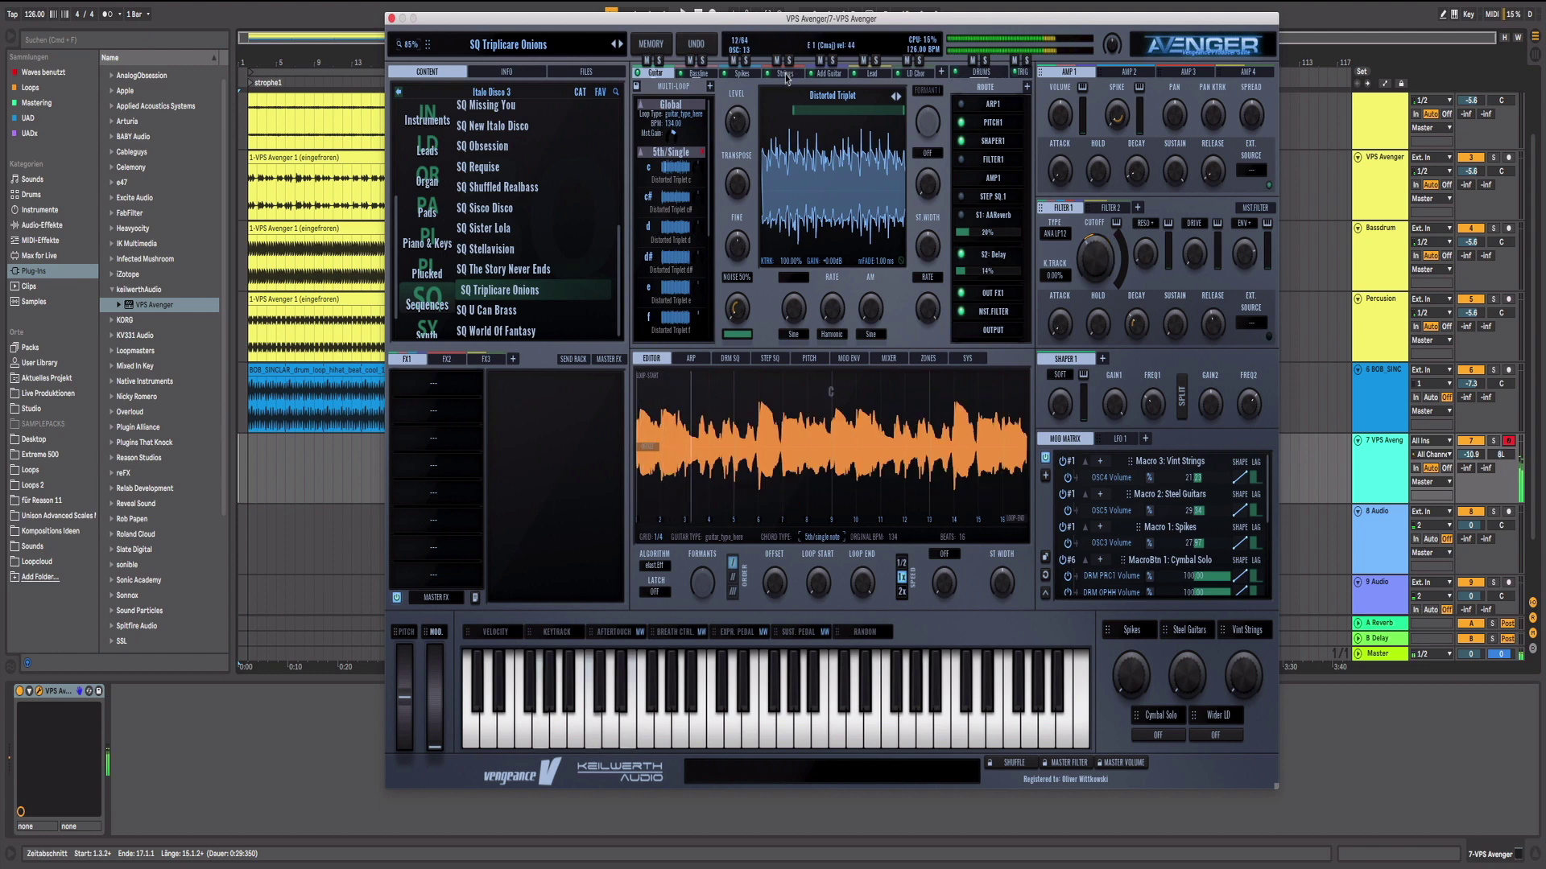
{"action": "left_click", "coordinate": [658, 61]}
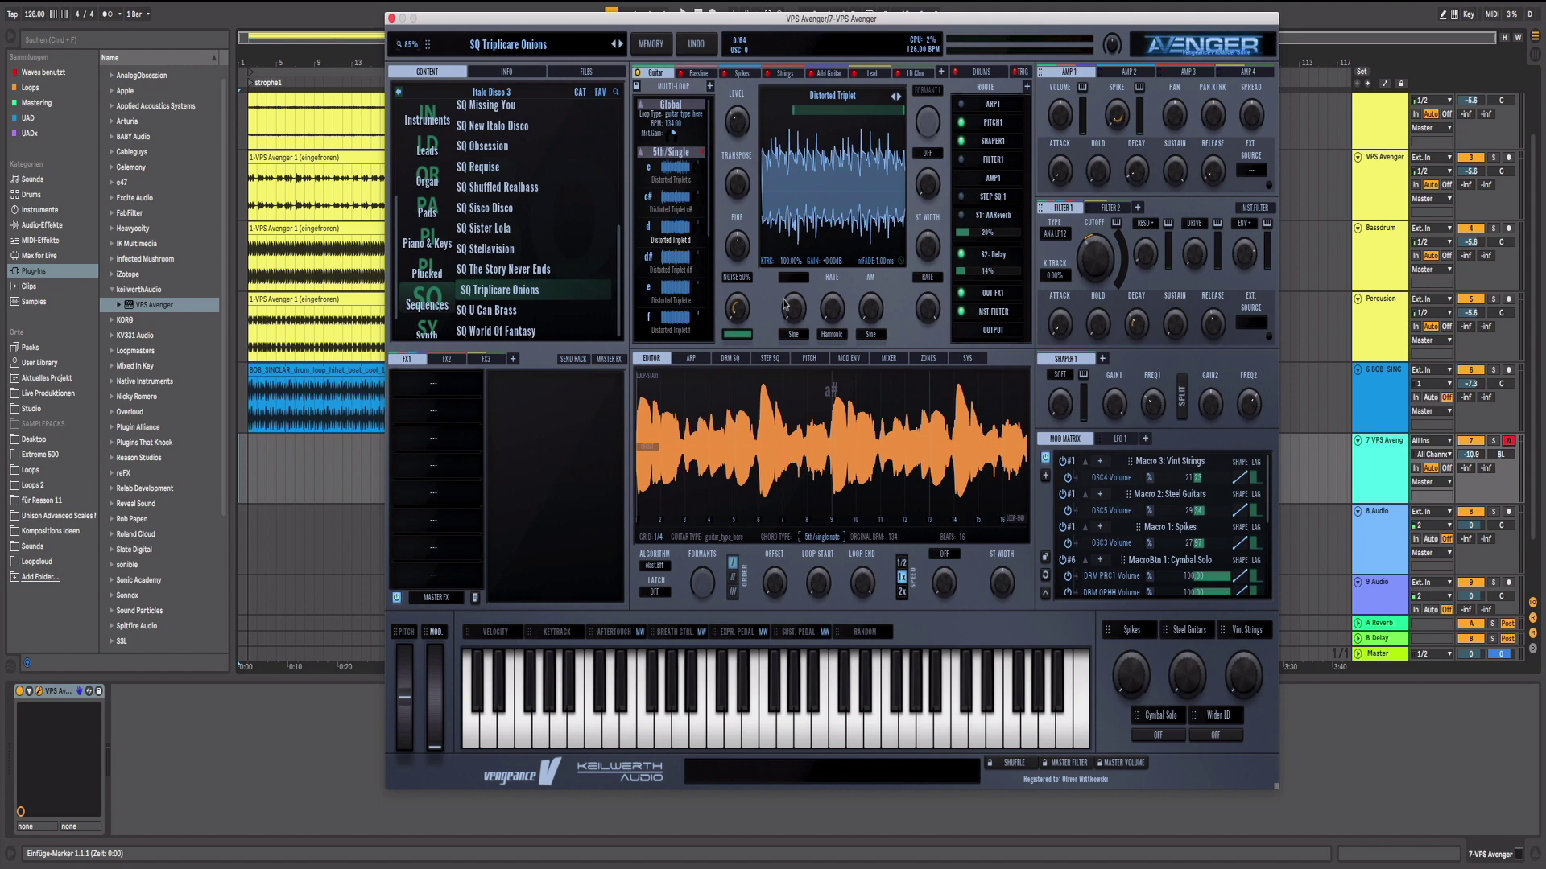
Step: Close the VPS Avenger plug-in window and disarm its track
{"action": "left_click", "coordinate": [391, 18]}
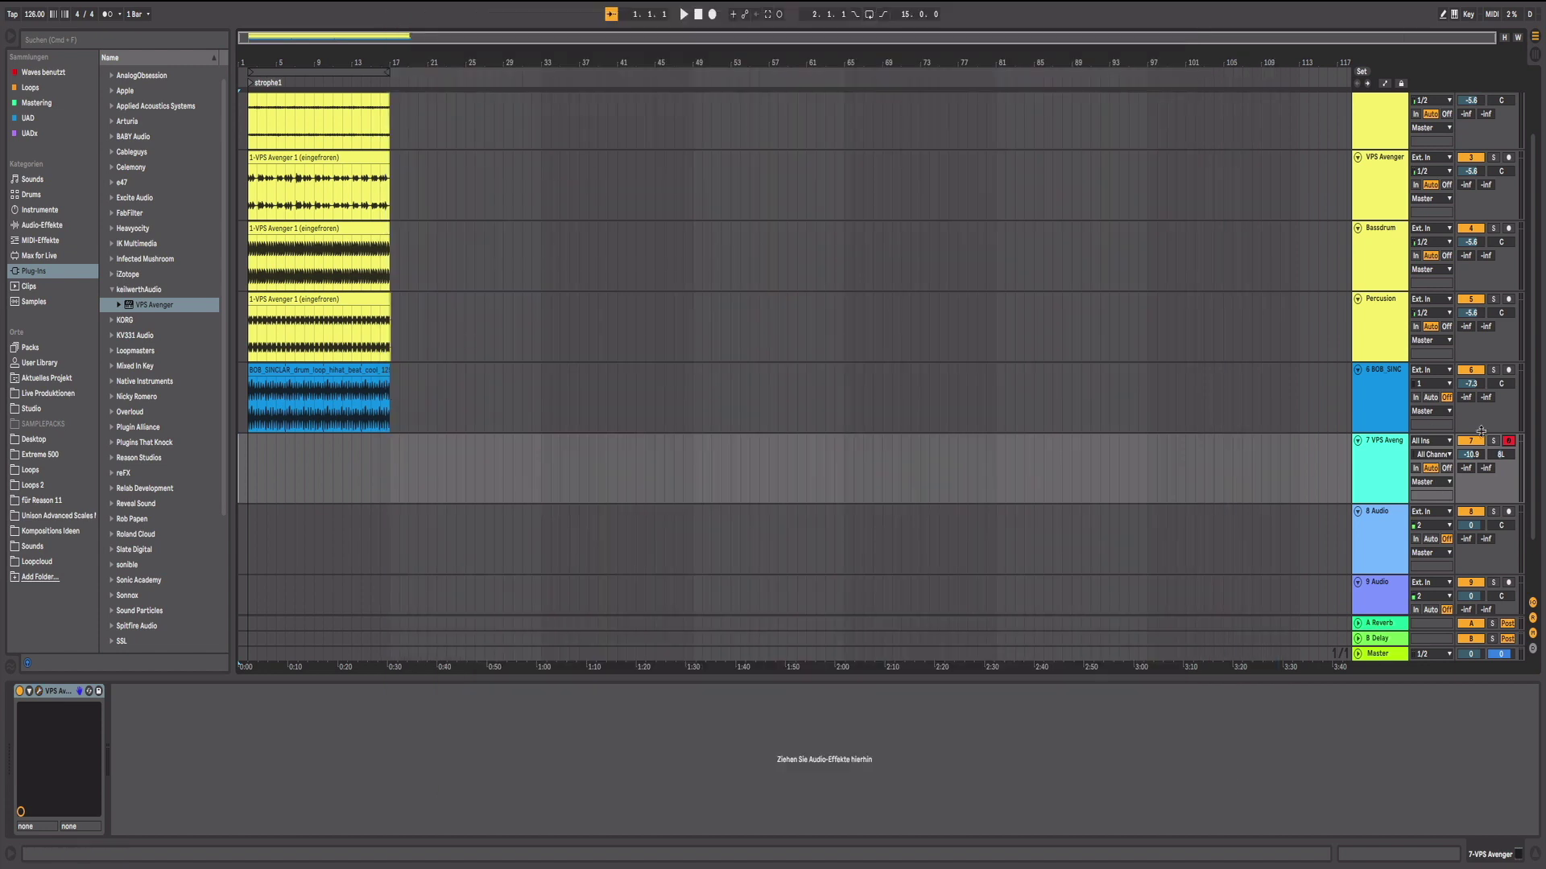
{"action": "left_click", "coordinate": [1508, 442]}
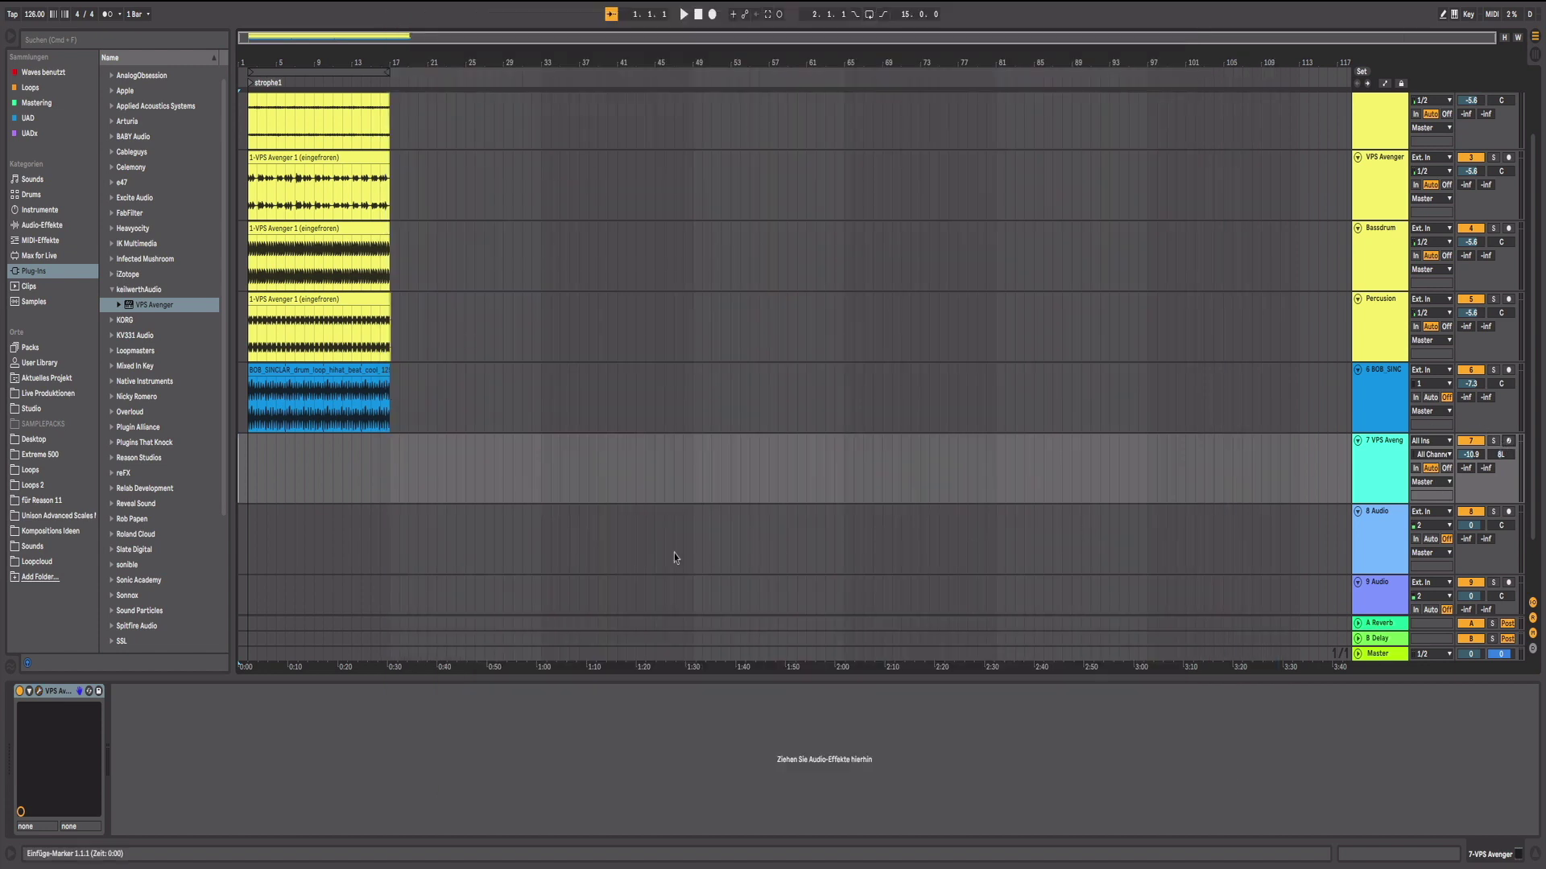